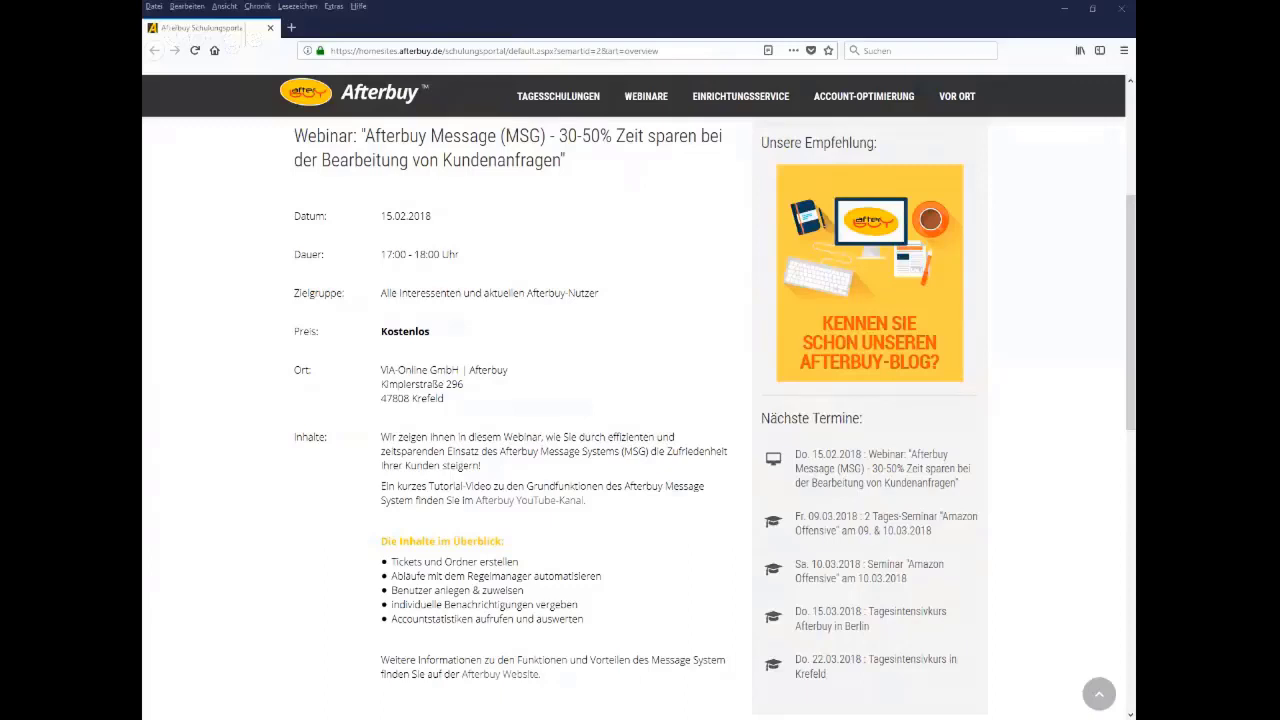
Leave the webinar announcement through the Afterbuy logo link to reach the account login
{"action": "left_click", "coordinate": [380, 95]}
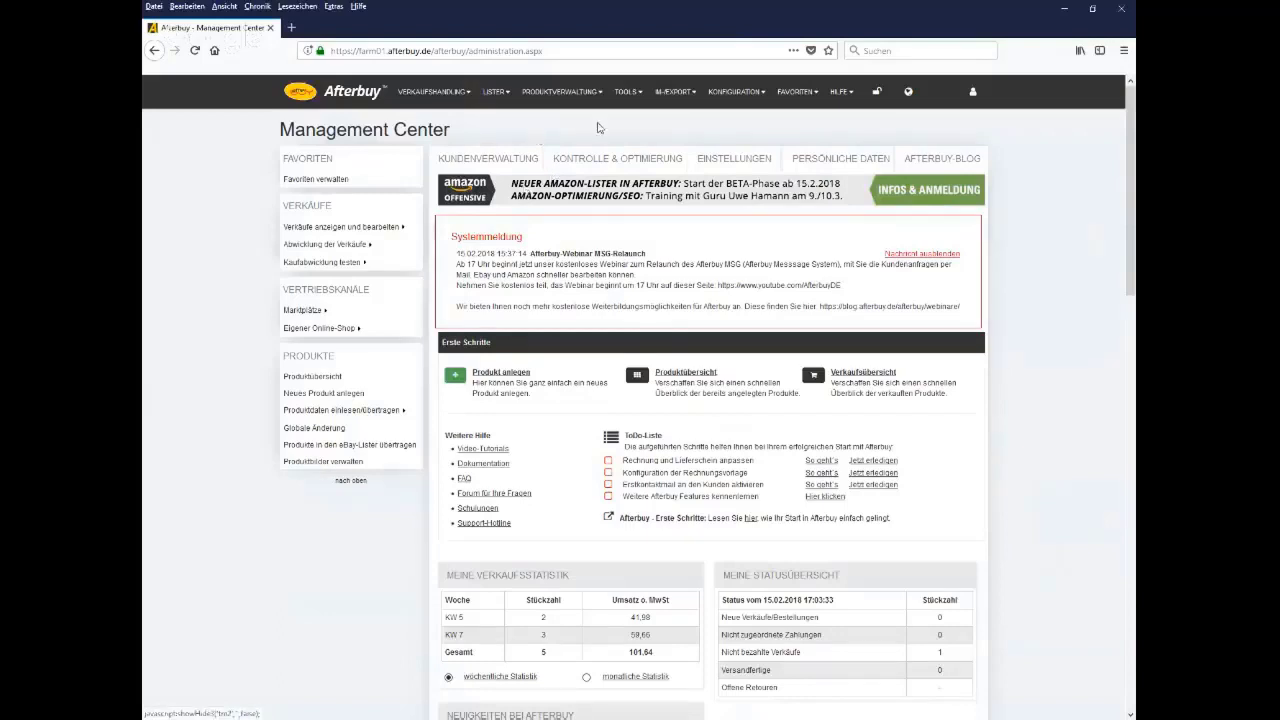
Scroll the Management Center down to Mein Message System showing eBay, Info, Papierkorb and 4 cases
{"action": "mouse_move", "coordinate": [628, 108]}
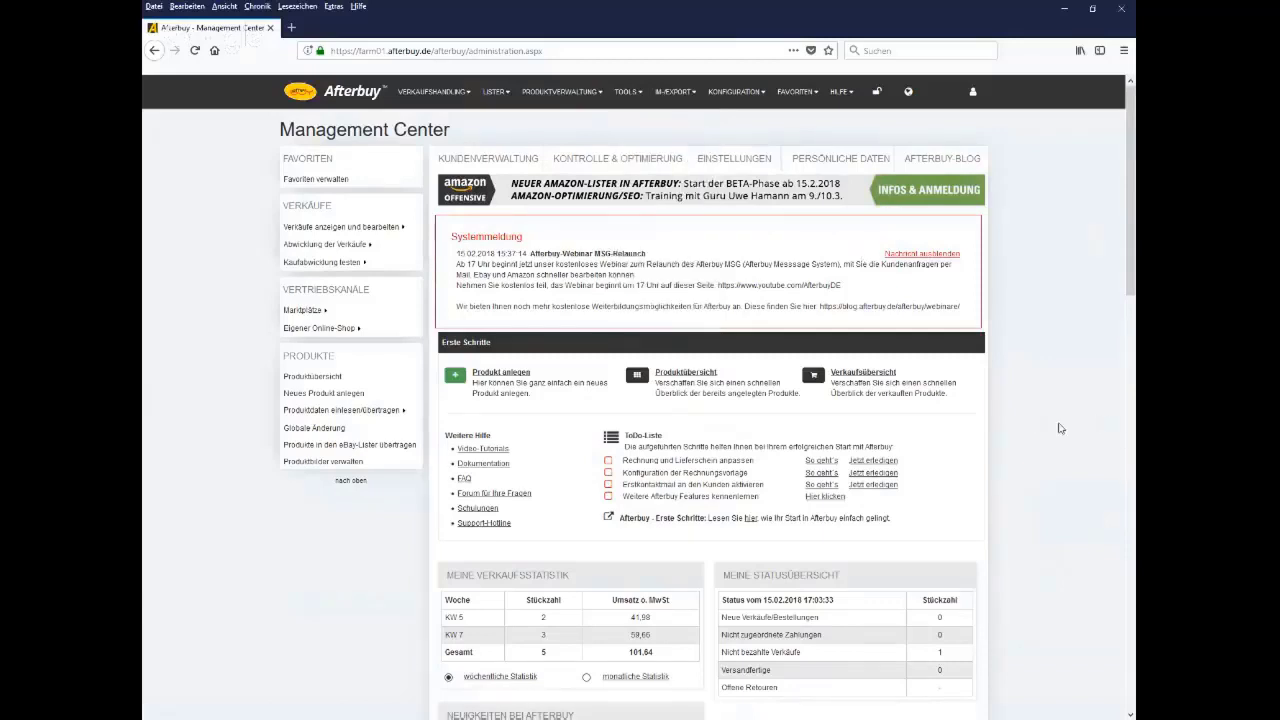
{"action": "scroll", "coordinate": [1057, 429], "scroll_direction": "down", "scroll_amount": 3}
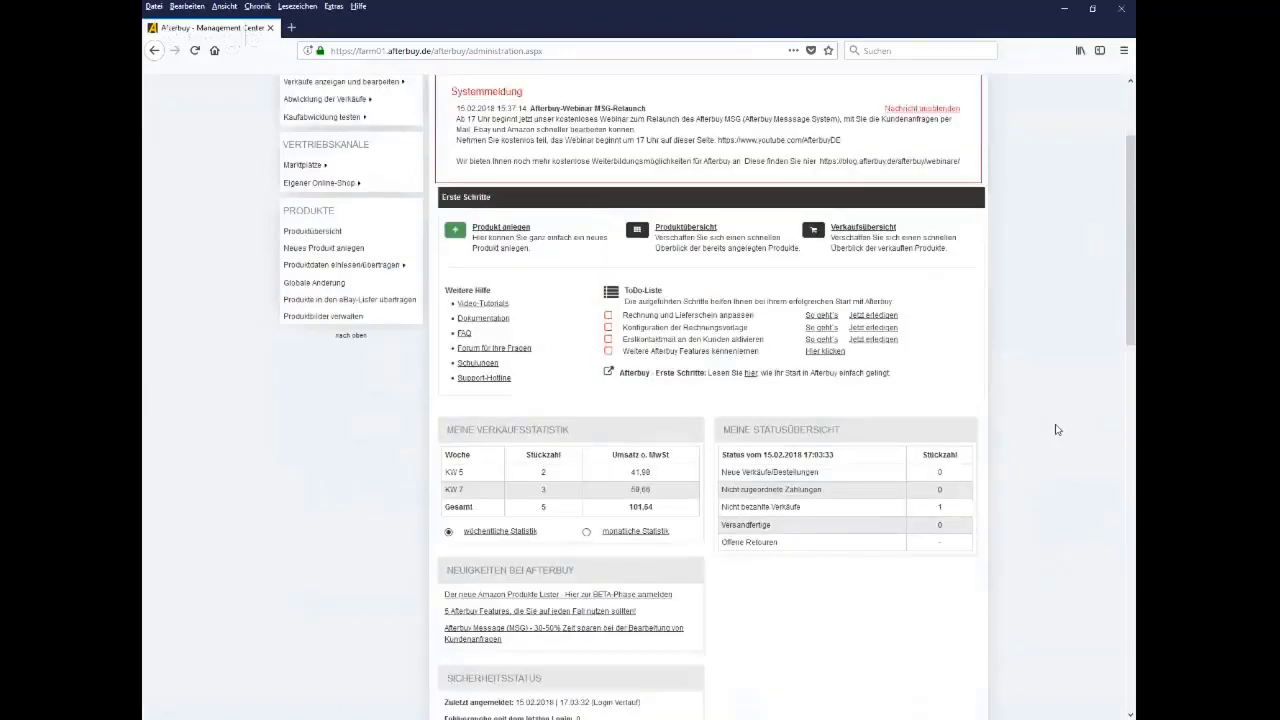
{"action": "scroll", "coordinate": [1057, 429], "scroll_direction": "down", "scroll_amount": 10}
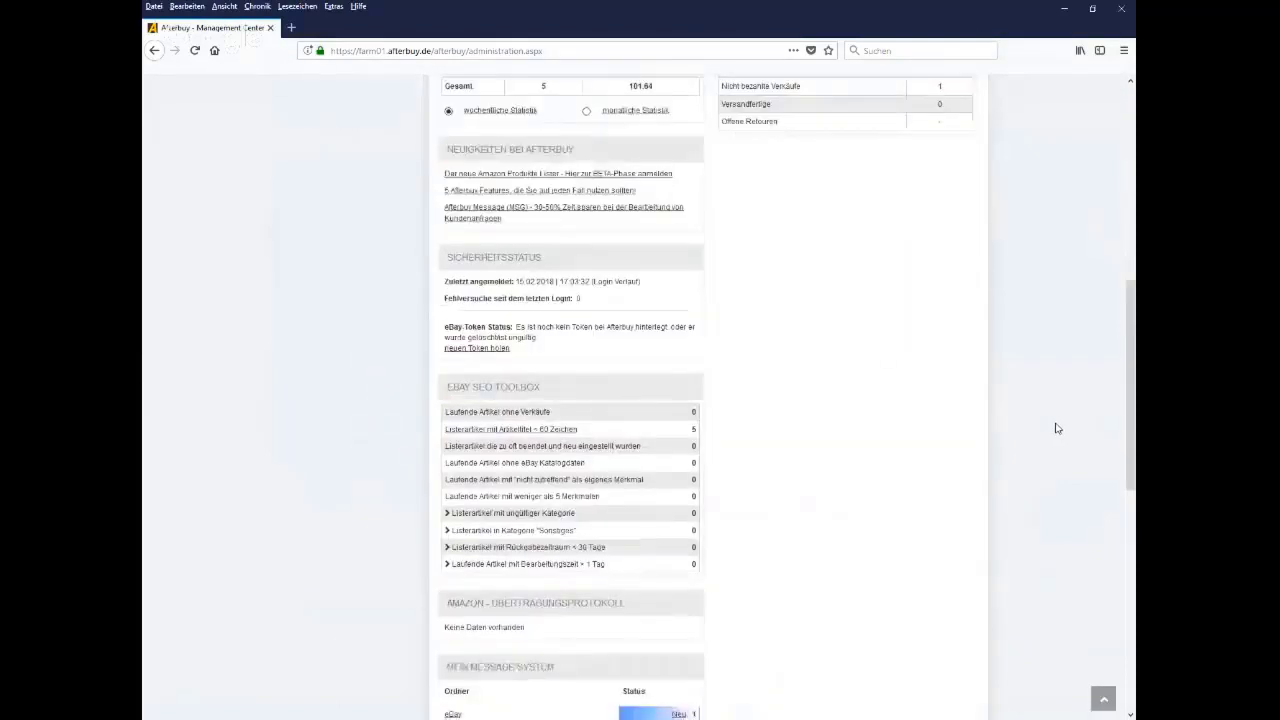
{"action": "scroll", "coordinate": [1057, 429], "scroll_direction": "down", "scroll_amount": 2}
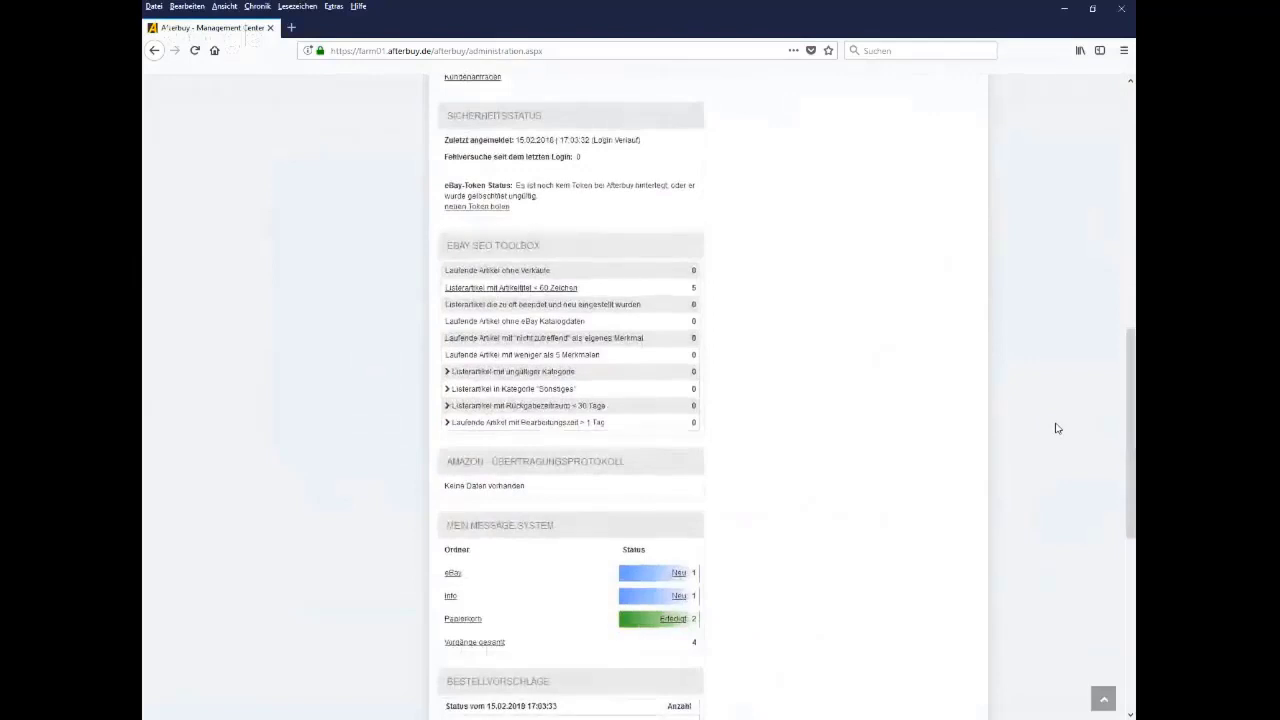
{"action": "scroll", "coordinate": [1057, 429], "scroll_direction": "down", "scroll_amount": 6}
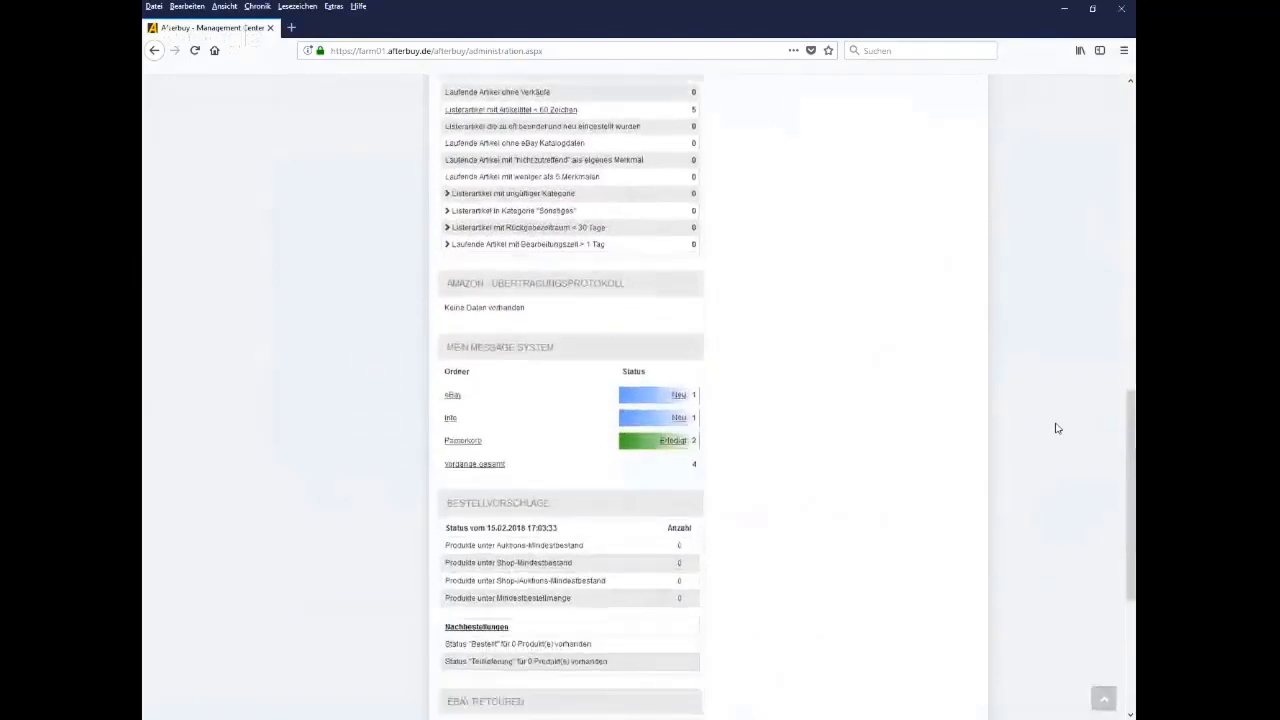
{"action": "scroll", "coordinate": [1057, 428], "scroll_direction": "down", "scroll_amount": 3}
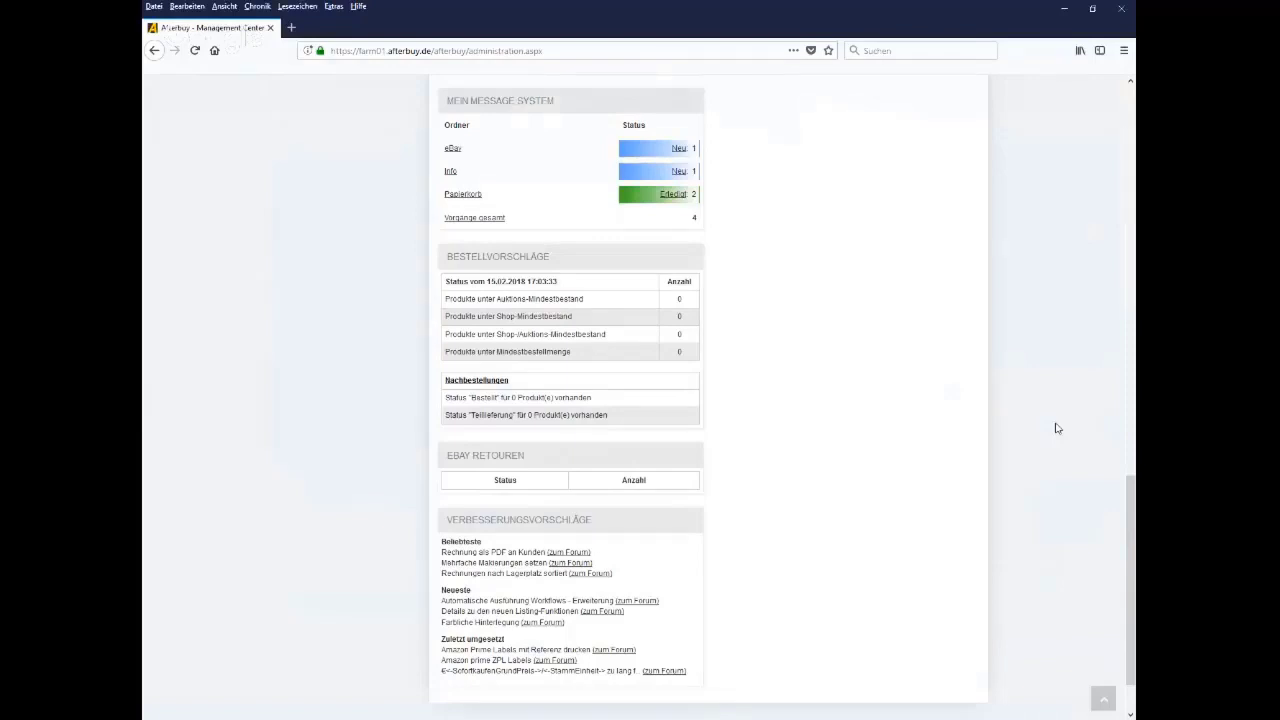
Open the Message System from 'Vorgänge gesamt' and switch to its ORDNERÜBERSICHT folder overview
{"action": "left_click", "coordinate": [476, 218]}
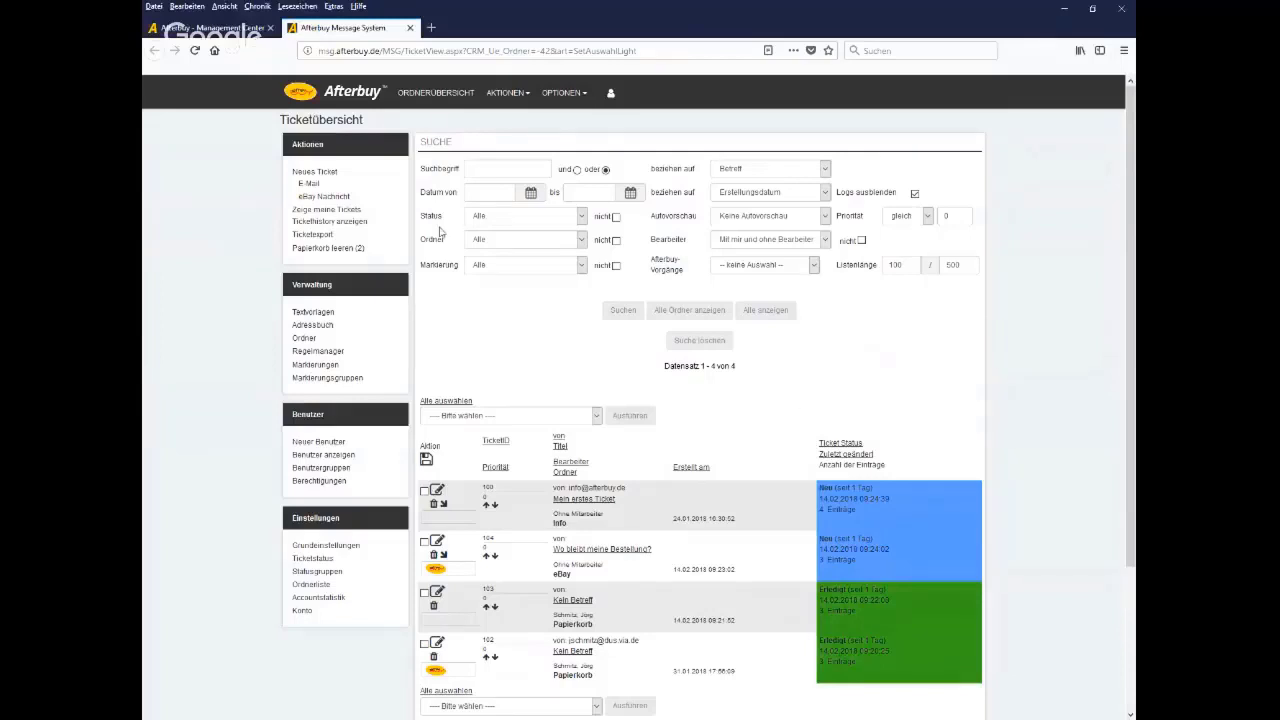
{"action": "left_click", "coordinate": [437, 100]}
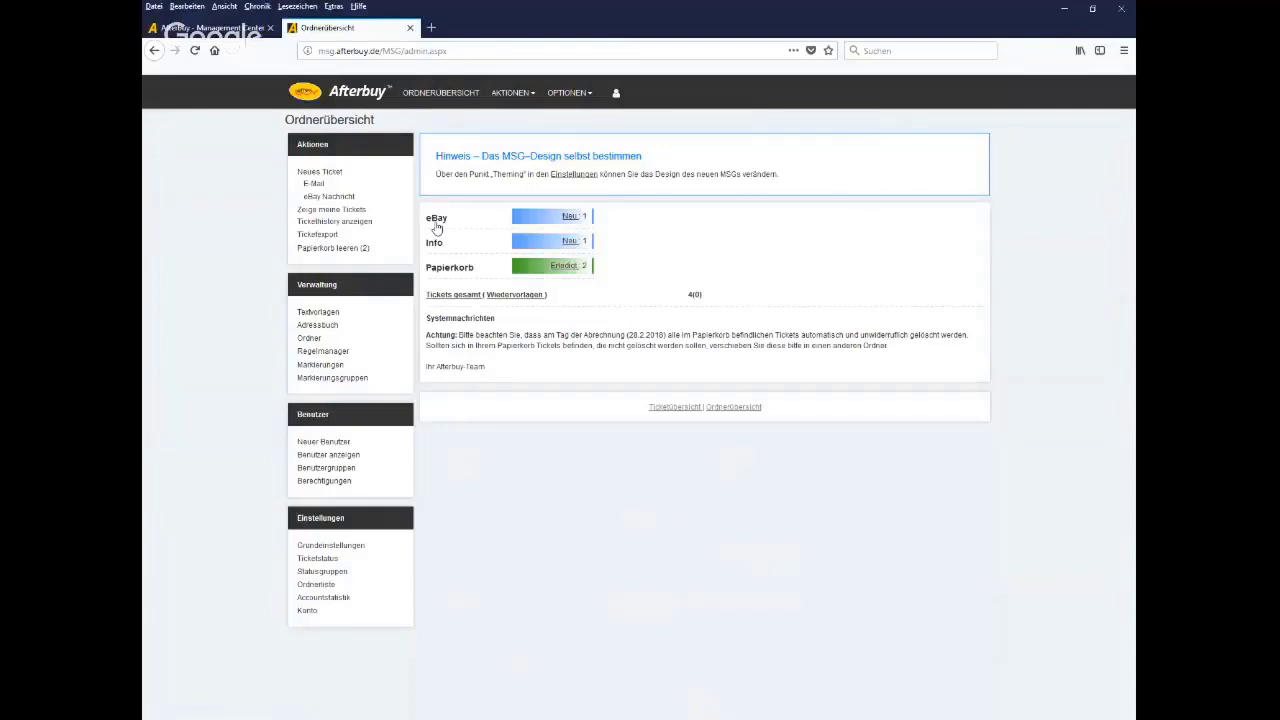
List the eBay folder's tickets and edit the ticket 'Wo bleibt meine Bestellung?'
{"action": "left_click", "coordinate": [437, 227]}
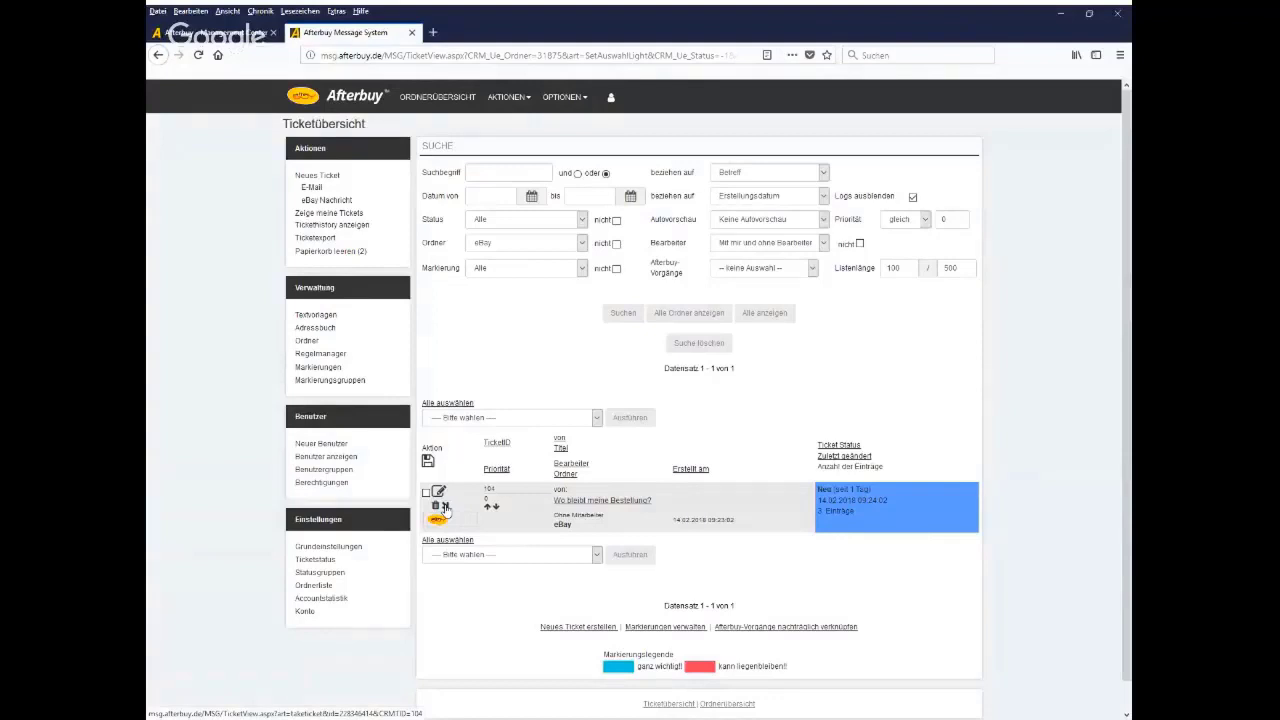
{"action": "left_click", "coordinate": [446, 508]}
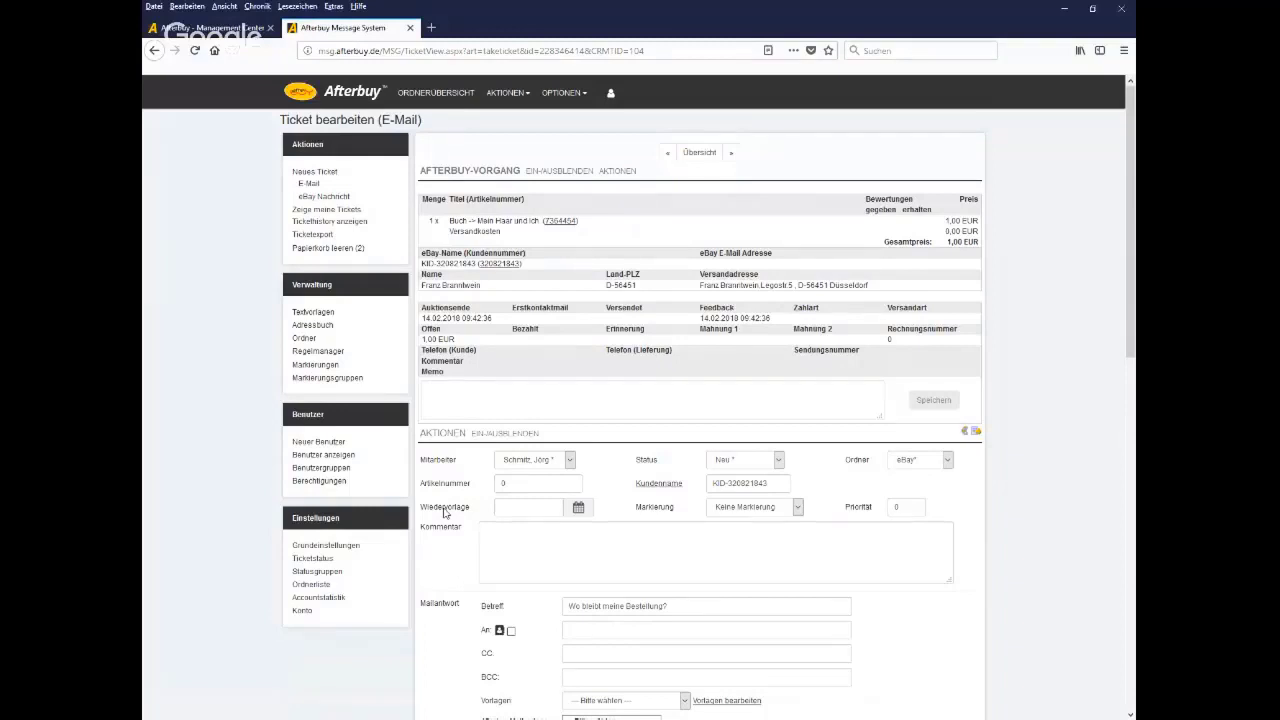
Assign the eBay ticket to another staff member in Mitarbeiter and save it
{"action": "left_click", "coordinate": [569, 461]}
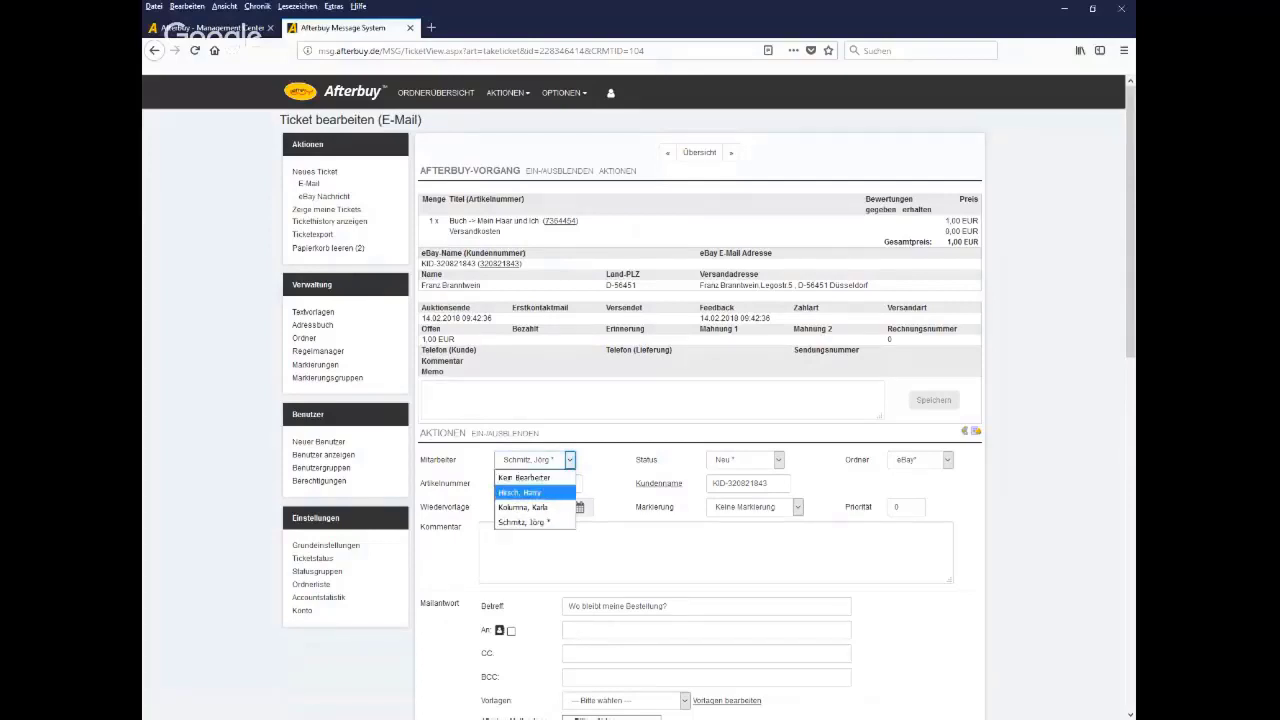
{"action": "left_click", "coordinate": [540, 507]}
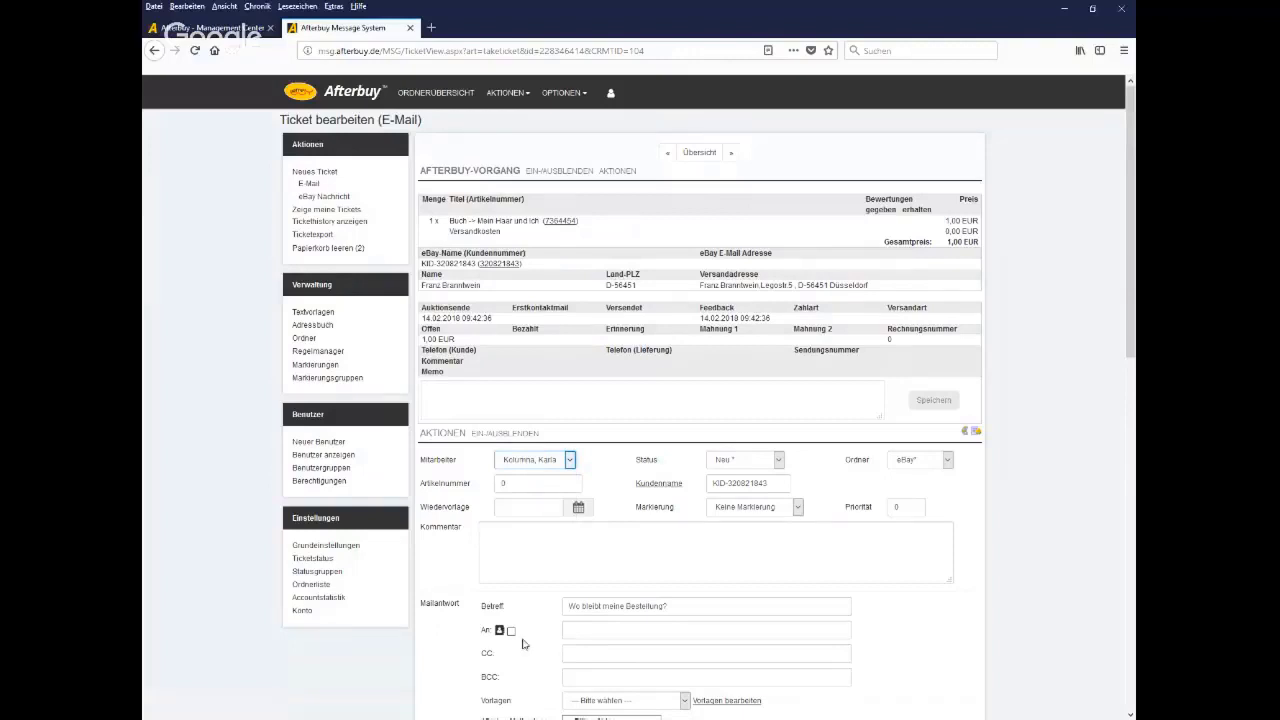
{"action": "scroll", "coordinate": [522, 643], "scroll_direction": "down", "scroll_amount": 5}
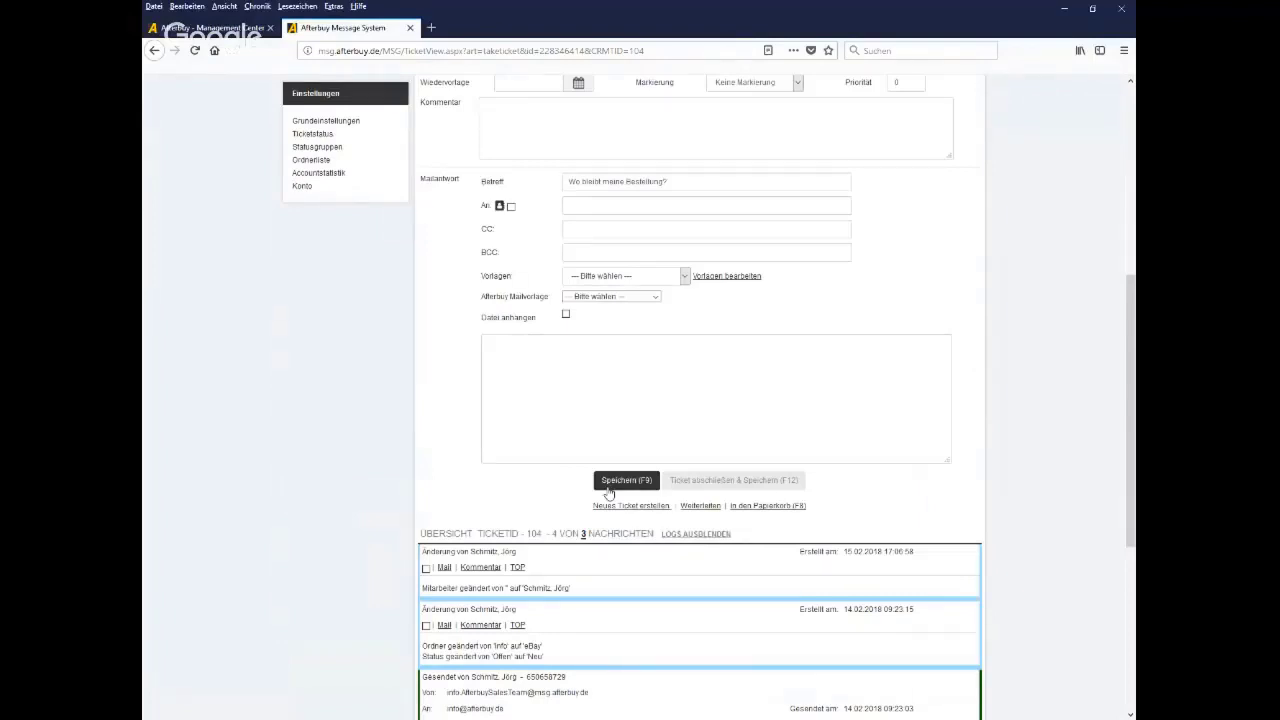
{"action": "left_click", "coordinate": [609, 490]}
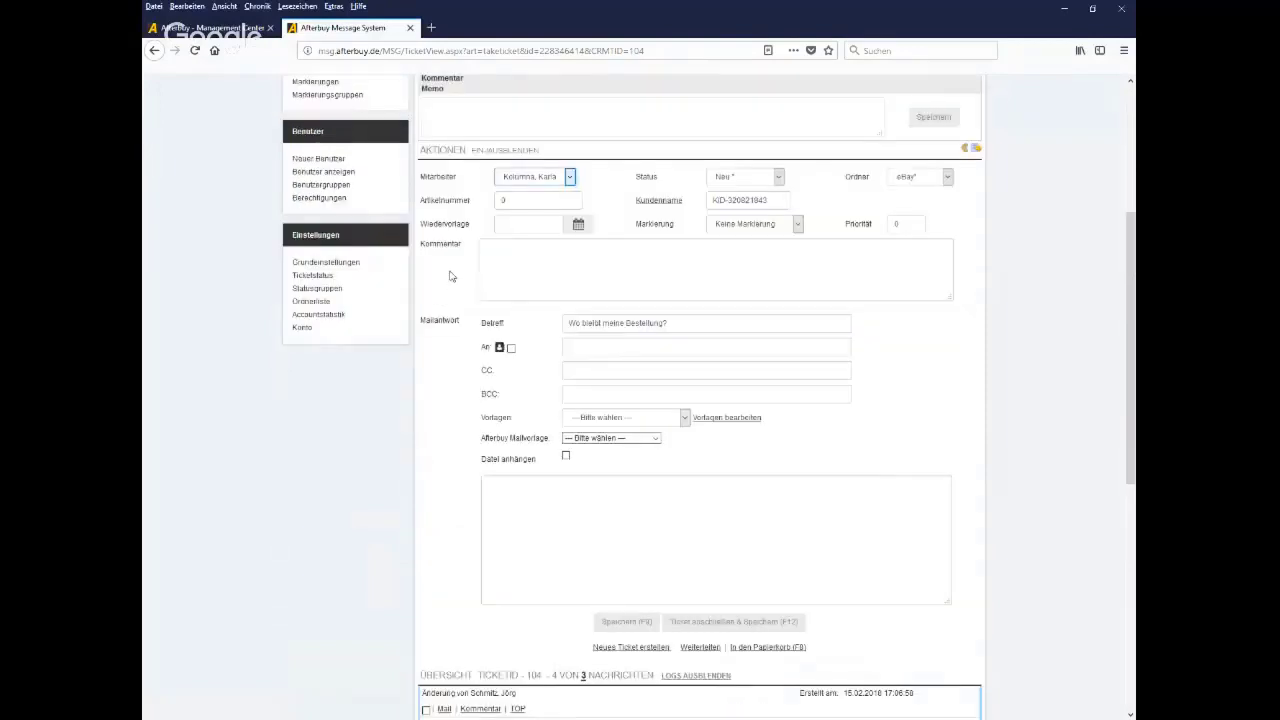
Zoom in to review the ordered book and shipping lines, then return to Management Center
{"action": "left_click_drag", "start_coordinate": [466, 250], "coordinate": [424, 256]}
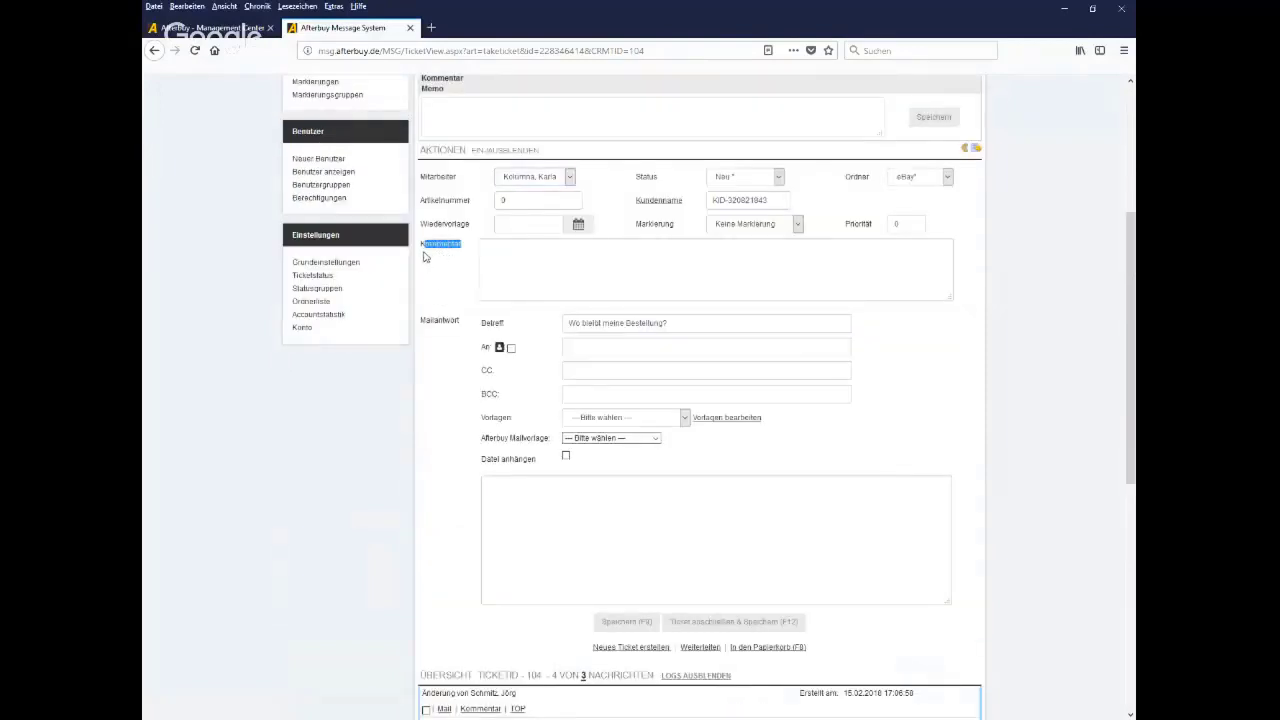
{"action": "left_click", "coordinate": [531, 258]}
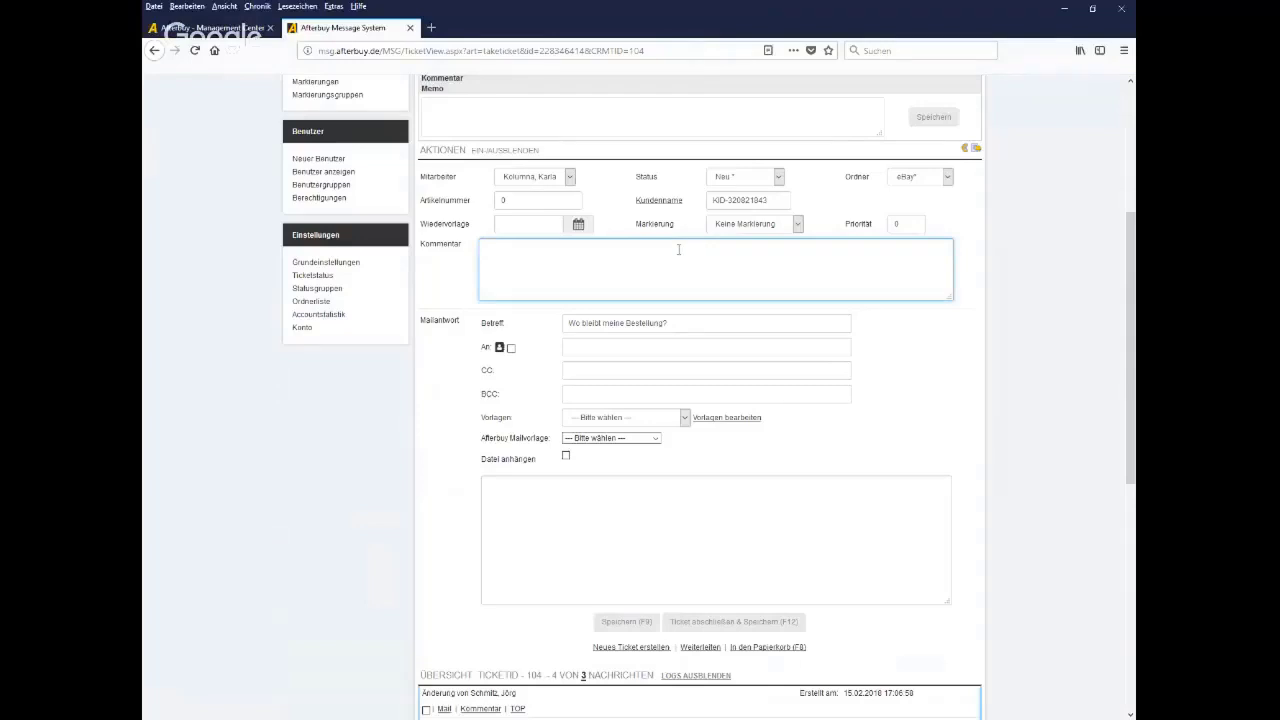
{"action": "key", "text": "ctrl+plus"}
{"action": "key", "text": "ctrl+plus"}
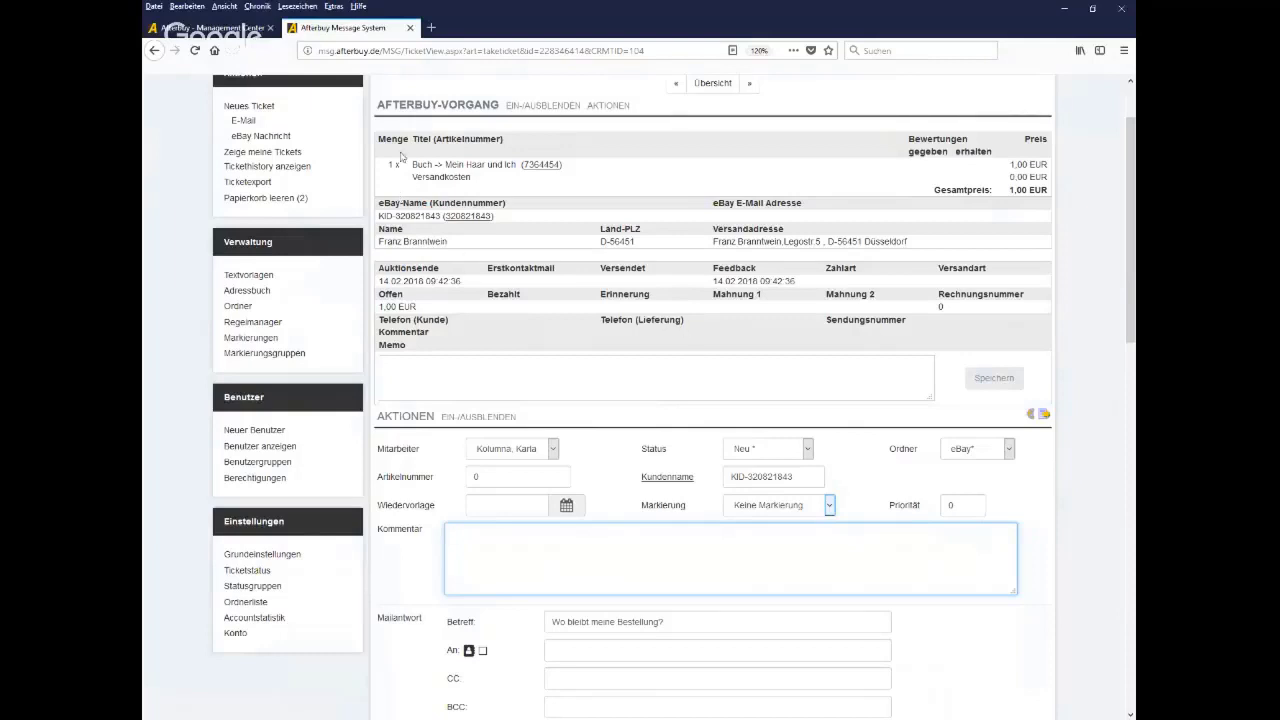
{"action": "left_click_drag", "start_coordinate": [413, 168], "coordinate": [484, 187]}
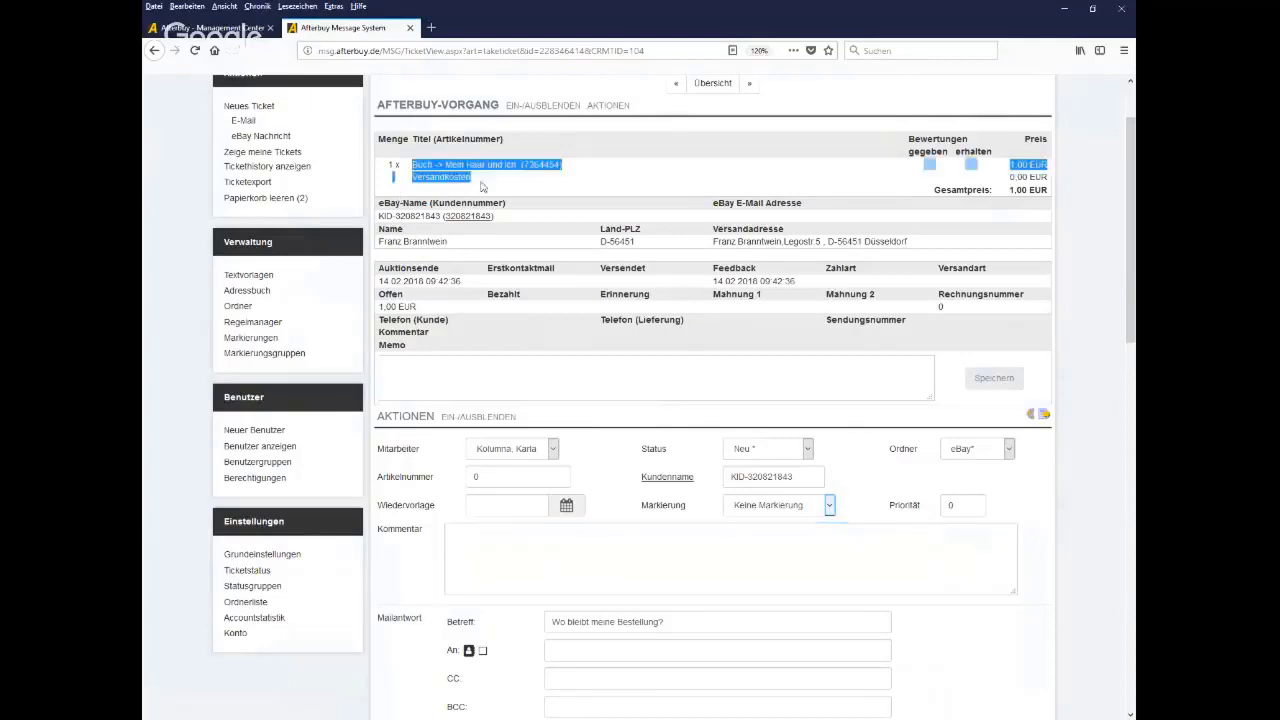
{"action": "left_click", "coordinate": [622, 184]}
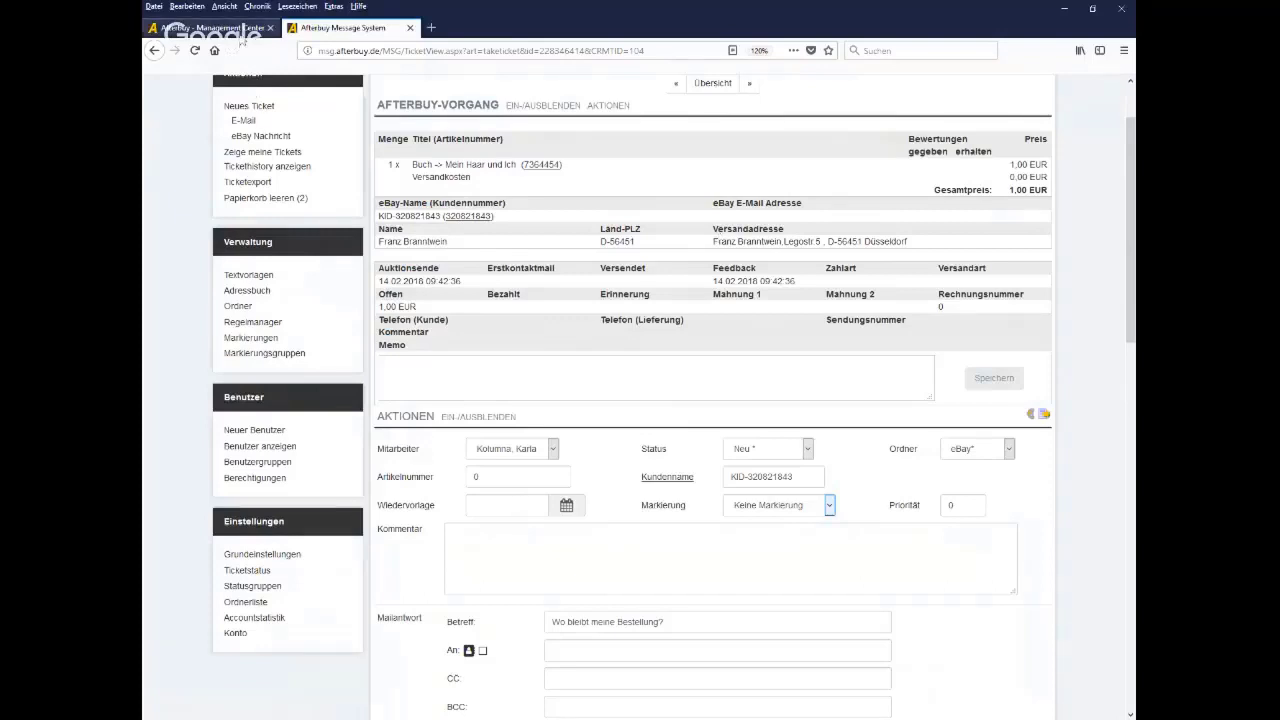
{"action": "left_click", "coordinate": [240, 38]}
{"action": "scroll", "coordinate": [350, 235], "scroll_direction": "up", "scroll_amount": 3}
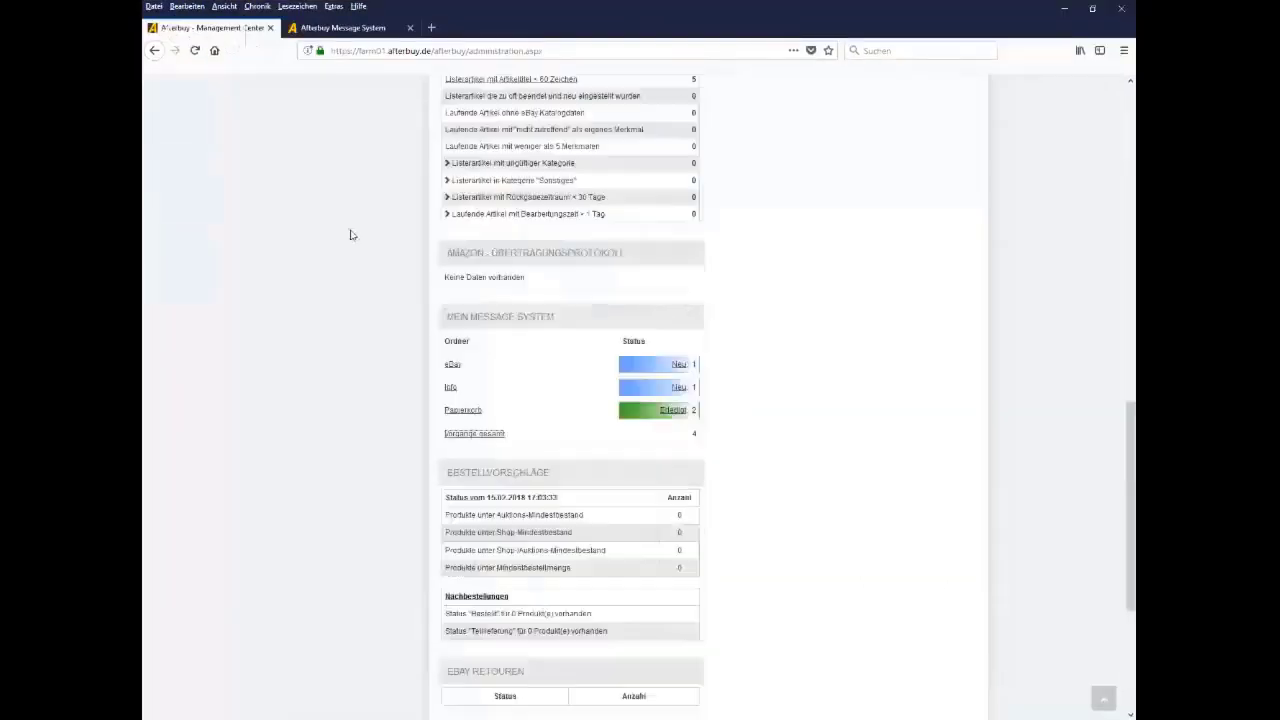
Open the Verkaufsübersicht and bring up the message ticket linked to the first order
{"action": "scroll", "coordinate": [350, 235], "scroll_direction": "up", "scroll_amount": 10}
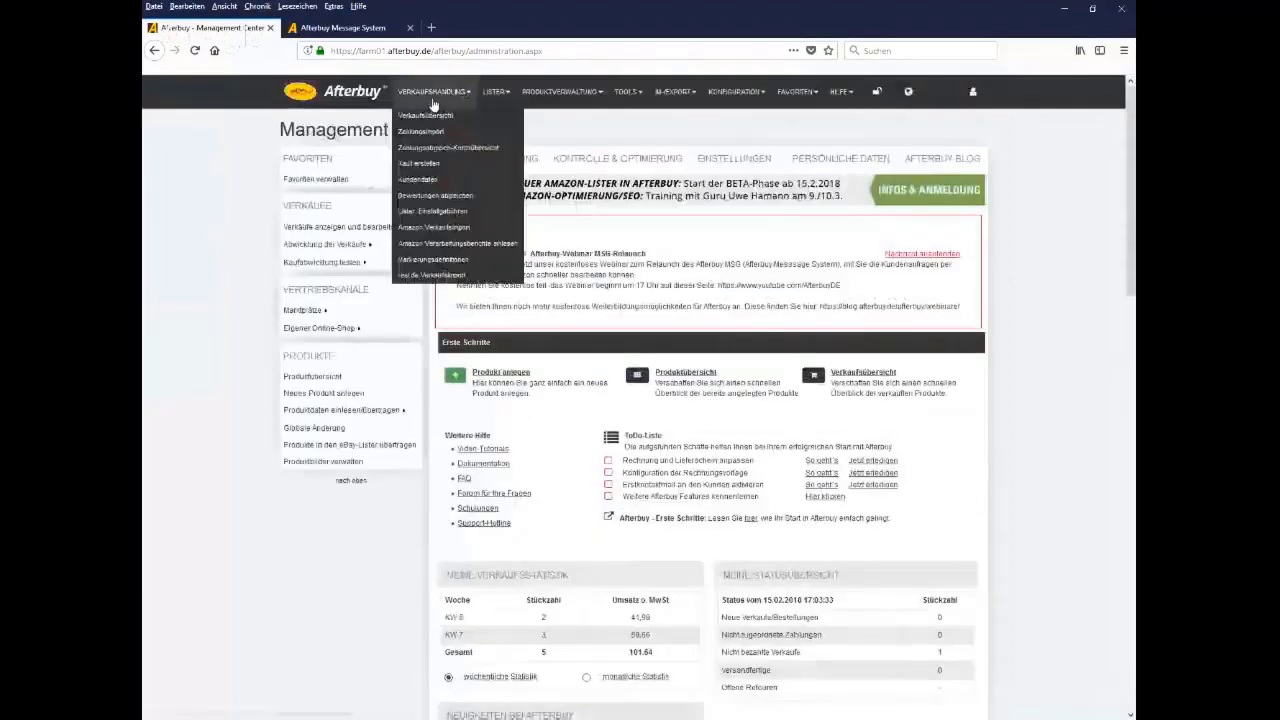
{"action": "left_click", "coordinate": [425, 115]}
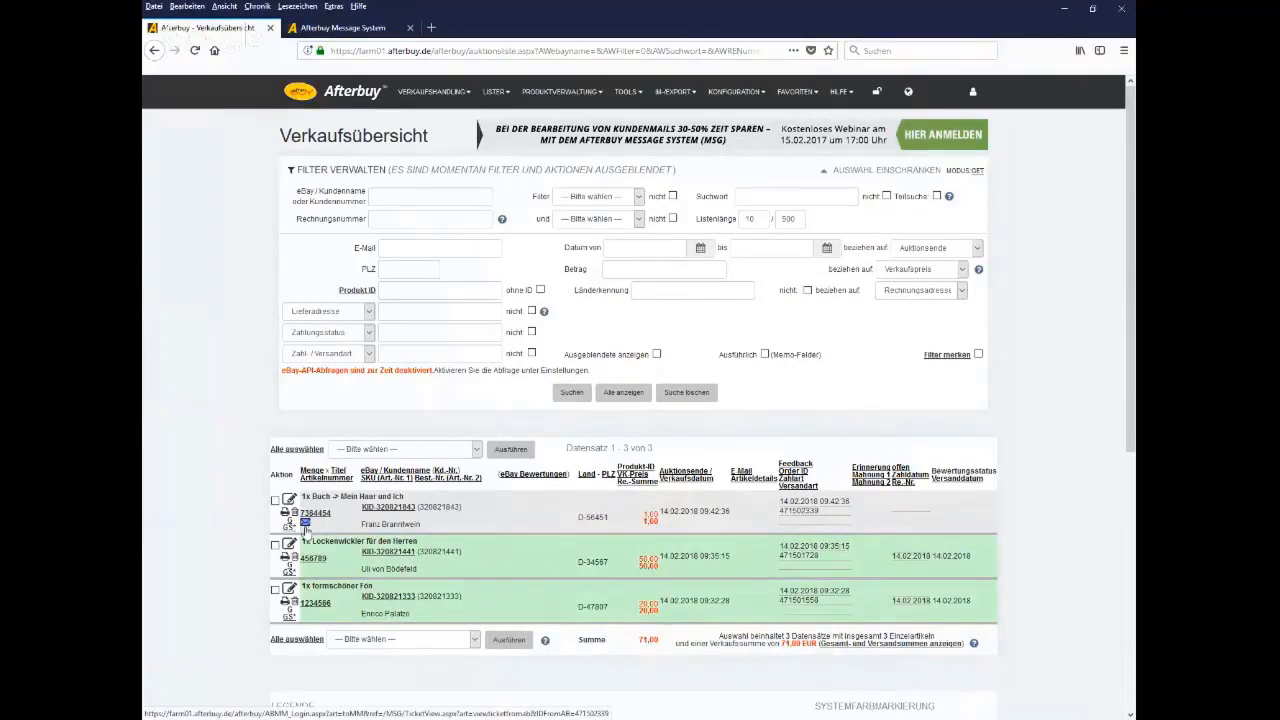
{"action": "left_click", "coordinate": [305, 522]}
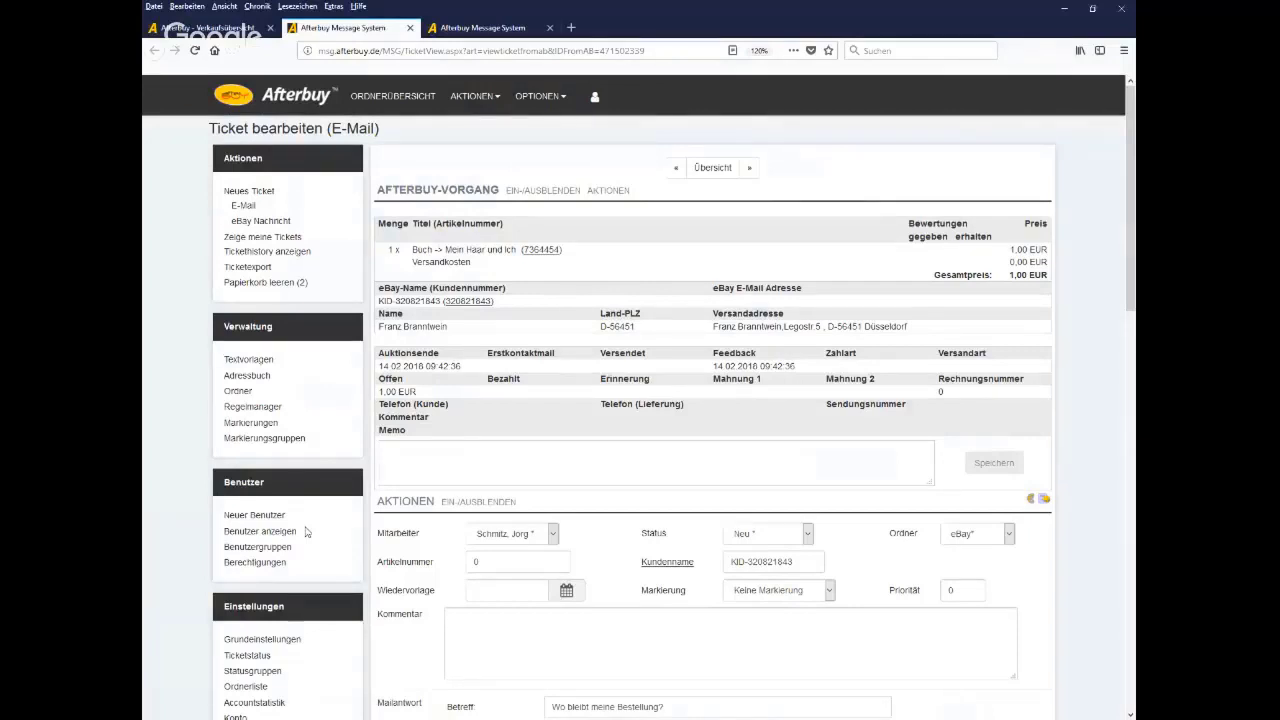
Scroll the ticket down to the Mailantwort form, Speichern buttons and ticket history
{"action": "scroll", "coordinate": [422, 542], "scroll_direction": "down", "scroll_amount": 3}
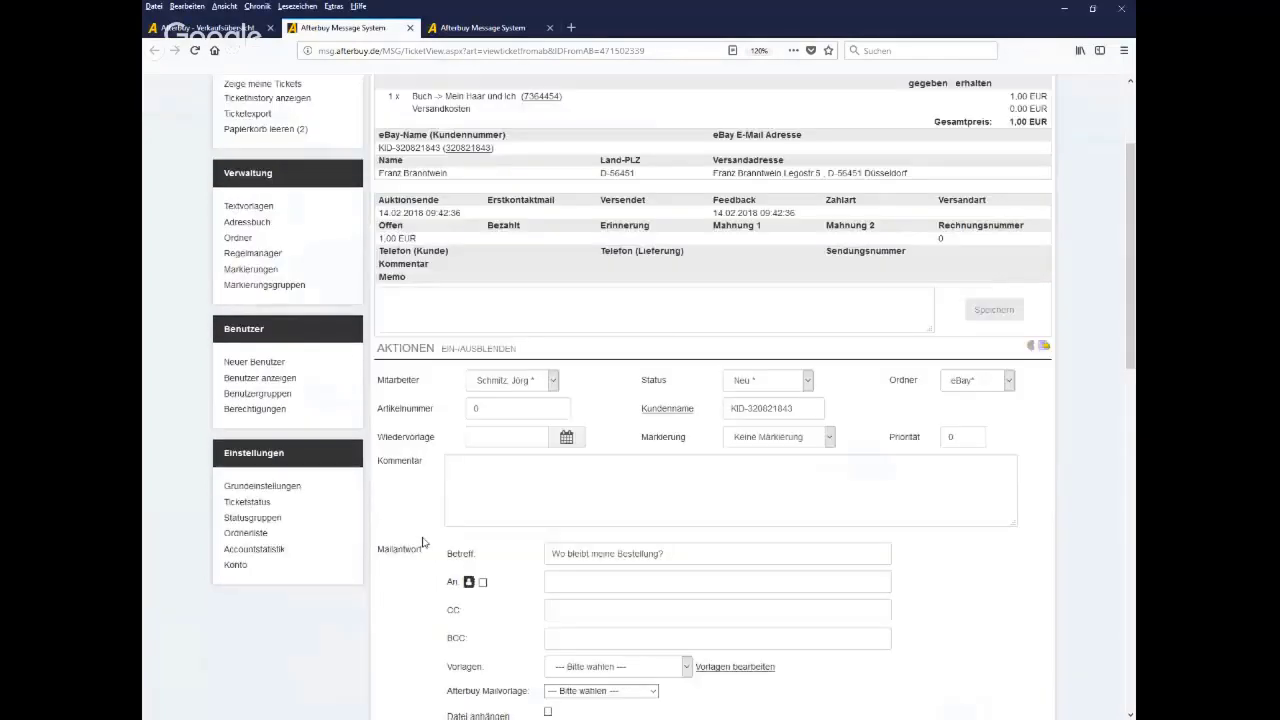
{"action": "scroll", "coordinate": [422, 542], "scroll_direction": "down", "scroll_amount": 2}
{"action": "scroll", "coordinate": [422, 542], "scroll_direction": "down", "scroll_amount": 2}
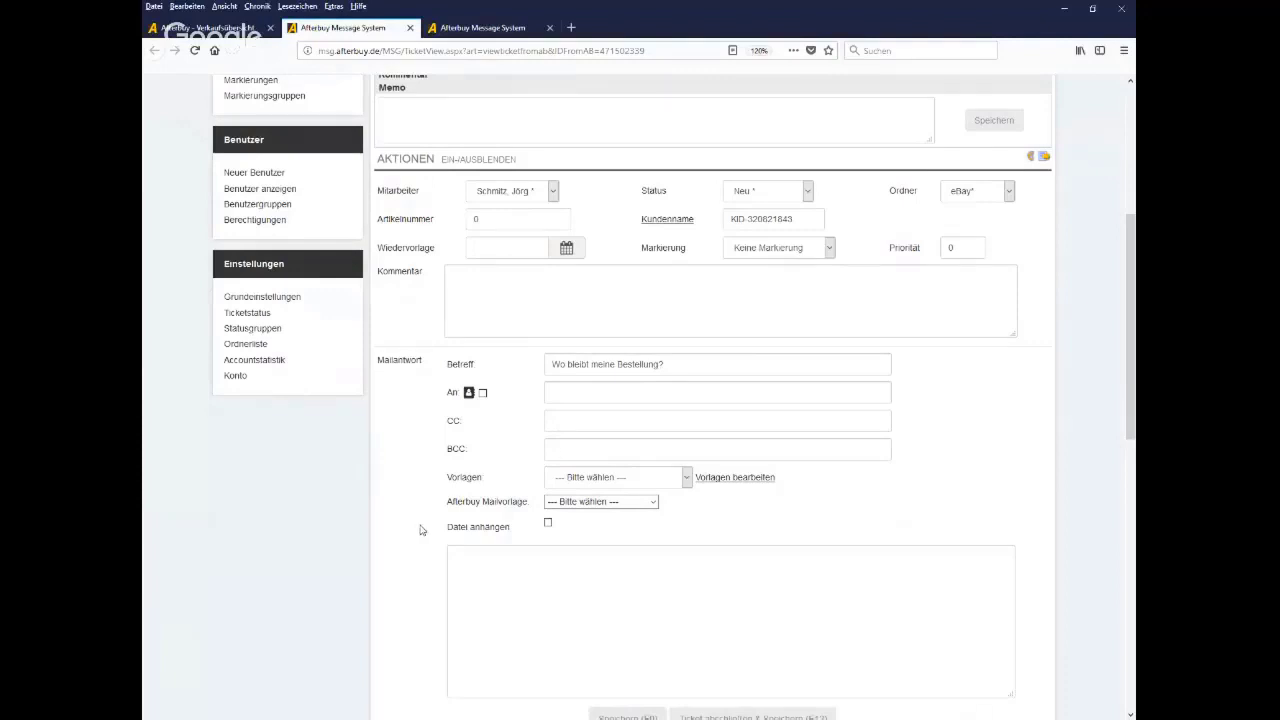
{"action": "scroll", "coordinate": [421, 530], "scroll_direction": "down", "scroll_amount": 3}
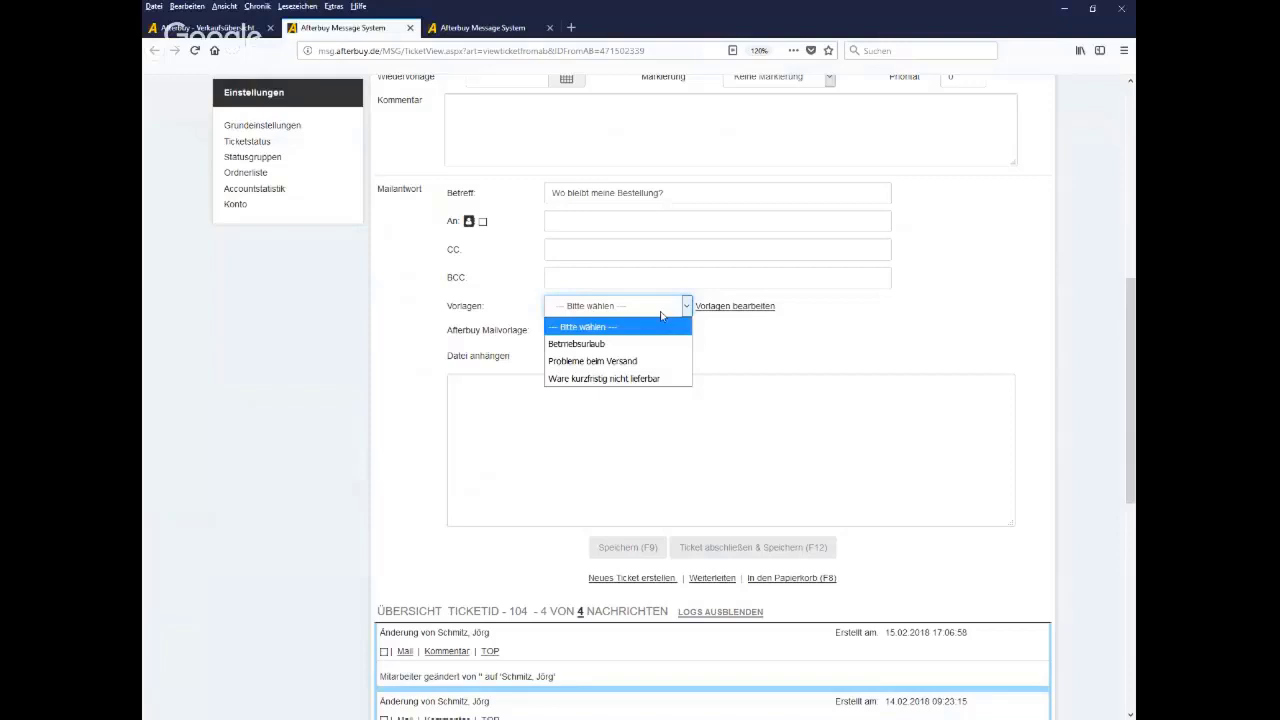
Load the 'Probleme beim Versand' template into the ticket's Mailantwort reply
{"action": "key", "text": "Down"}
{"action": "key", "text": "Down"}
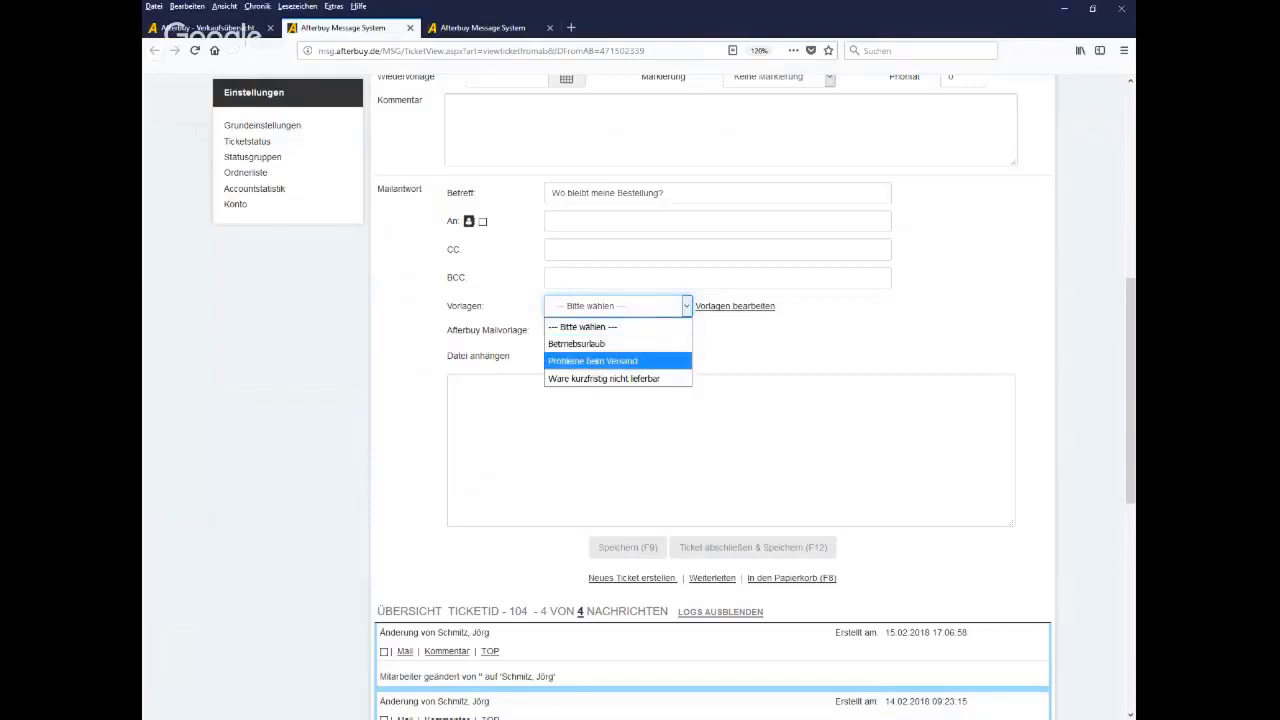
{"action": "key", "text": "Return"}
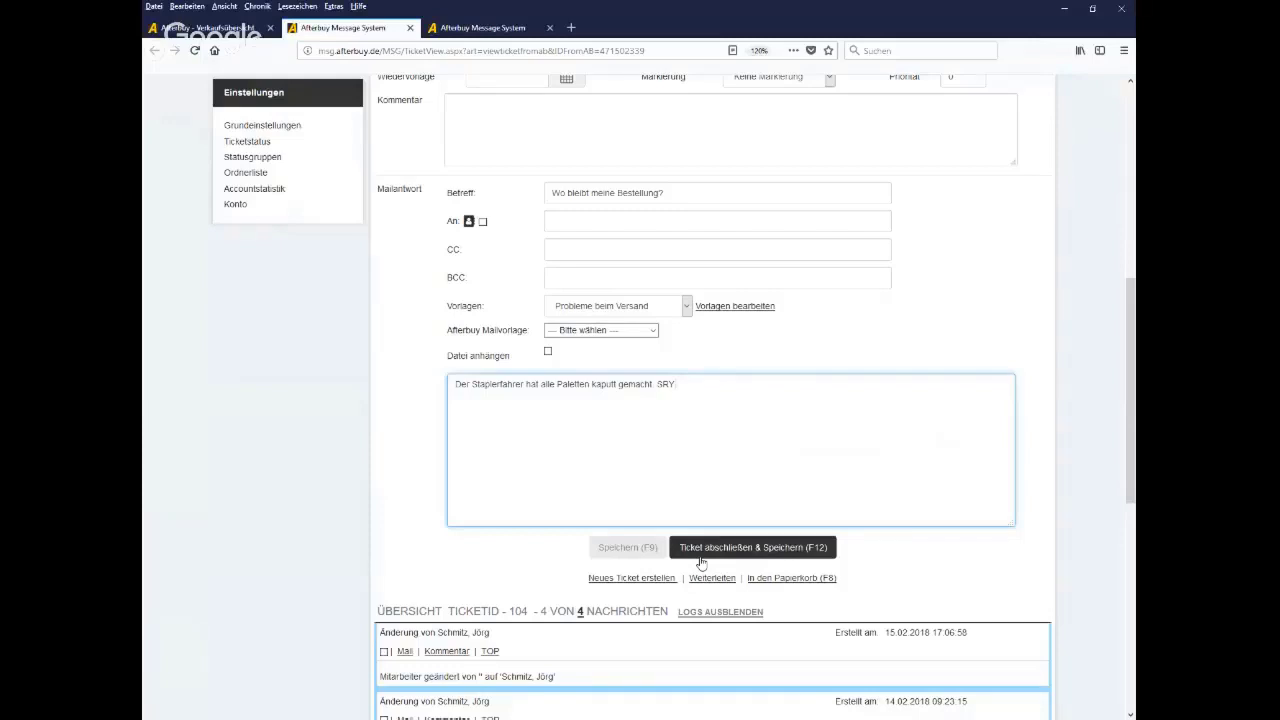
{"action": "left_click", "coordinate": [701, 563]}
{"action": "scroll", "coordinate": [454, 558], "scroll_direction": "down", "scroll_amount": 5}
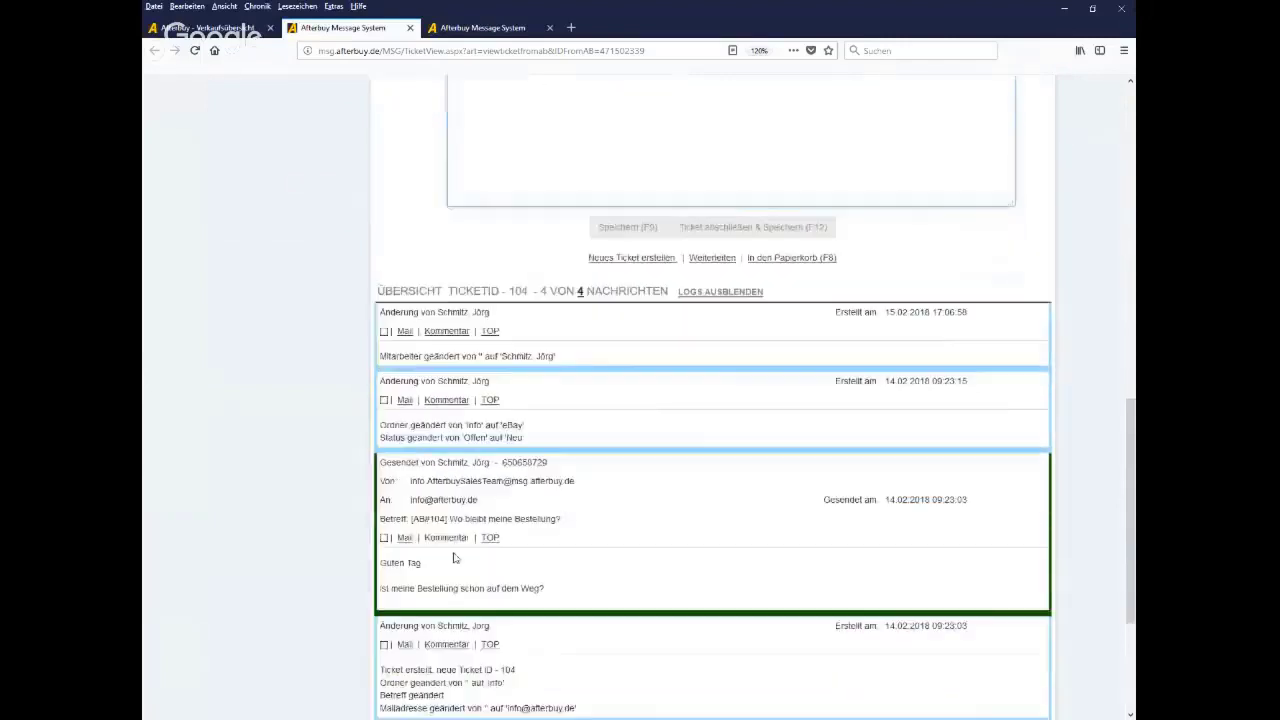
{"action": "scroll", "coordinate": [456, 557], "scroll_direction": "down", "scroll_amount": 2}
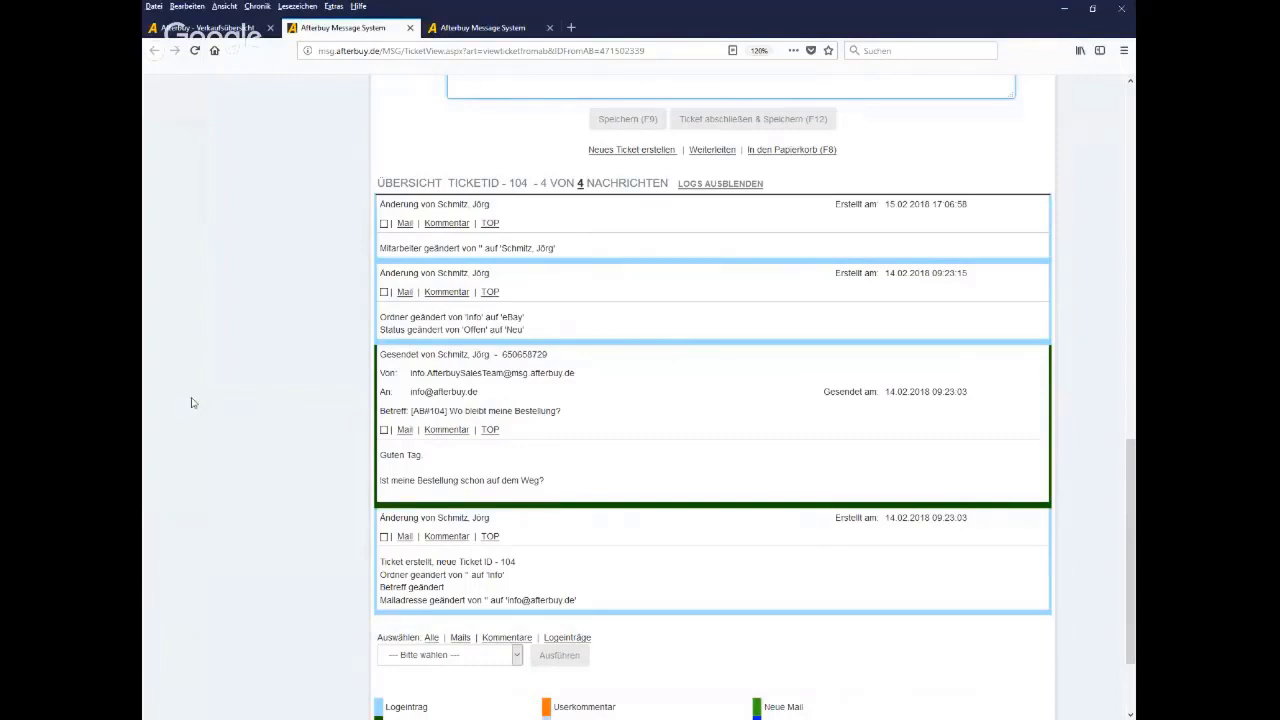
{"action": "scroll", "coordinate": [195, 400], "scroll_direction": "up", "scroll_amount": 1}
{"action": "scroll", "coordinate": [198, 398], "scroll_direction": "up", "scroll_amount": 12}
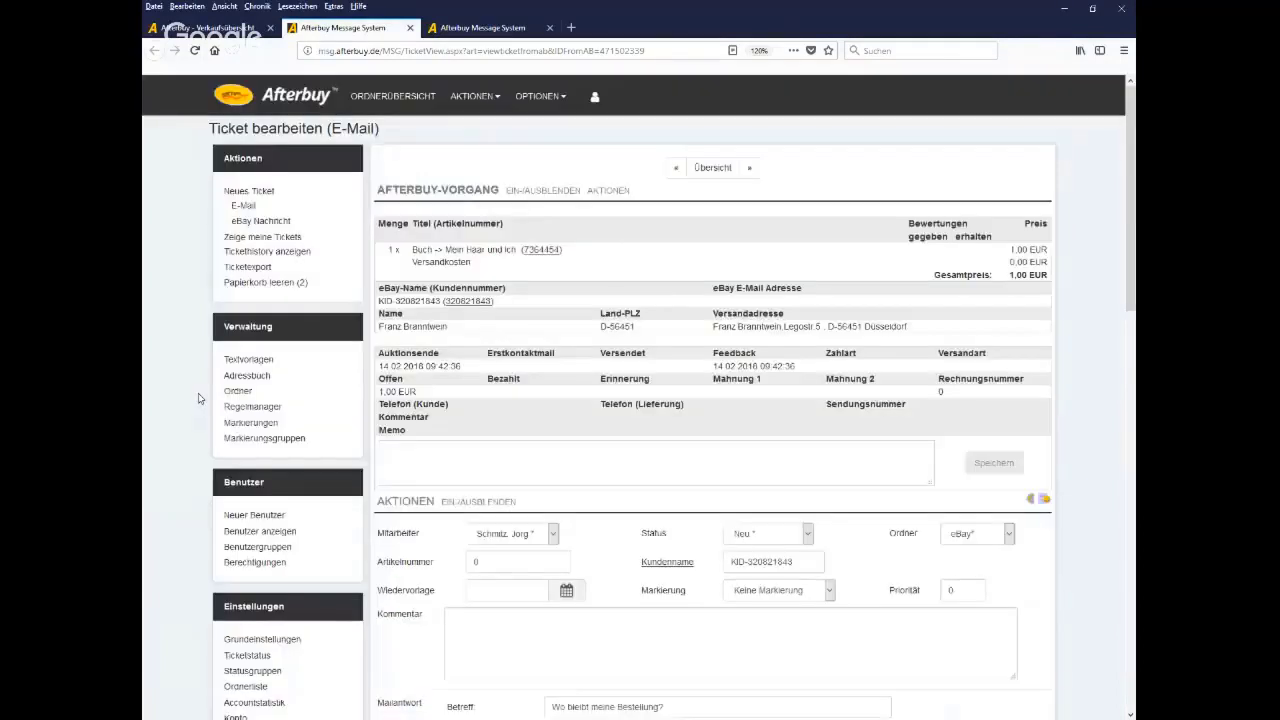
{"action": "left_click_drag", "start_coordinate": [260, 211], "coordinate": [235, 212]}
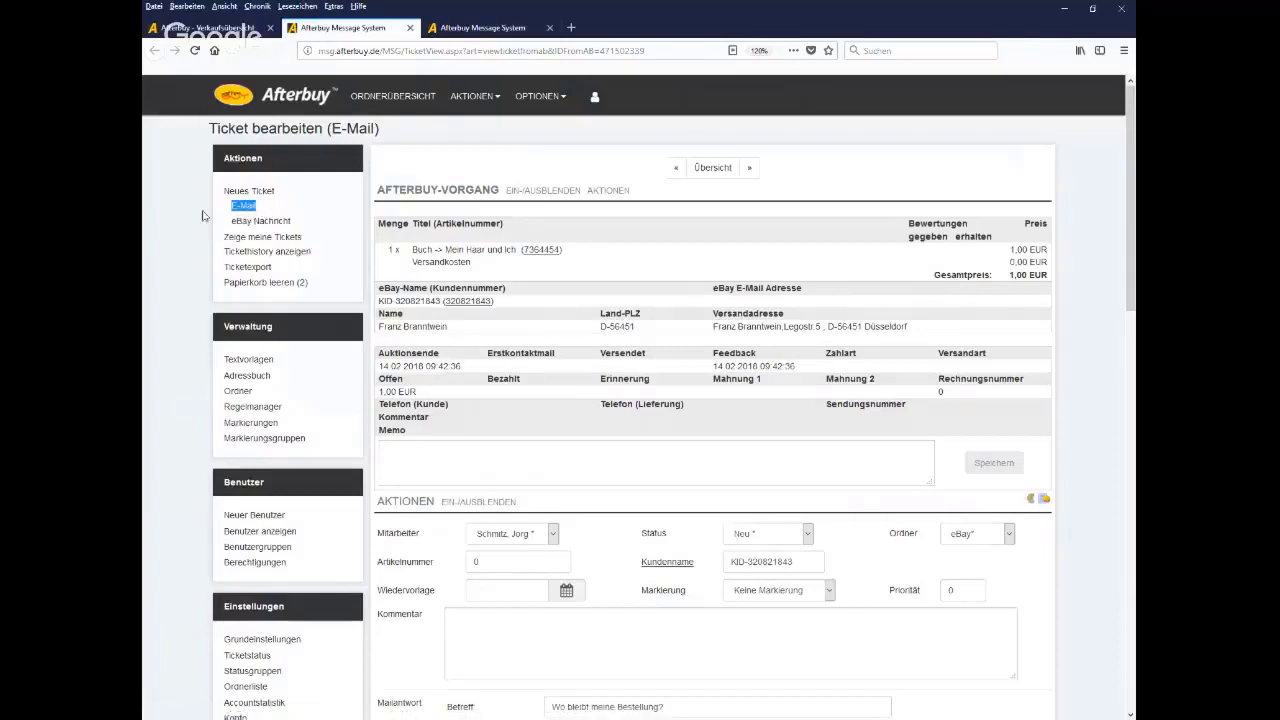
Start a new e-mail ticket, then go back to the folder overview and point out Info
{"action": "left_click", "coordinate": [245, 209]}
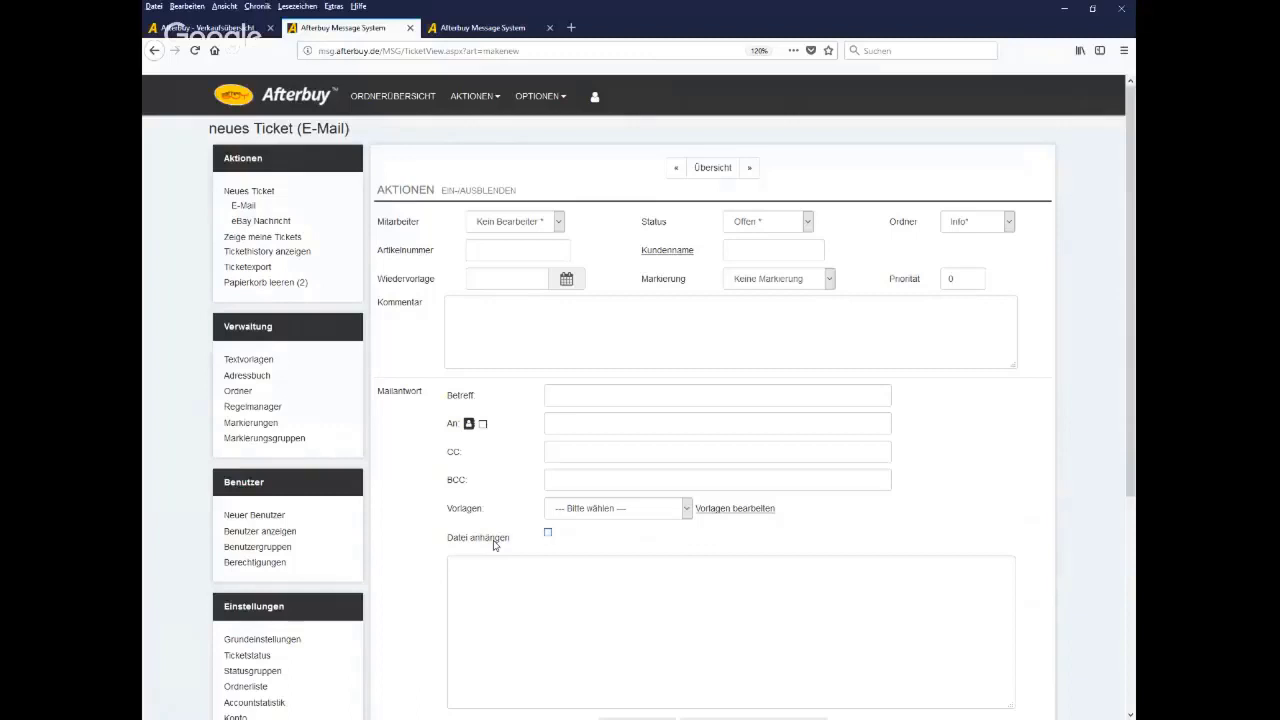
{"action": "left_click", "coordinate": [380, 104]}
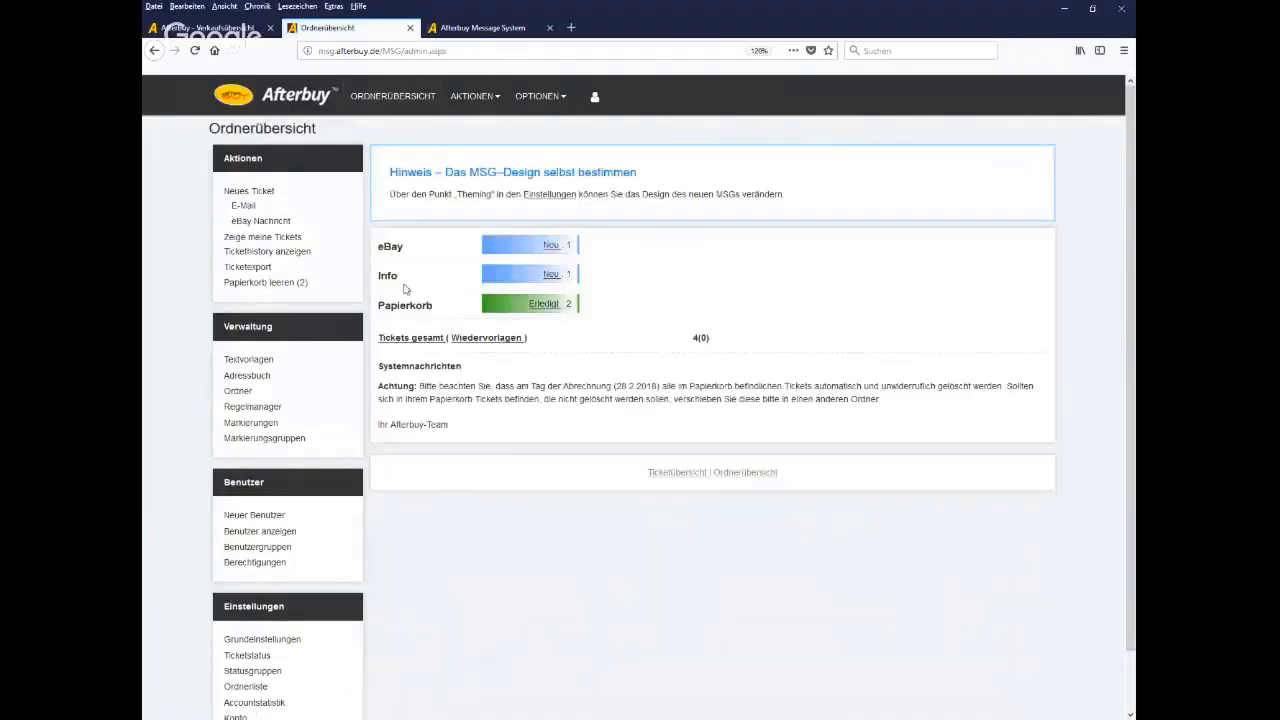
{"action": "left_click_drag", "start_coordinate": [403, 289], "coordinate": [381, 290]}
List Info's new ticket, then all my tickets (100, 104), and open the ticket history search
{"action": "left_click", "coordinate": [551, 277]}
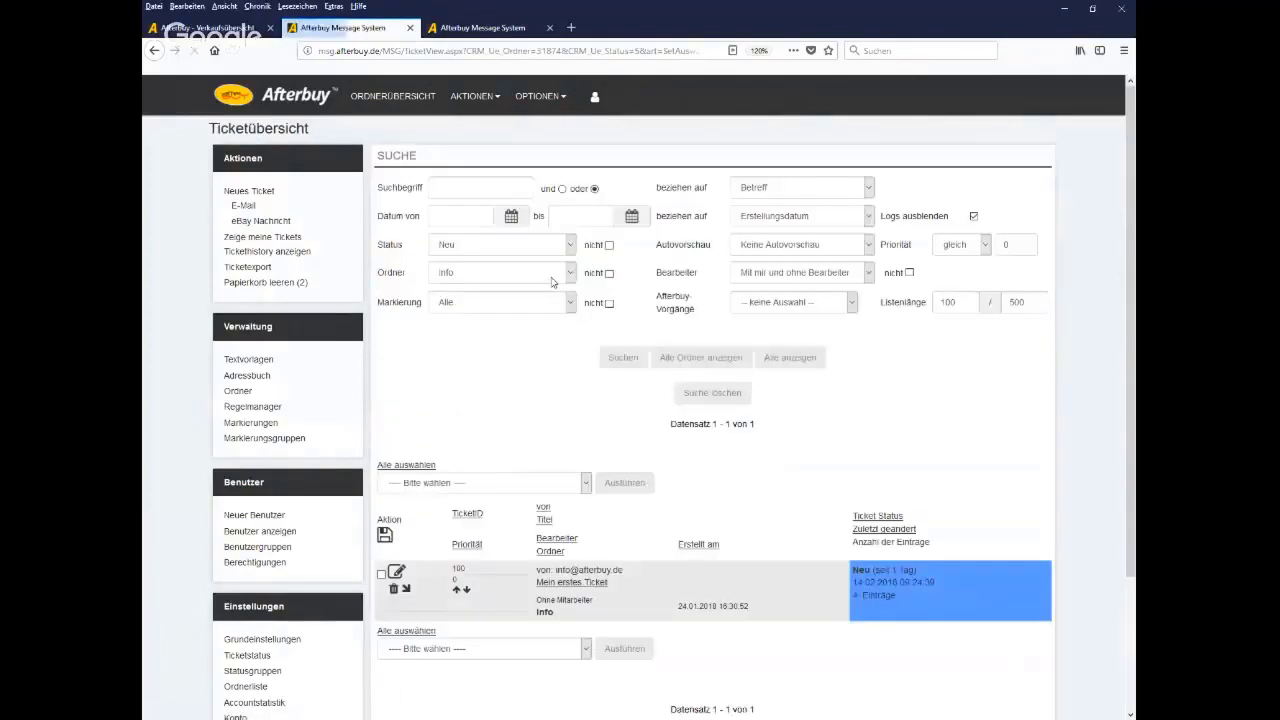
{"action": "scroll", "coordinate": [771, 440], "scroll_direction": "down", "scroll_amount": 1}
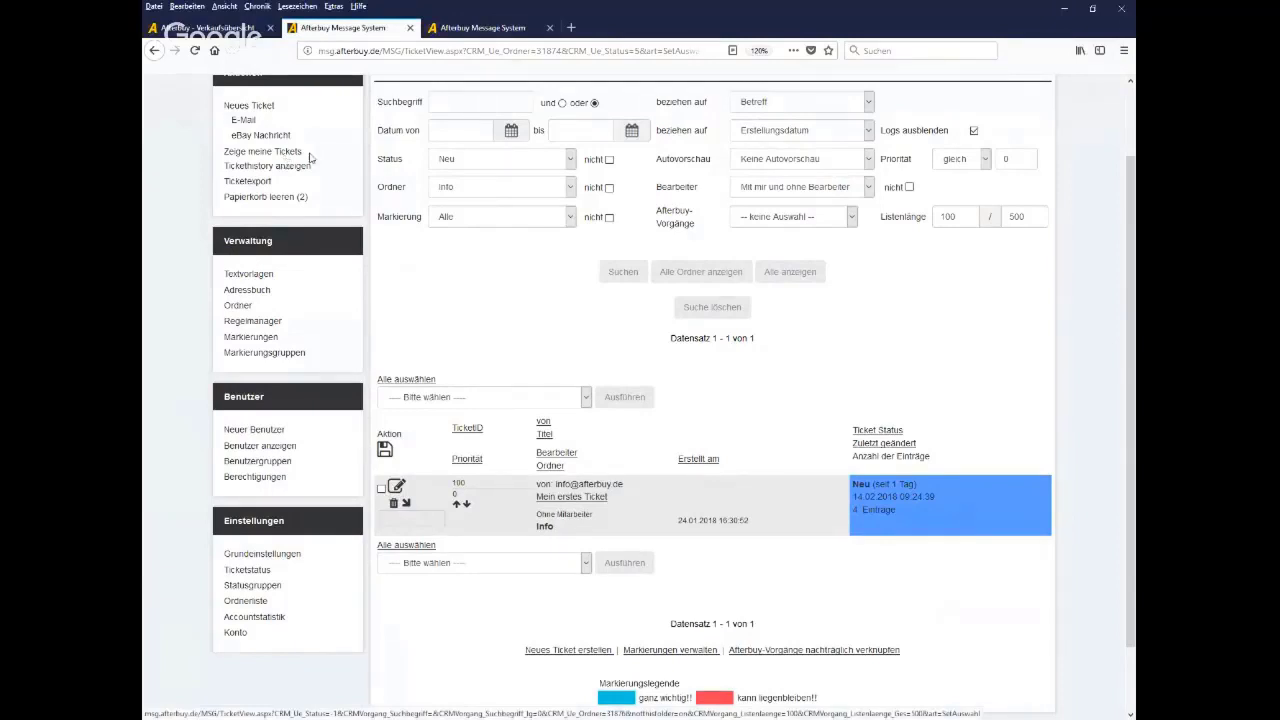
{"action": "left_click_drag", "start_coordinate": [312, 153], "coordinate": [226, 168]}
{"action": "left_click", "coordinate": [240, 154]}
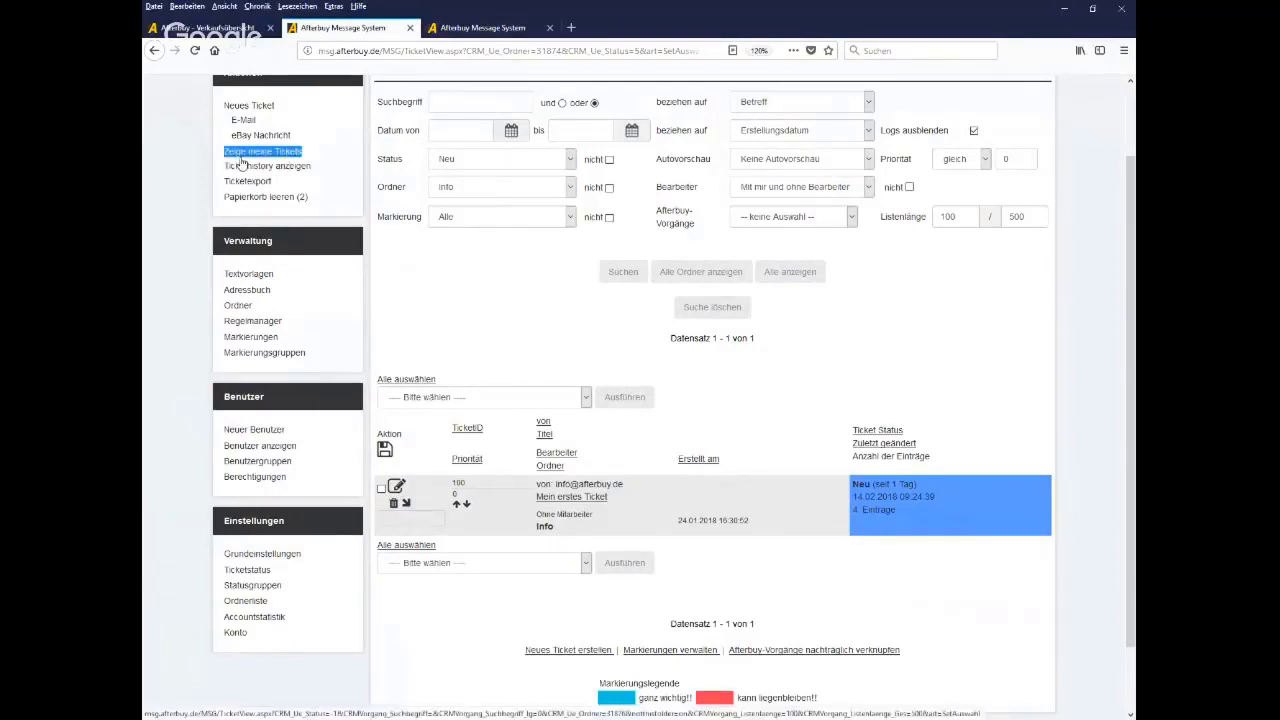
{"action": "scroll", "coordinate": [242, 160], "scroll_direction": "down", "scroll_amount": 2}
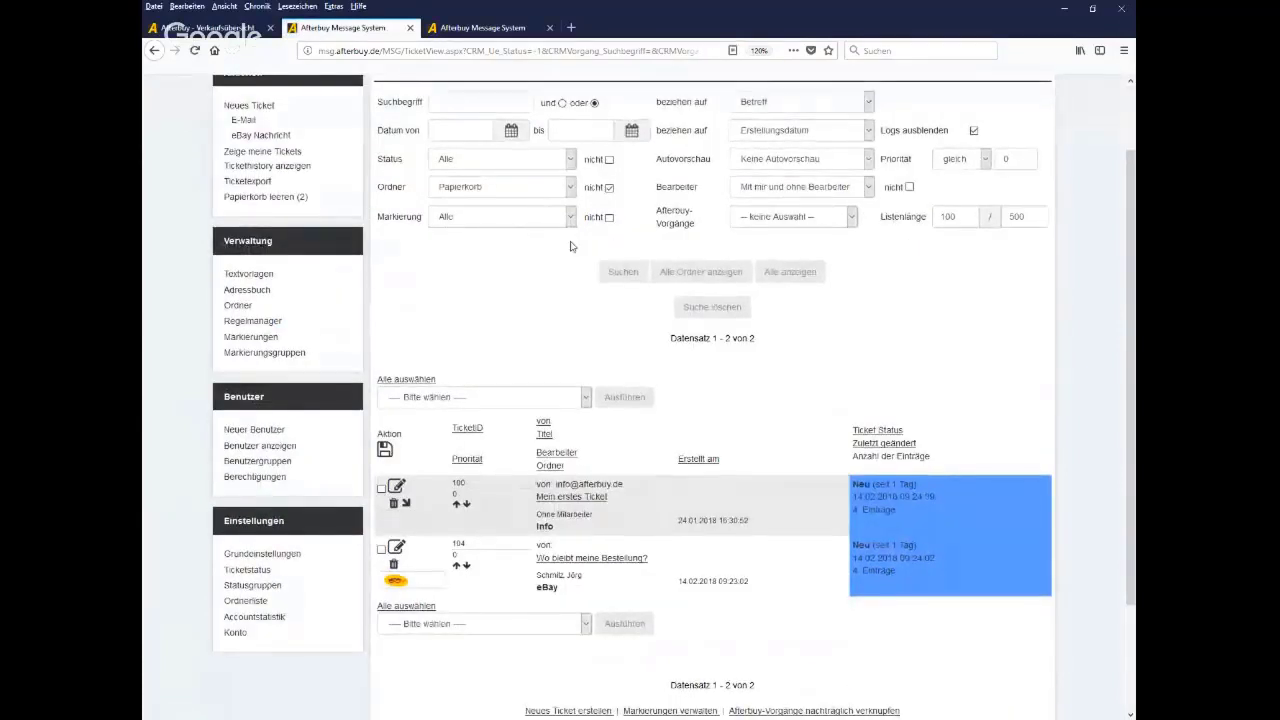
{"action": "left_click", "coordinate": [277, 170]}
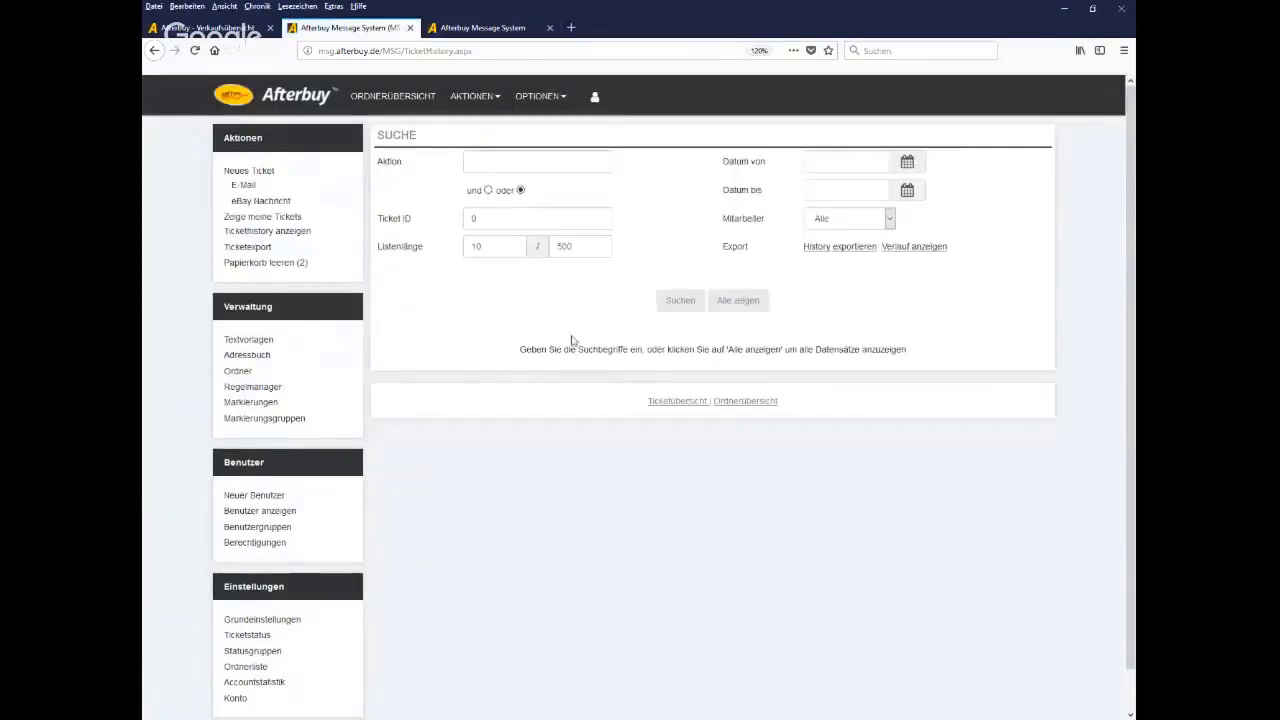
List the ticket history for tickets 101–103, then go to the simple Ticketexport page
{"action": "left_click", "coordinate": [676, 312]}
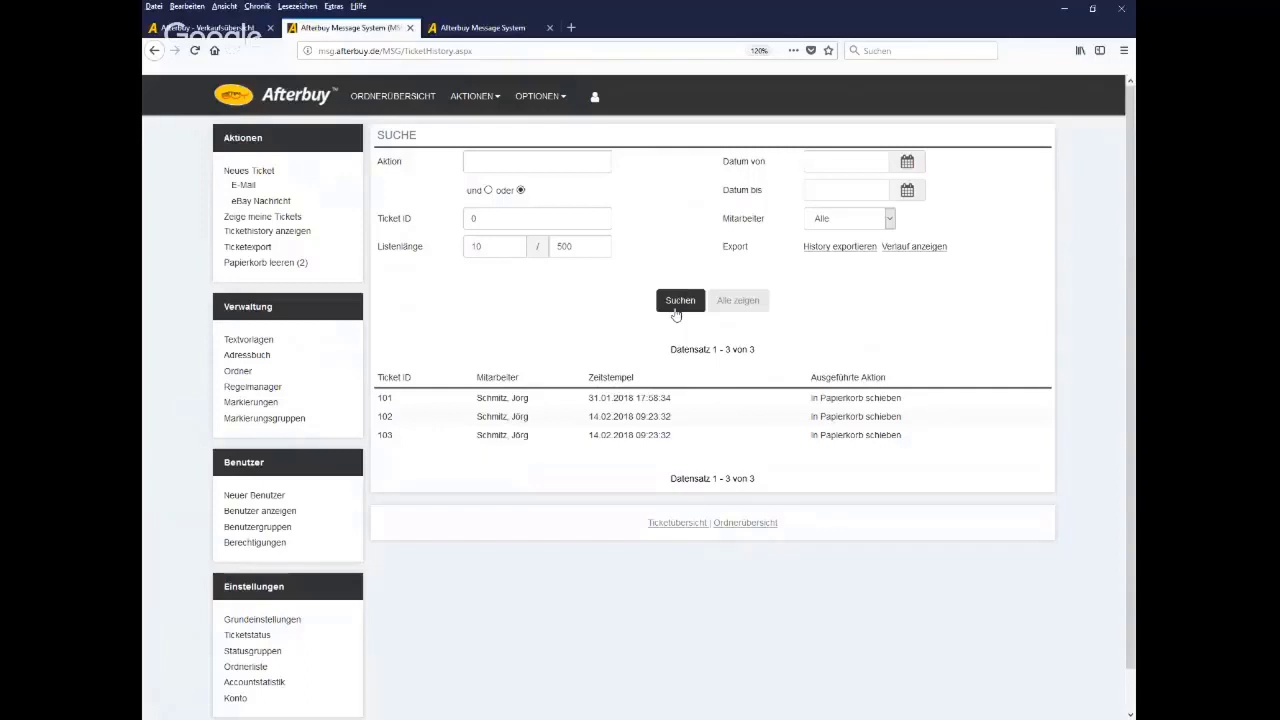
{"action": "left_click", "coordinate": [250, 247]}
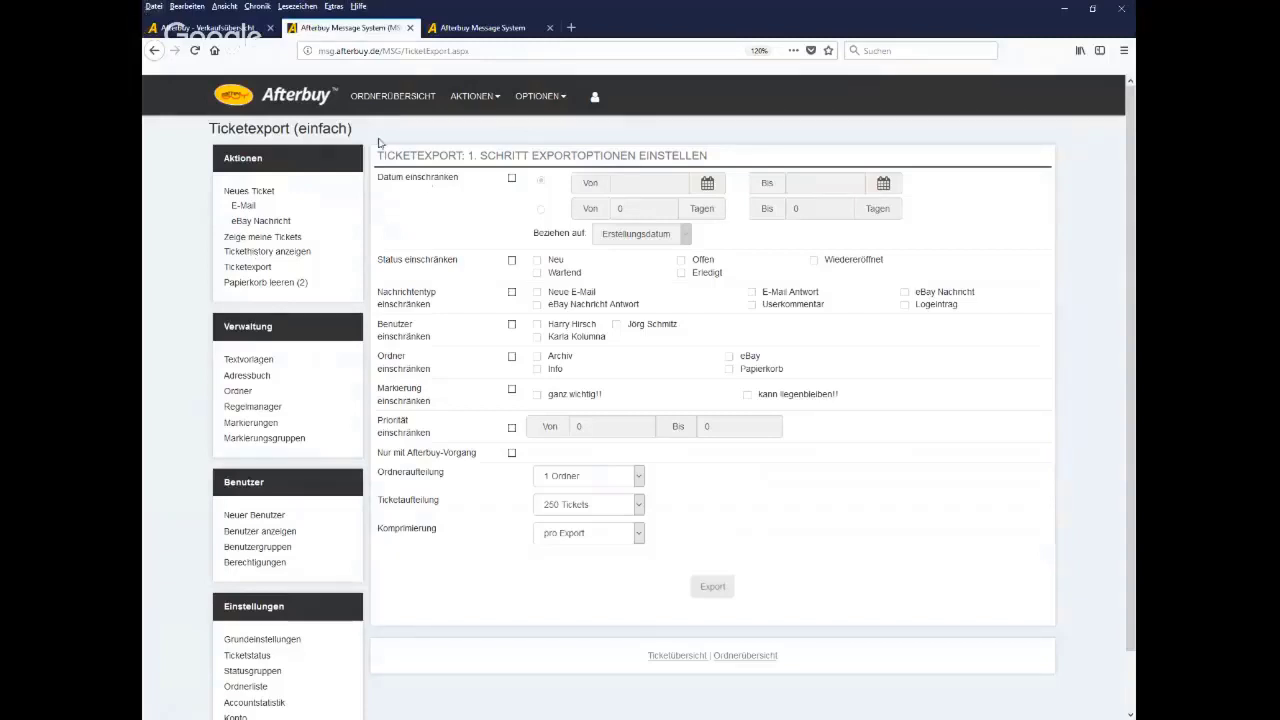
{"action": "left_click_drag", "start_coordinate": [459, 181], "coordinate": [379, 186]}
{"action": "left_click", "coordinate": [265, 286]}
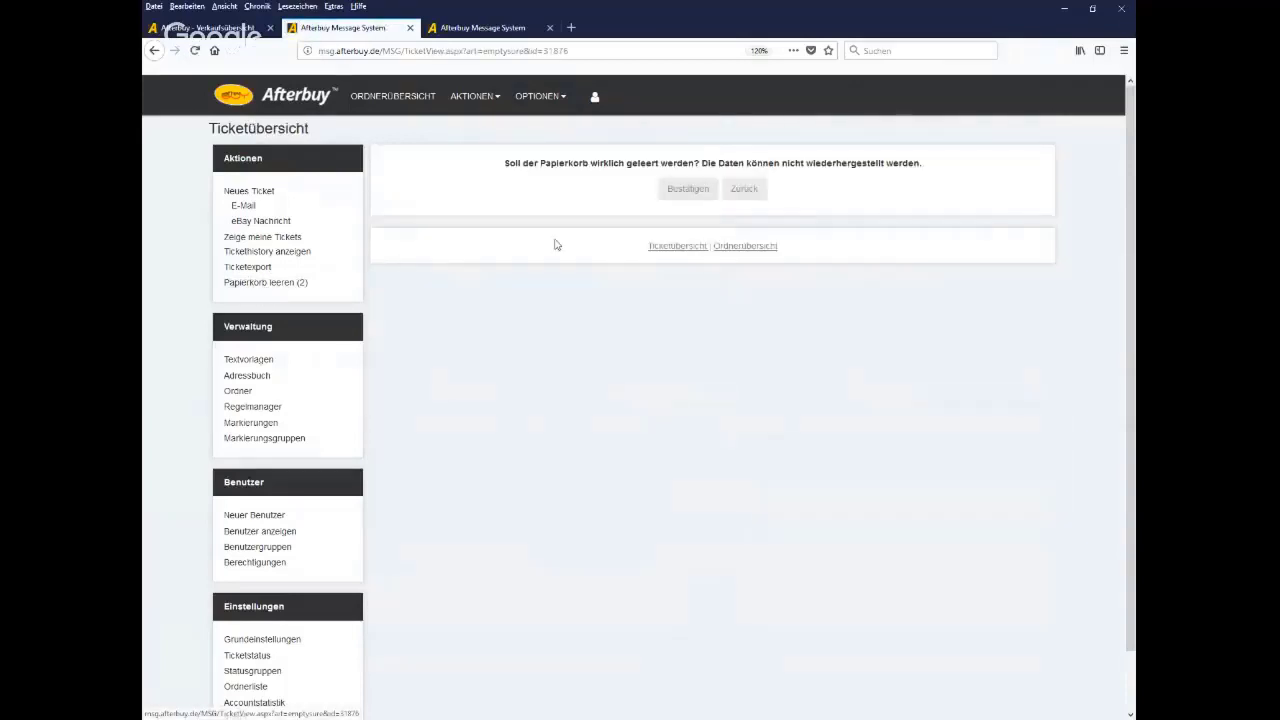
Confirm emptying the Papierkorb so its count drops to 0, then open the Textvorlagen list
{"action": "left_click", "coordinate": [675, 195]}
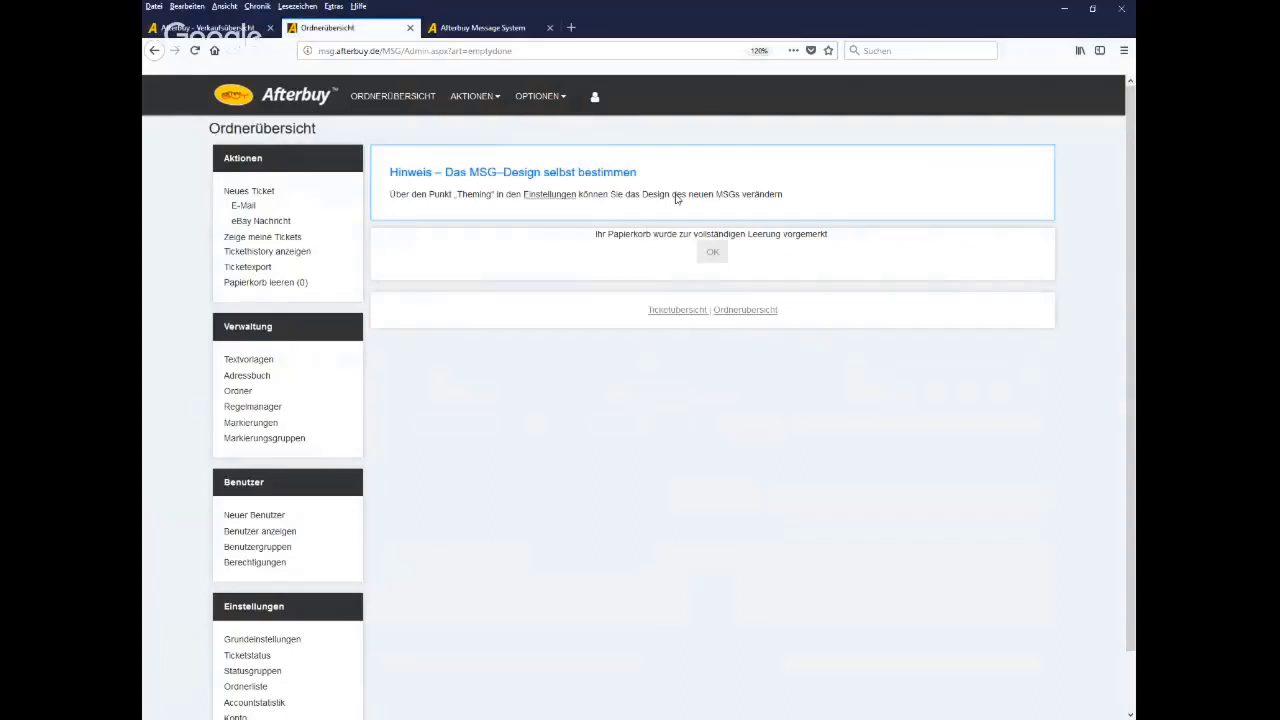
{"action": "scroll", "coordinate": [265, 333], "scroll_direction": "down", "scroll_amount": 1}
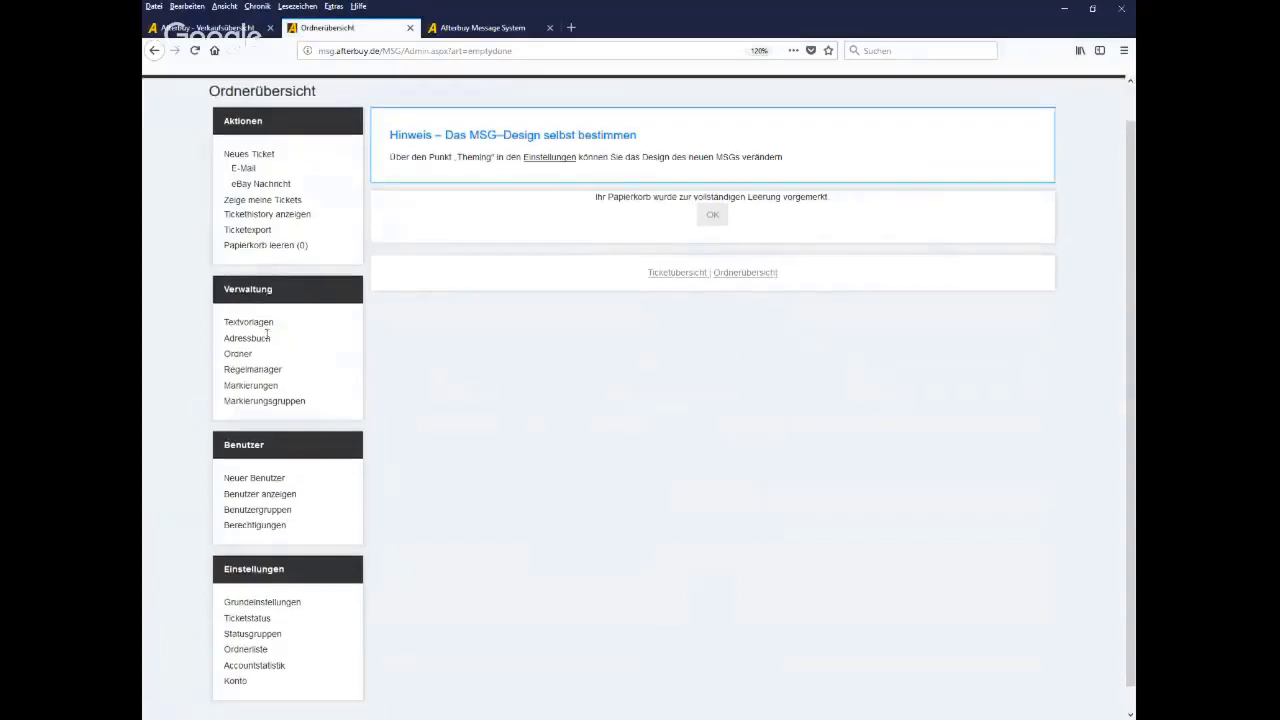
{"action": "scroll", "coordinate": [267, 335], "scroll_direction": "down", "scroll_amount": 1}
{"action": "left_click_drag", "start_coordinate": [276, 268], "coordinate": [224, 280]}
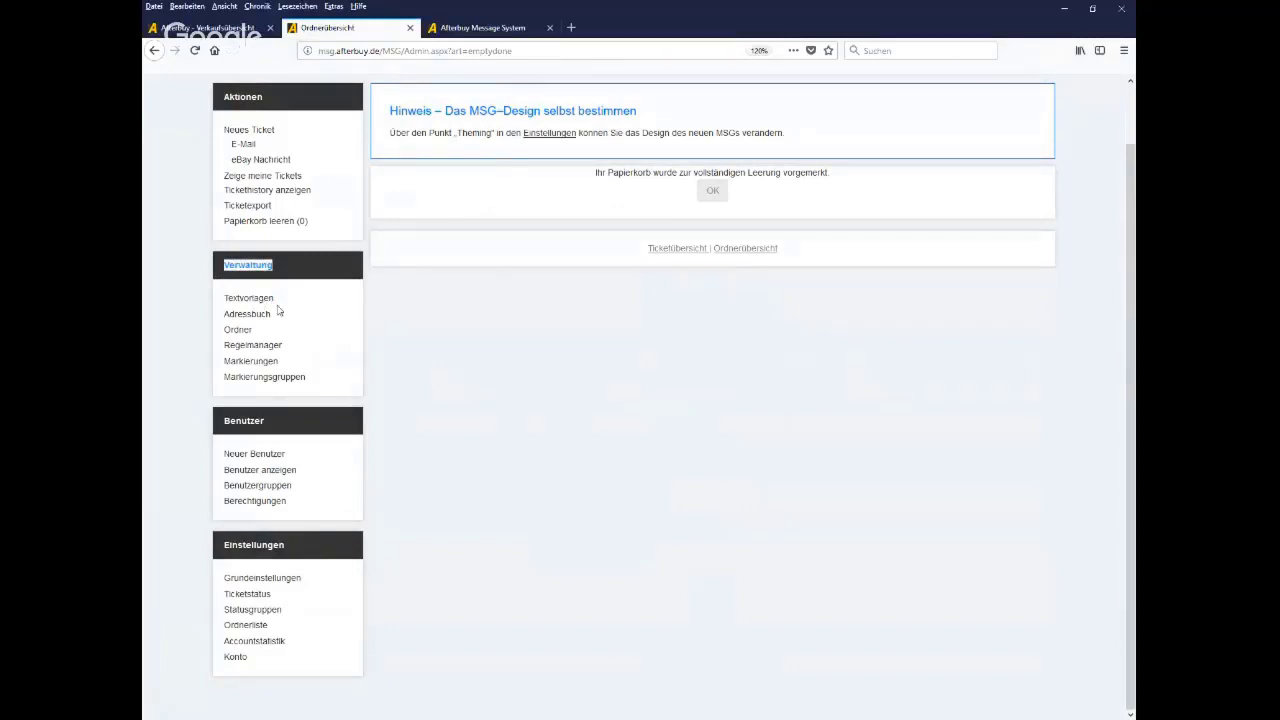
{"action": "left_click", "coordinate": [266, 302]}
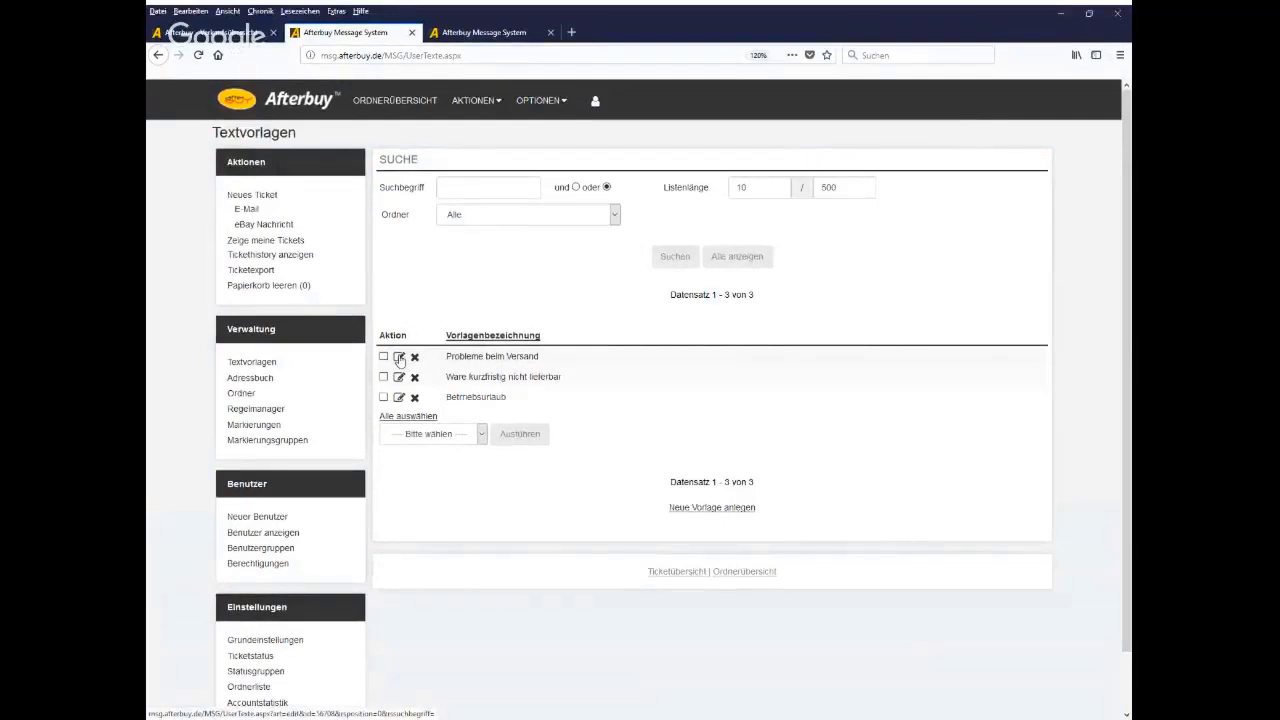
Inspect a blank new text template's Name, folder (Alle) and Text fields, then go to Adressbuch
{"action": "left_click", "coordinate": [708, 507]}
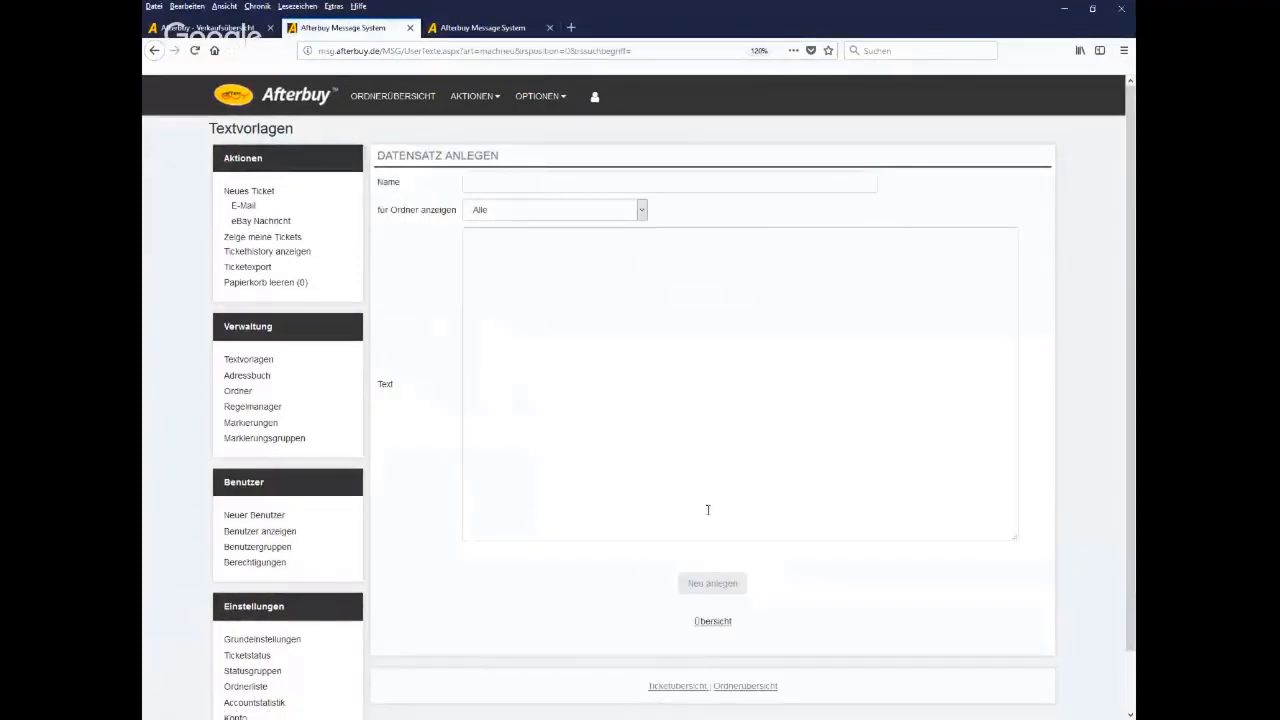
{"action": "left_click", "coordinate": [568, 180]}
{"action": "left_click", "coordinate": [604, 216]}
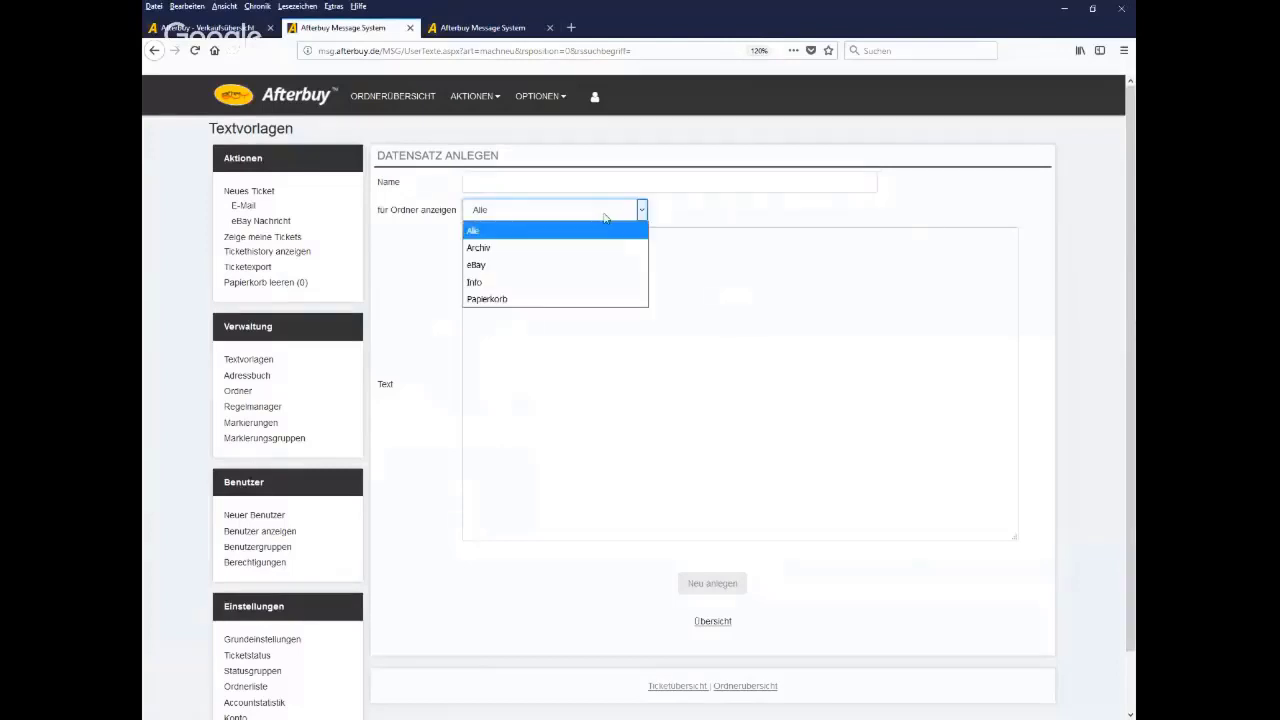
{"action": "left_click", "coordinate": [740, 403]}
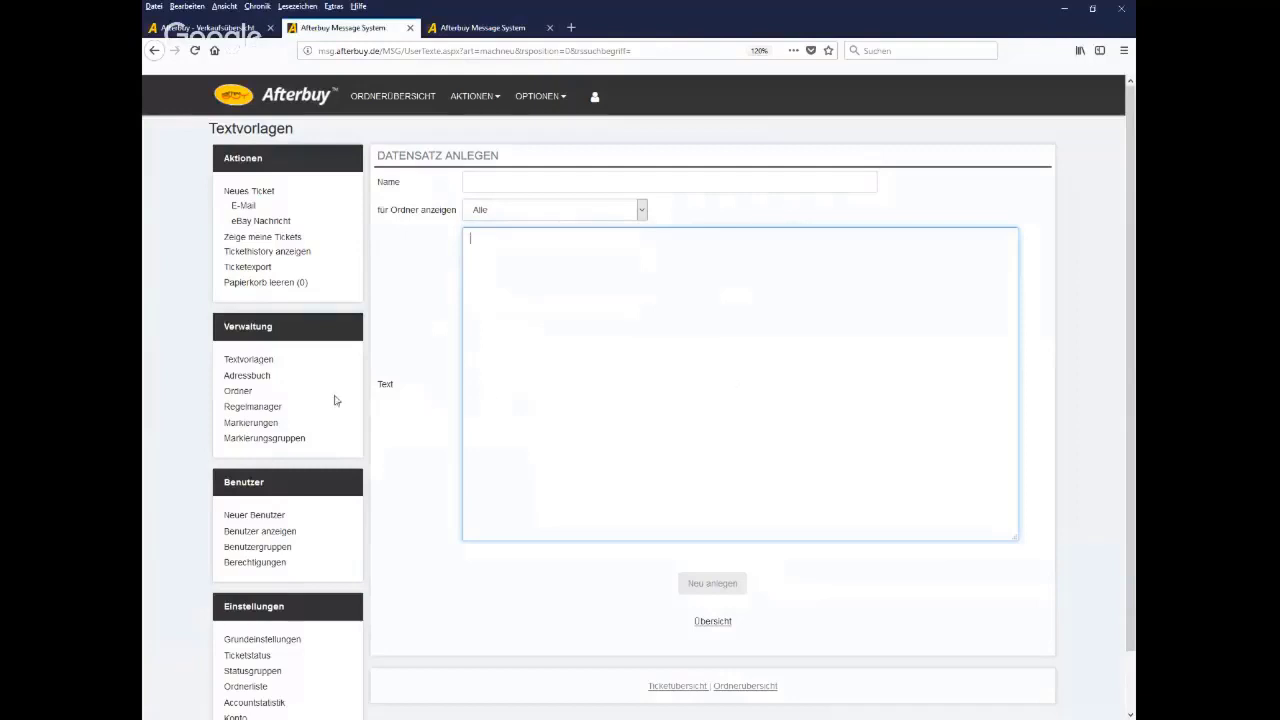
{"action": "left_click", "coordinate": [281, 386]}
{"action": "left_click_drag", "start_coordinate": [281, 386], "coordinate": [237, 382]}
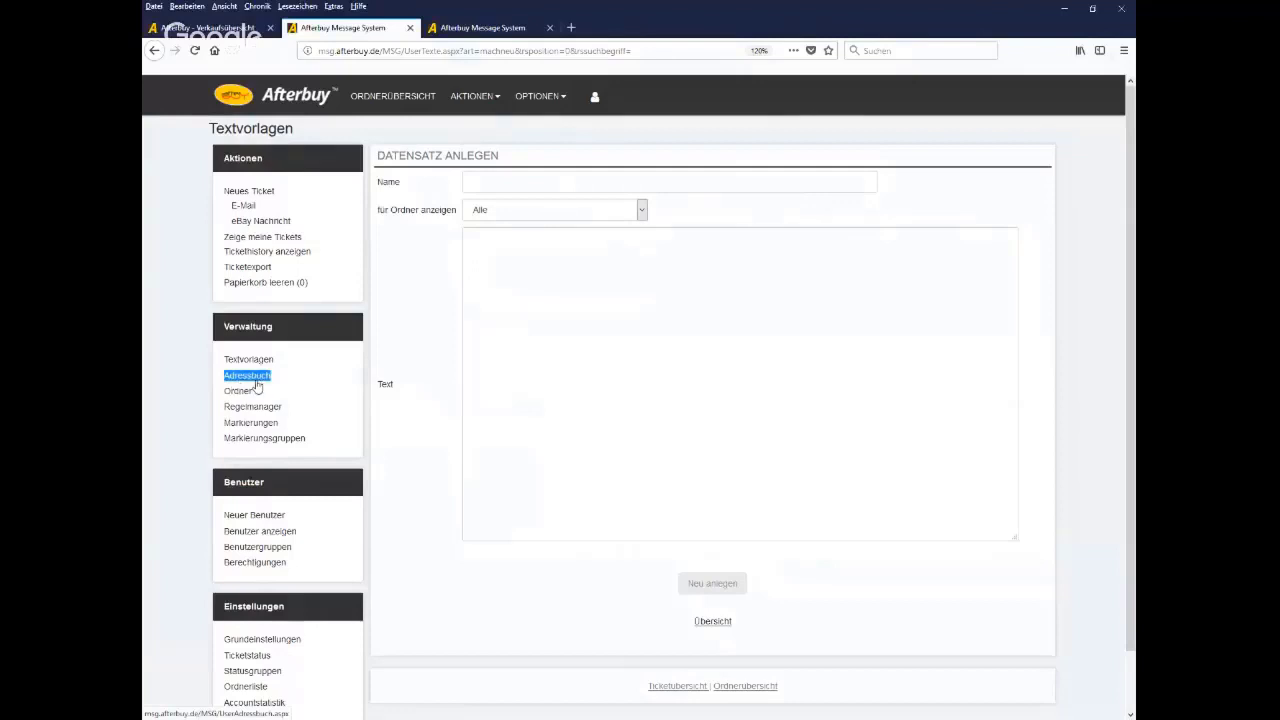
{"action": "left_click", "coordinate": [252, 379]}
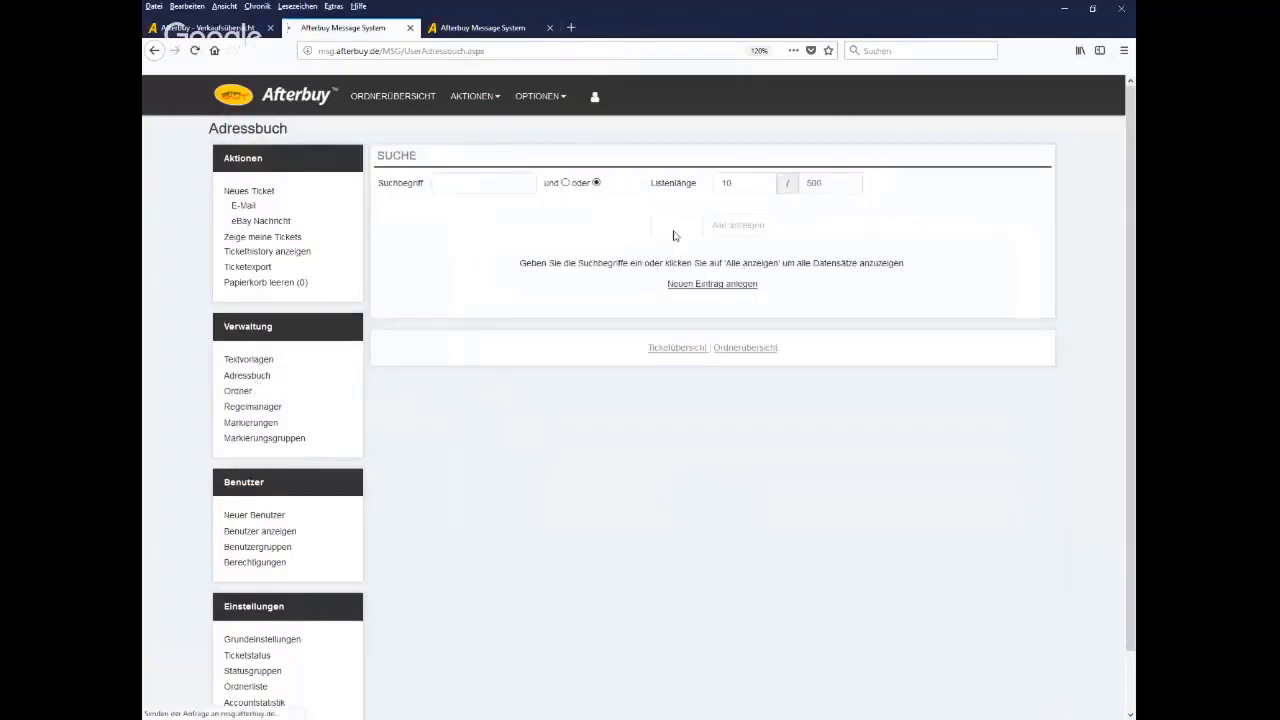
List the 4 address-book contacts and open a new e-mail ticket for one in a new tab
{"action": "left_click", "coordinate": [675, 226]}
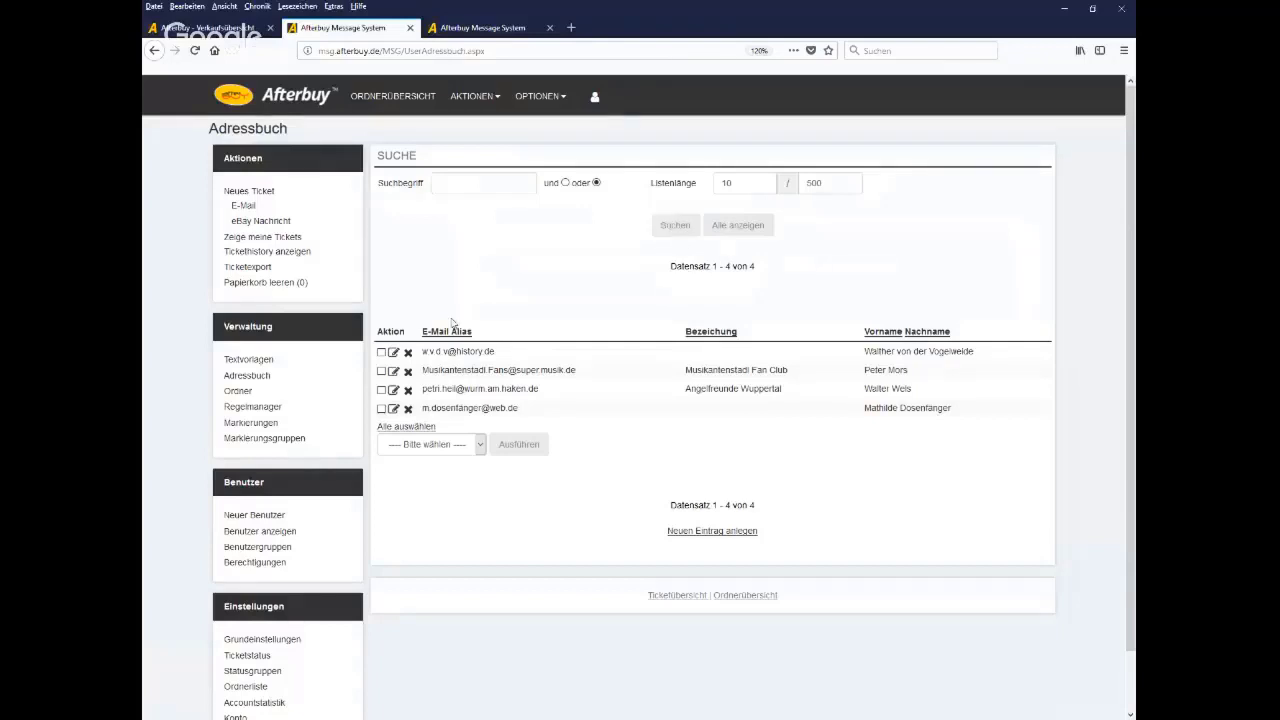
{"action": "left_click_drag", "start_coordinate": [260, 208], "coordinate": [236, 212]}
{"action": "right_click", "coordinate": [233, 213]}
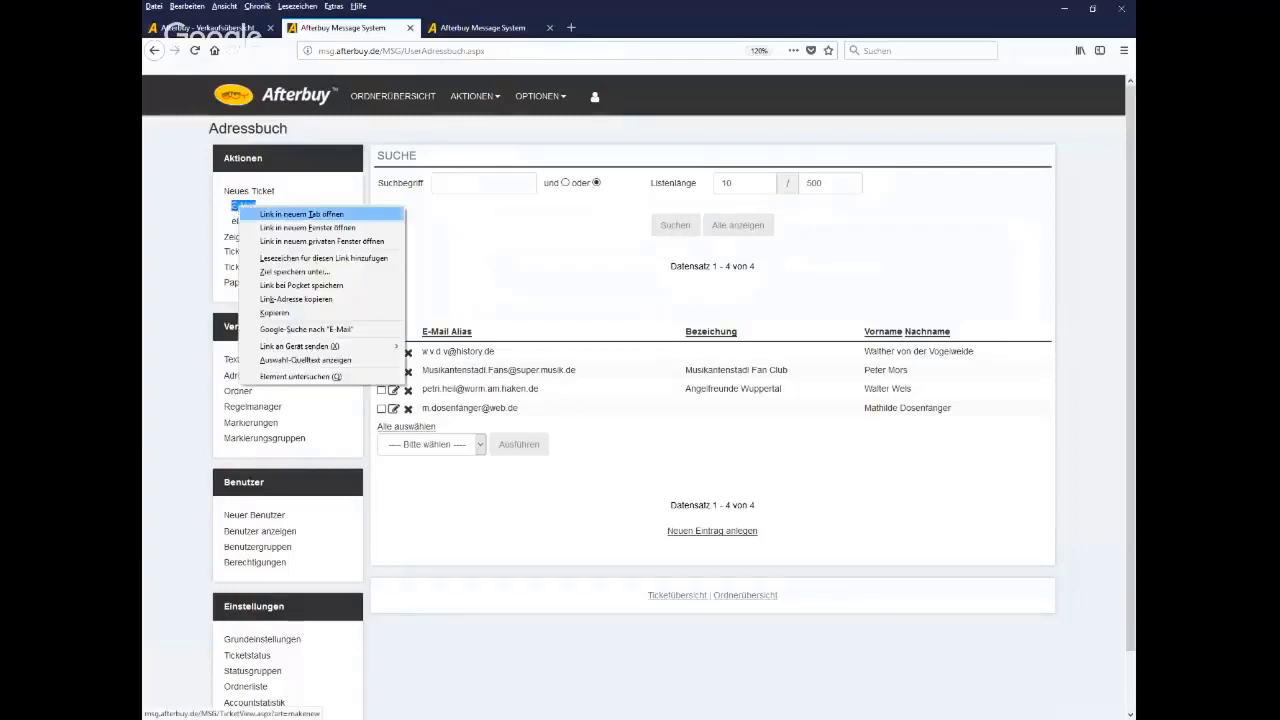
{"action": "left_click", "coordinate": [262, 211]}
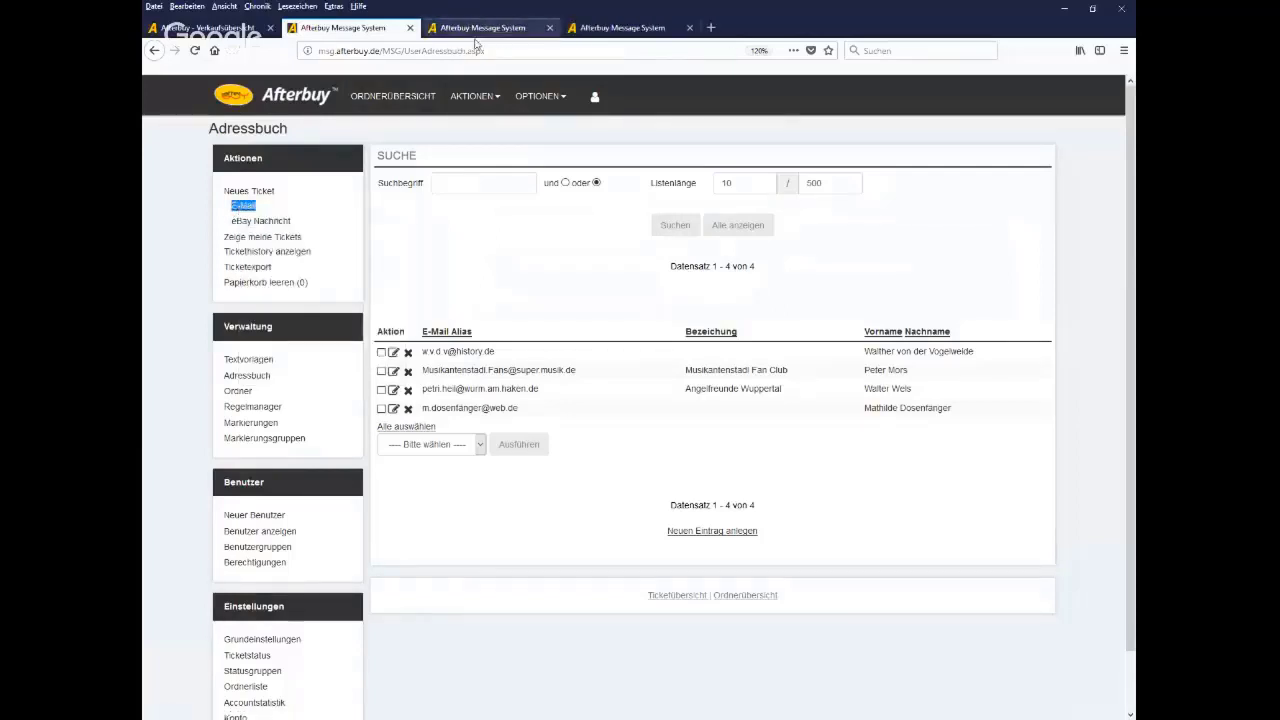
{"action": "left_click", "coordinate": [478, 30]}
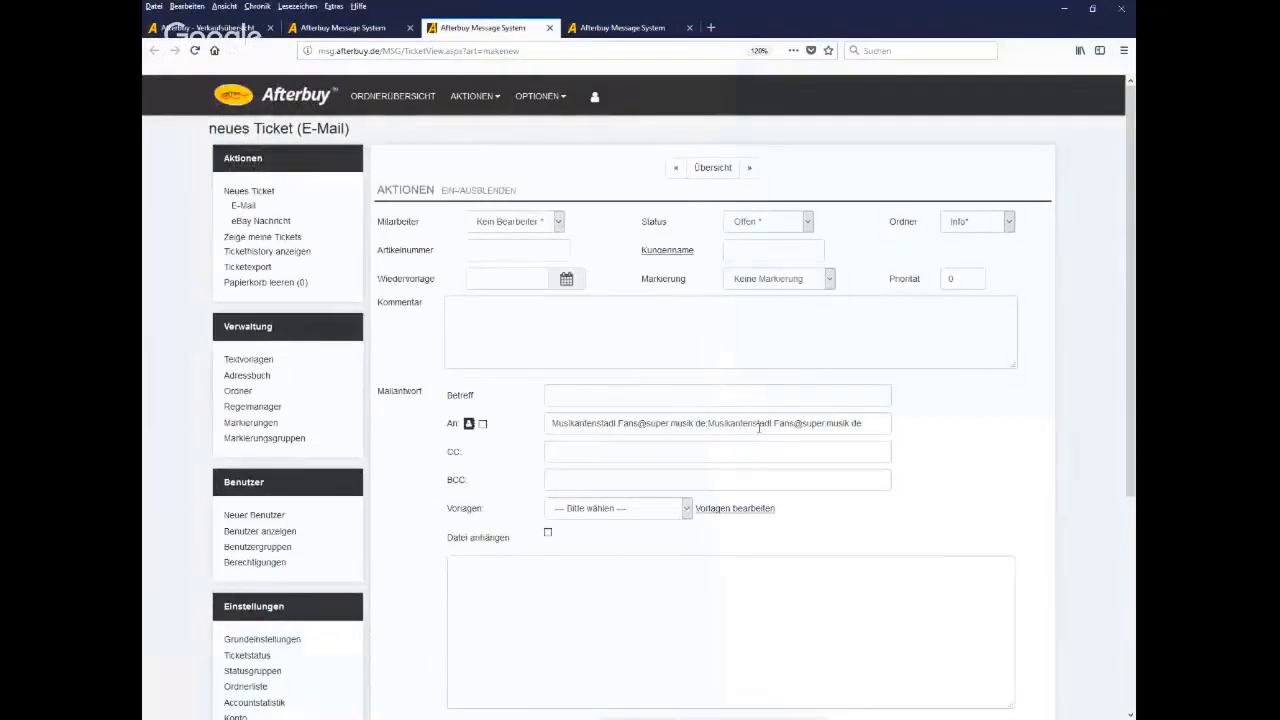
Delete all recipient addresses from the An field, then go to the Ordner management page
{"action": "left_click_drag", "start_coordinate": [872, 424], "coordinate": [395, 442]}
{"action": "key", "text": "Delete"}
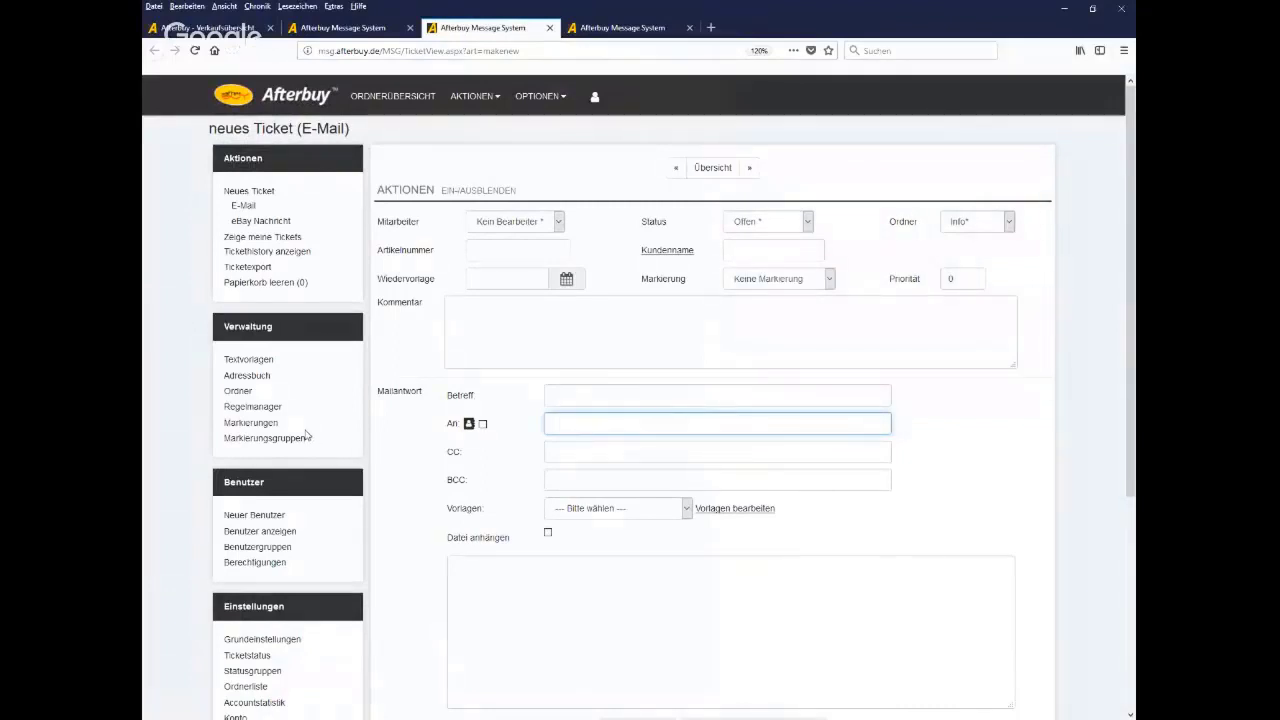
{"action": "left_click", "coordinate": [243, 398]}
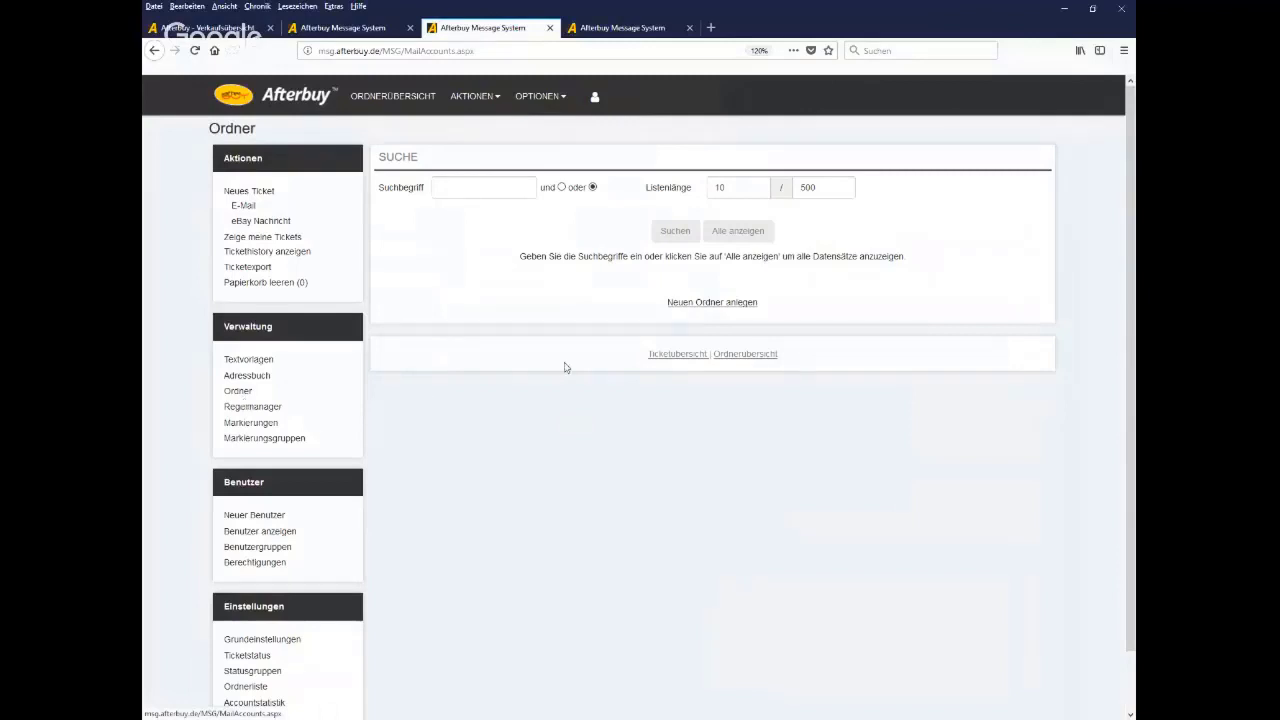
List all mail folders, mark the Info folder's e-mail address, and open its Ordner ändern form
{"action": "left_click", "coordinate": [675, 233]}
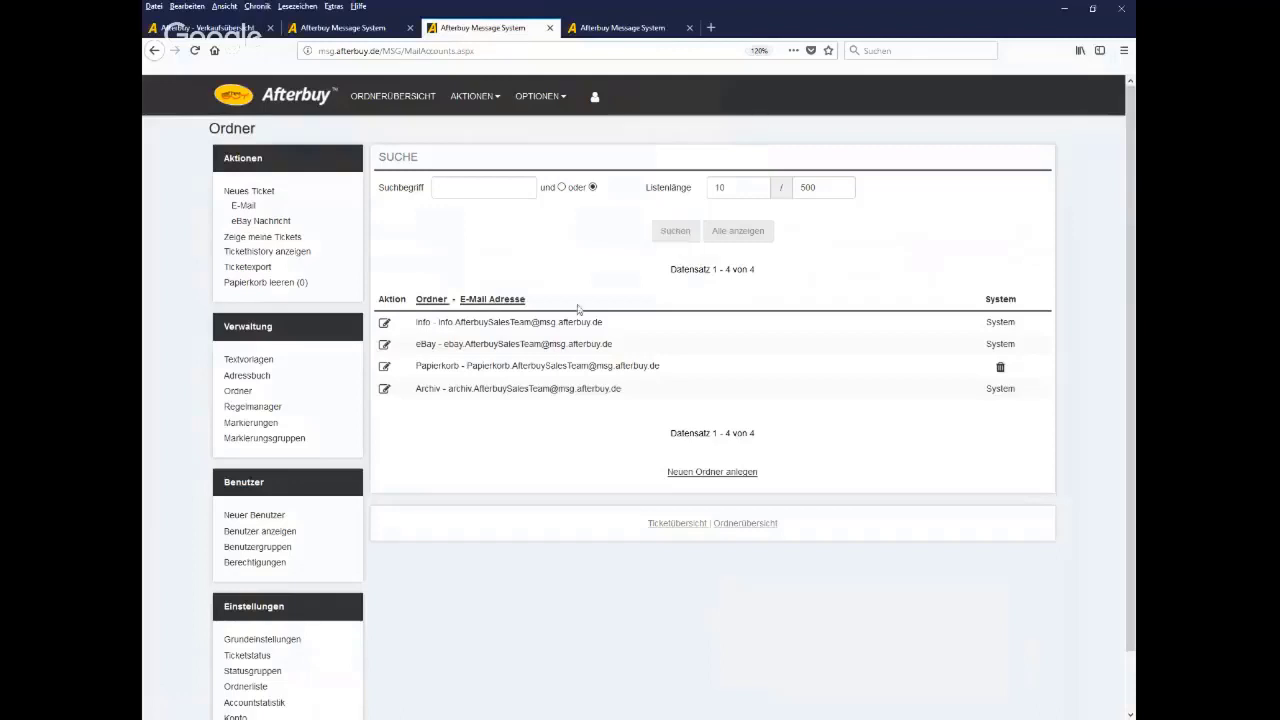
{"action": "left_click_drag", "start_coordinate": [437, 327], "coordinate": [568, 326]}
{"action": "left_click_drag", "start_coordinate": [573, 325], "coordinate": [606, 331]}
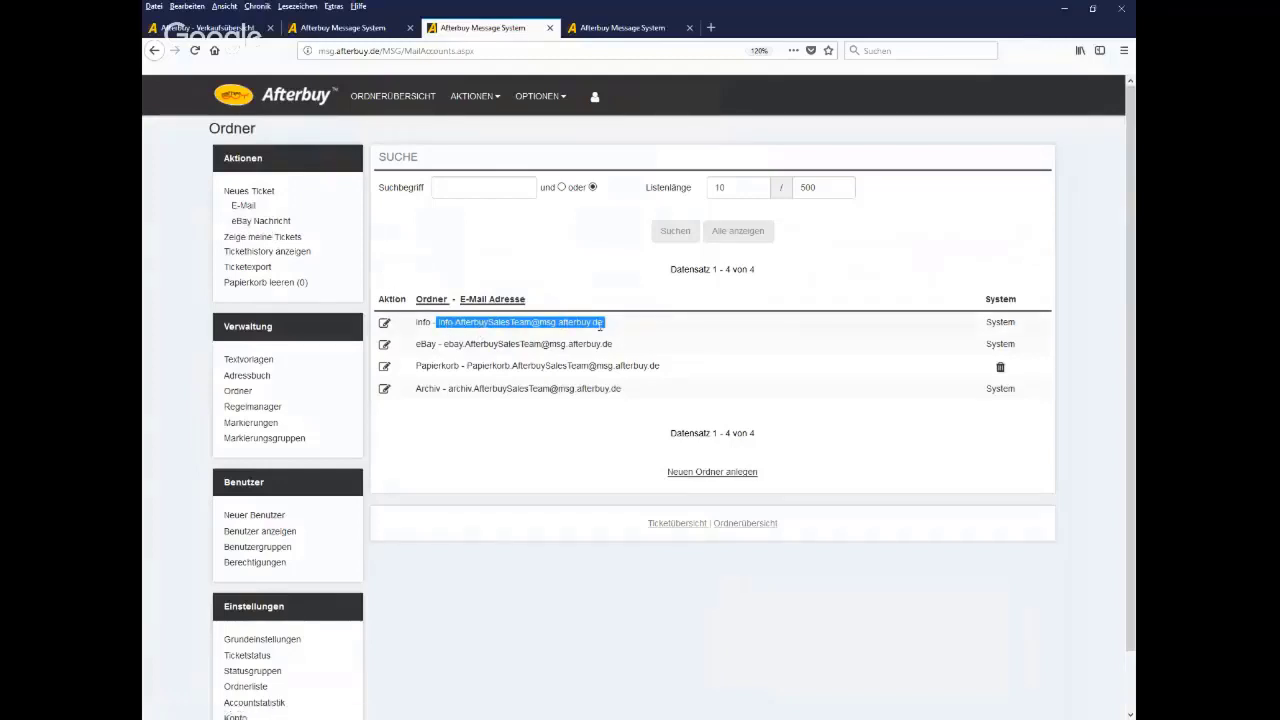
{"action": "left_click", "coordinate": [384, 324]}
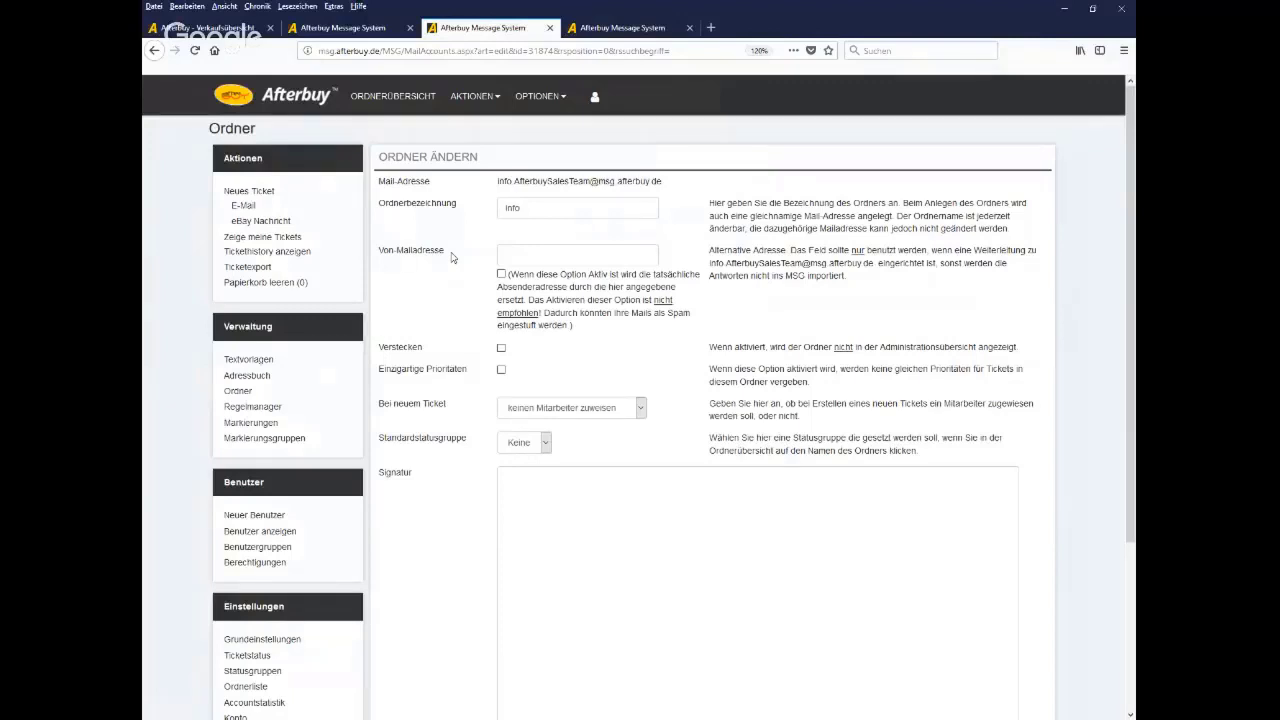
Enter an alternative sender e-mail address in Info's Von-Mailadresse, then return unsaved to the folder list
{"action": "left_click", "coordinate": [520, 256]}
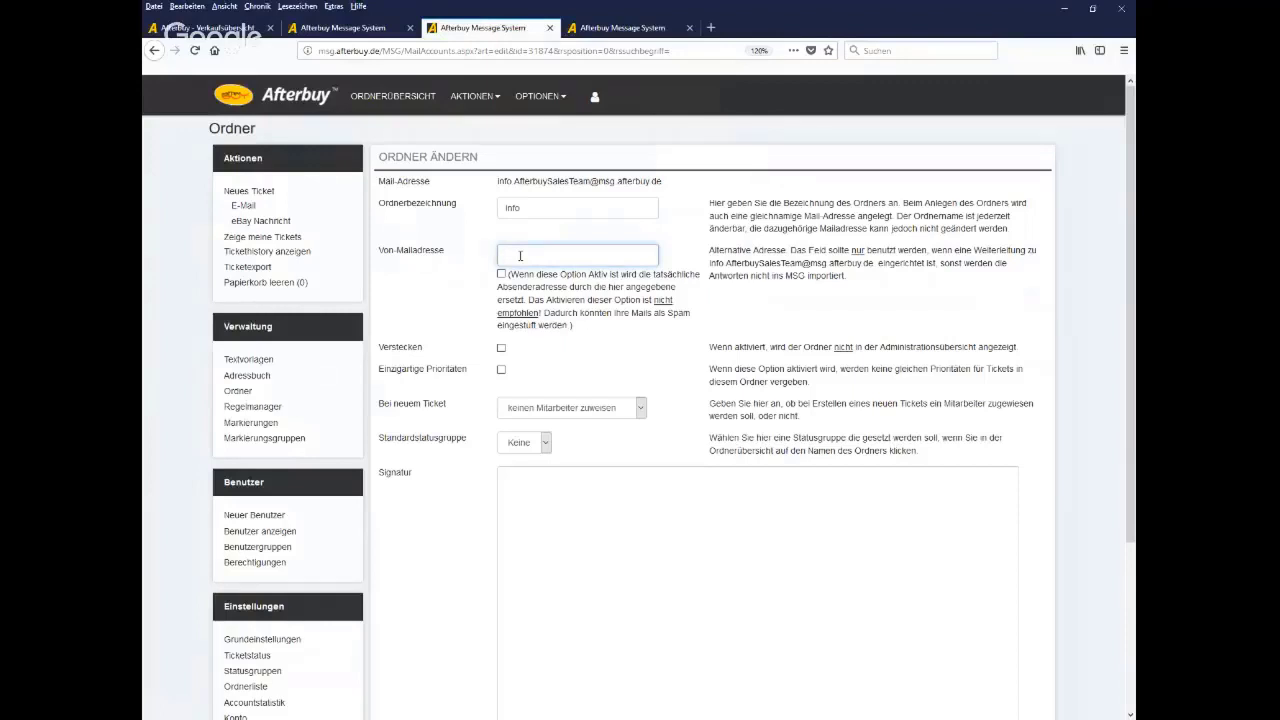
{"action": "left_click", "coordinate": [238, 392]}
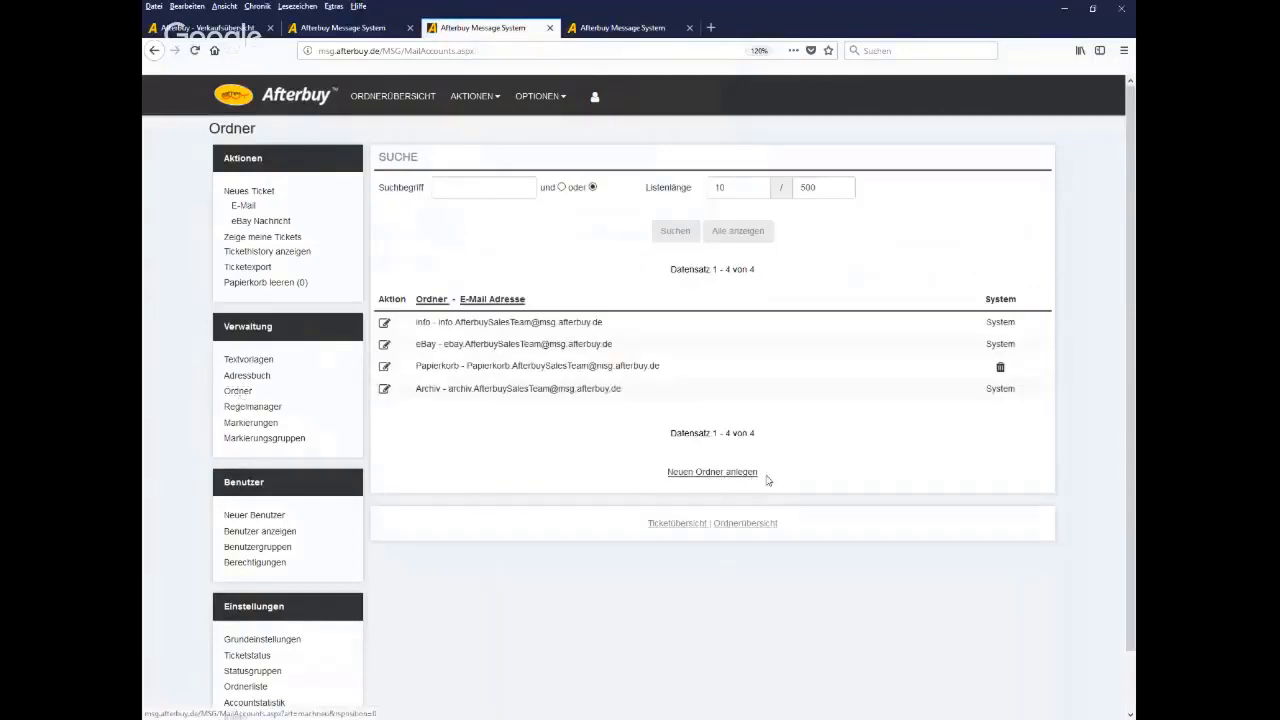
Start a new folder and enter 'Schadenregulierung' as its Ordnerbezeichnung
{"action": "left_click", "coordinate": [718, 474]}
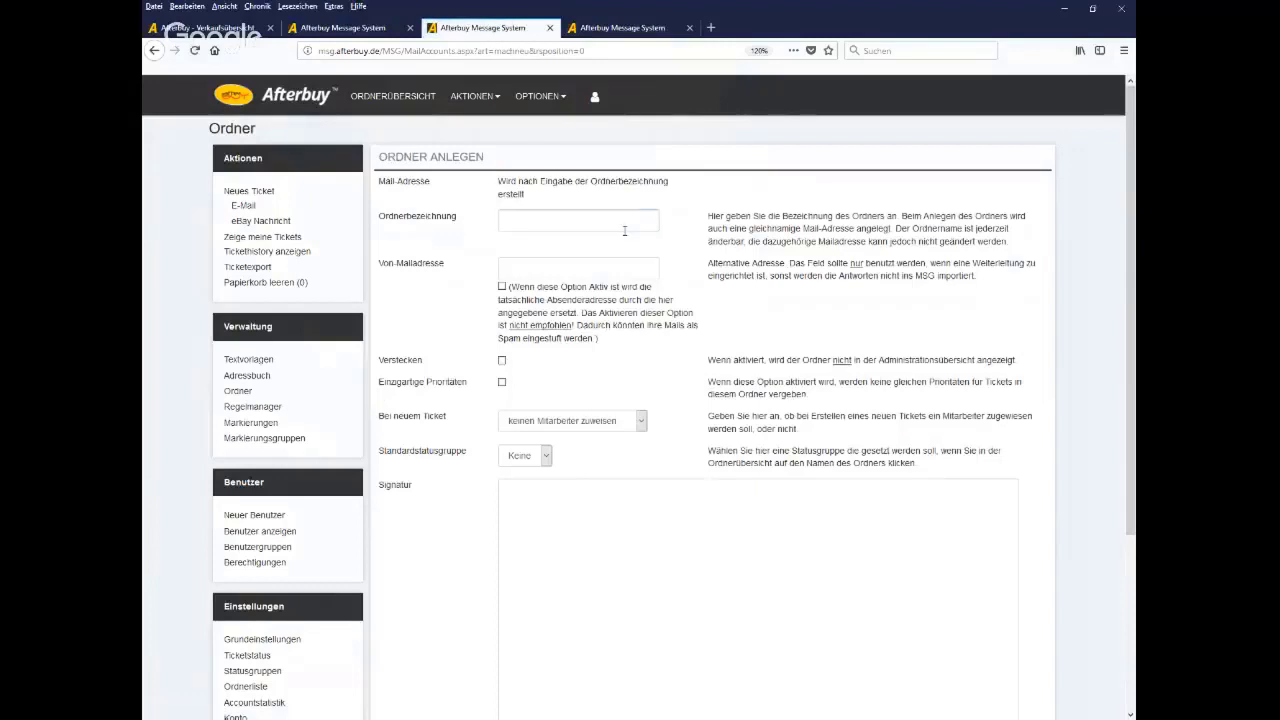
{"action": "left_click", "coordinate": [624, 231]}
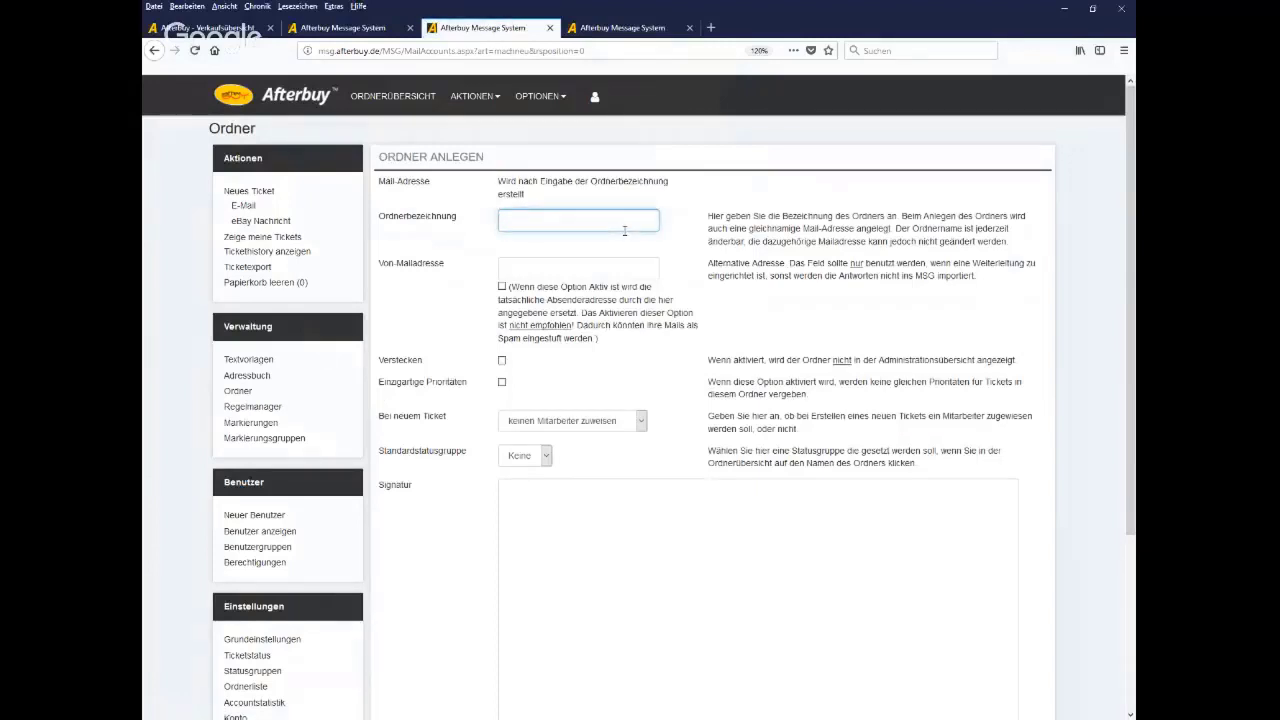
{"action": "type", "text": "Schadenregulierung"}
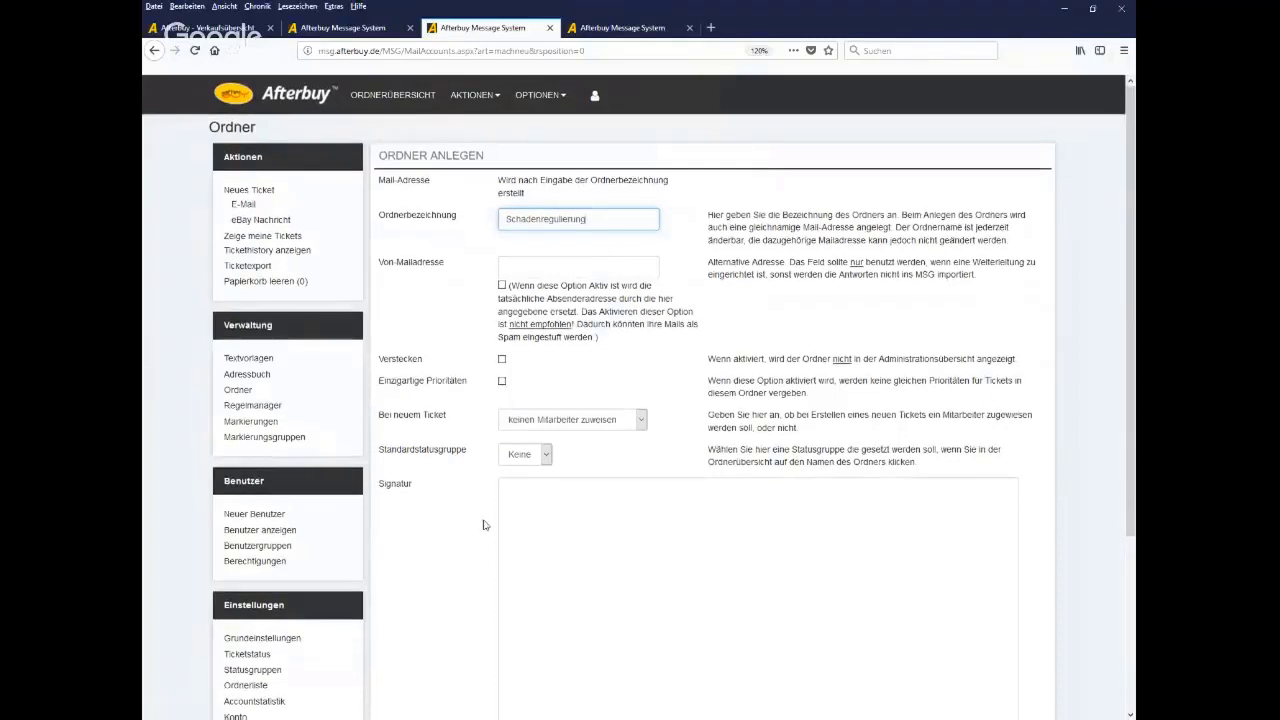
{"action": "scroll", "coordinate": [486, 510], "scroll_direction": "down", "scroll_amount": 4}
Submit Schadenregulierung and review its generated mail address, Signatur box and 'Bei neuem Ticket' options
{"action": "left_click", "coordinate": [727, 572]}
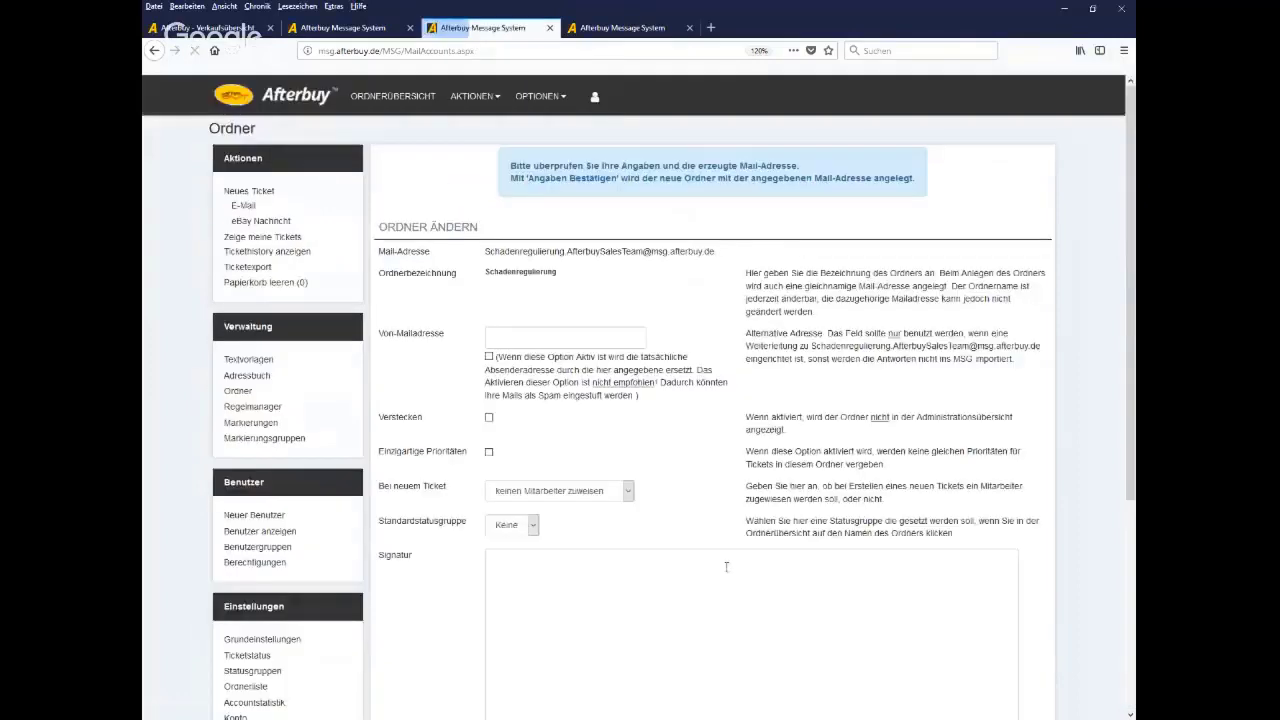
{"action": "left_click_drag", "start_coordinate": [718, 256], "coordinate": [484, 258]}
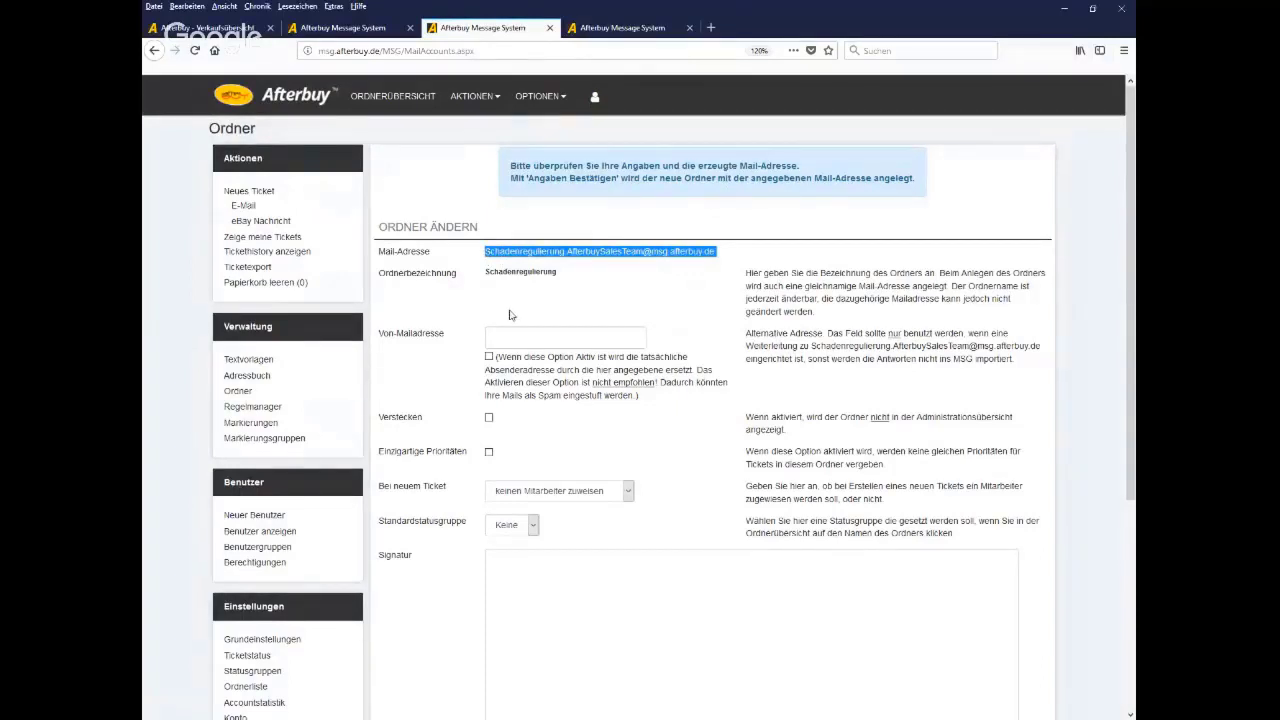
{"action": "scroll", "coordinate": [705, 502], "scroll_direction": "down", "scroll_amount": 5}
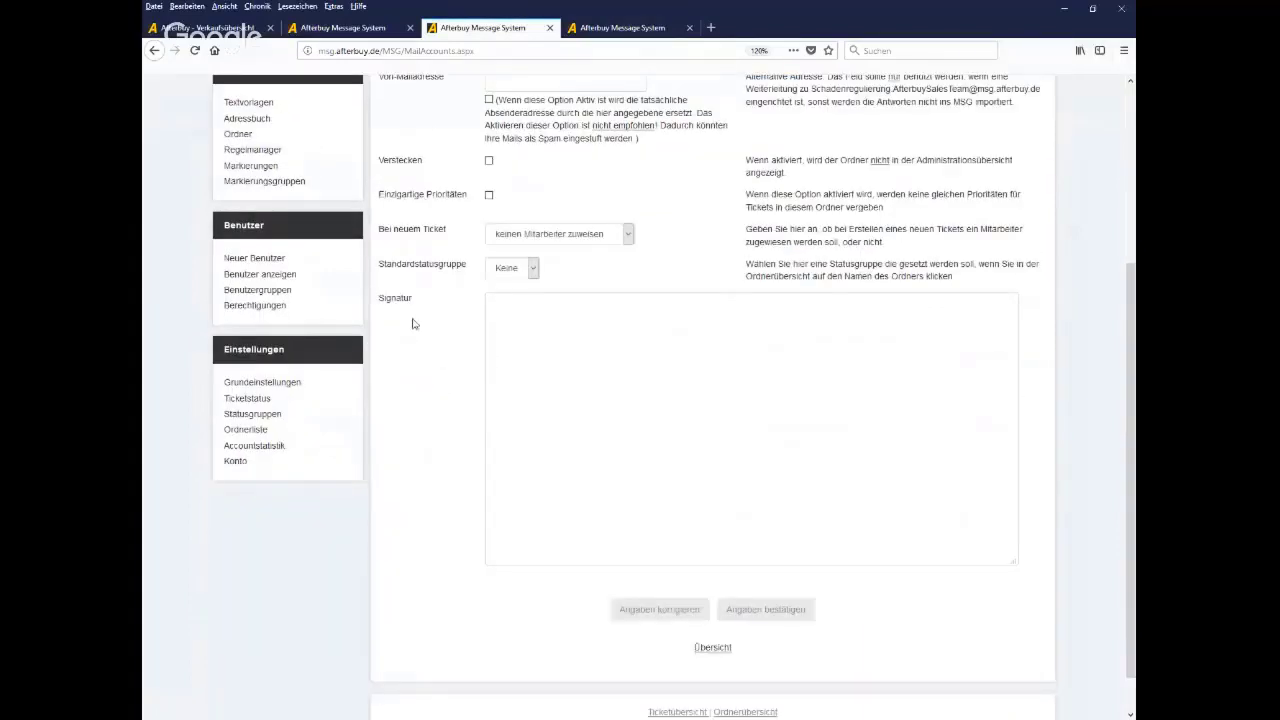
{"action": "left_click_drag", "start_coordinate": [413, 299], "coordinate": [377, 308]}
{"action": "left_click", "coordinate": [528, 316]}
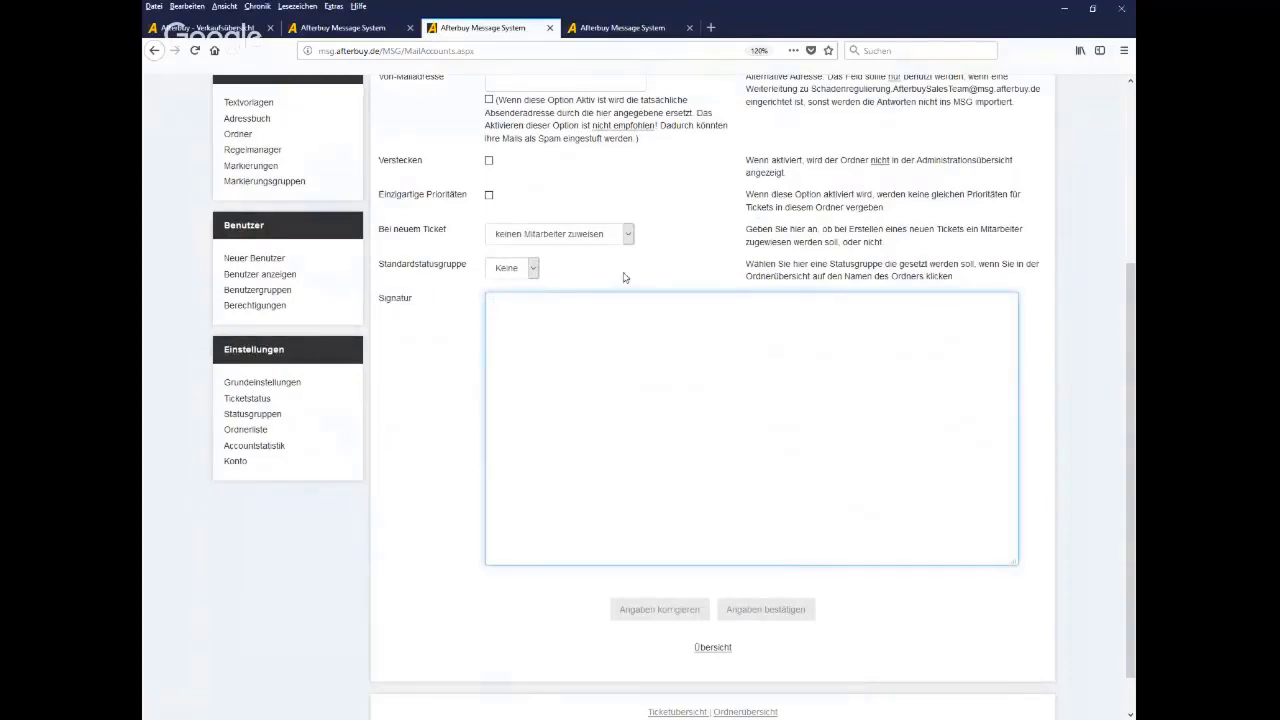
{"action": "left_click", "coordinate": [628, 240]}
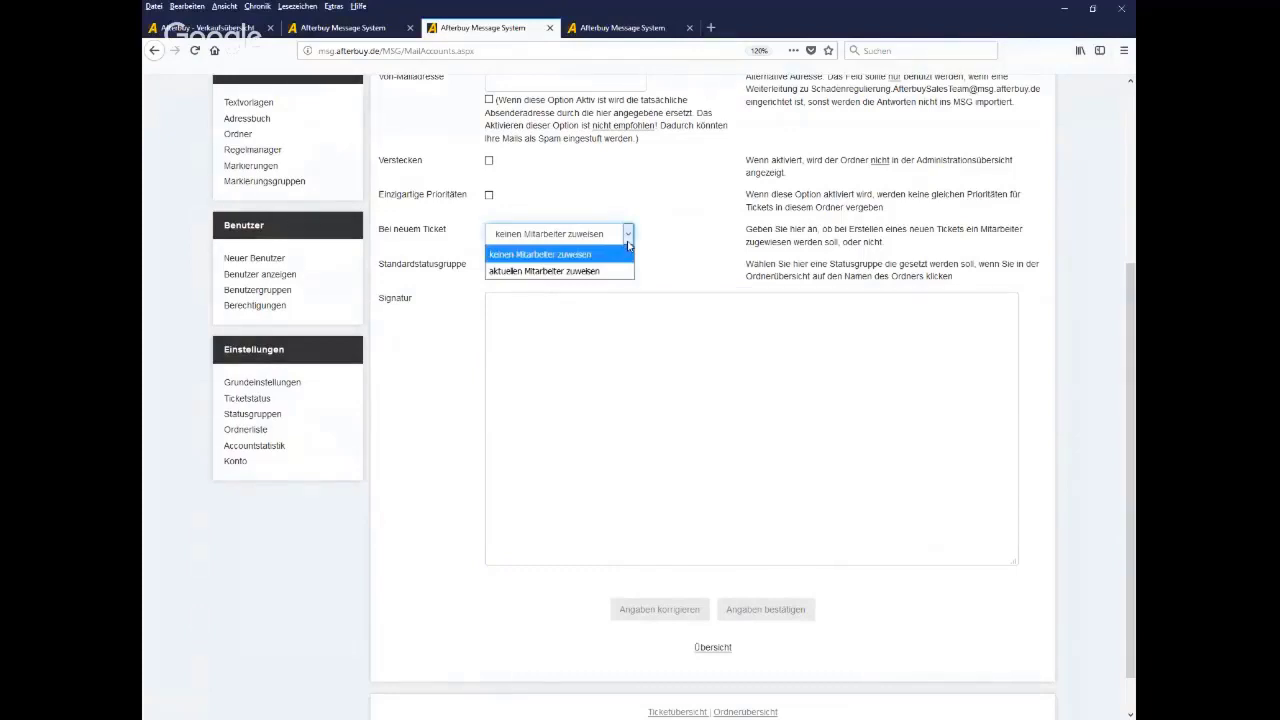
{"action": "left_click", "coordinate": [705, 179]}
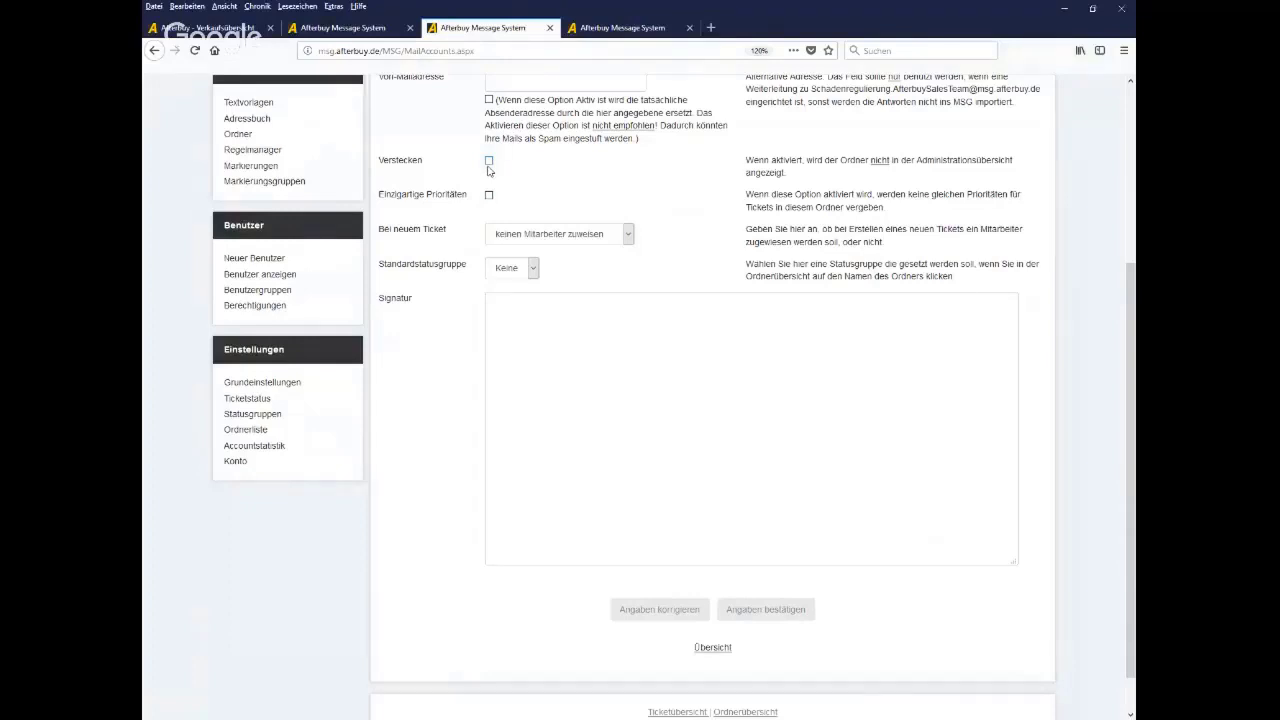
{"action": "scroll", "coordinate": [327, 430], "scroll_direction": "up", "scroll_amount": 1}
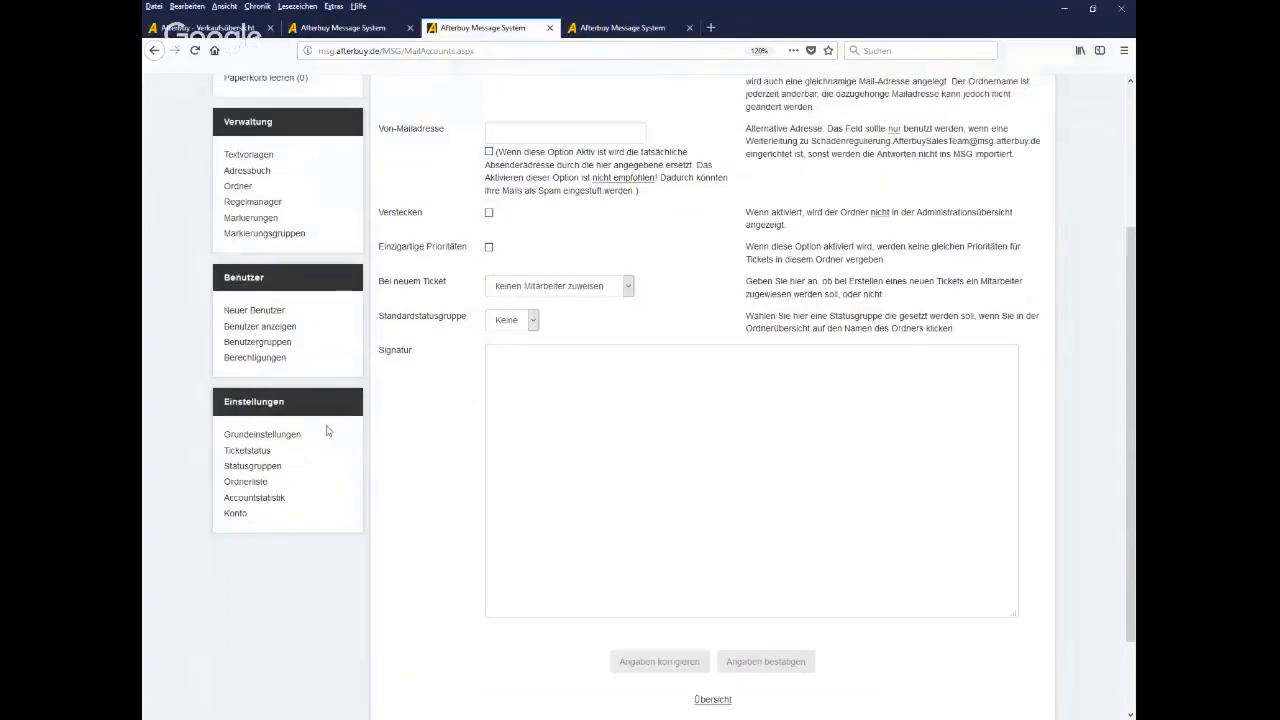
{"action": "scroll", "coordinate": [327, 430], "scroll_direction": "up", "scroll_amount": 4}
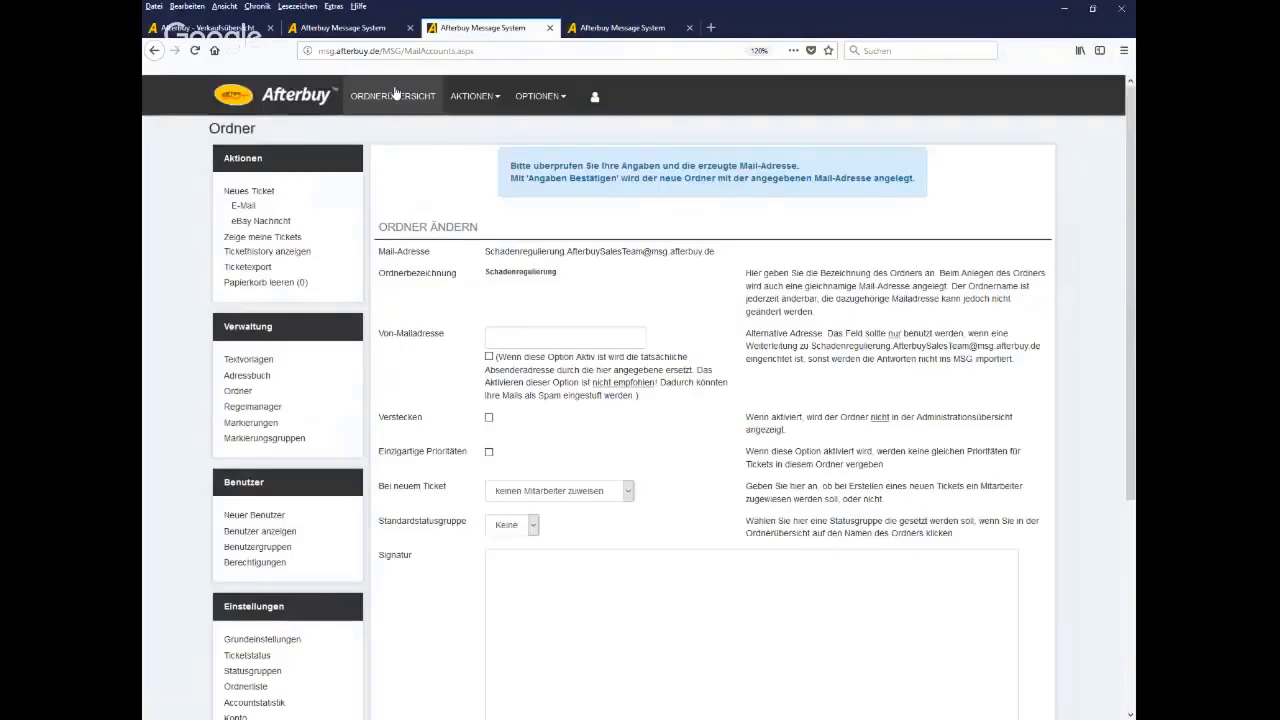
Go via the folder overview to the Regelmanager, showing the Spam rule with priority 10
{"action": "left_click", "coordinate": [396, 95]}
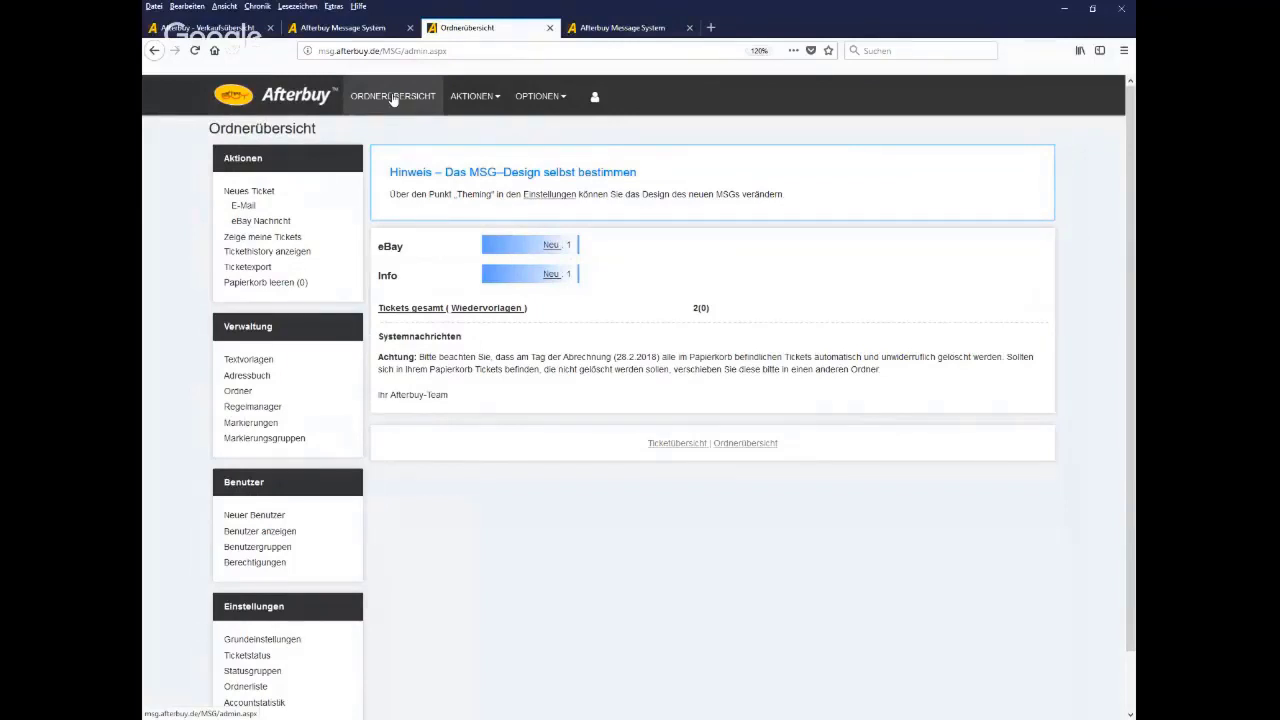
{"action": "scroll", "coordinate": [257, 240], "scroll_direction": "down", "scroll_amount": 2}
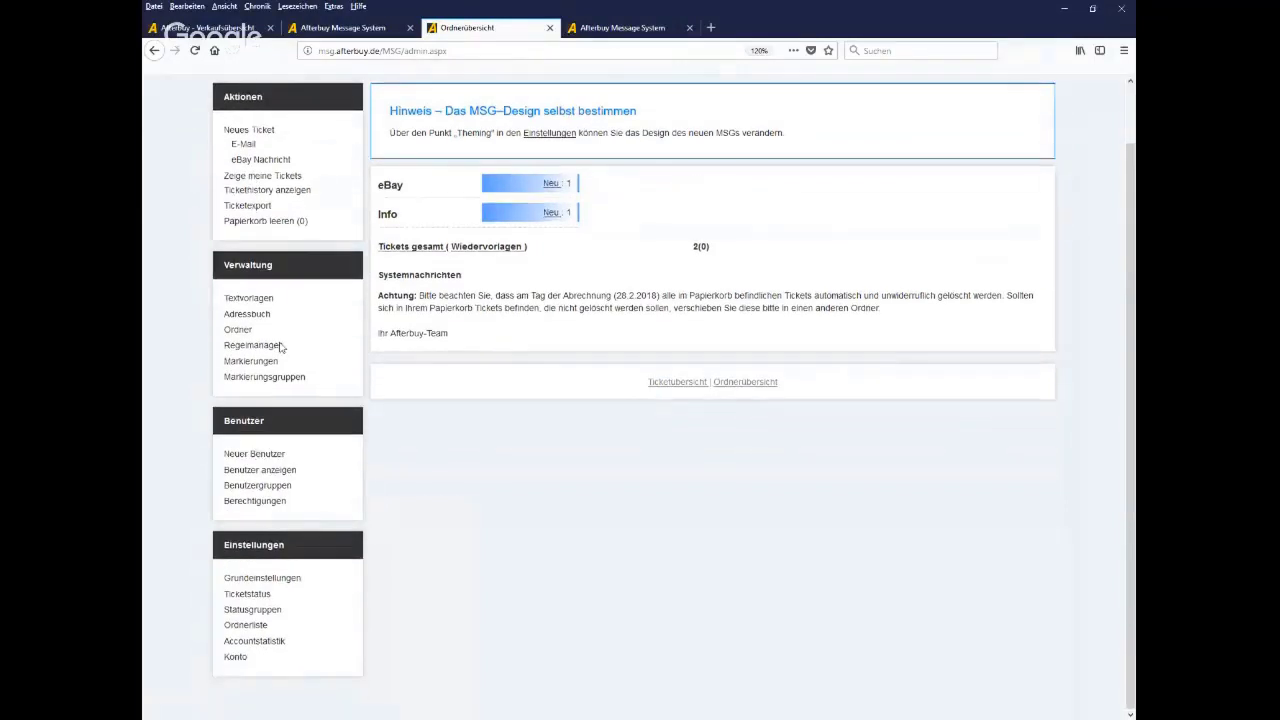
{"action": "left_click_drag", "start_coordinate": [284, 345], "coordinate": [237, 353]}
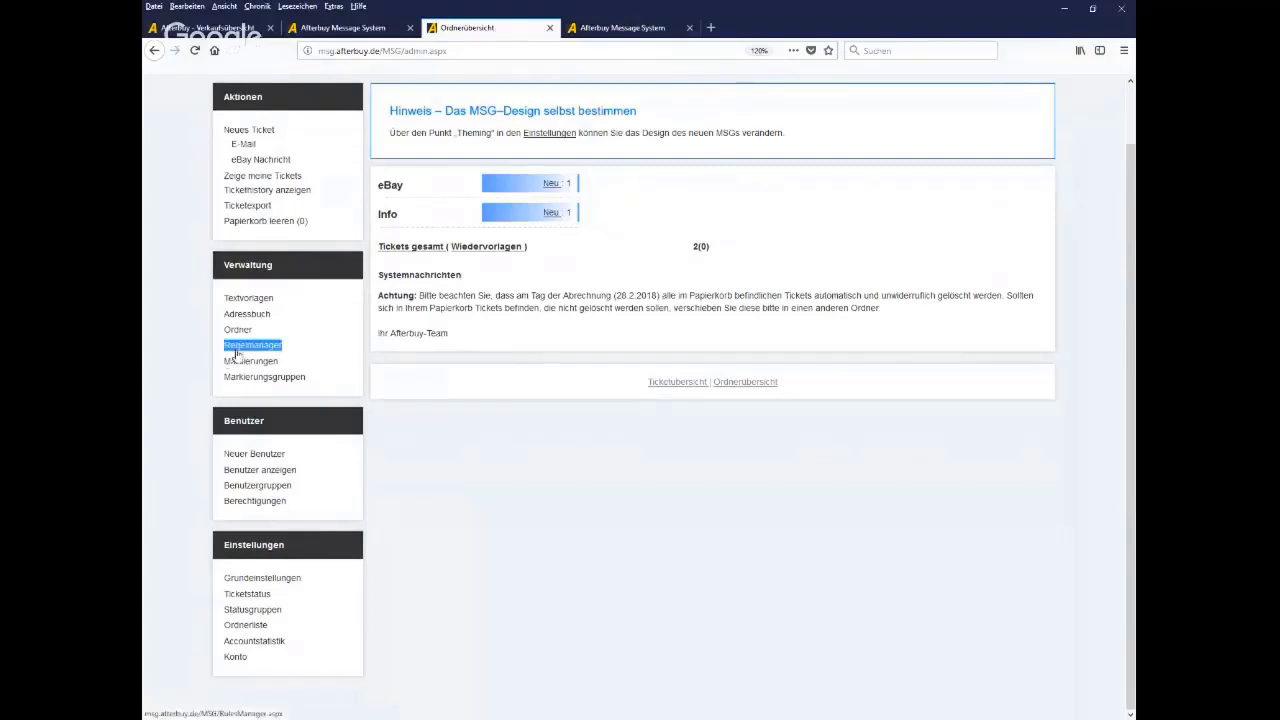
{"action": "left_click", "coordinate": [245, 348]}
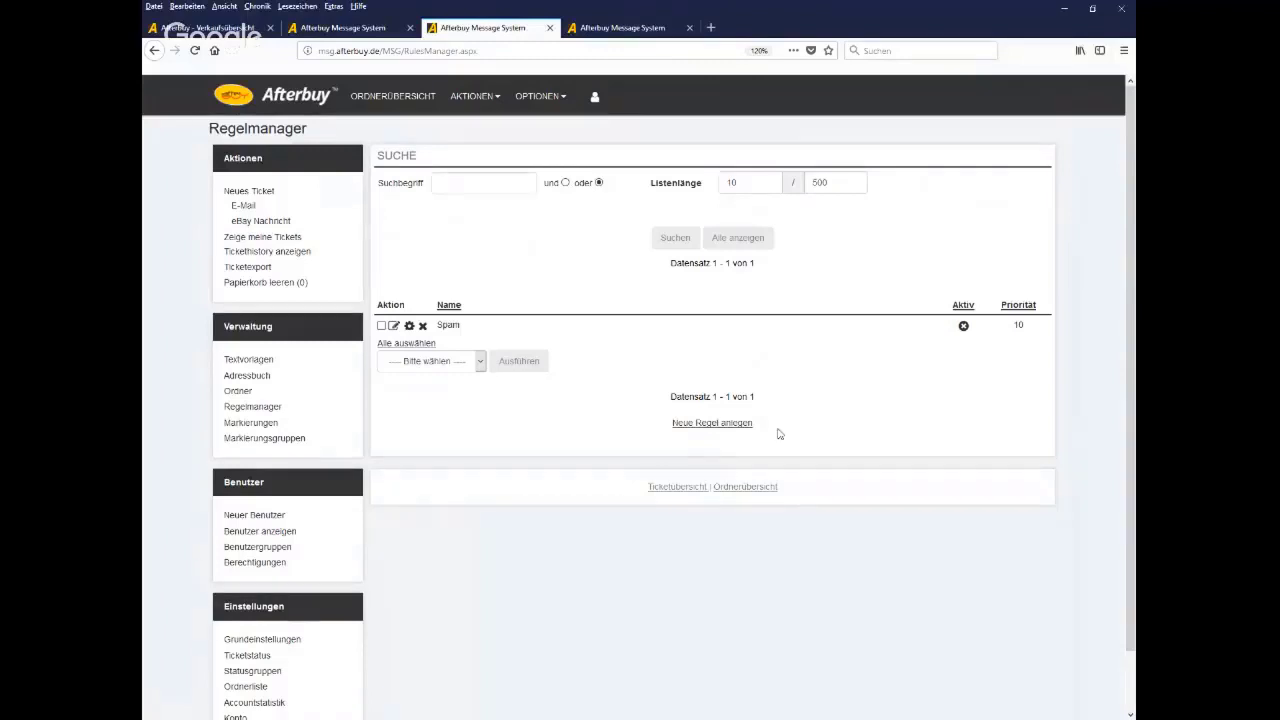
Start a new rule named 'Test' and continue to its conditions
{"action": "left_click", "coordinate": [707, 424]}
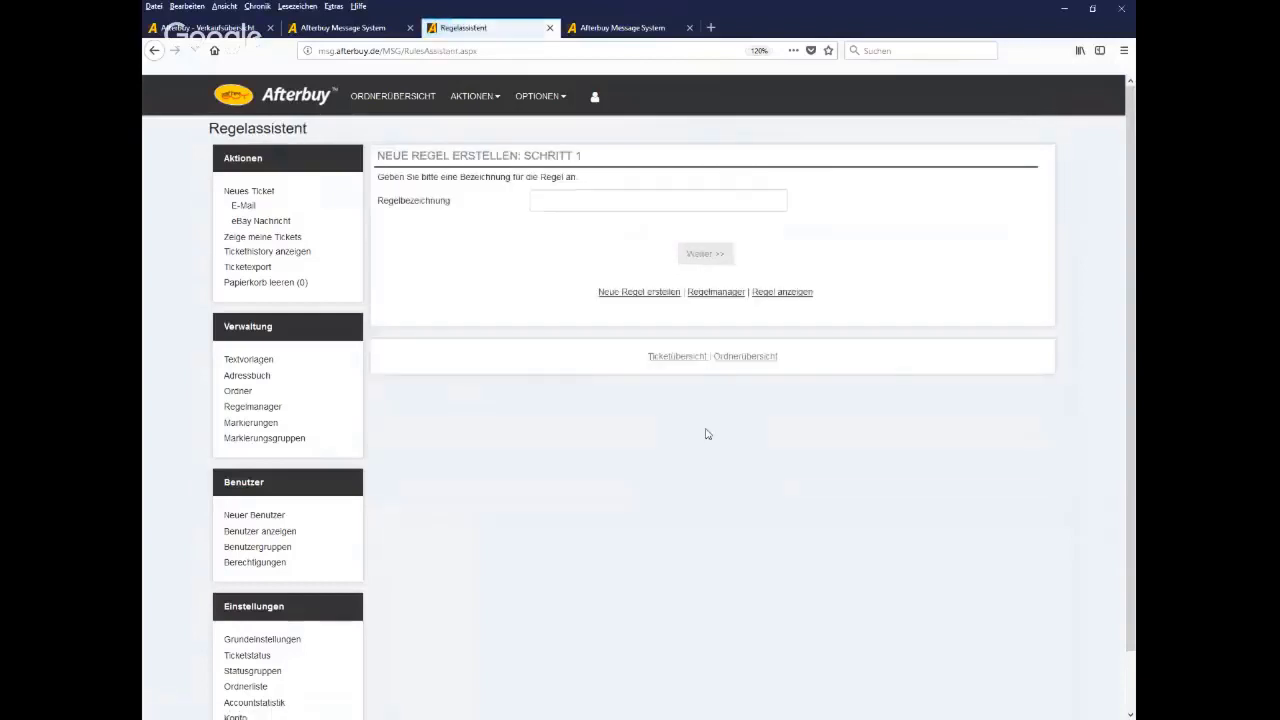
{"action": "left_click", "coordinate": [628, 203]}
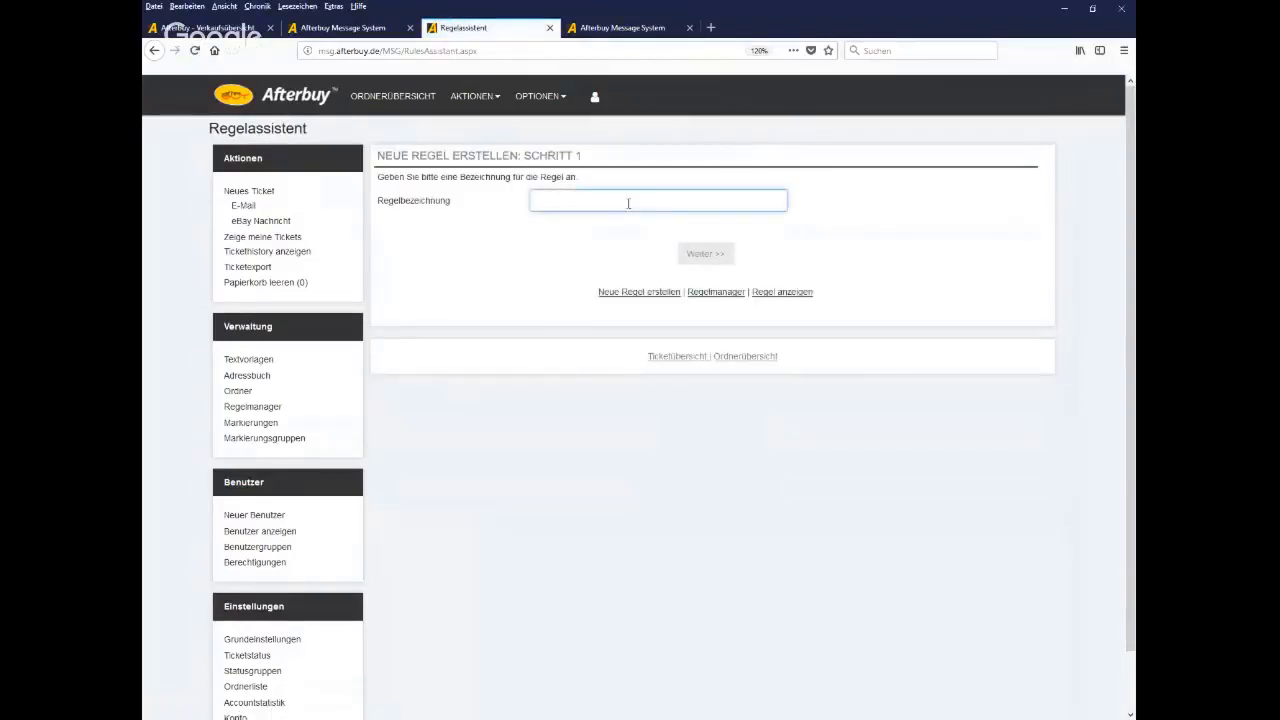
{"action": "type", "text": "Test"}
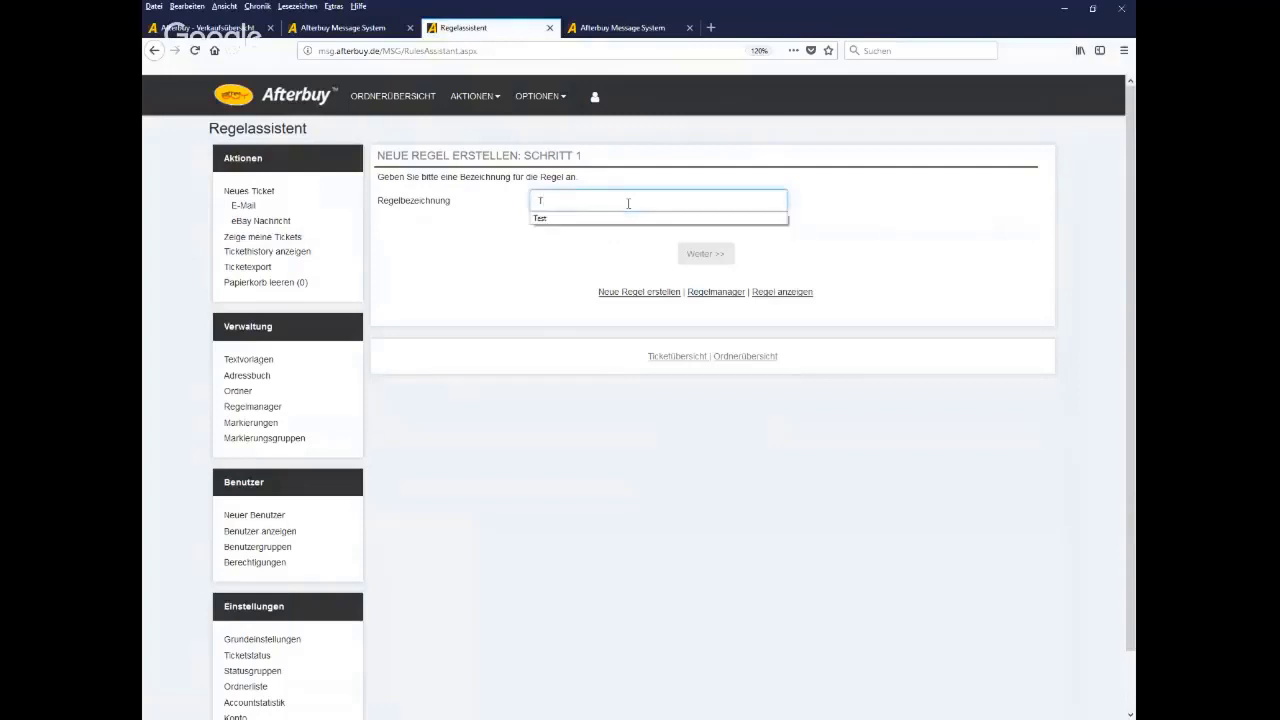
{"action": "left_click", "coordinate": [686, 252]}
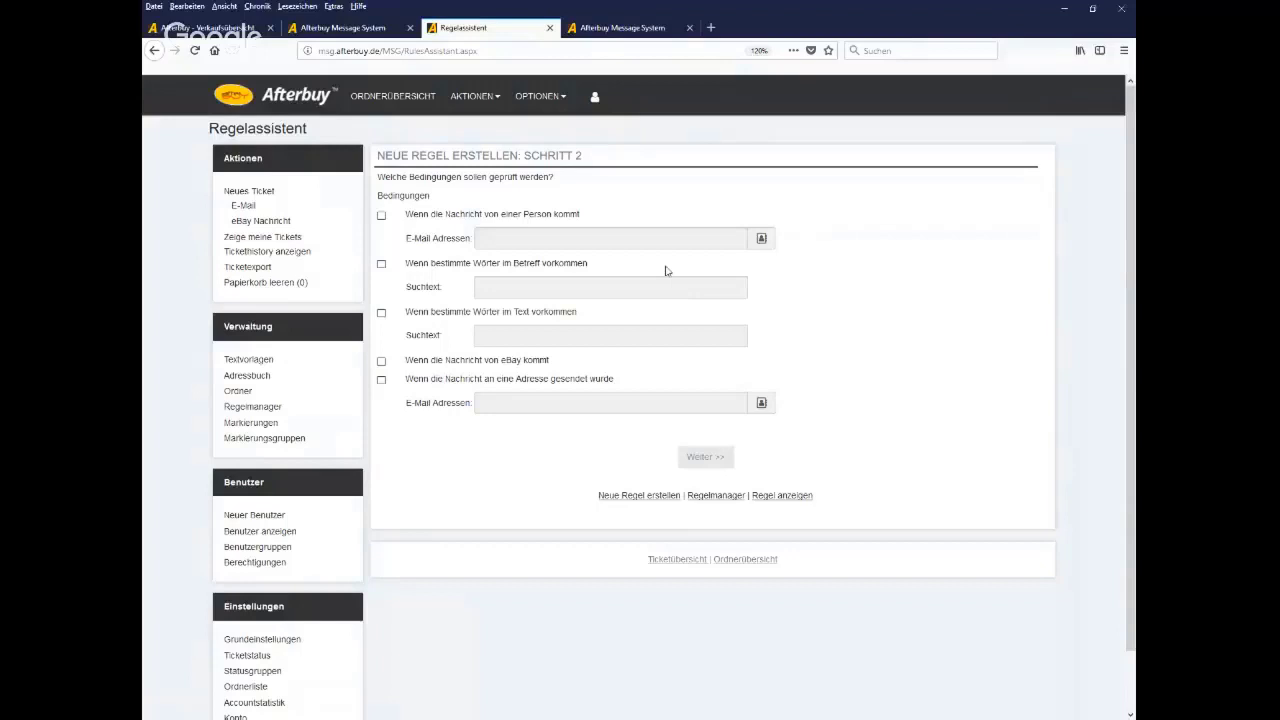
Make the rule apply only to messages that come from eBay
{"action": "left_click", "coordinate": [381, 216]}
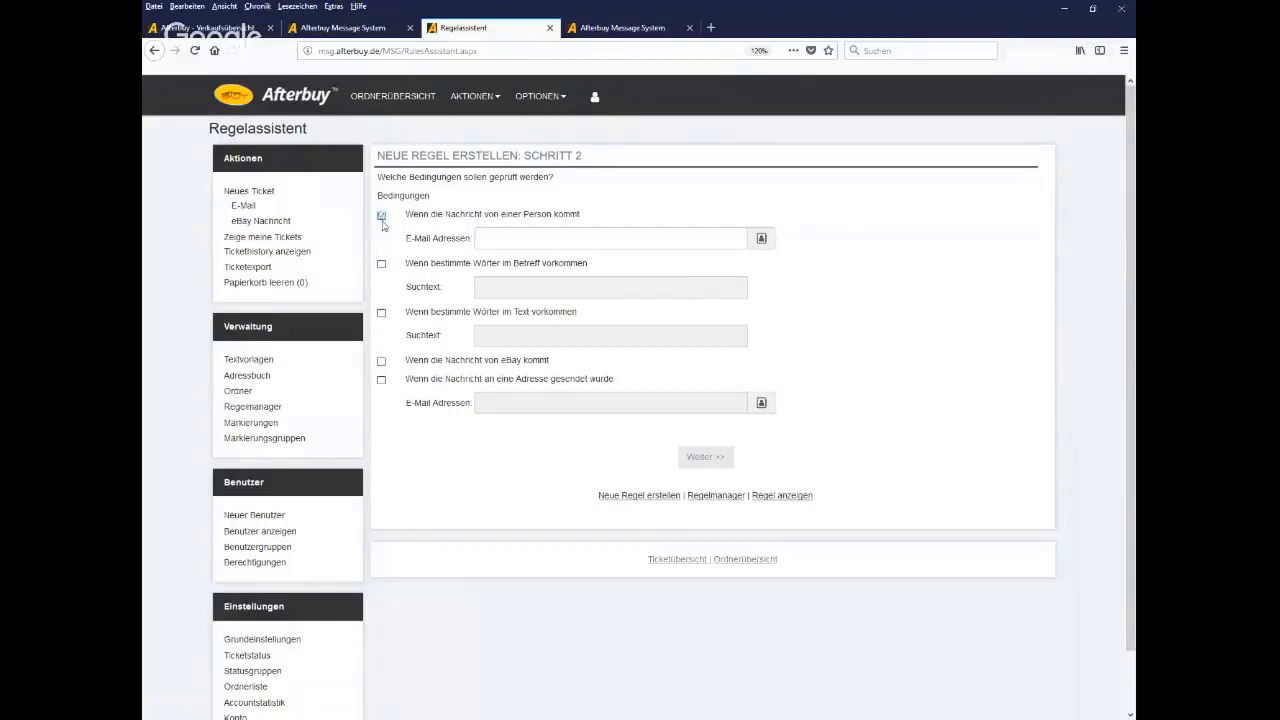
{"action": "left_click", "coordinate": [381, 216]}
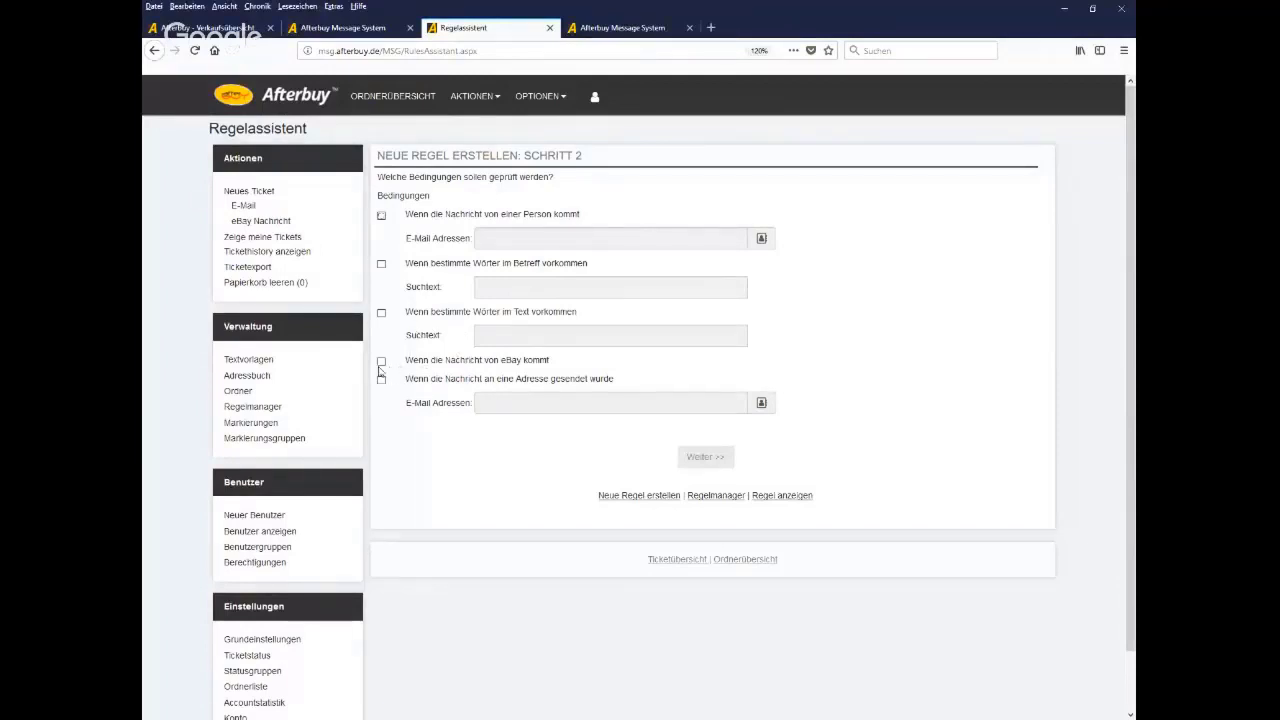
{"action": "left_click", "coordinate": [381, 361]}
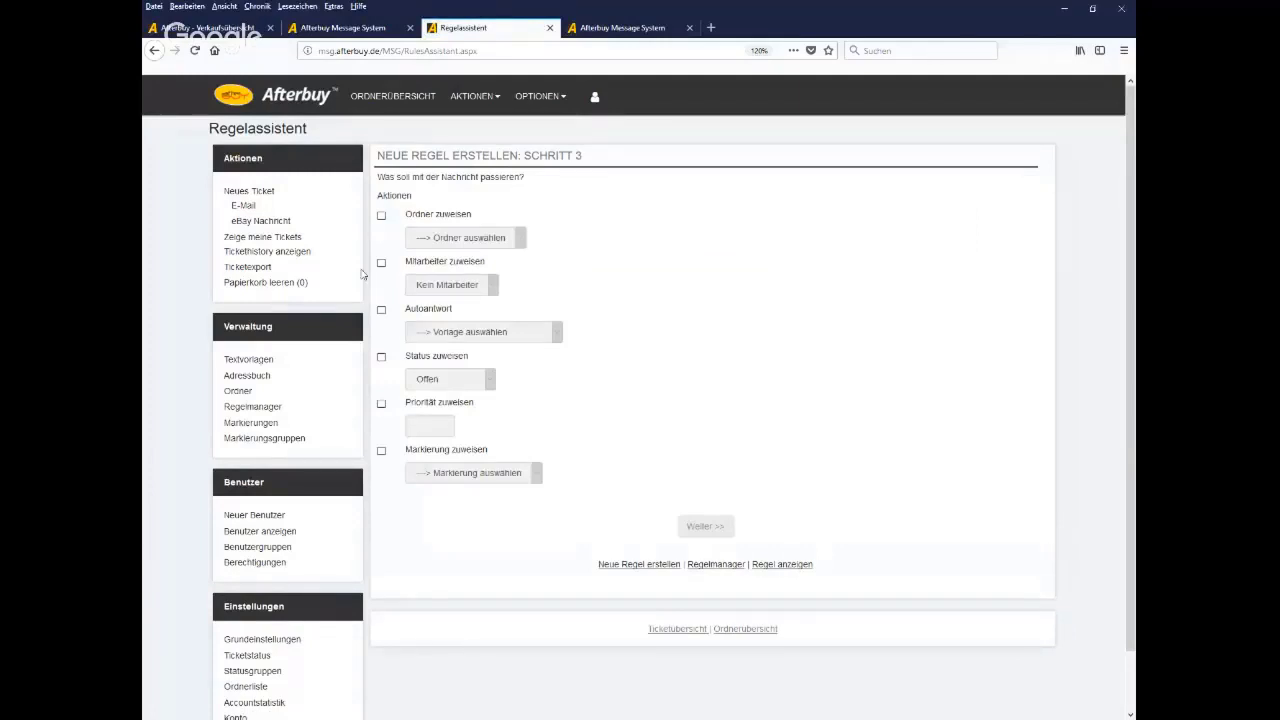
Enable the move-to-folder and assign-staff actions and review their folder and staff lists
{"action": "left_click", "coordinate": [381, 215]}
{"action": "left_click", "coordinate": [440, 238]}
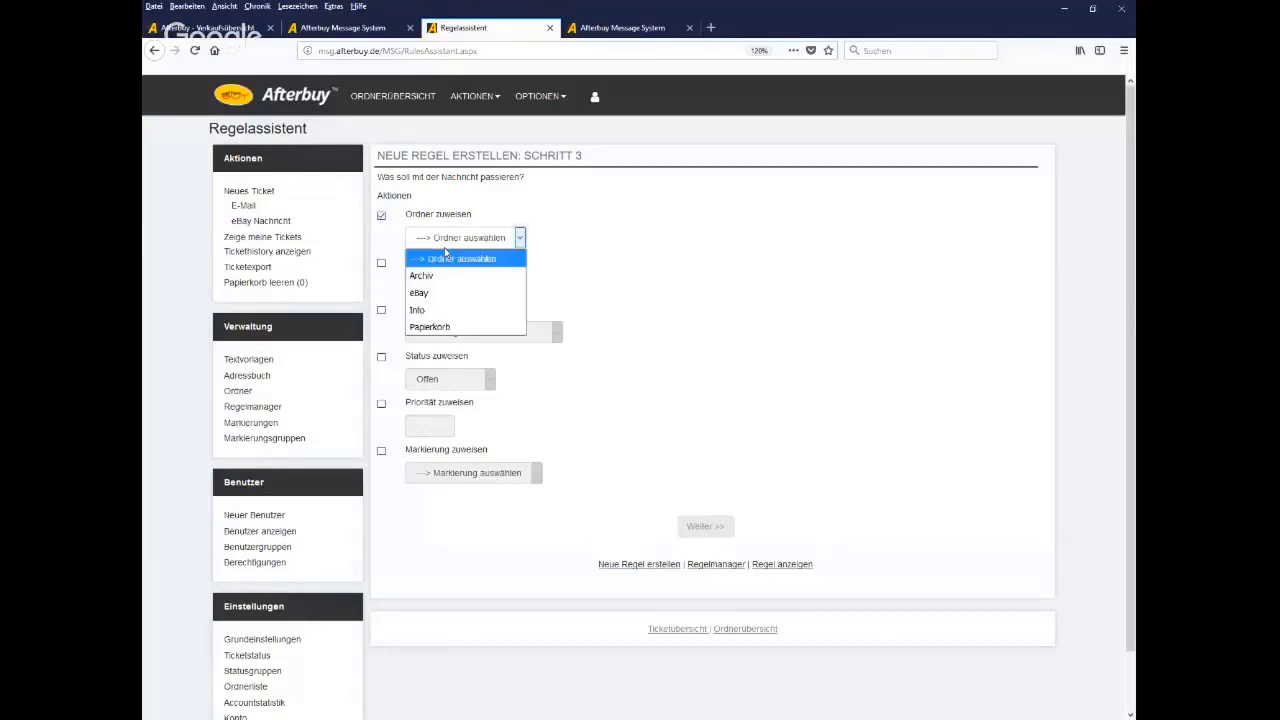
{"action": "left_click", "coordinate": [445, 252]}
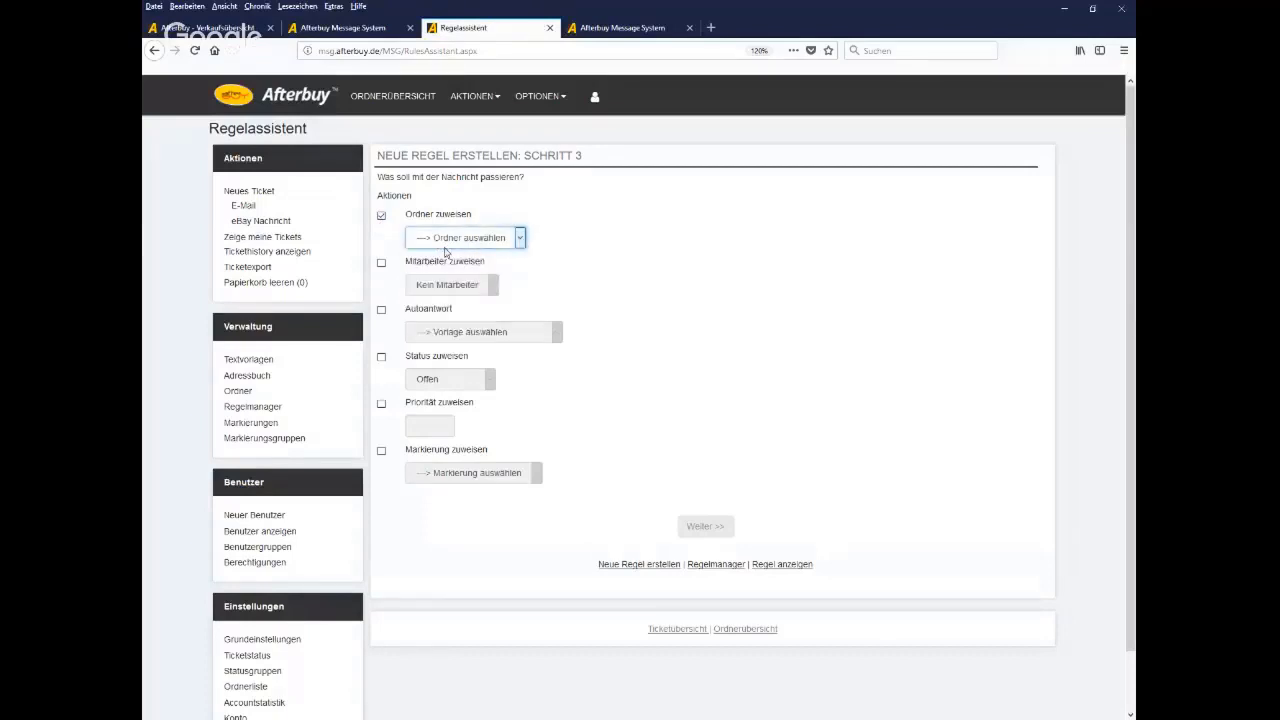
{"action": "left_click", "coordinate": [381, 263]}
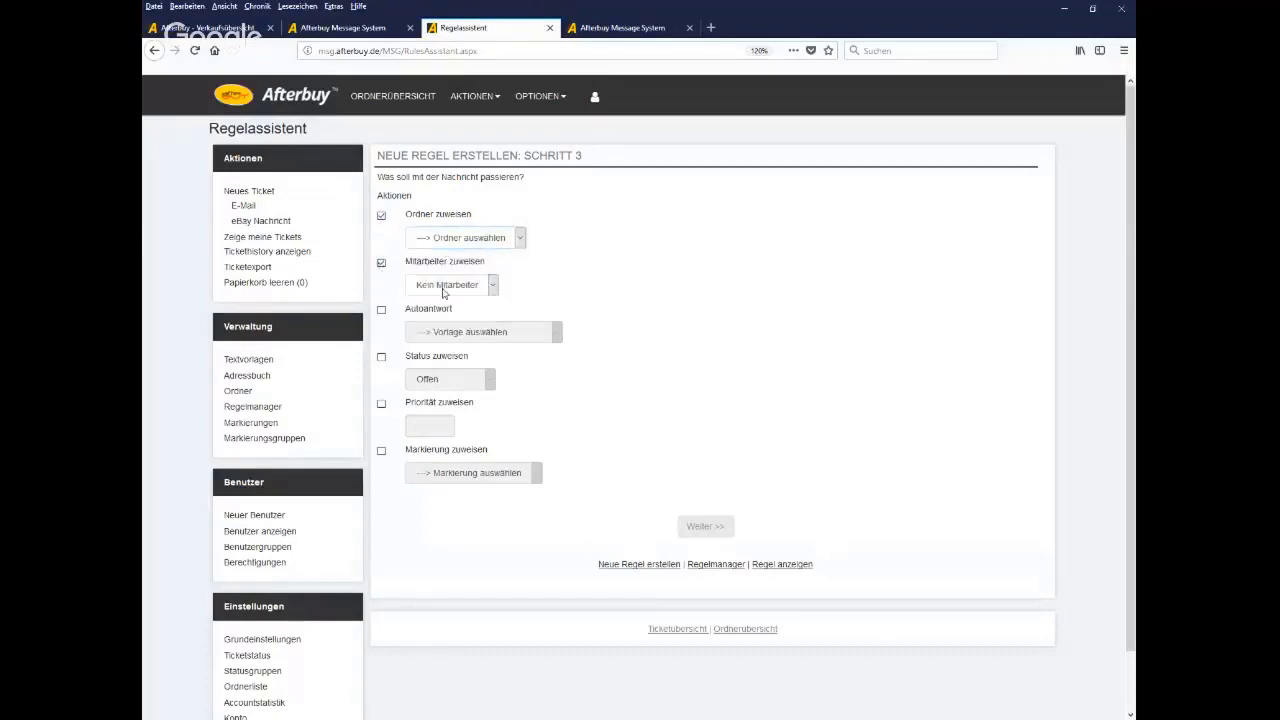
{"action": "left_click", "coordinate": [445, 286]}
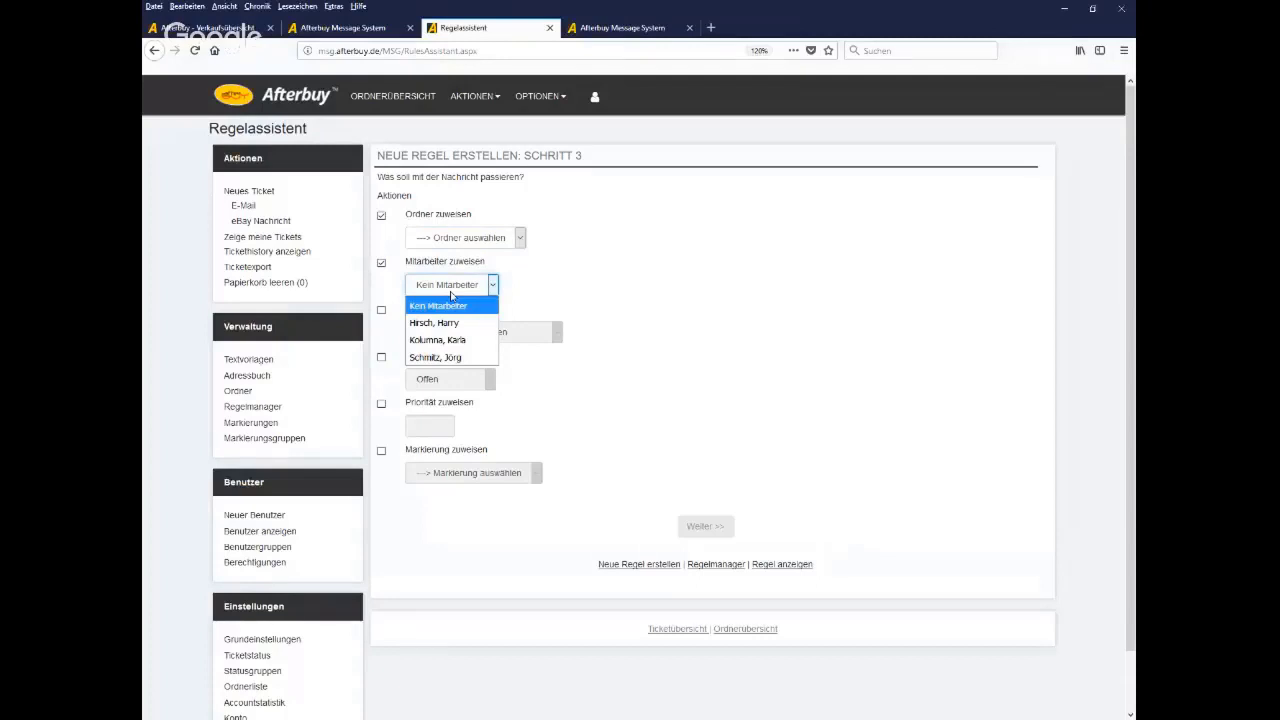
{"action": "left_click", "coordinate": [581, 300]}
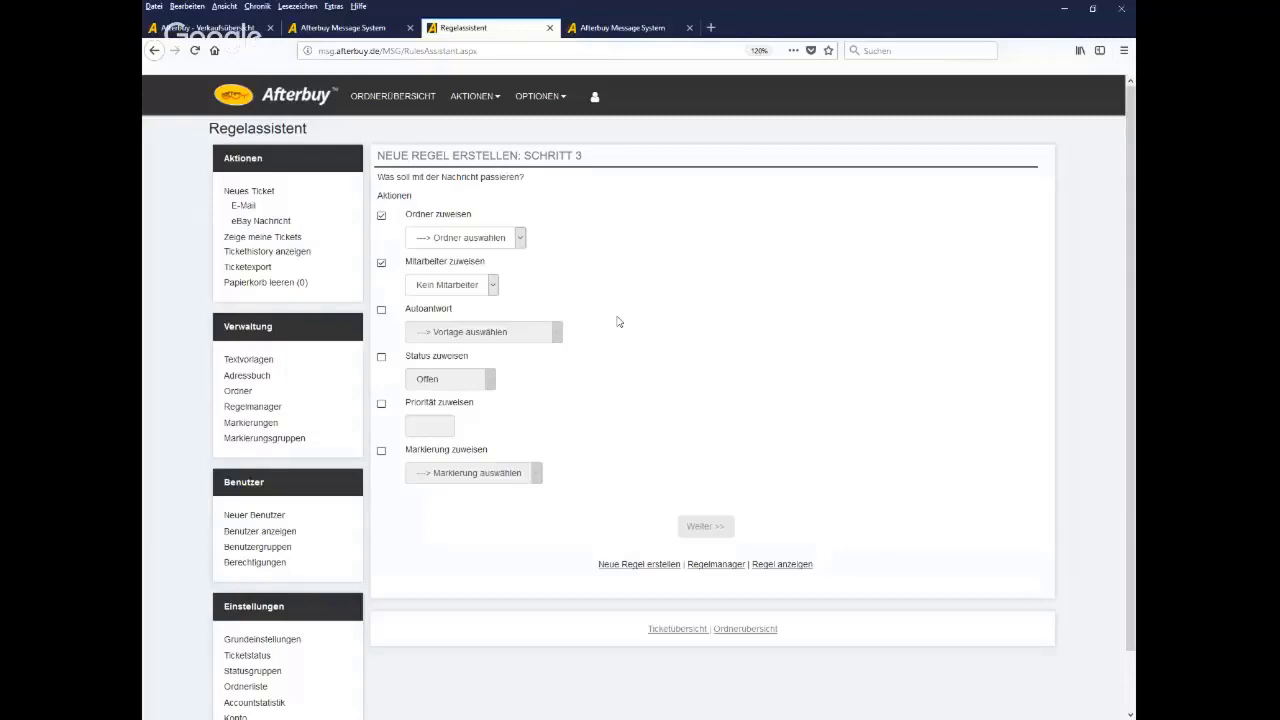
Keep status Offen, drop staff assignment, and move matching messages to Papierkorb
{"action": "left_click", "coordinate": [381, 357]}
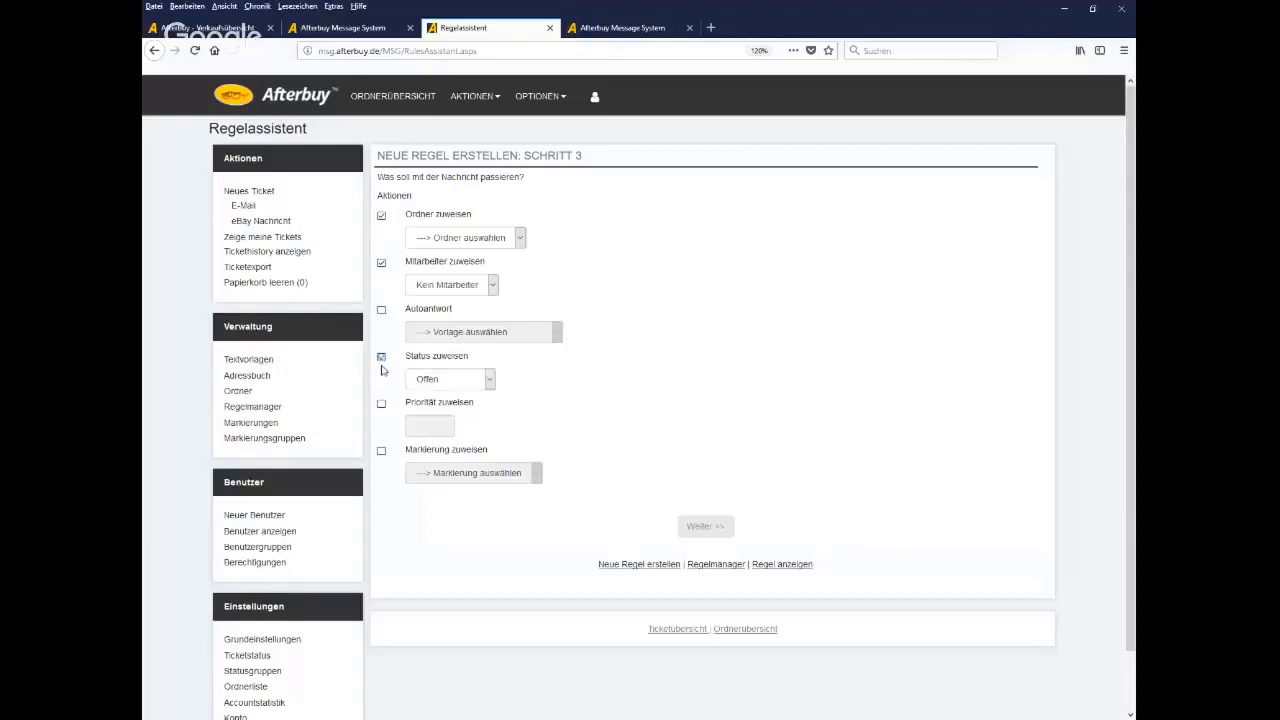
{"action": "left_click", "coordinate": [489, 380]}
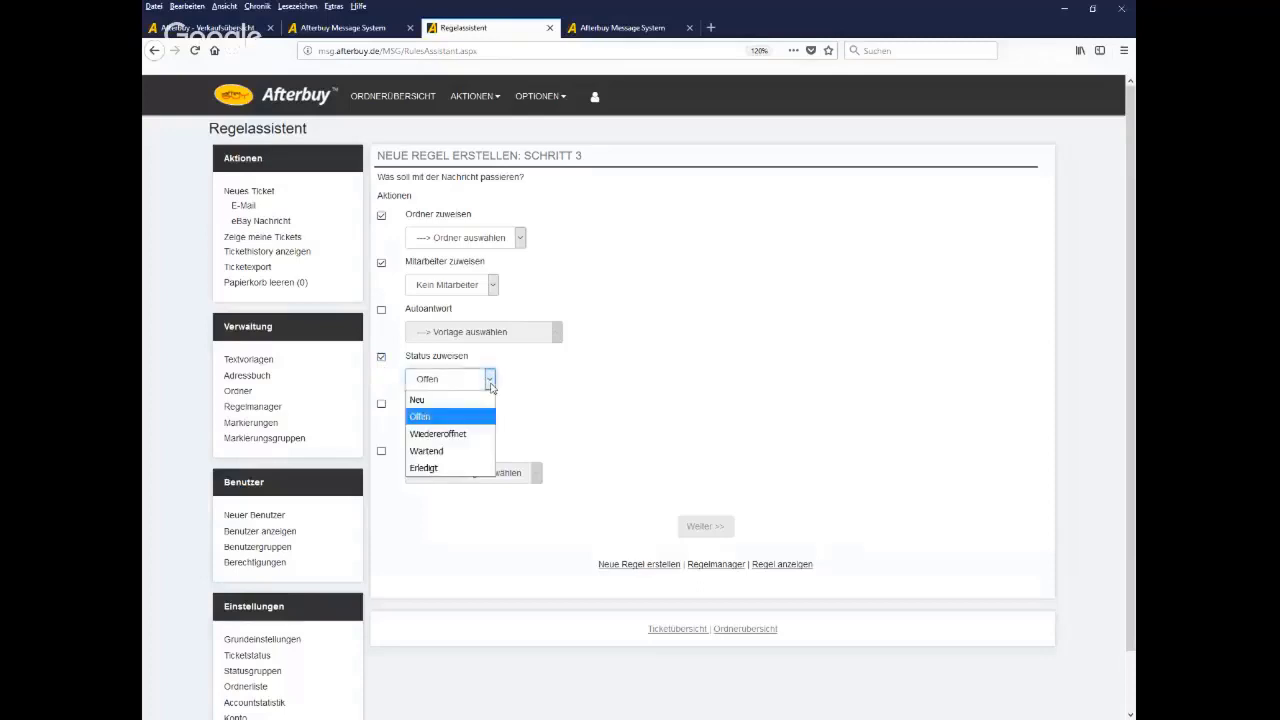
{"action": "left_click", "coordinate": [655, 394]}
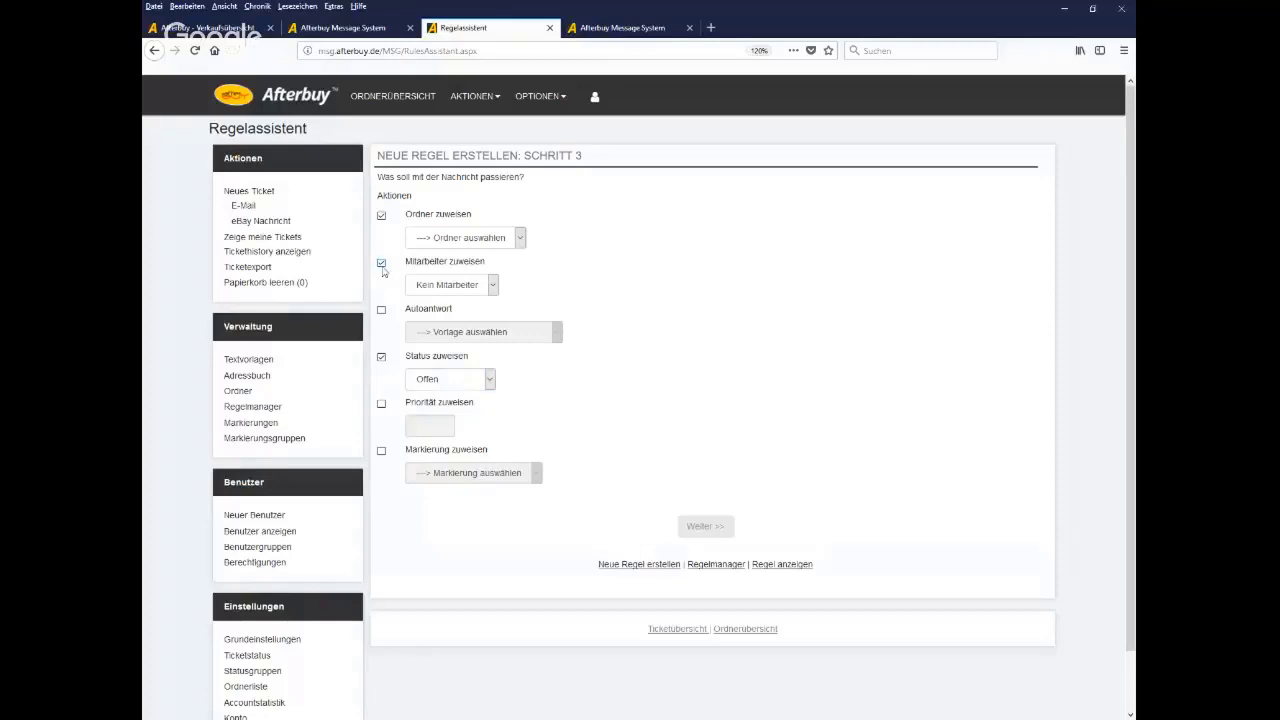
{"action": "left_click", "coordinate": [382, 265]}
{"action": "left_click", "coordinate": [460, 238]}
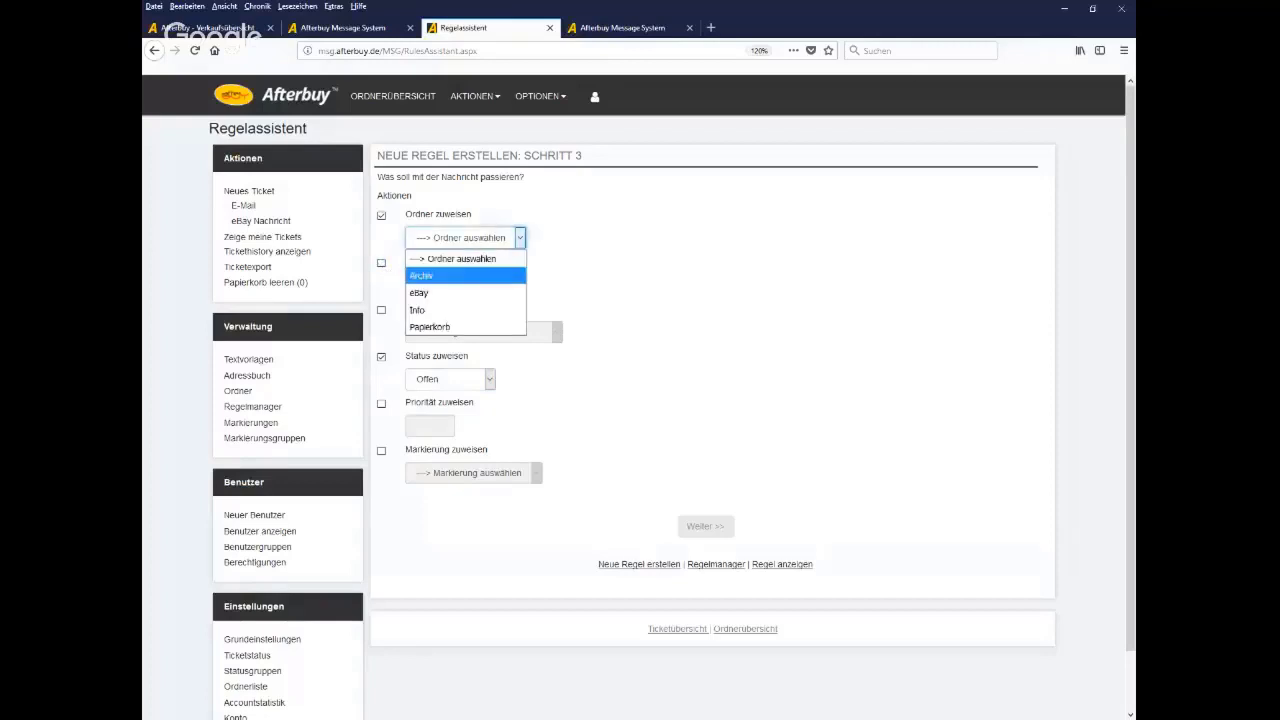
{"action": "left_click", "coordinate": [440, 327]}
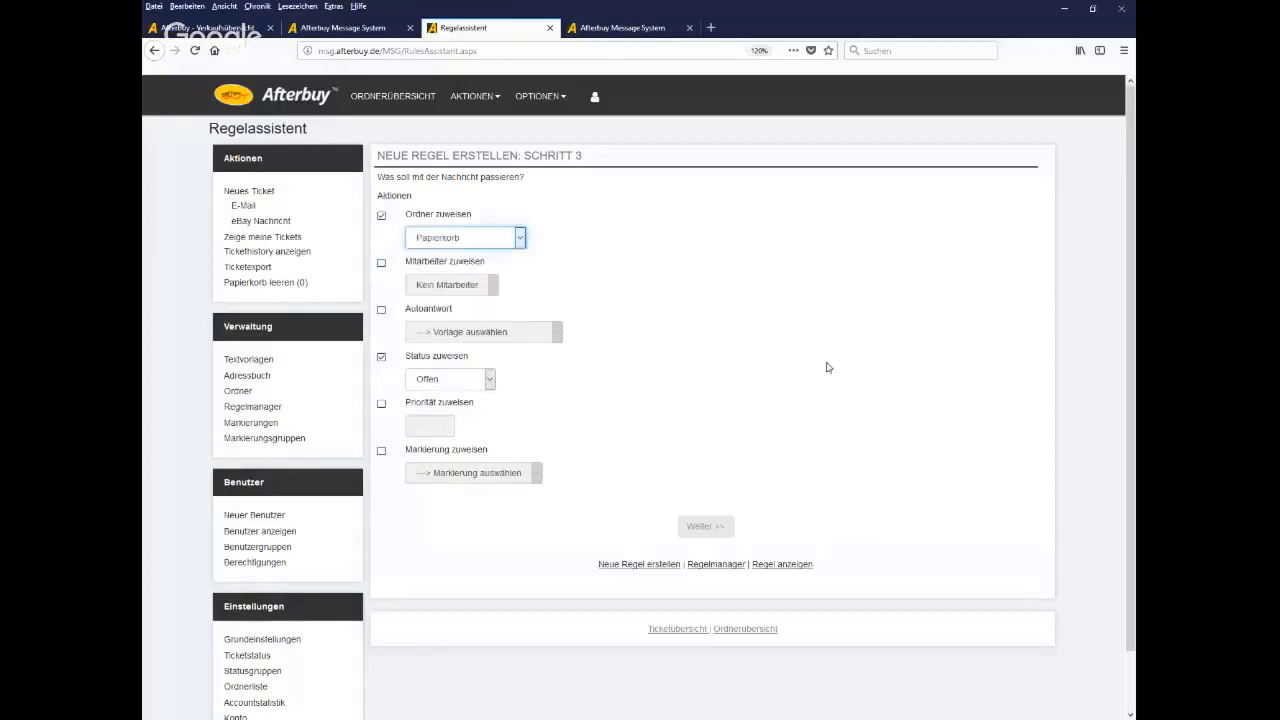
{"action": "left_click", "coordinate": [714, 533]}
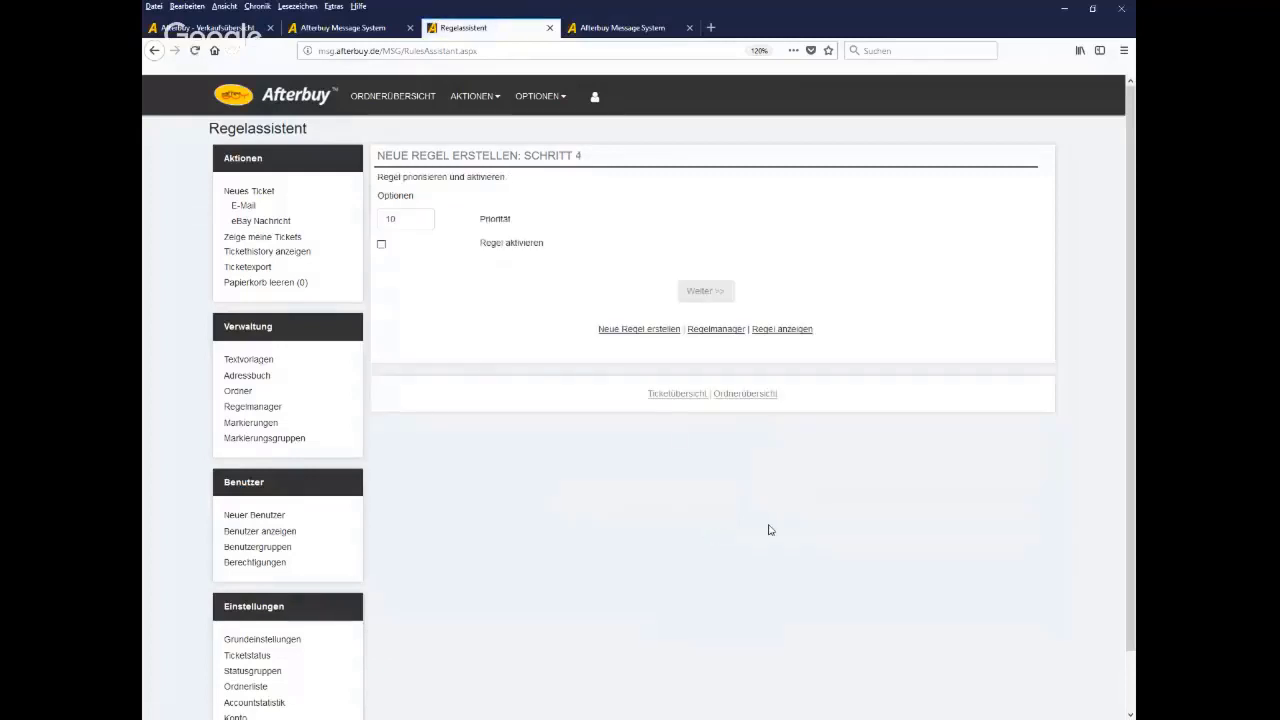
Create the Test rule and view it beside Spam in the Regelmanager, both priority 10
{"action": "left_click", "coordinate": [708, 293]}
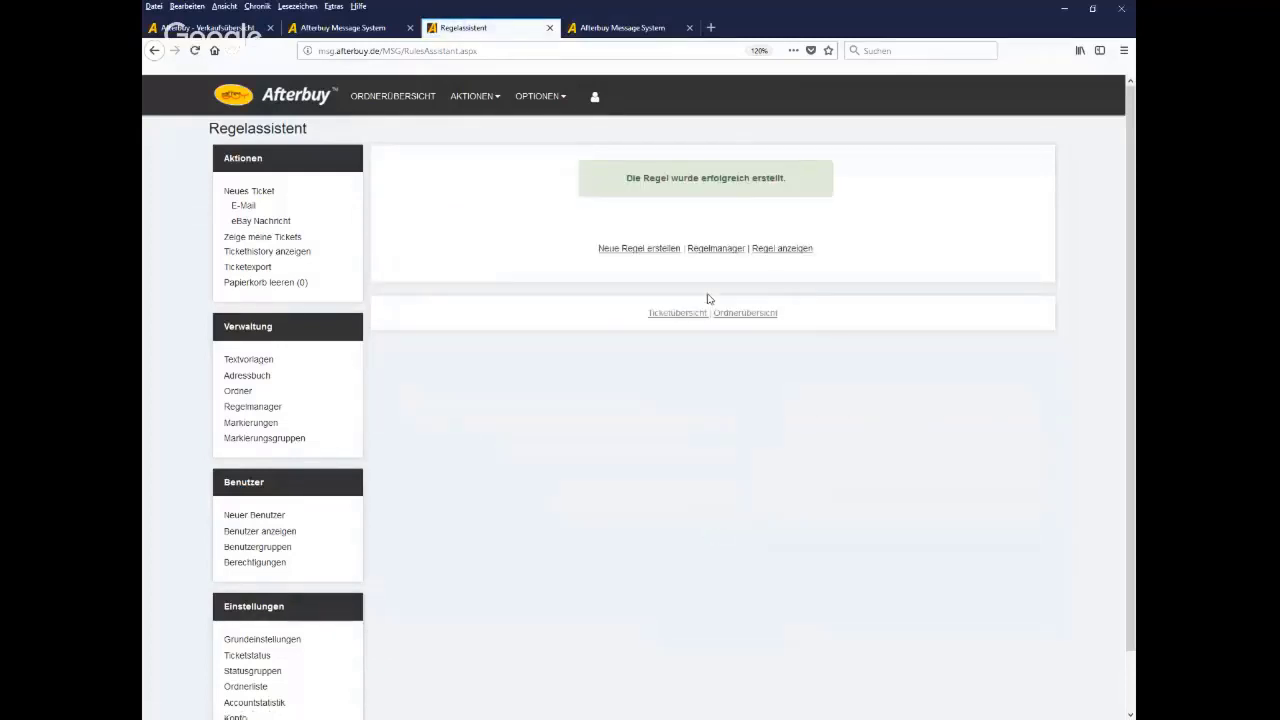
{"action": "left_click", "coordinate": [260, 407]}
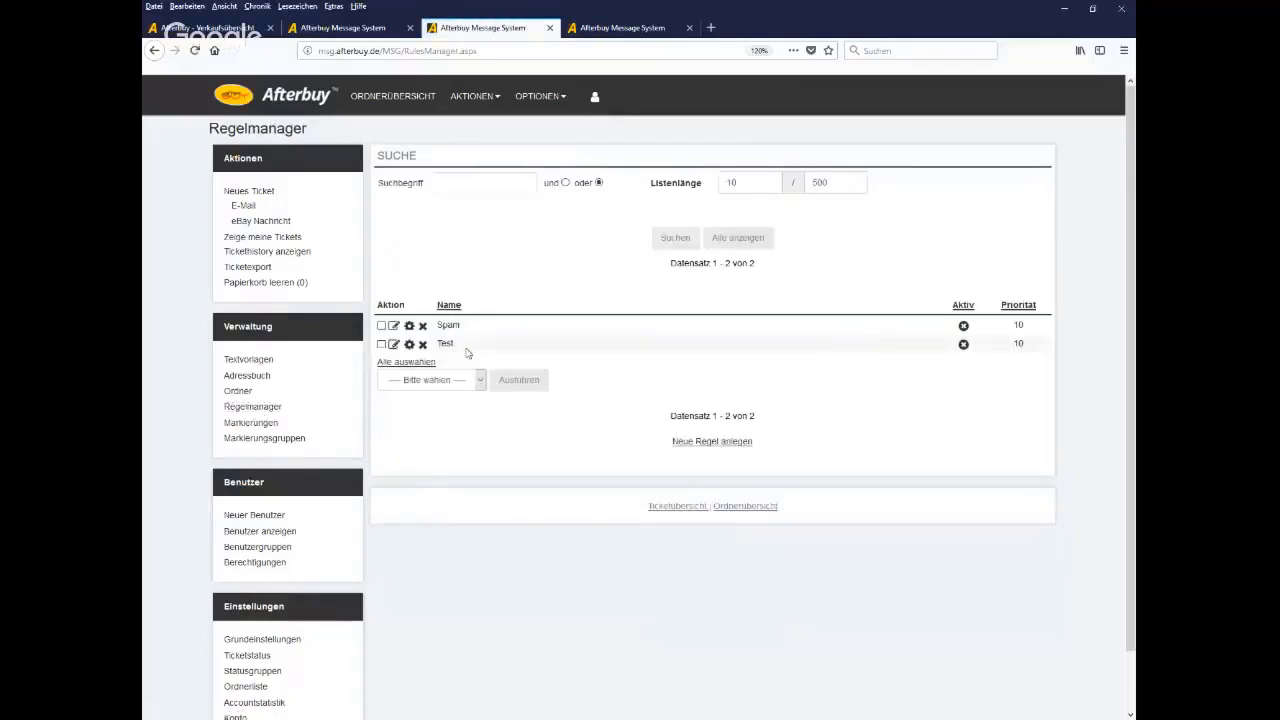
{"action": "double_click", "coordinate": [1017, 344]}
{"action": "left_click_drag", "start_coordinate": [288, 431], "coordinate": [226, 432]}
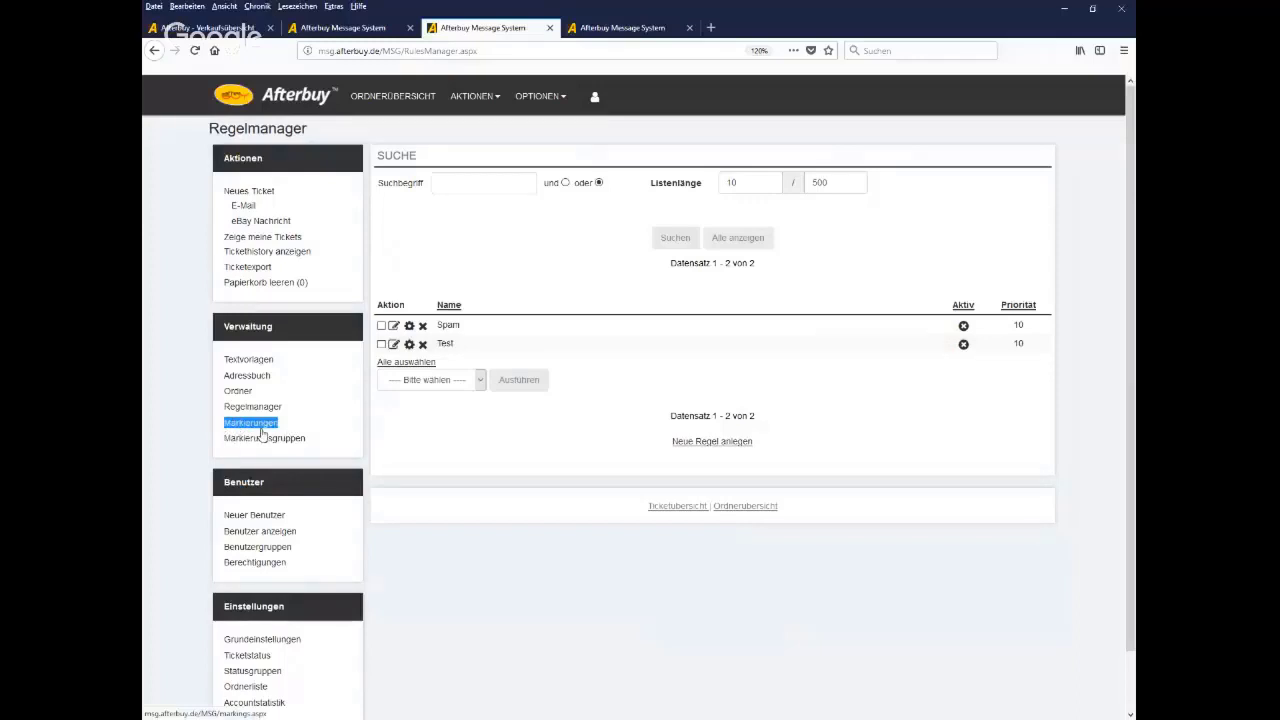
Look over Markierungen and the new e-mail ticket form, then list the Info folder's tickets
{"action": "left_click", "coordinate": [261, 429]}
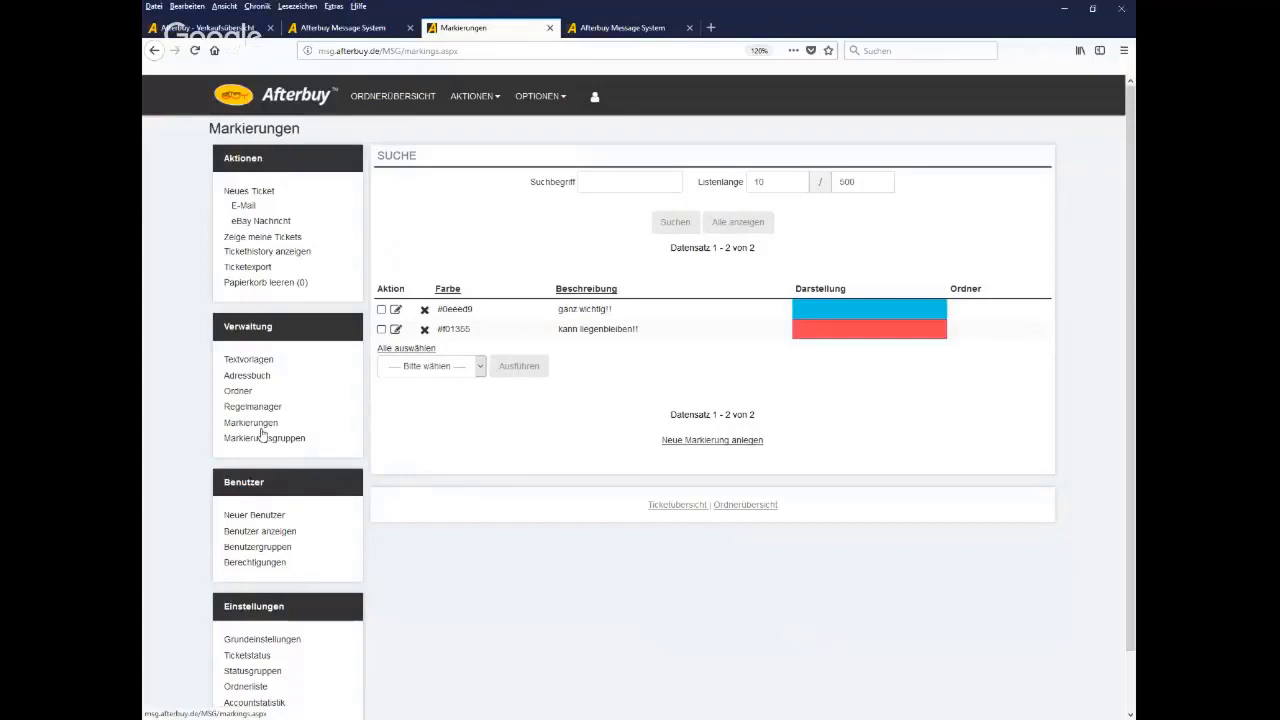
{"action": "left_click", "coordinate": [243, 207]}
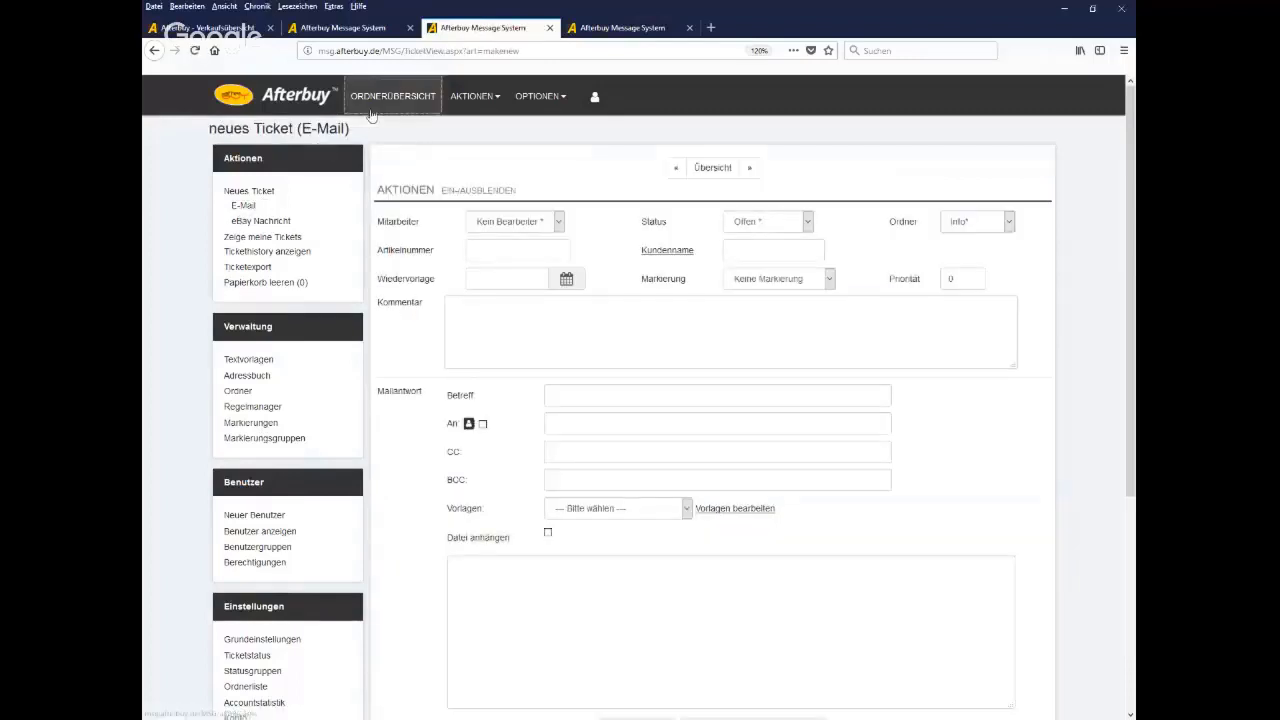
{"action": "left_click", "coordinate": [378, 97]}
{"action": "left_click", "coordinate": [388, 283]}
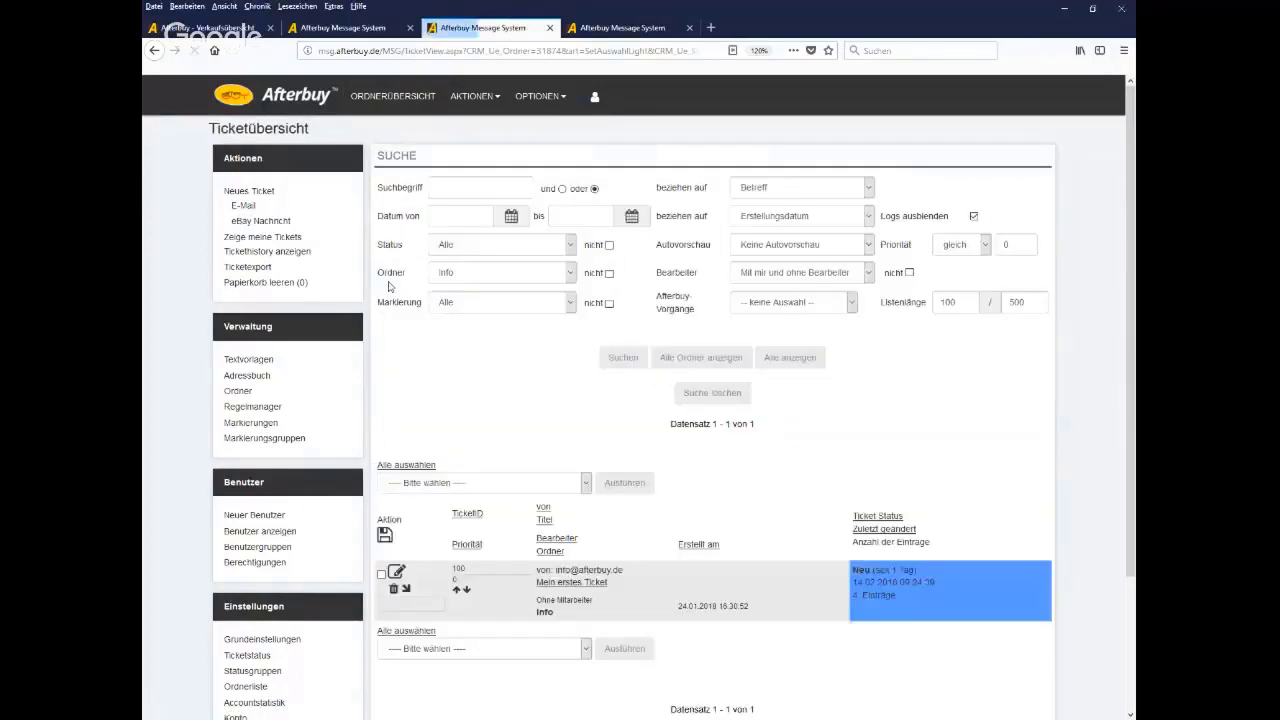
Apply the 'ganz wichtig!!' marking to 'Mein erstes Ticket' via Markierung setzen
{"action": "scroll", "coordinate": [757, 494], "scroll_direction": "down", "scroll_amount": 3}
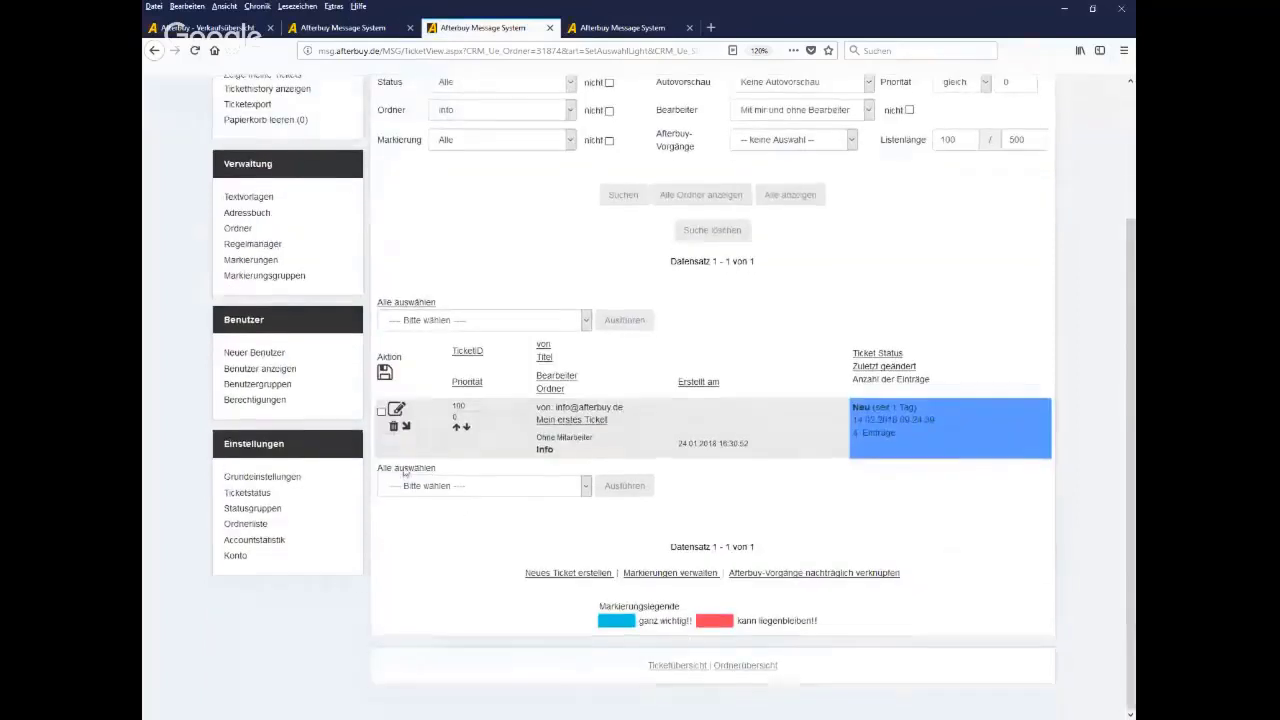
{"action": "left_click", "coordinate": [381, 411]}
{"action": "left_click", "coordinate": [533, 320]}
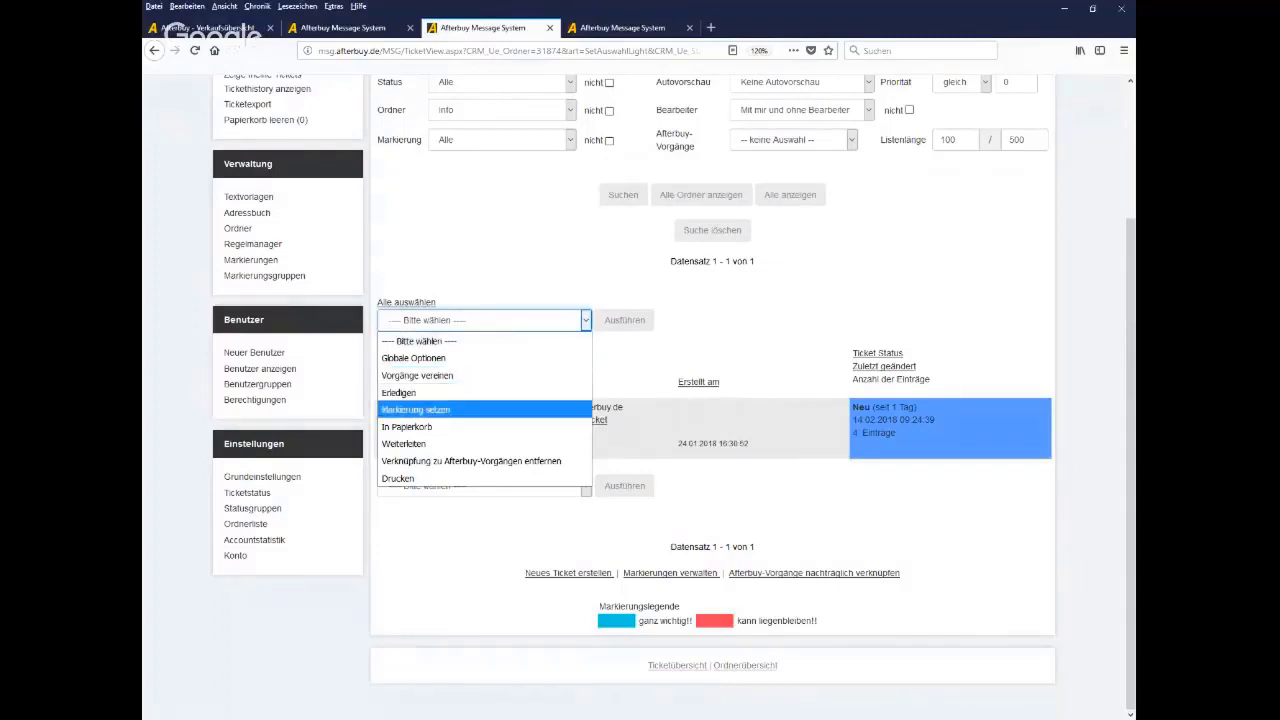
{"action": "left_click", "coordinate": [416, 409]}
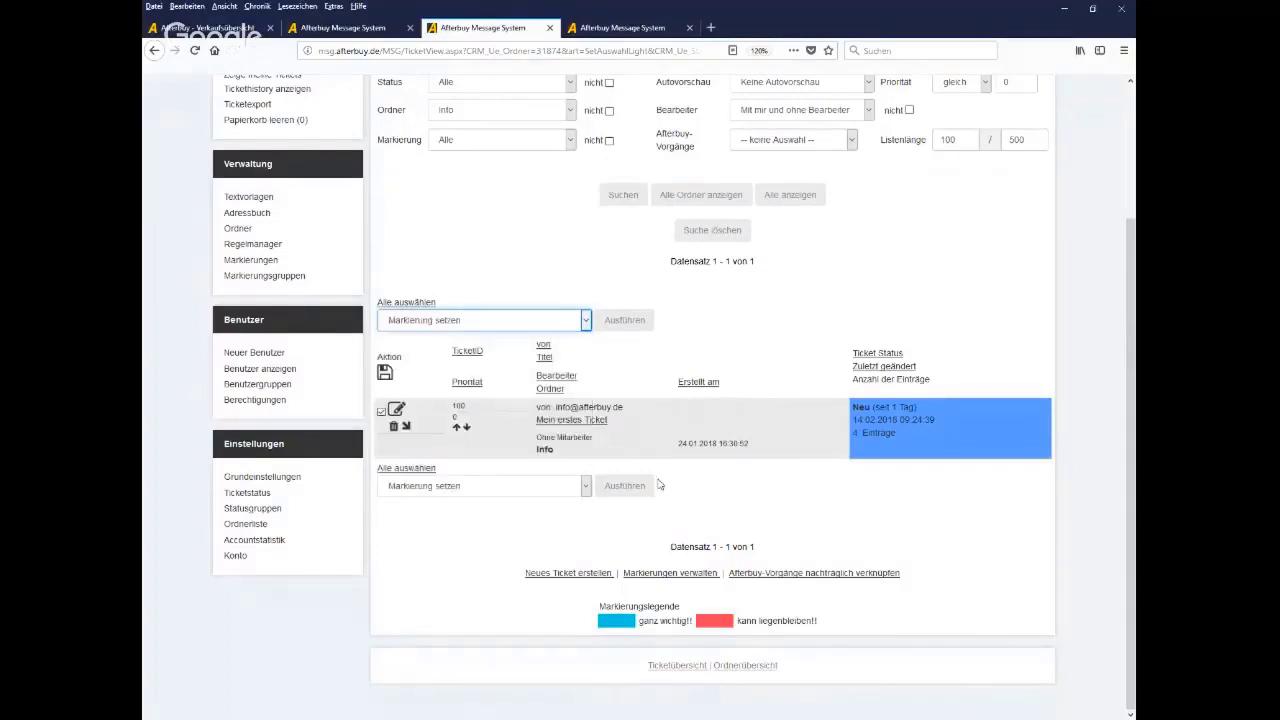
{"action": "left_click", "coordinate": [625, 485]}
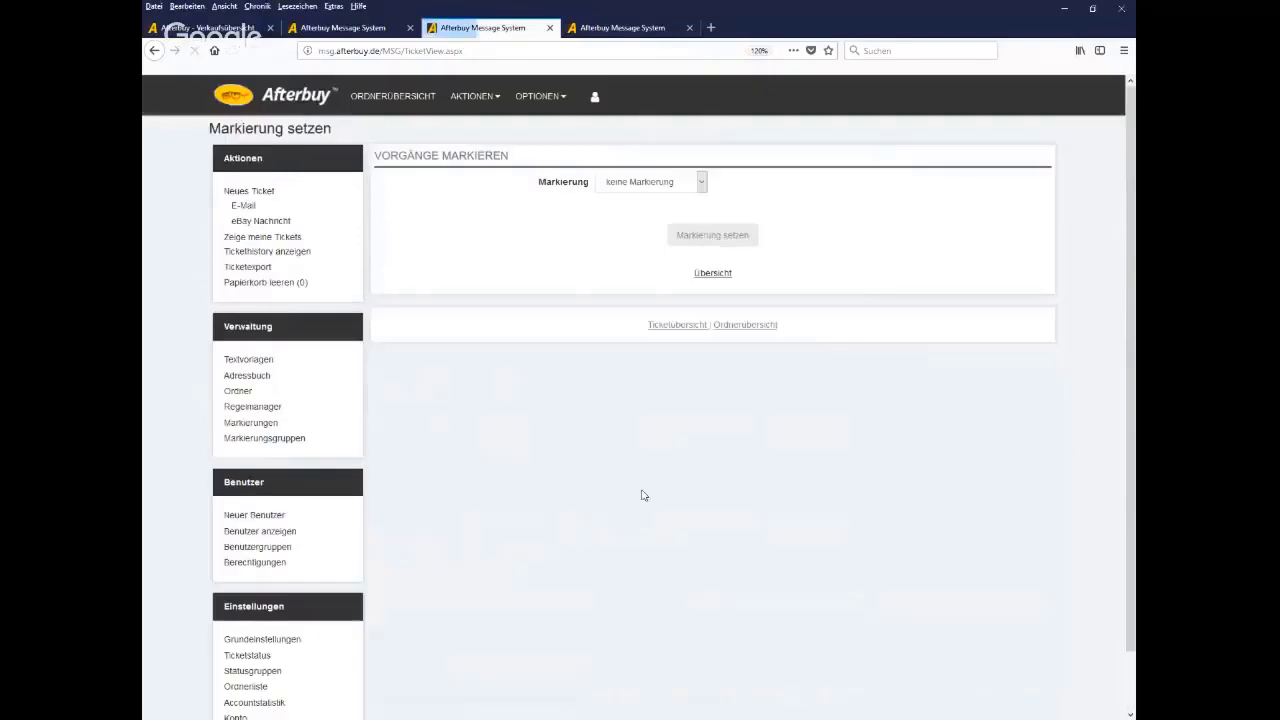
{"action": "left_click", "coordinate": [701, 187]}
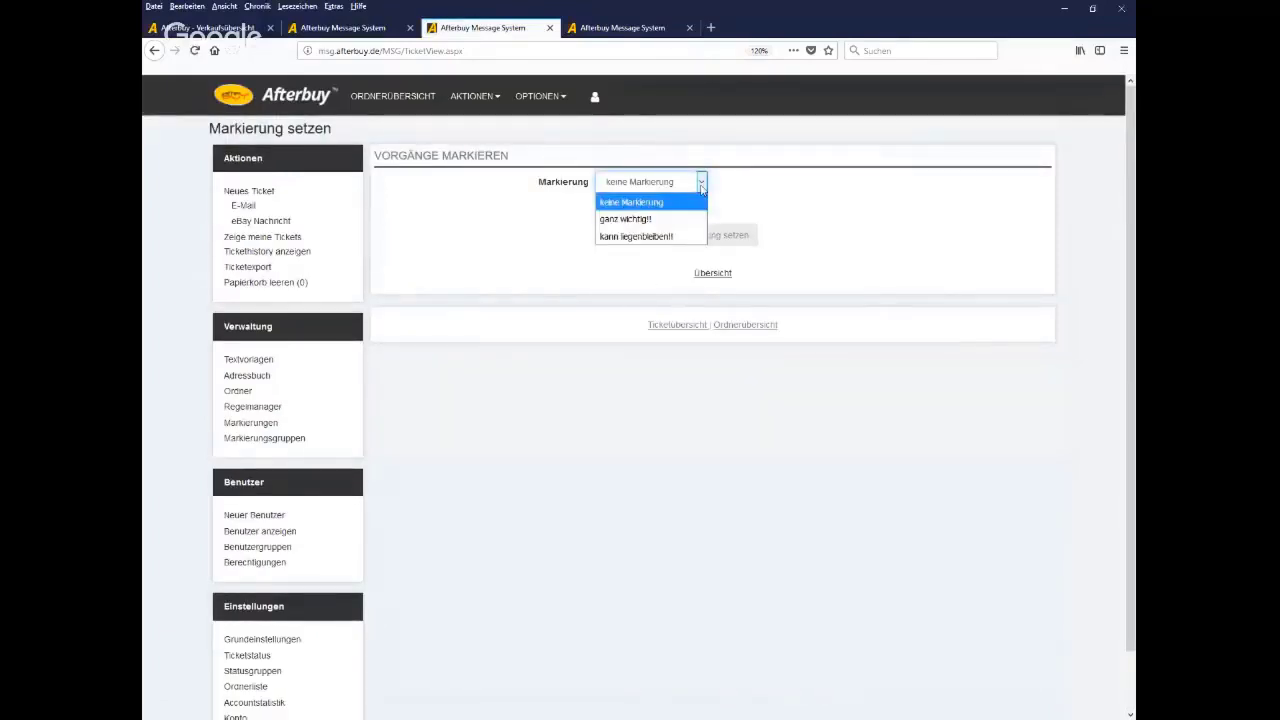
{"action": "left_click", "coordinate": [628, 218]}
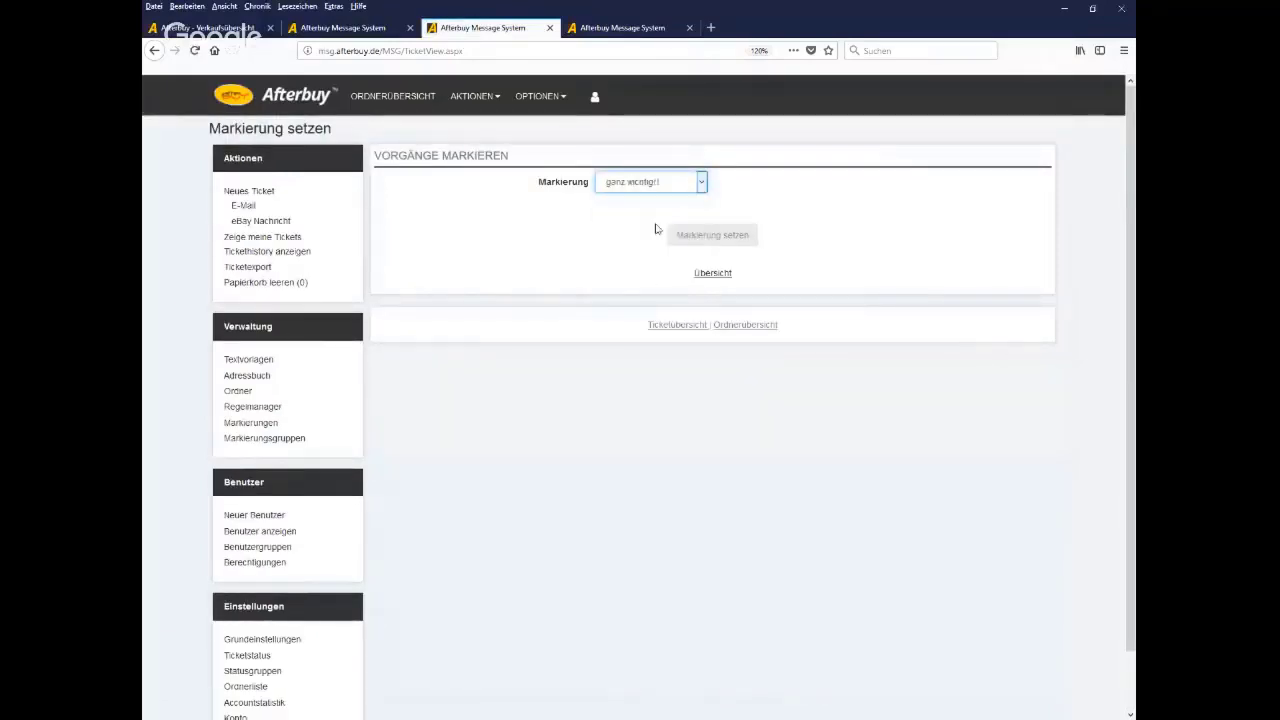
{"action": "left_click", "coordinate": [706, 237]}
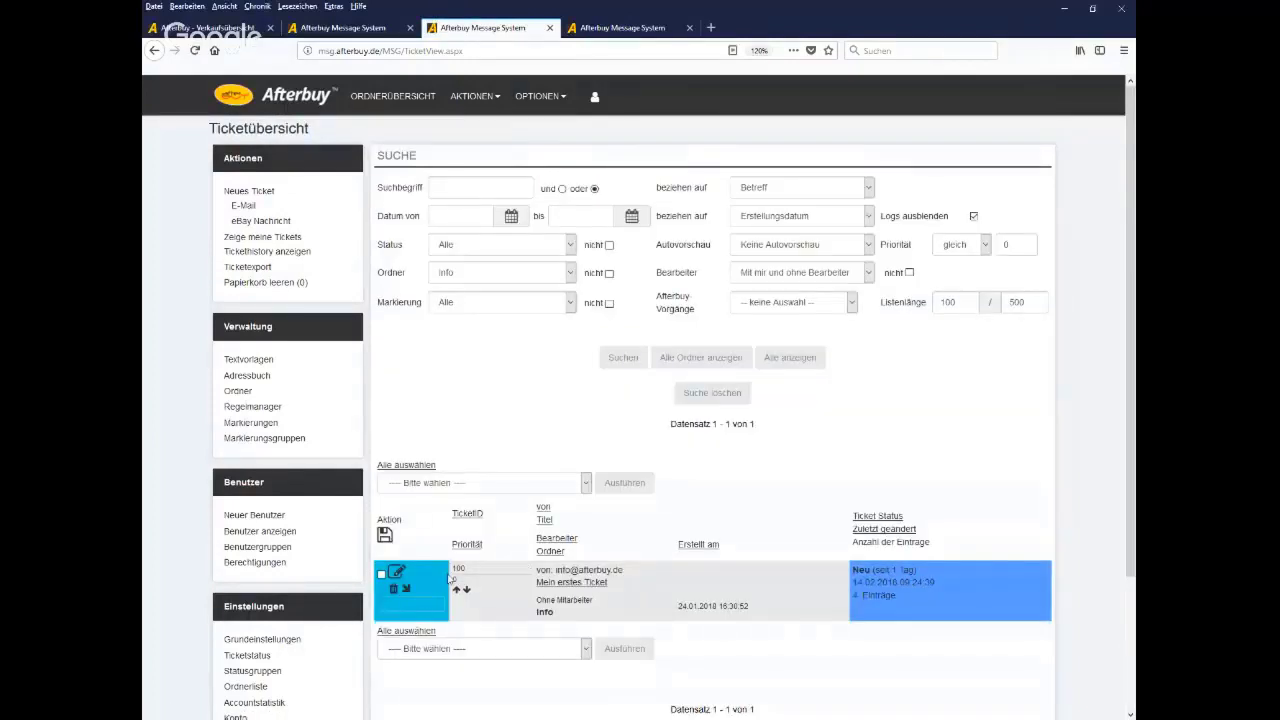
Filter the ticket list to the 'ganz wichtig!!' marking
{"action": "left_click", "coordinate": [571, 309]}
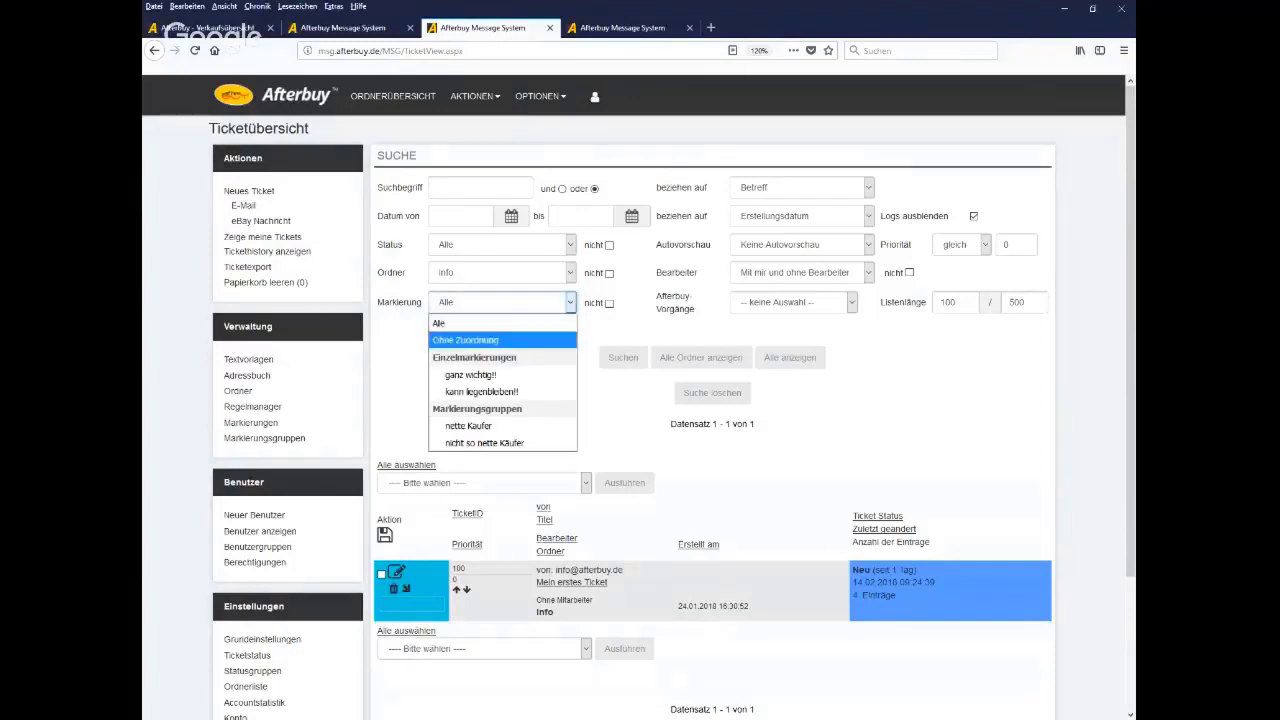
{"action": "left_click", "coordinate": [478, 375]}
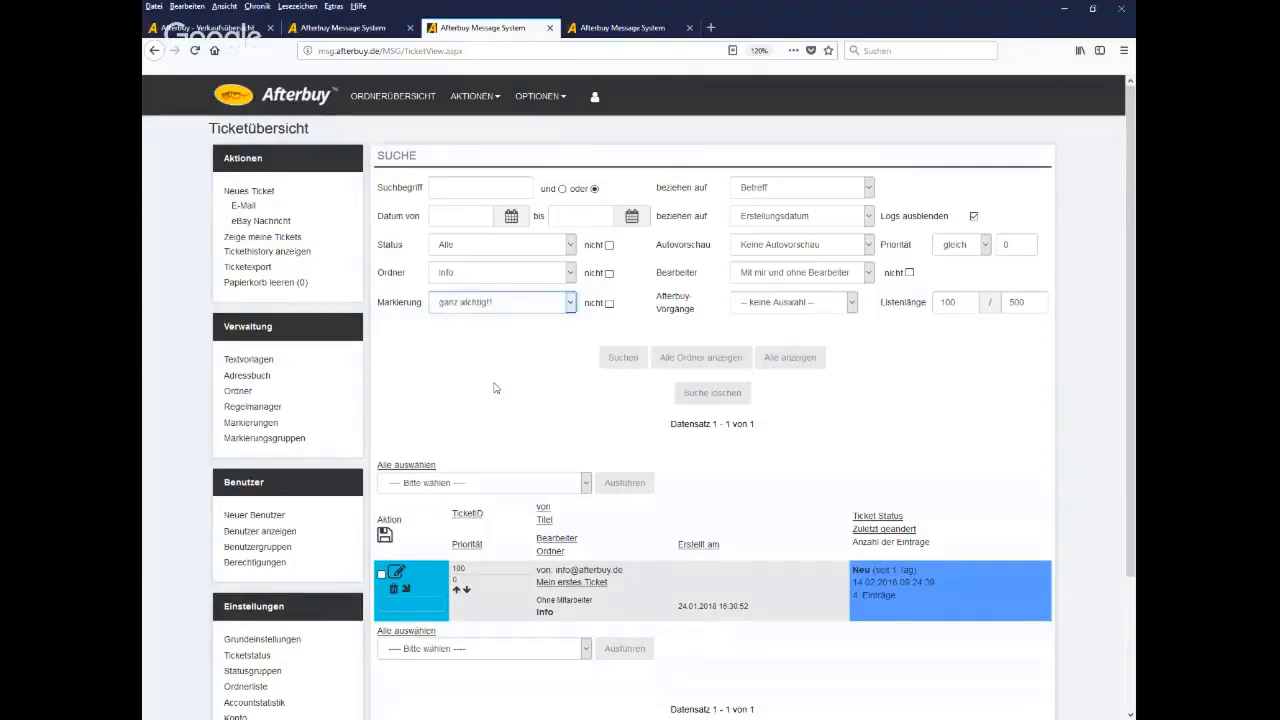
{"action": "left_click", "coordinate": [633, 489]}
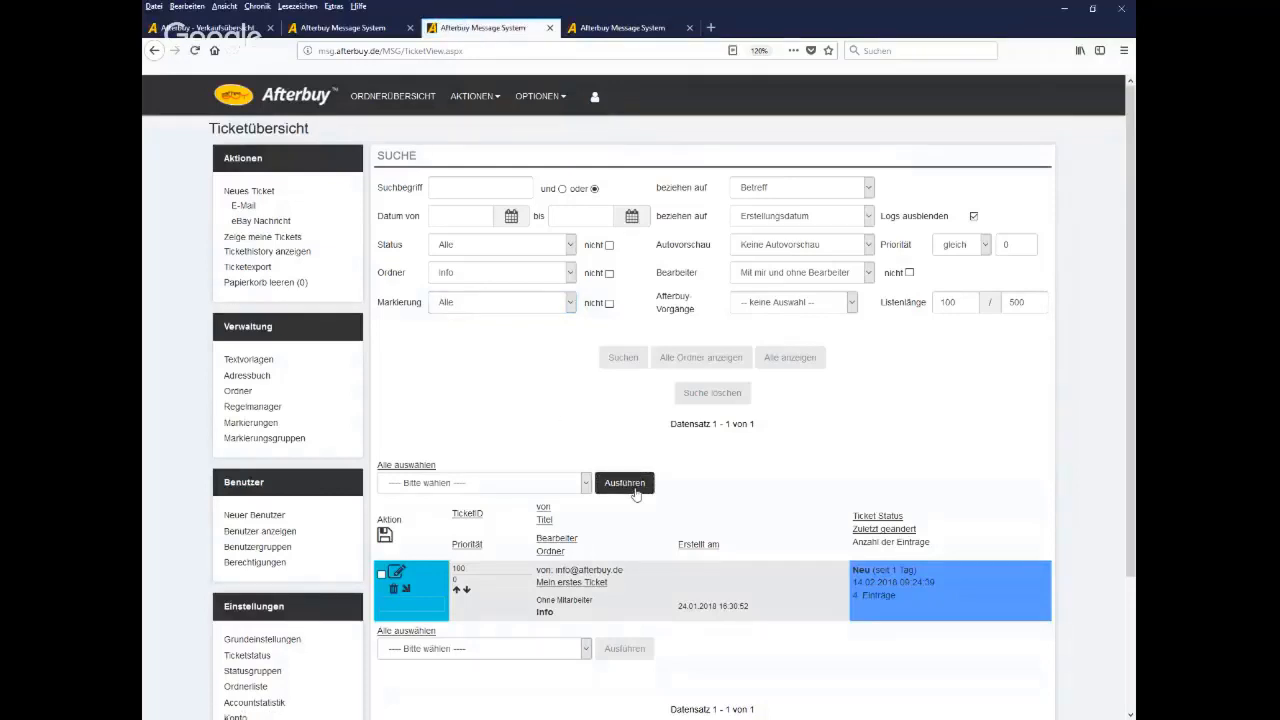
Run the Globale Optionen action on the marked ticket
{"action": "left_click", "coordinate": [430, 484]}
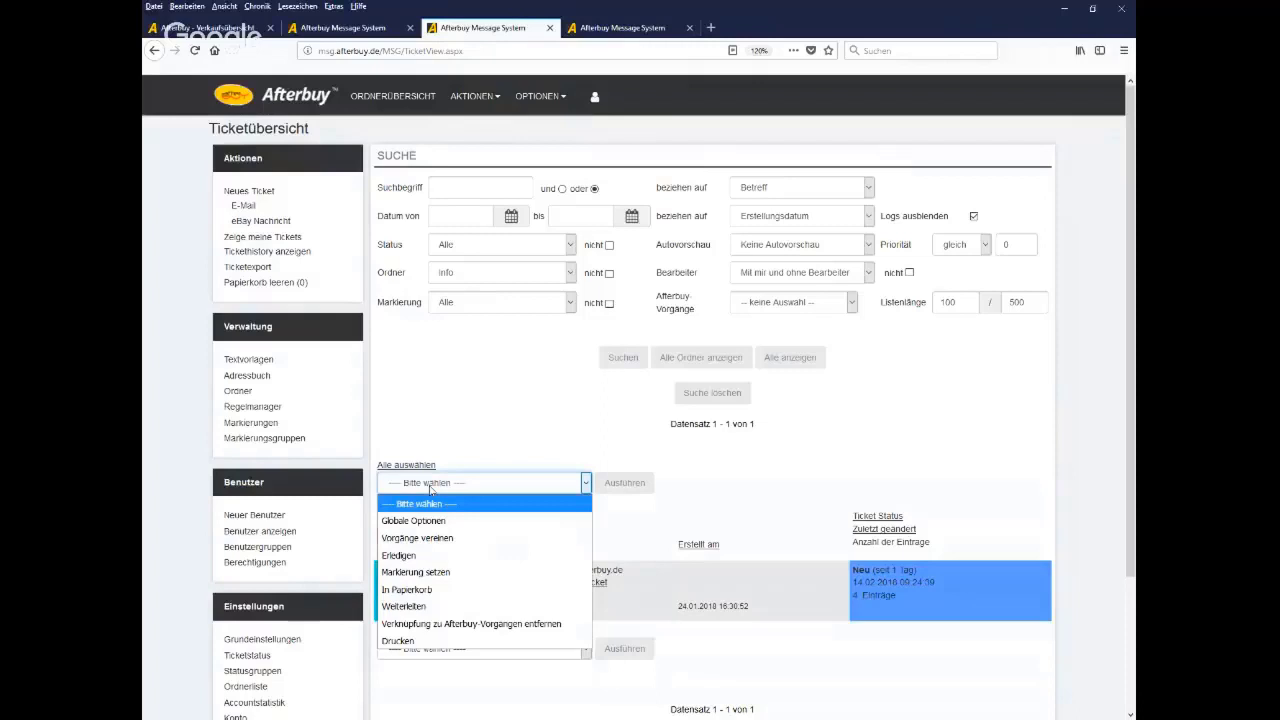
{"action": "key", "text": "Down"}
{"action": "key", "text": "Down"}
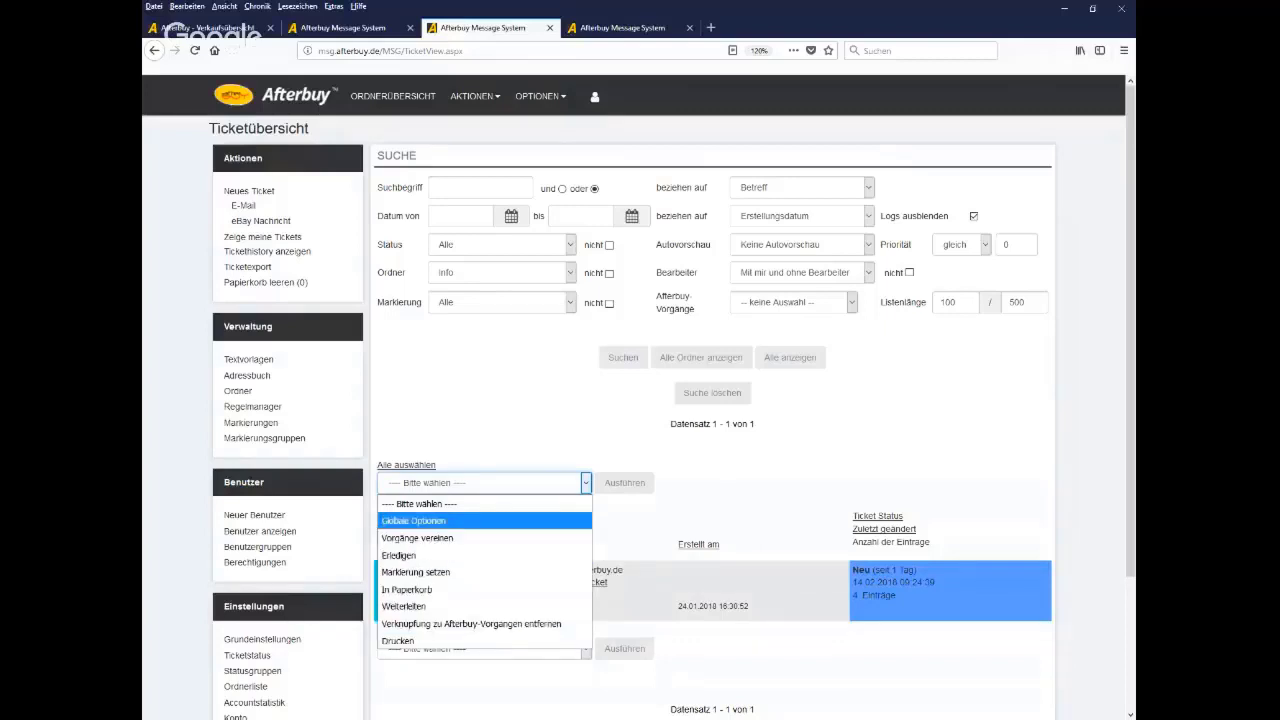
{"action": "left_click", "coordinate": [432, 521]}
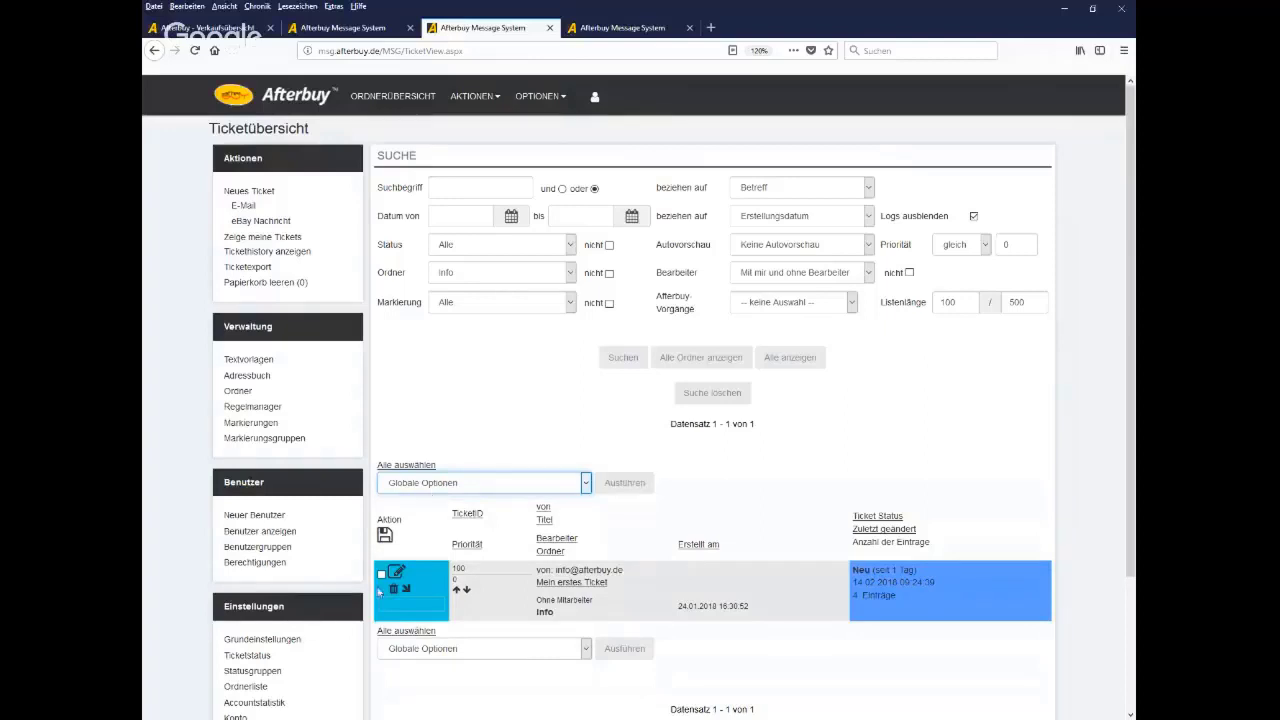
{"action": "left_click", "coordinate": [381, 574]}
{"action": "left_click", "coordinate": [615, 490]}
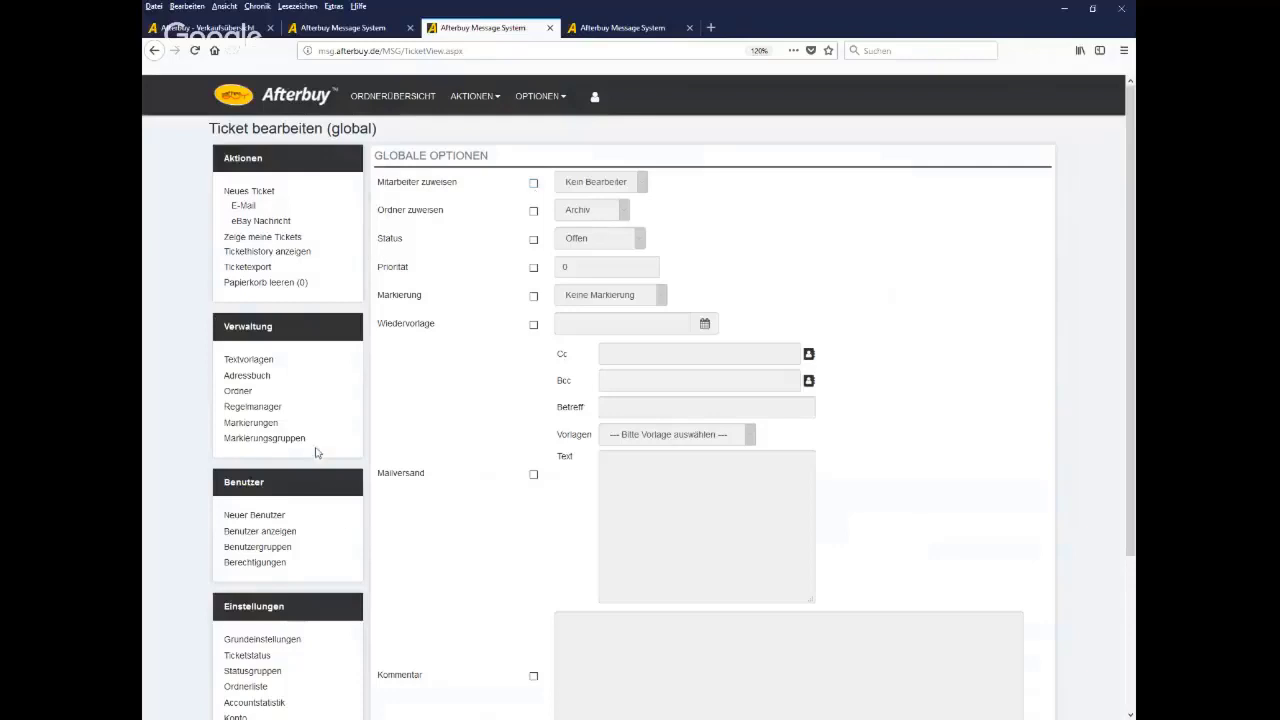
Show the Markierungsgruppen list with nette Käufer and nicht so nette Käufer
{"action": "left_click_drag", "start_coordinate": [322, 448], "coordinate": [224, 451]}
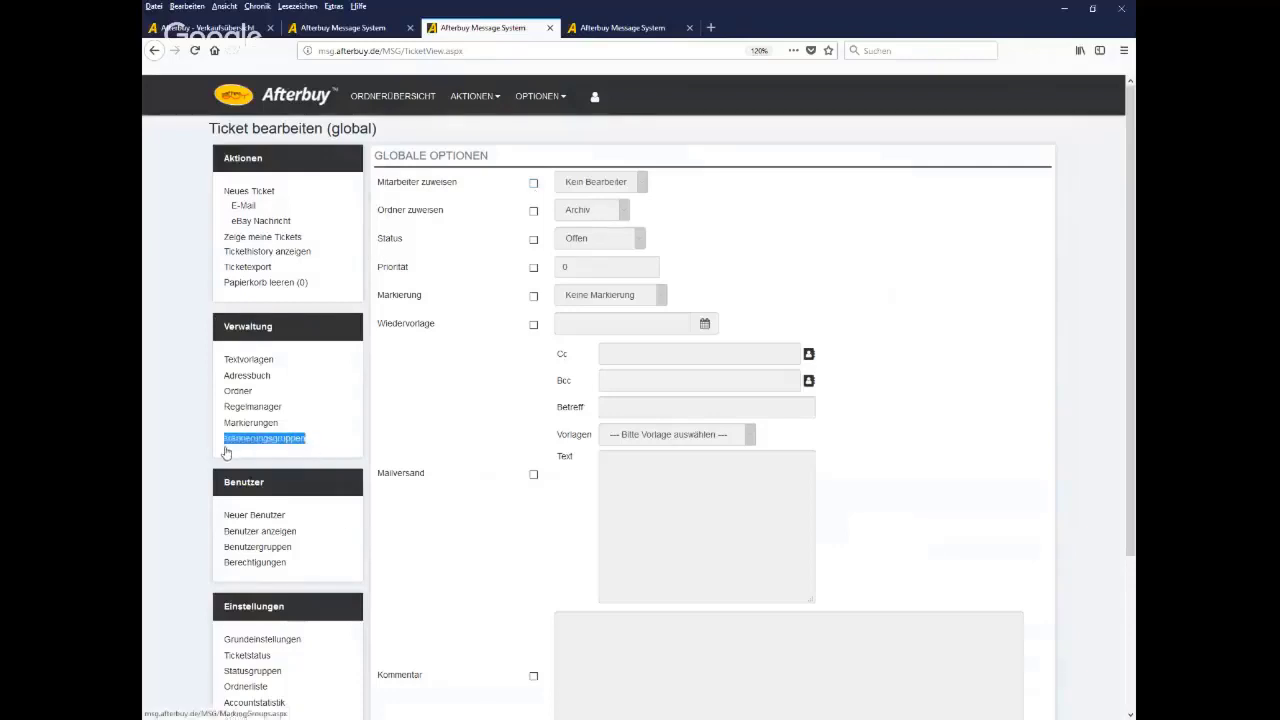
{"action": "left_click", "coordinate": [241, 449]}
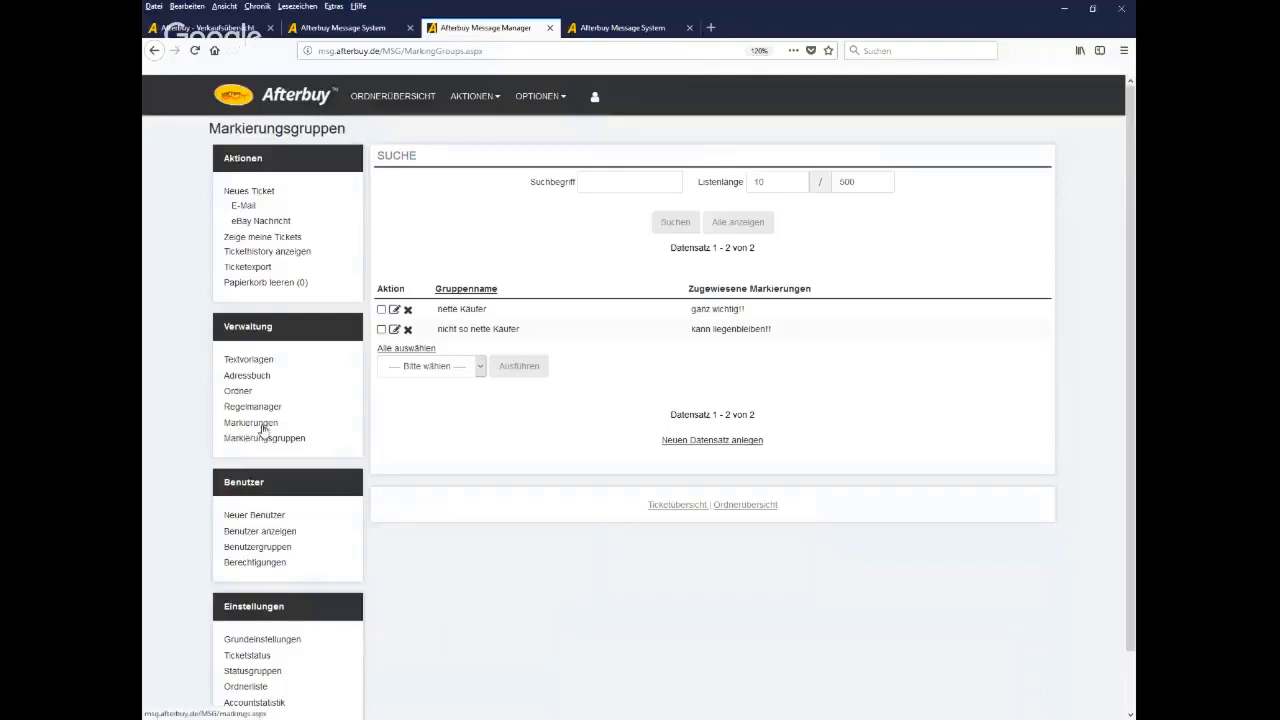
{"action": "scroll", "coordinate": [271, 437], "scroll_direction": "down", "scroll_amount": 1}
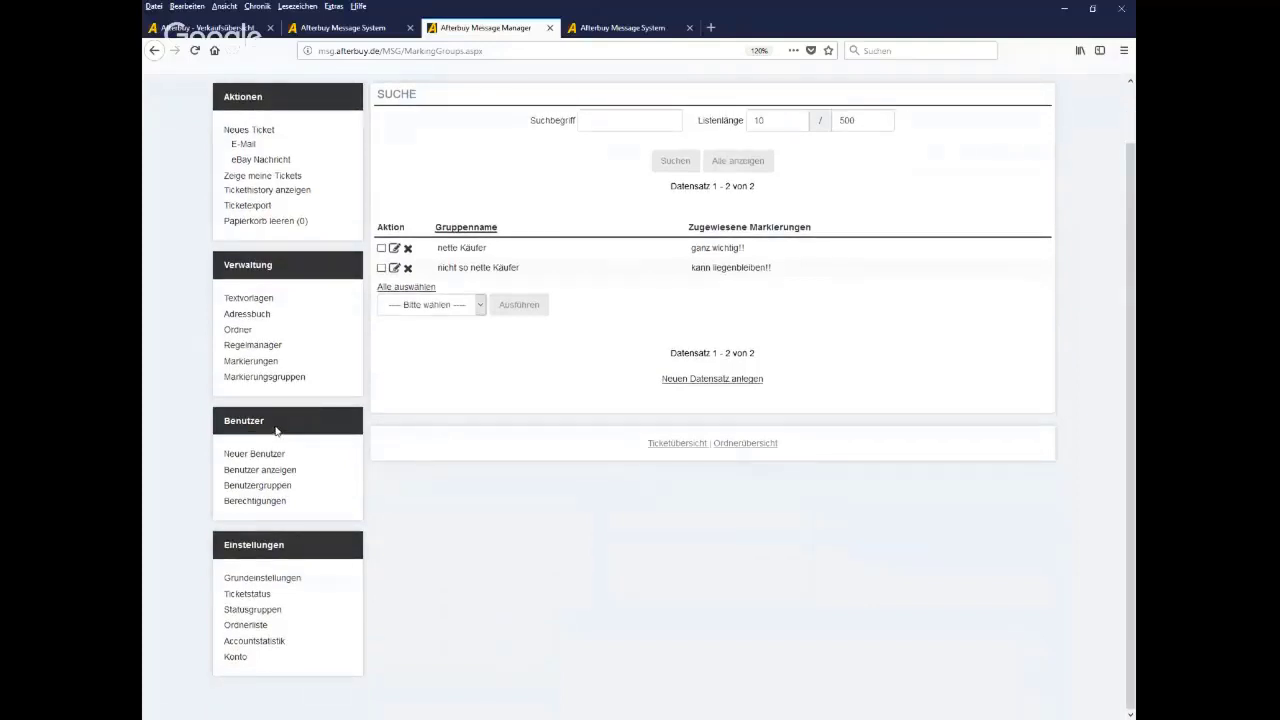
{"action": "left_click_drag", "start_coordinate": [271, 428], "coordinate": [223, 432]}
{"action": "left_click", "coordinate": [326, 448]}
Preview the new staff member form and user lookup, then return to Verkaufsübersicht
{"action": "left_click", "coordinate": [256, 459]}
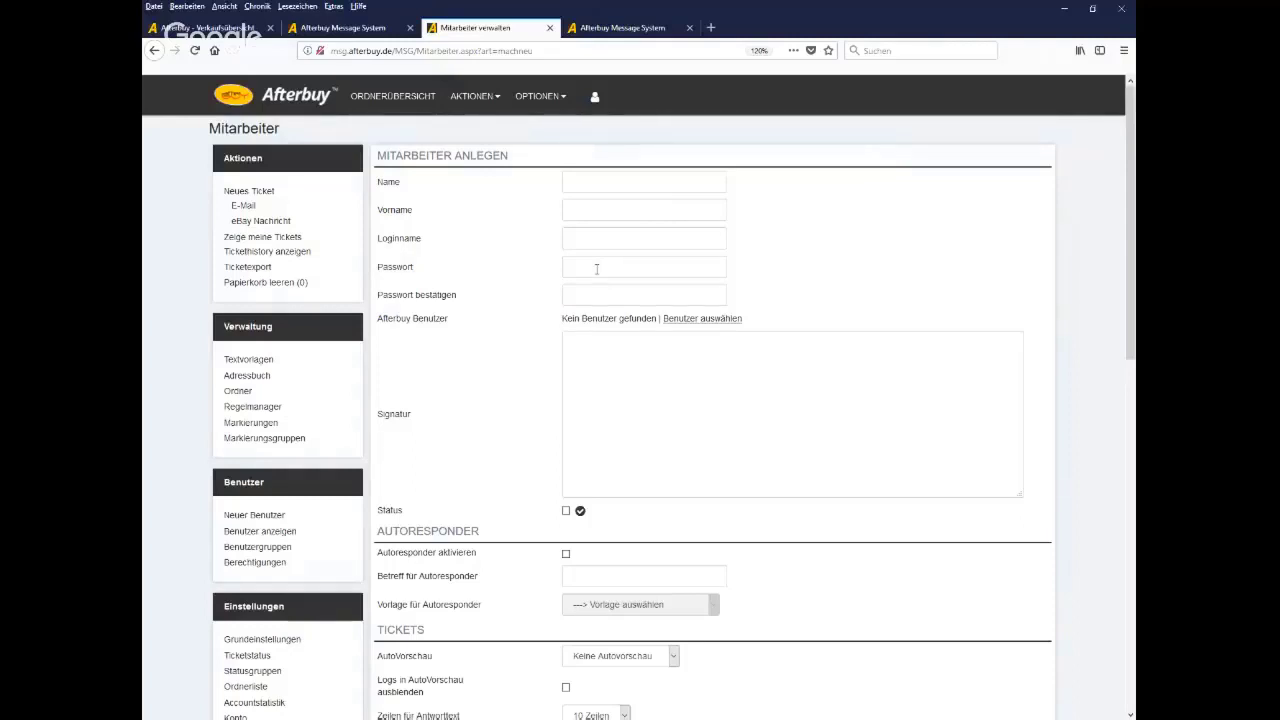
{"action": "left_click", "coordinate": [724, 320]}
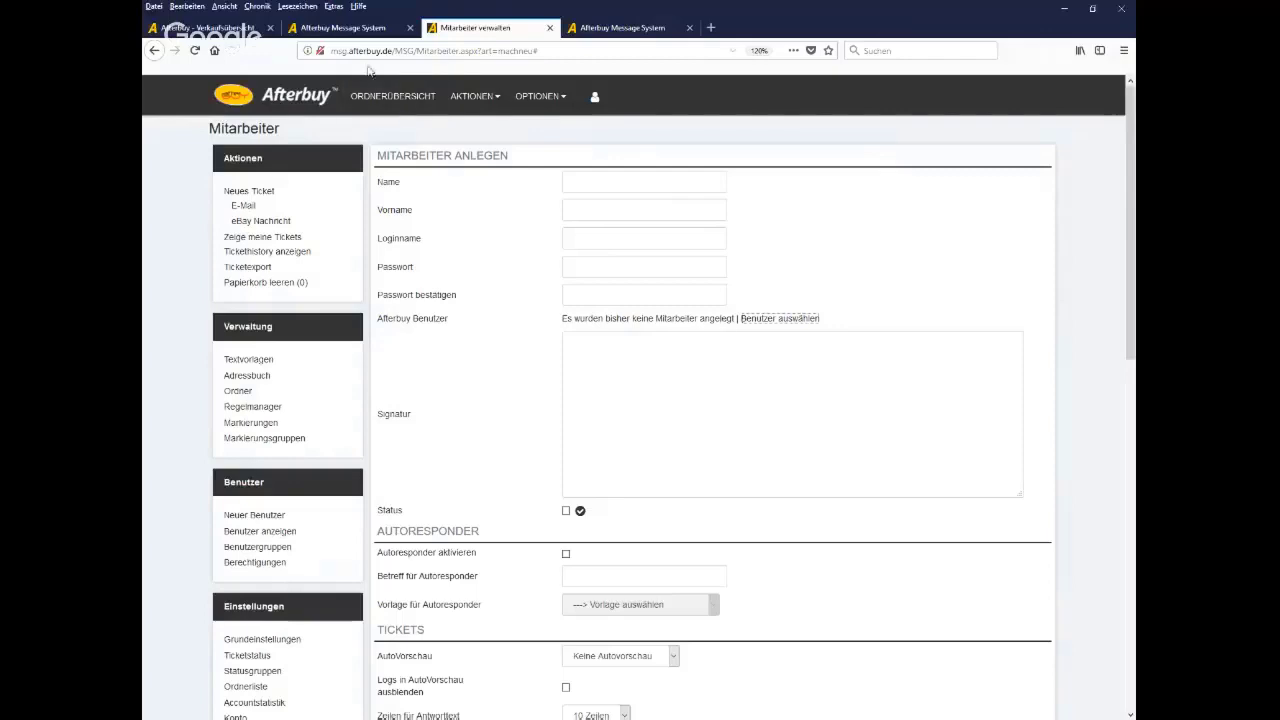
{"action": "left_click", "coordinate": [216, 29]}
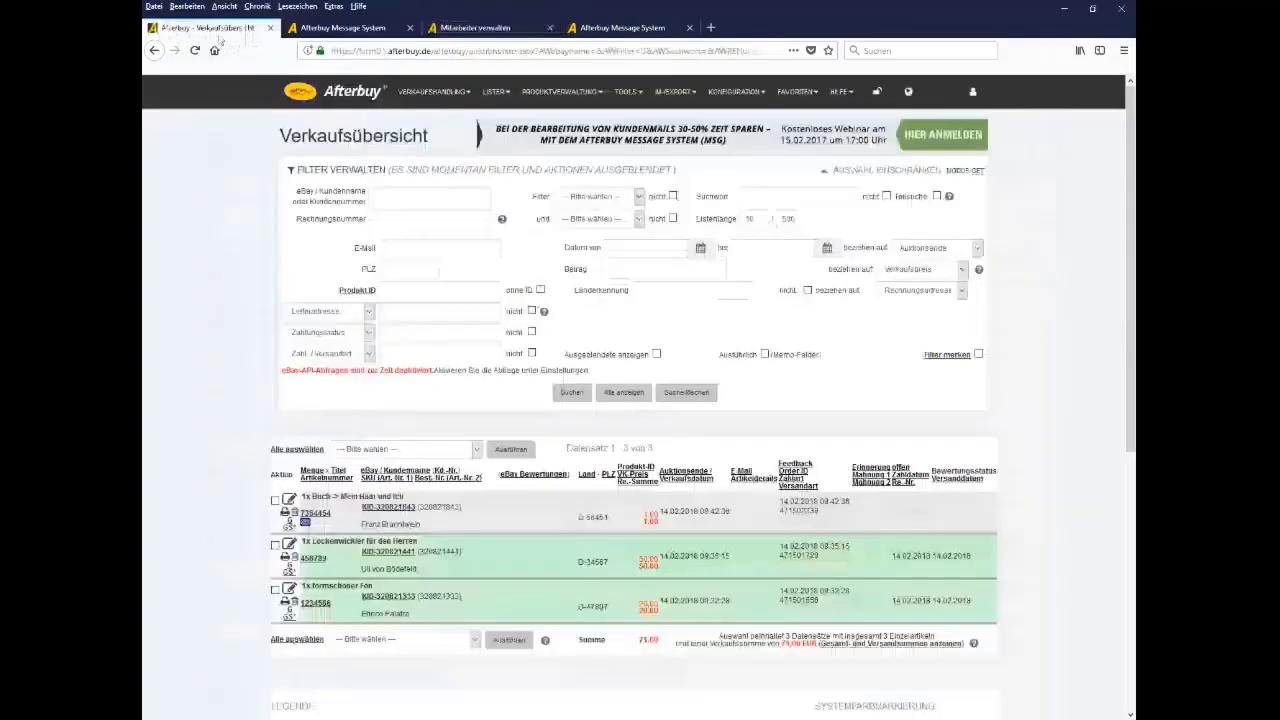
Preview the Einstellungen > Benutzer verwalten > Neu anlegen form, then return to the Management Center home
{"action": "left_click", "coordinate": [299, 92]}
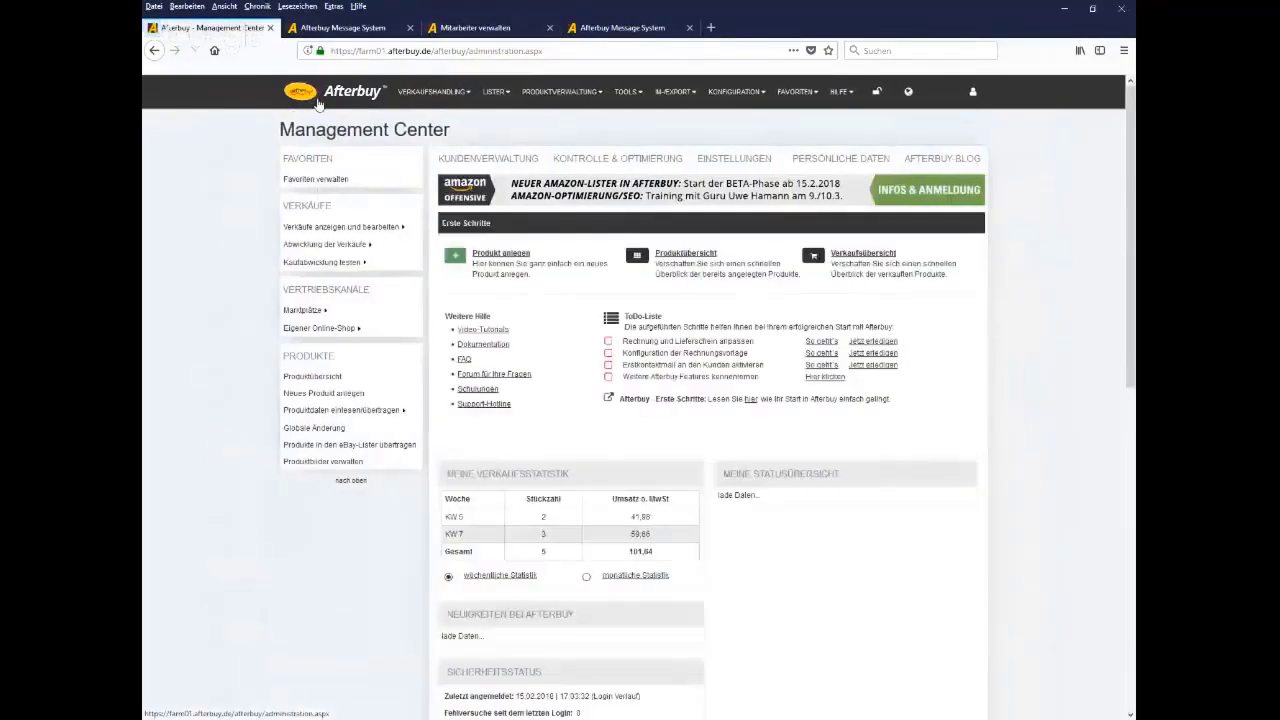
{"action": "left_click", "coordinate": [727, 166]}
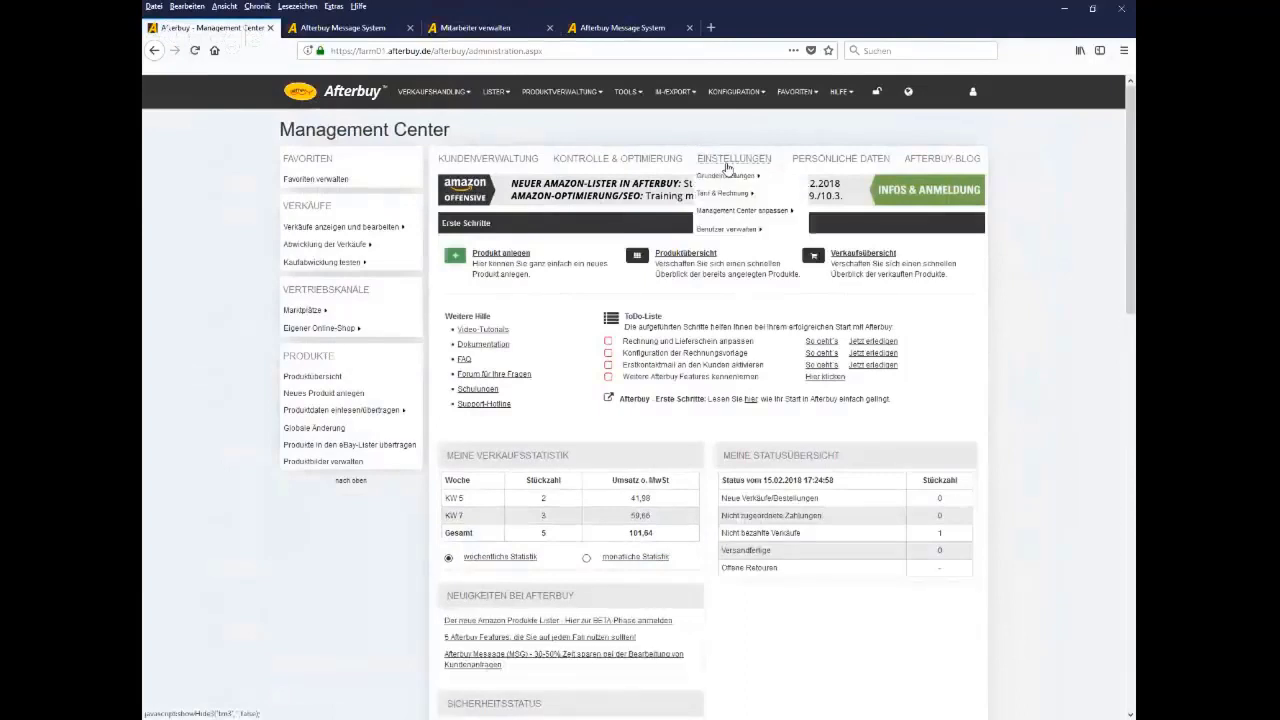
{"action": "left_click", "coordinate": [717, 231]}
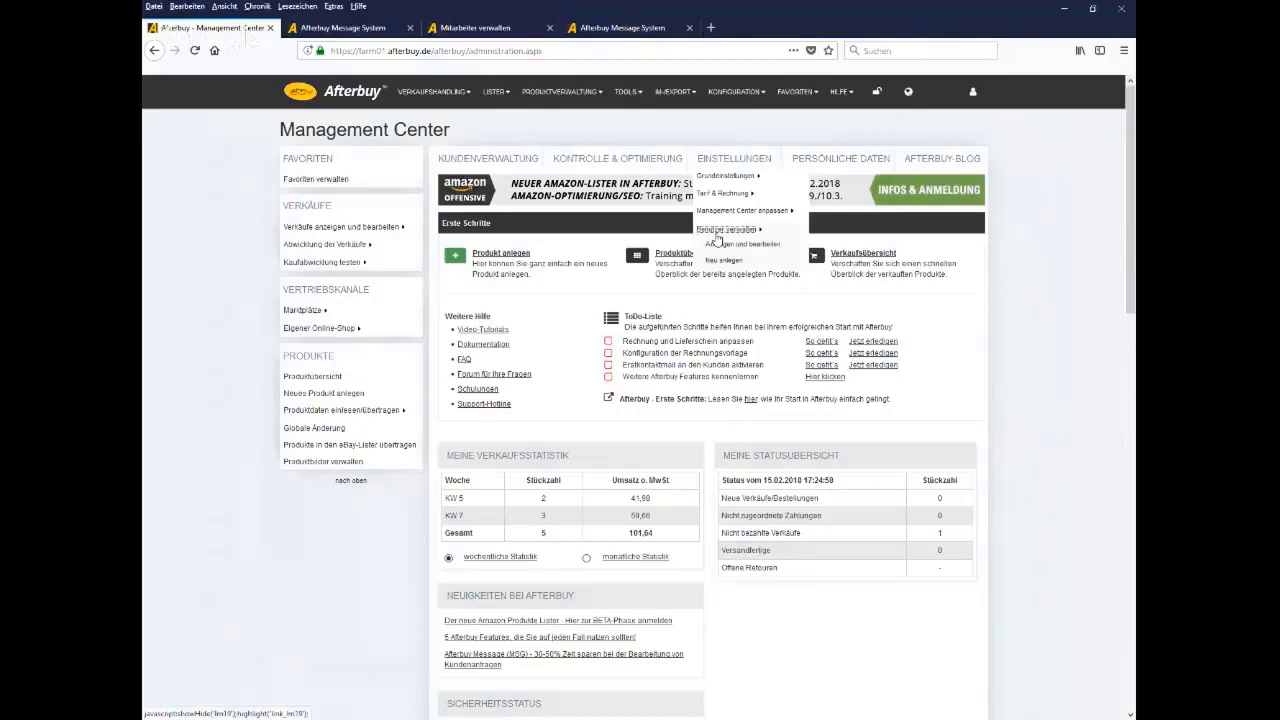
{"action": "left_click", "coordinate": [722, 262]}
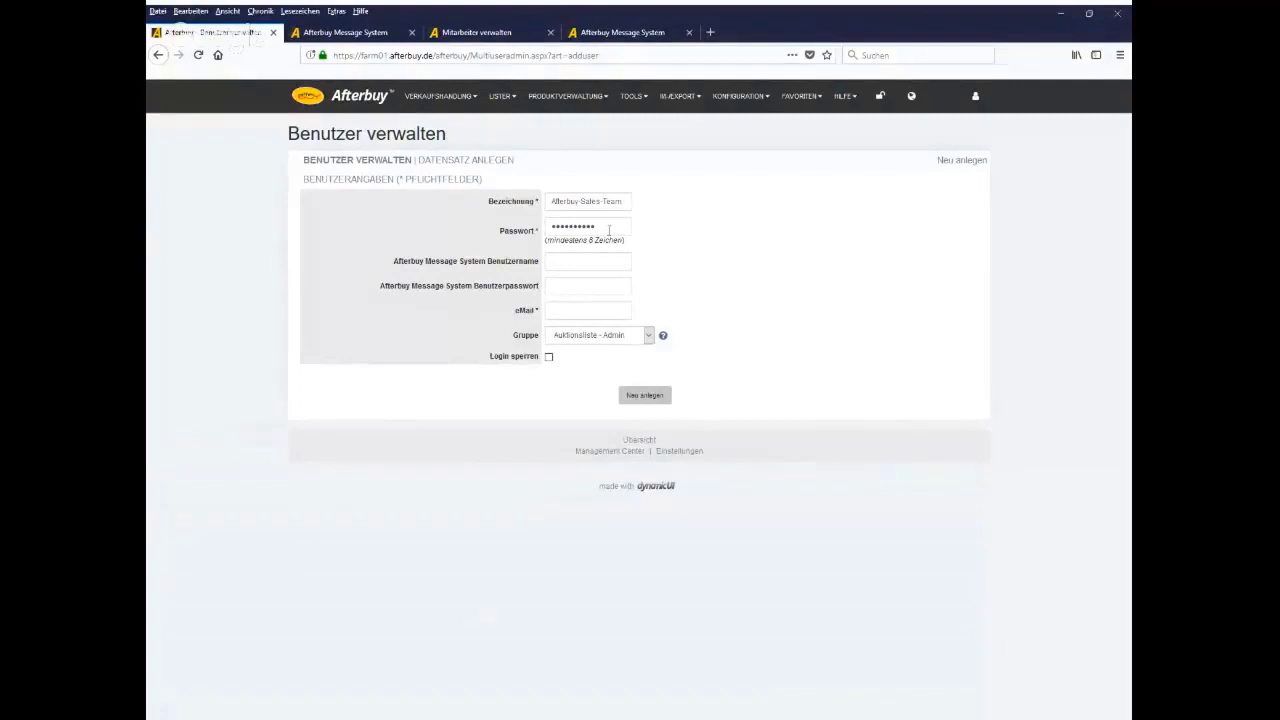
{"action": "left_click", "coordinate": [438, 105]}
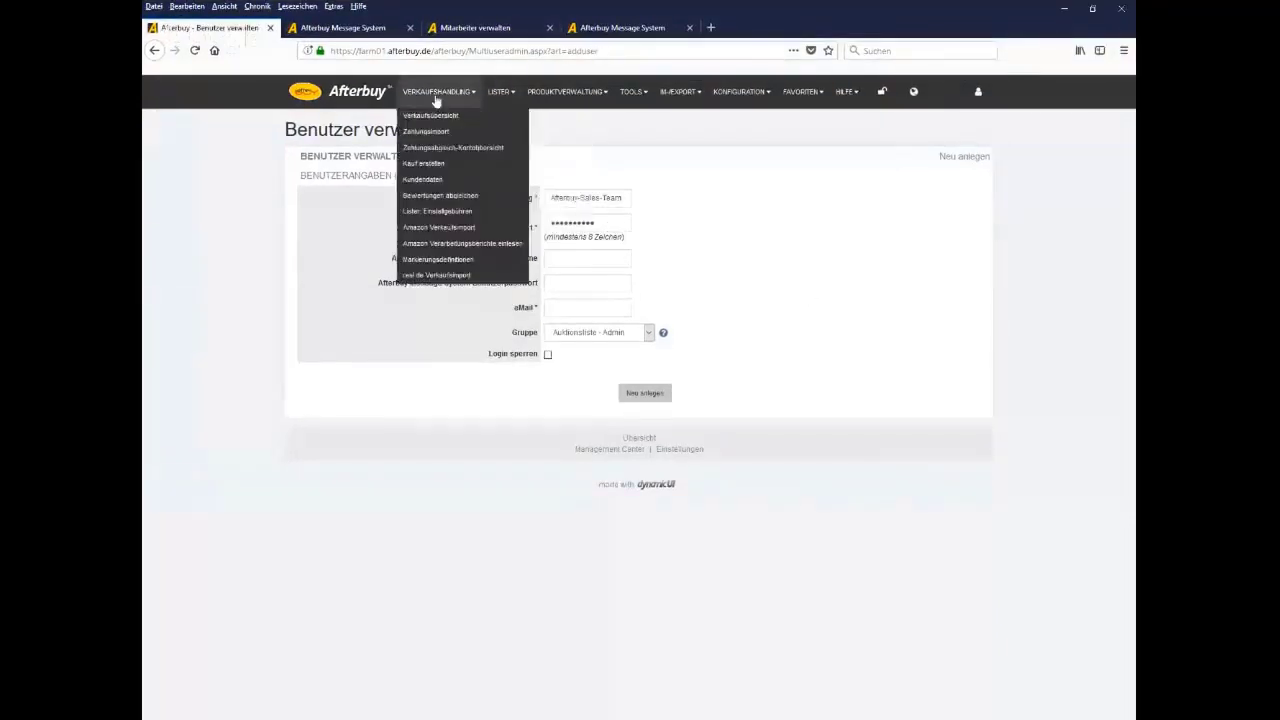
{"action": "mouse_move", "coordinate": [634, 95]}
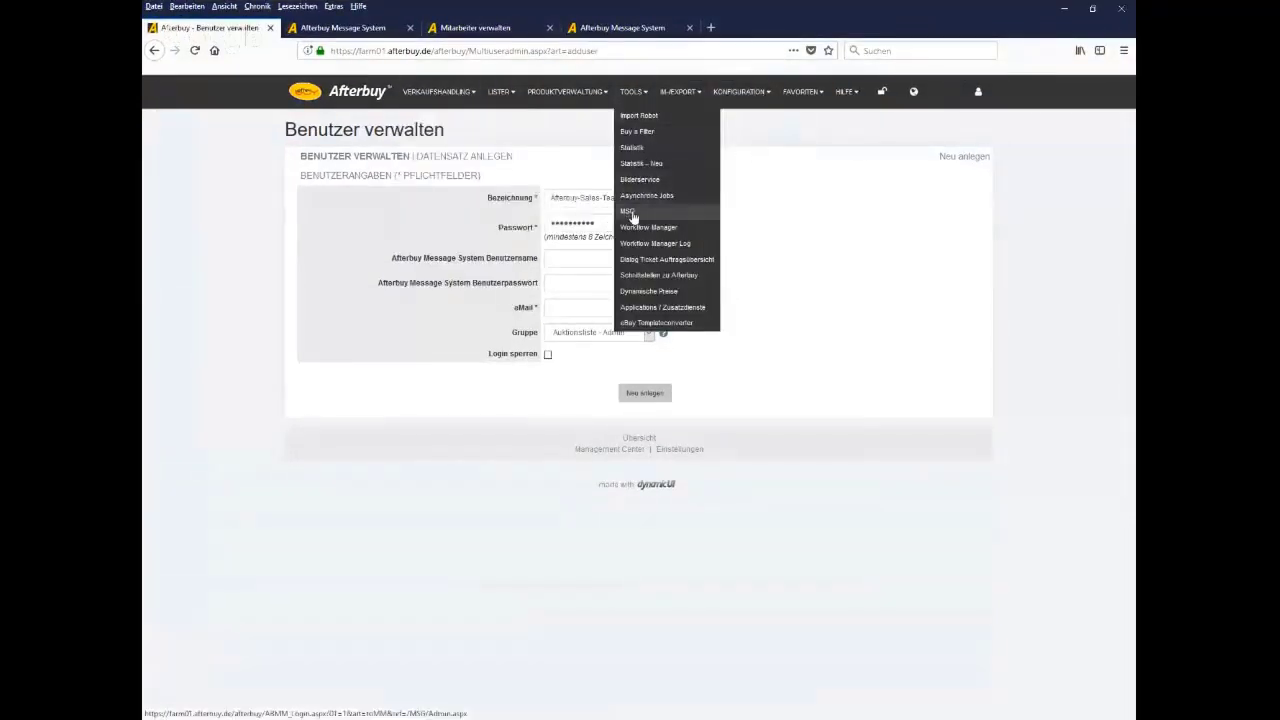
{"action": "left_click", "coordinate": [359, 101]}
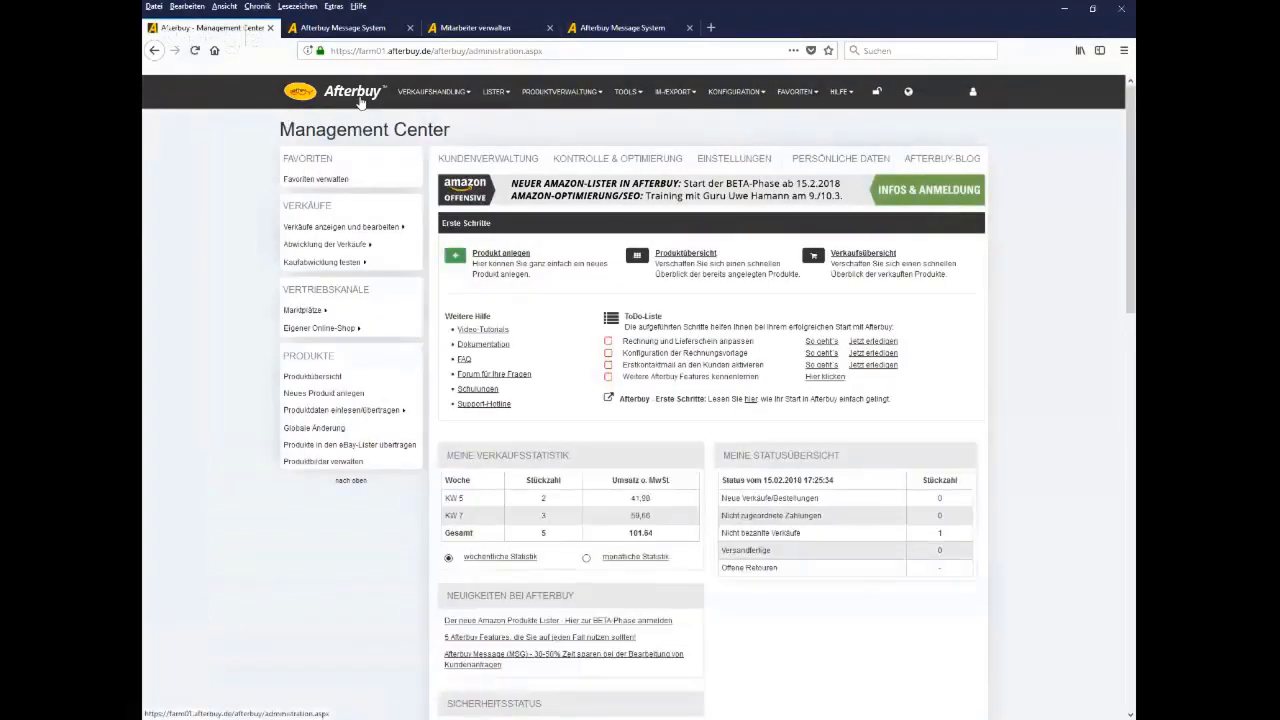
Activate the employee's autoresponder with the Betriebsurlaub template, then show the staff search page
{"action": "left_click", "coordinate": [499, 30]}
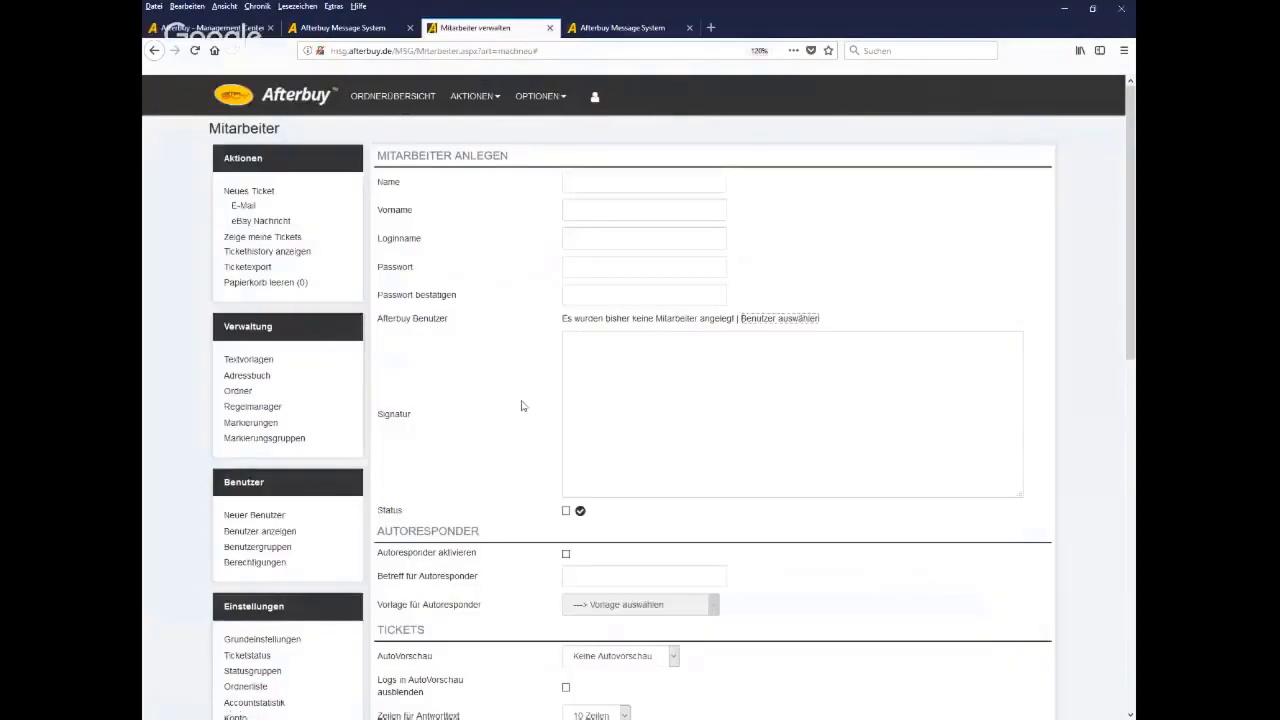
{"action": "left_click", "coordinate": [638, 376]}
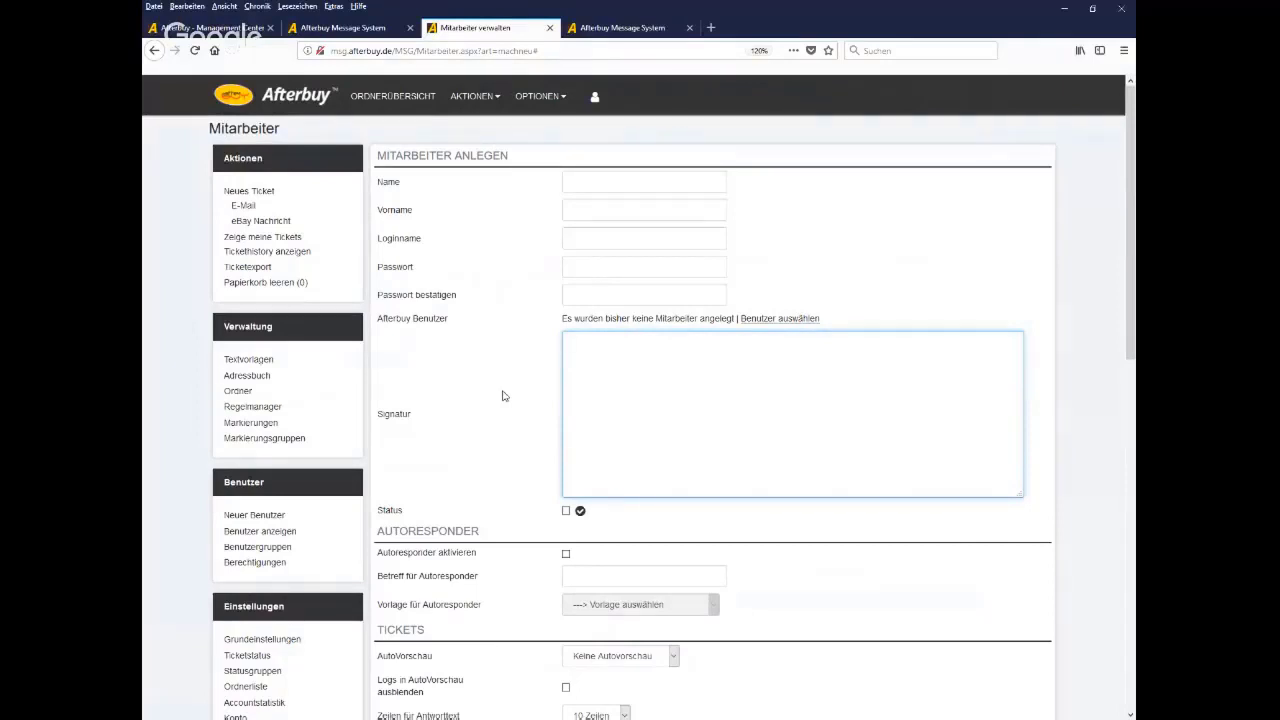
{"action": "scroll", "coordinate": [503, 396], "scroll_direction": "down", "scroll_amount": 5}
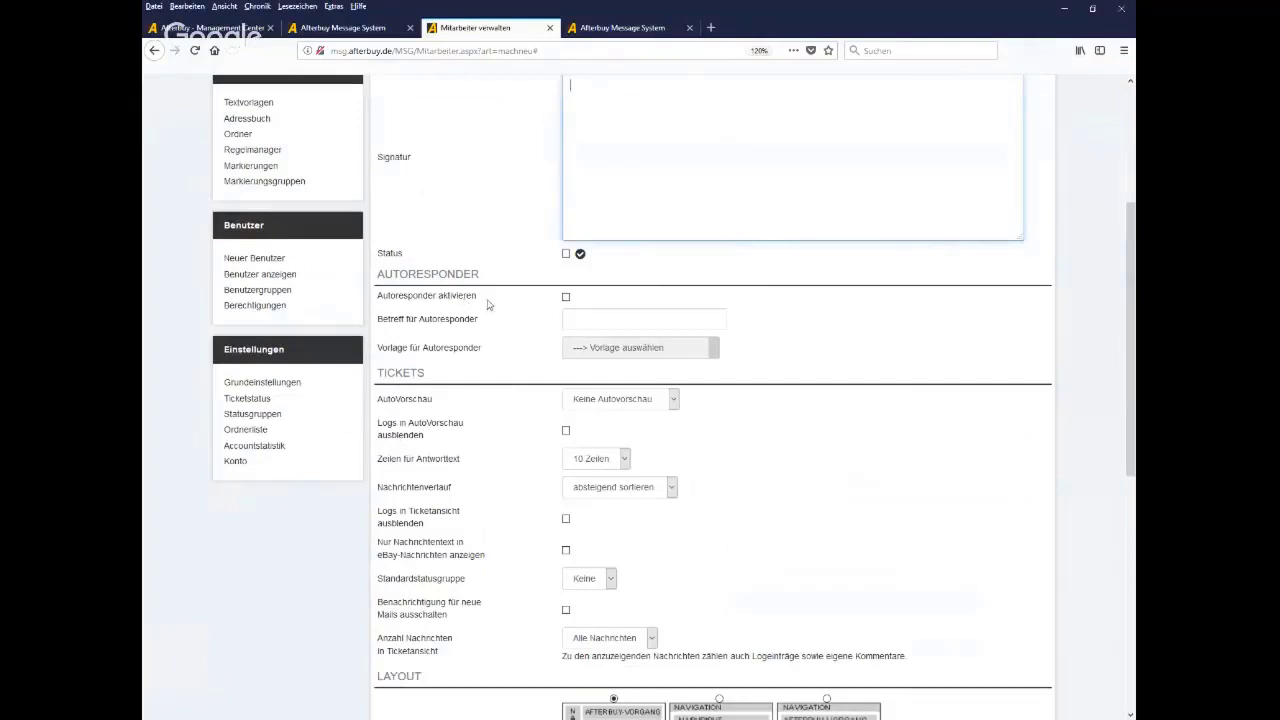
{"action": "left_click_drag", "start_coordinate": [489, 302], "coordinate": [377, 304]}
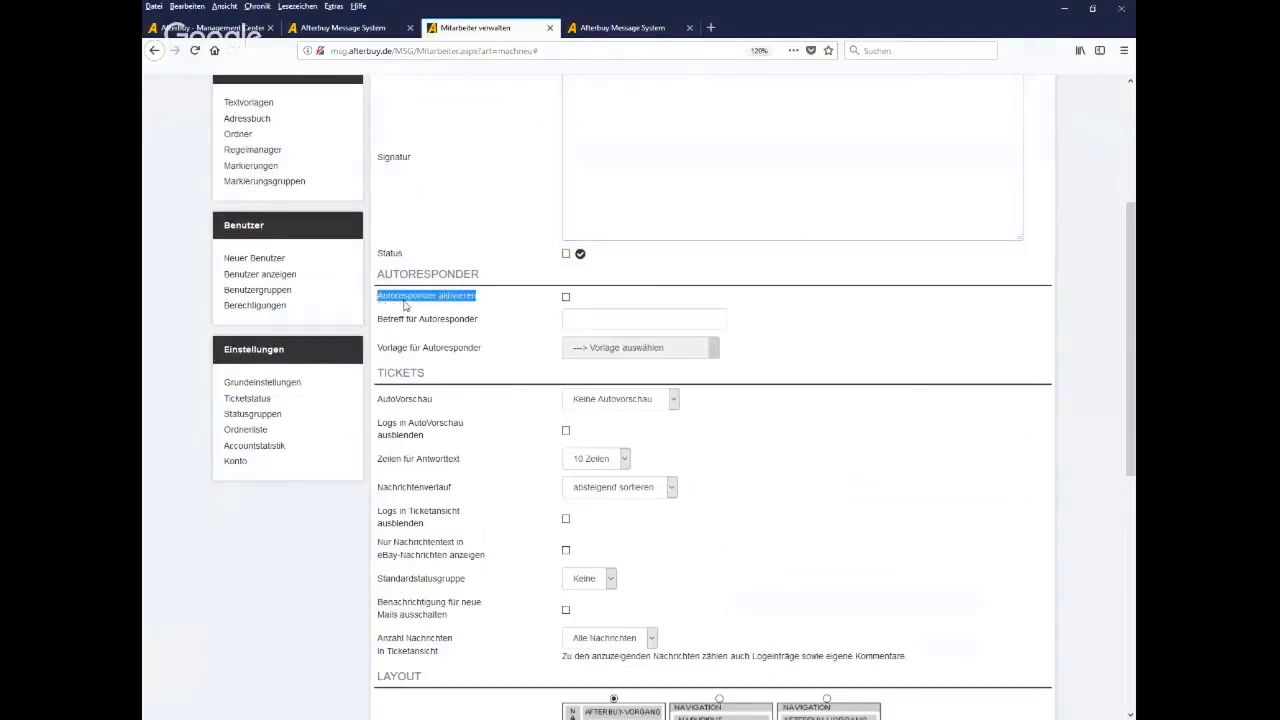
{"action": "left_click", "coordinate": [566, 297]}
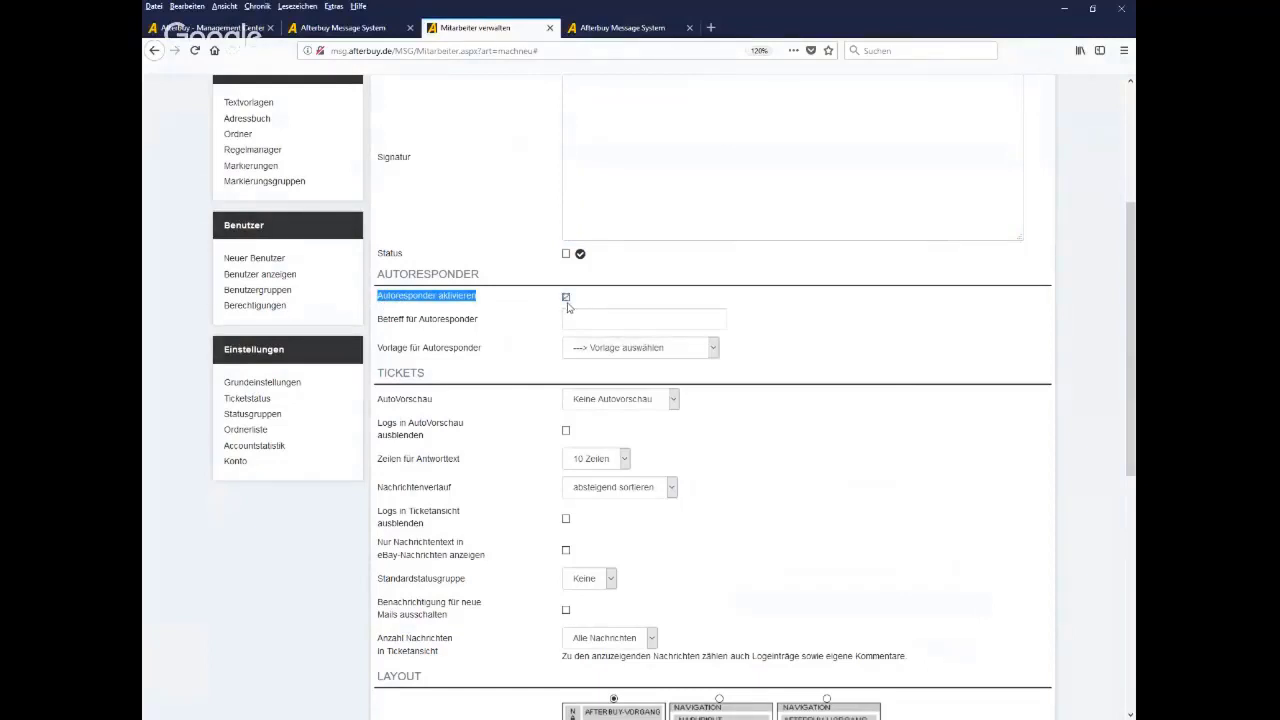
{"action": "left_click", "coordinate": [622, 350]}
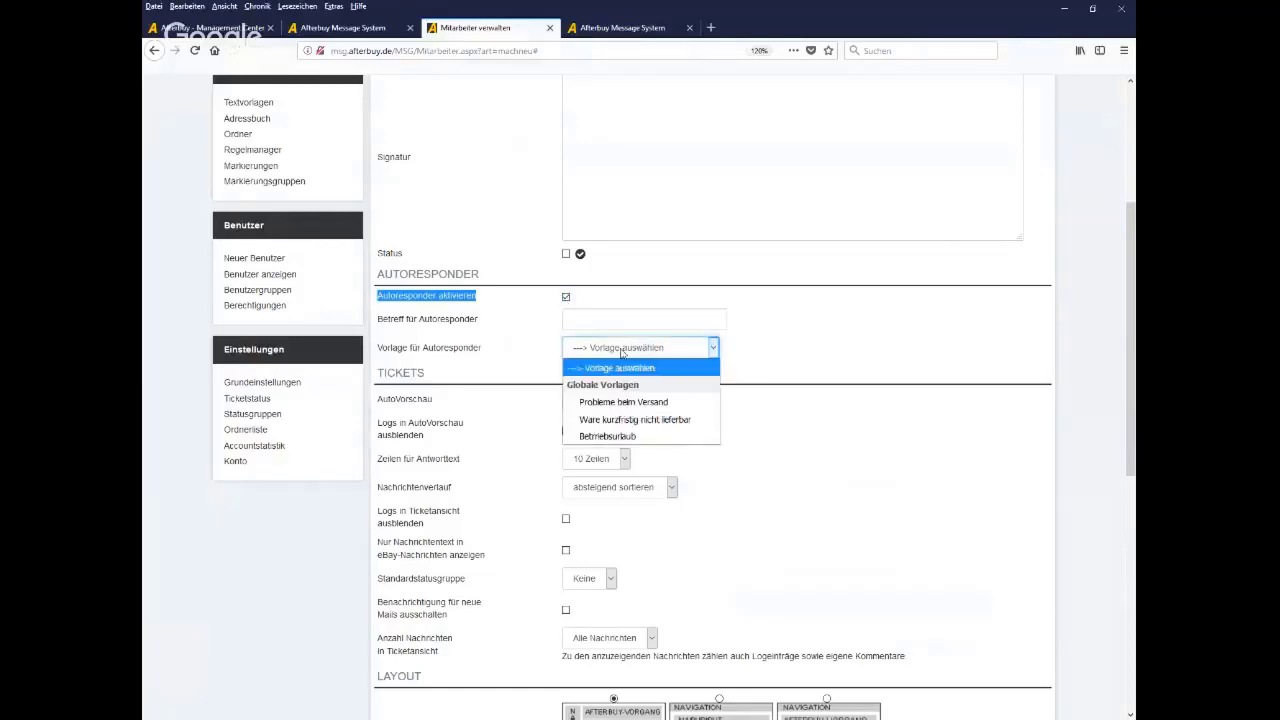
{"action": "left_click", "coordinate": [615, 437]}
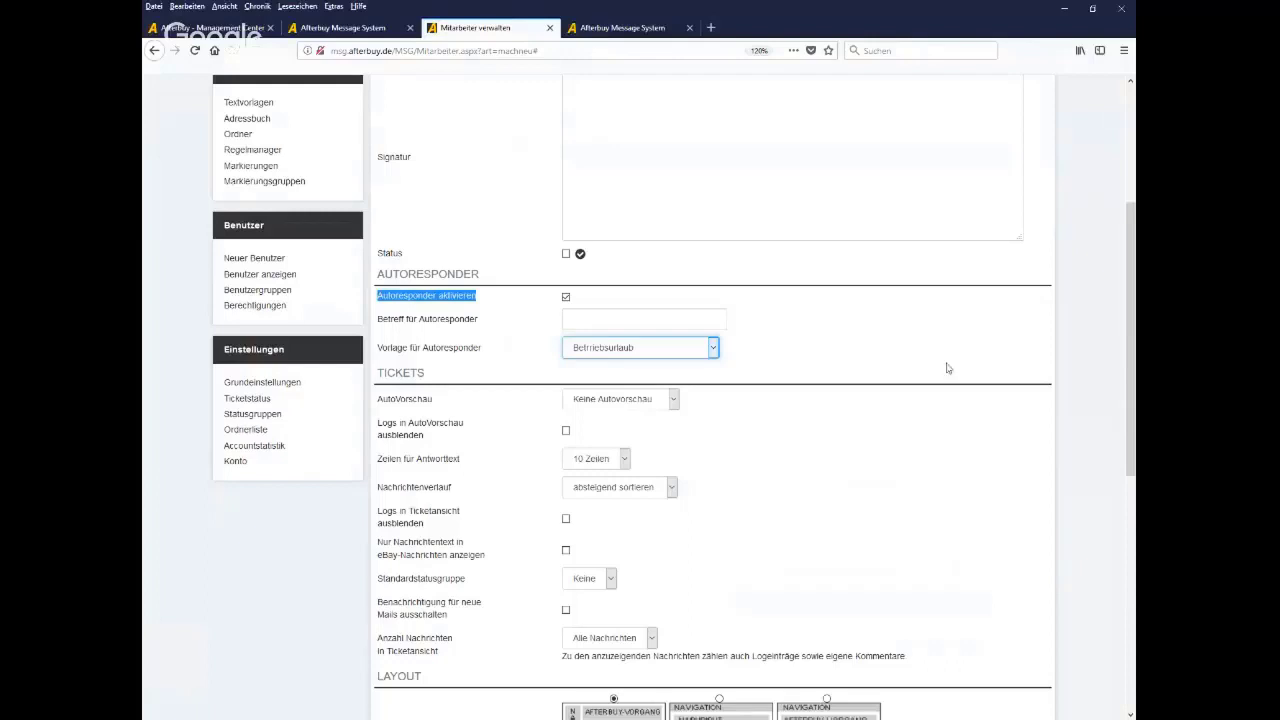
{"action": "left_click", "coordinate": [286, 277]}
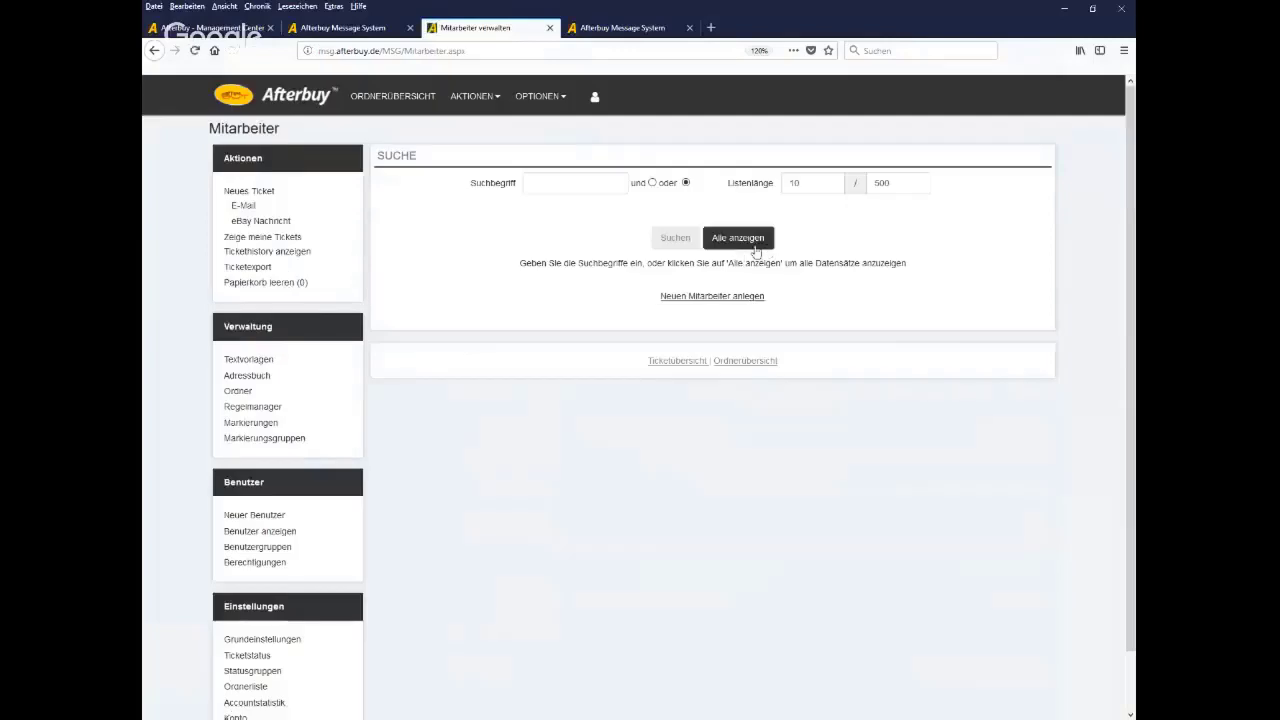
List the three existing employees, then go to the Berechtigungen security settings page
{"action": "left_click", "coordinate": [746, 245]}
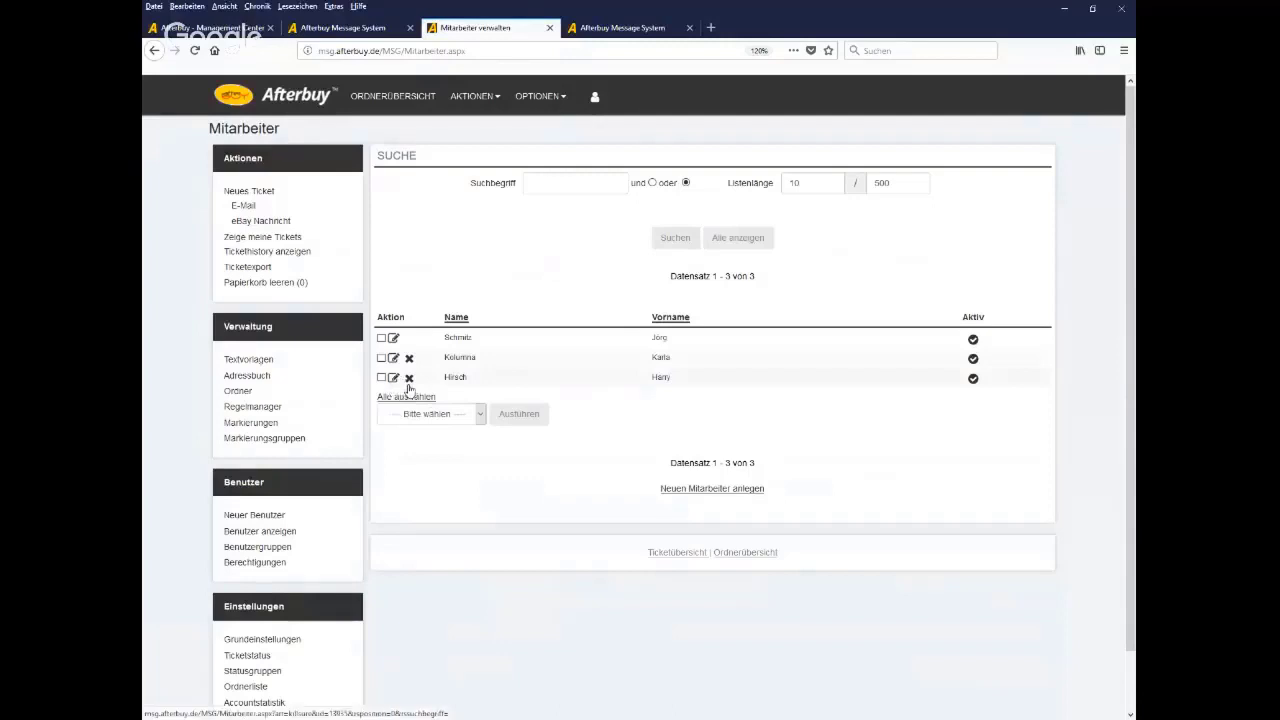
{"action": "left_click_drag", "start_coordinate": [474, 338], "coordinate": [443, 340]}
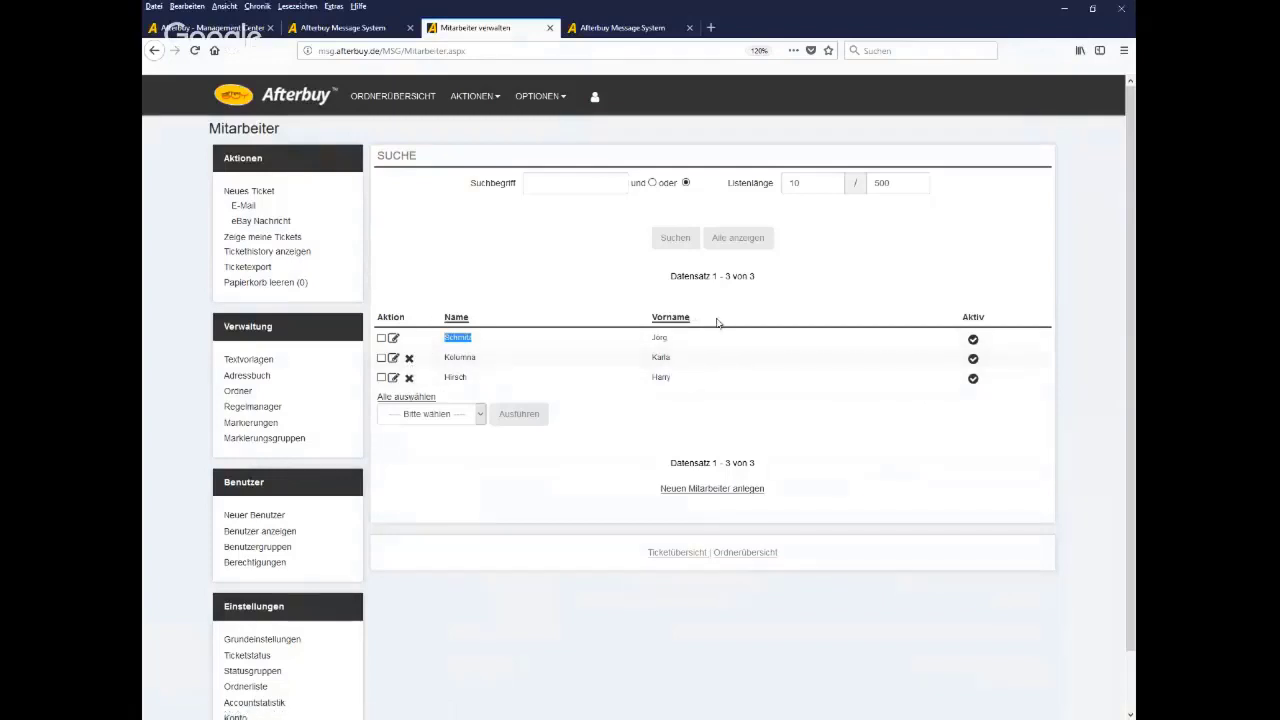
{"action": "scroll", "coordinate": [556, 538], "scroll_direction": "down", "scroll_amount": 1}
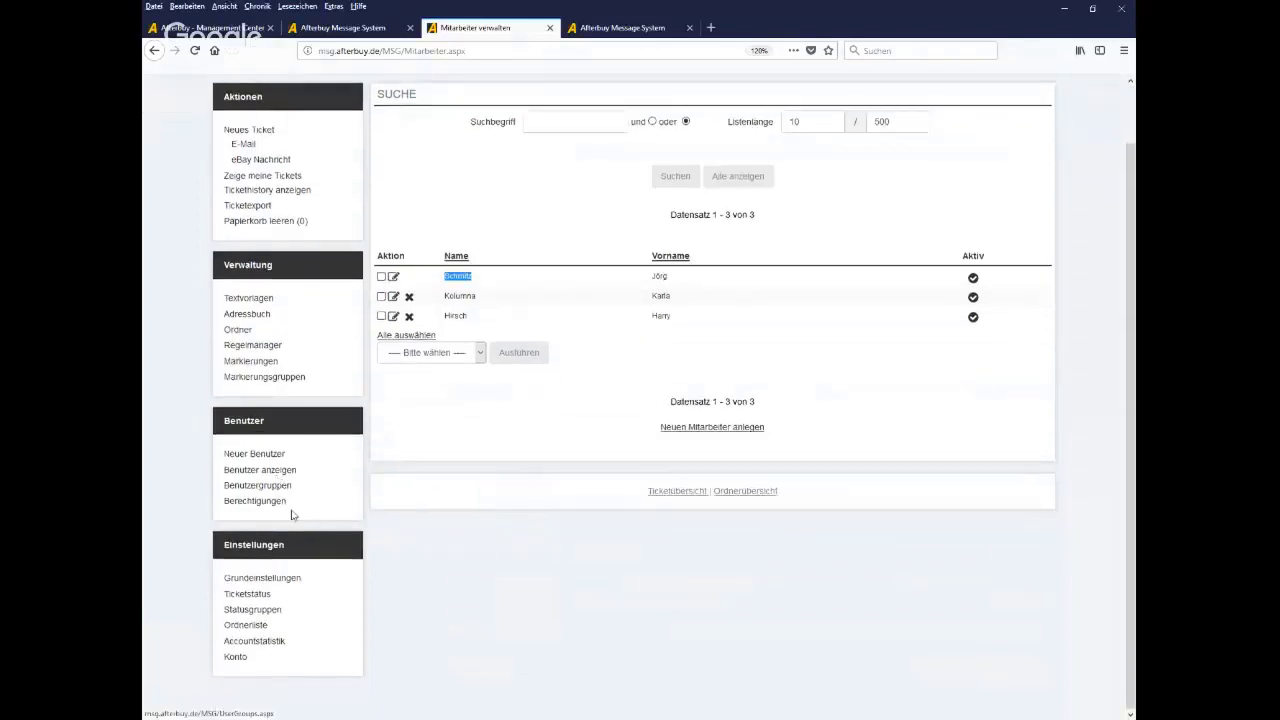
{"action": "left_click_drag", "start_coordinate": [292, 508], "coordinate": [226, 512]}
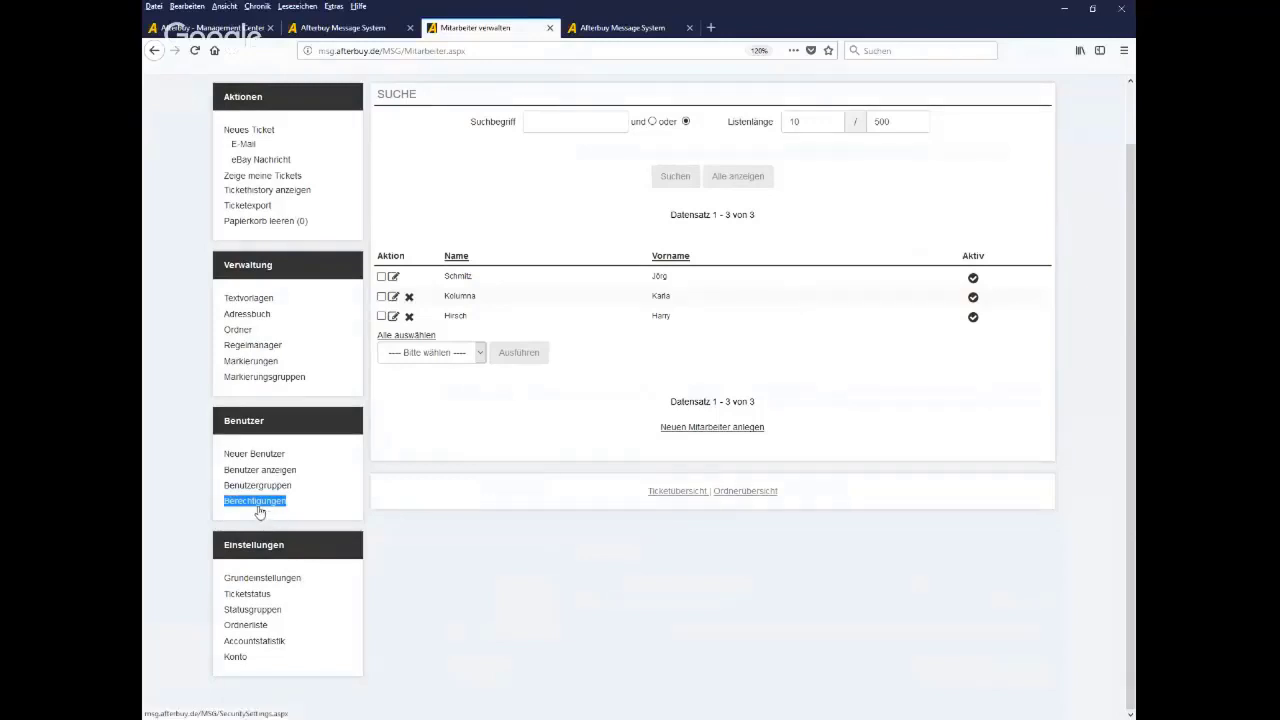
{"action": "left_click", "coordinate": [258, 503]}
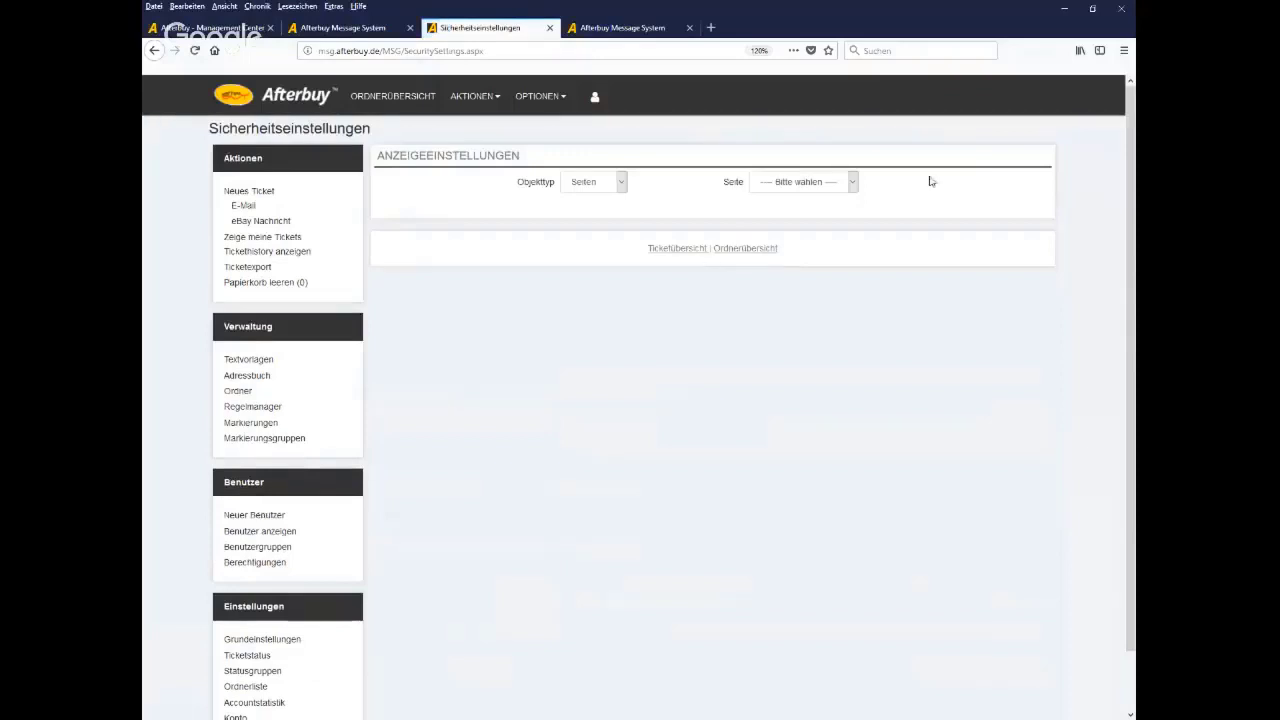
Switch the security settings to object type Benutzer and load one employee's permission table
{"action": "left_click", "coordinate": [833, 189]}
{"action": "left_click", "coordinate": [573, 185]}
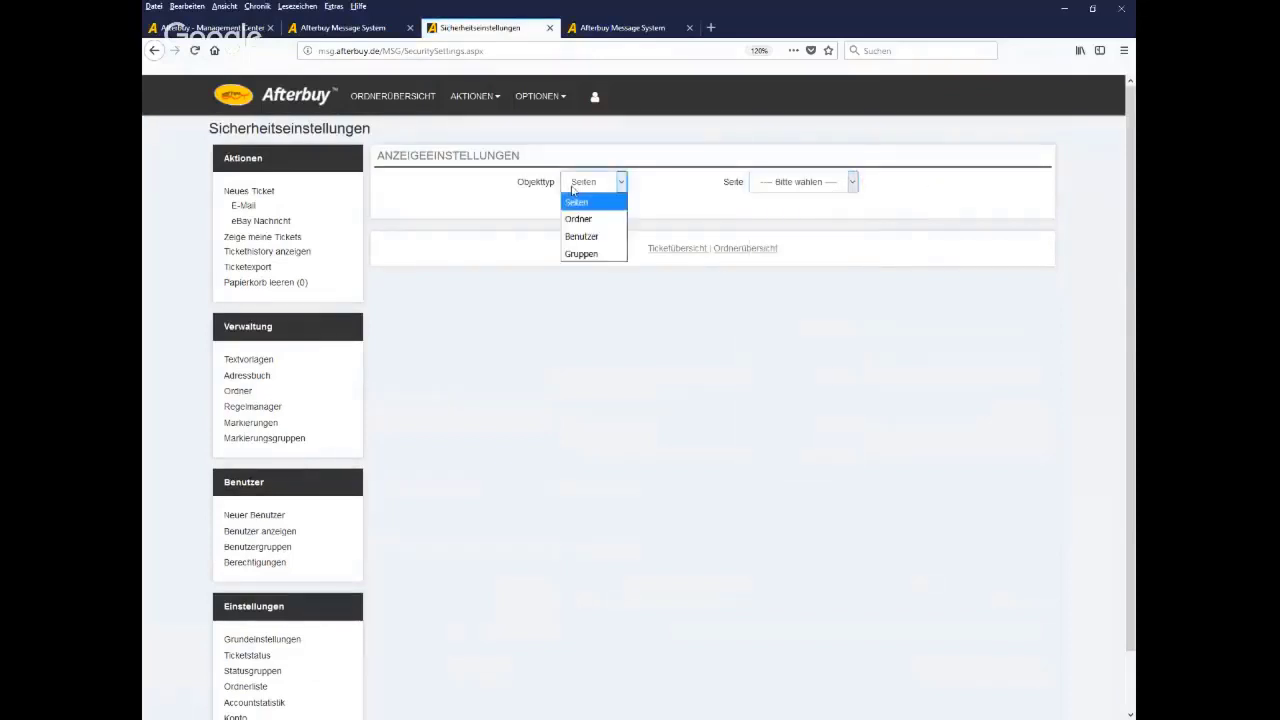
{"action": "left_click", "coordinate": [582, 236]}
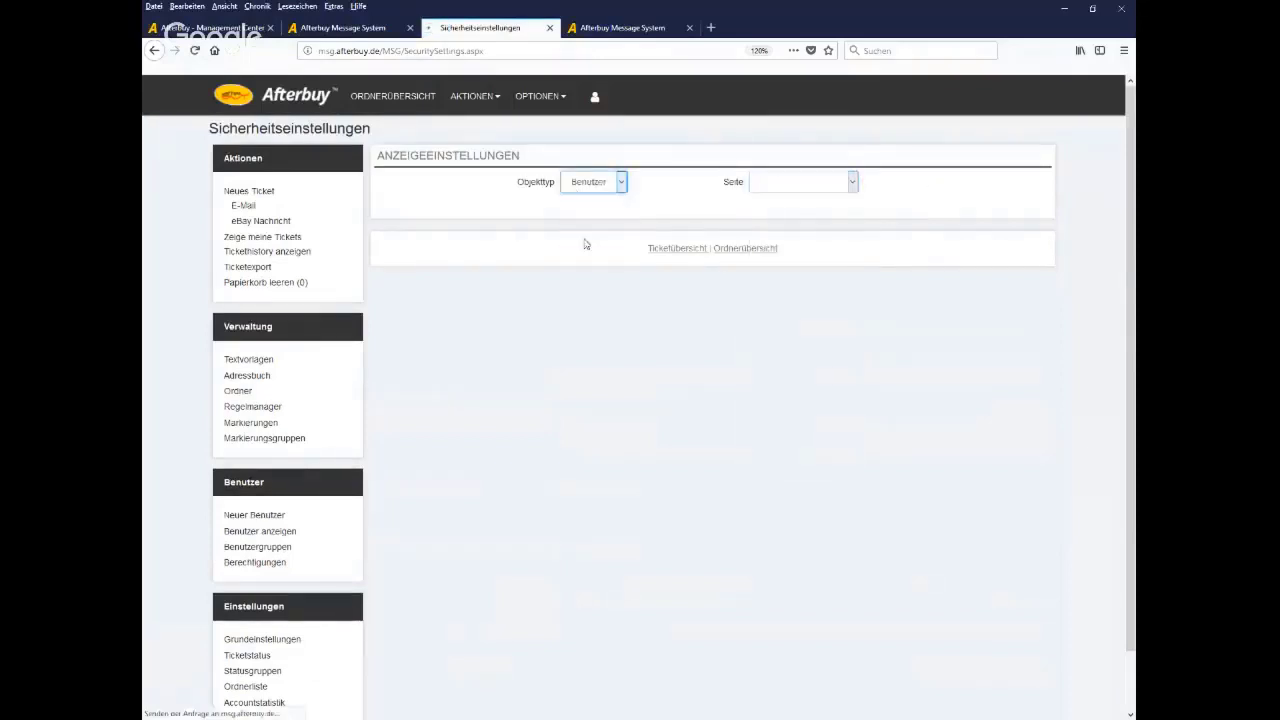
{"action": "left_click", "coordinate": [821, 188]}
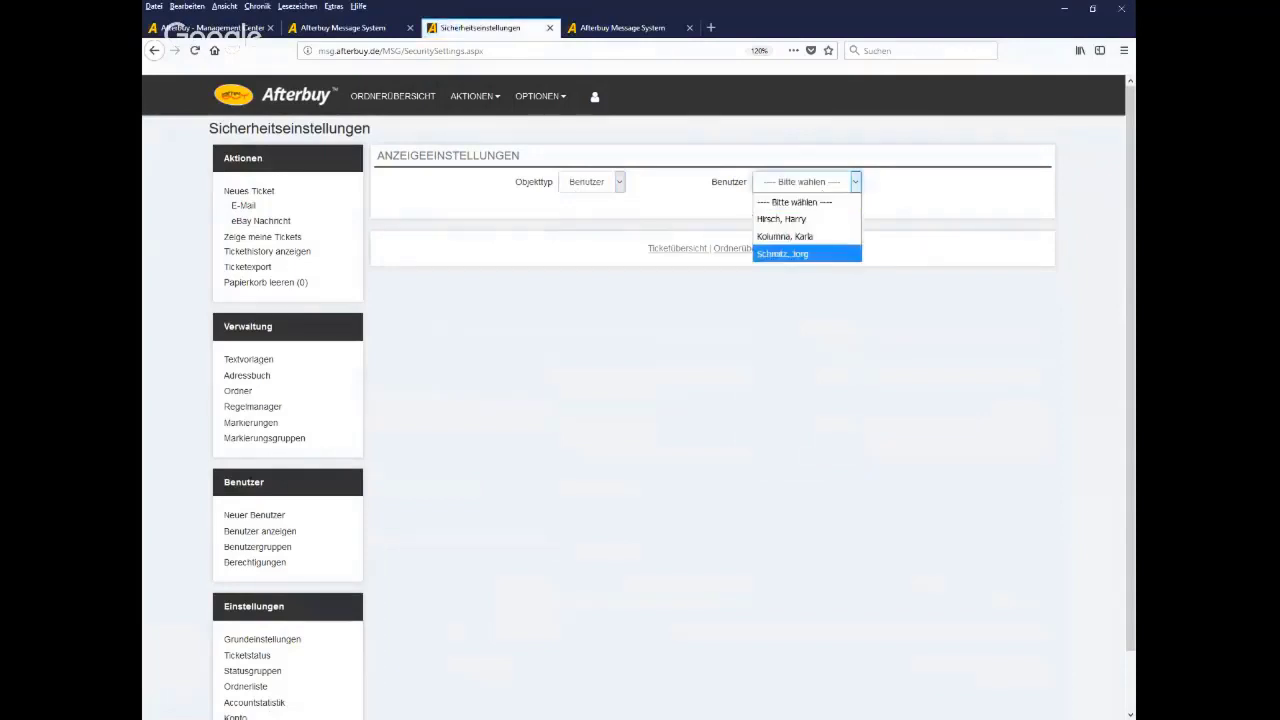
{"action": "left_click", "coordinate": [804, 252]}
Grant the employee Lesen and Schreiben on Ordnerübersicht and Zugriff on the eBay folder
{"action": "scroll", "coordinate": [1037, 300], "scroll_direction": "down", "scroll_amount": 1}
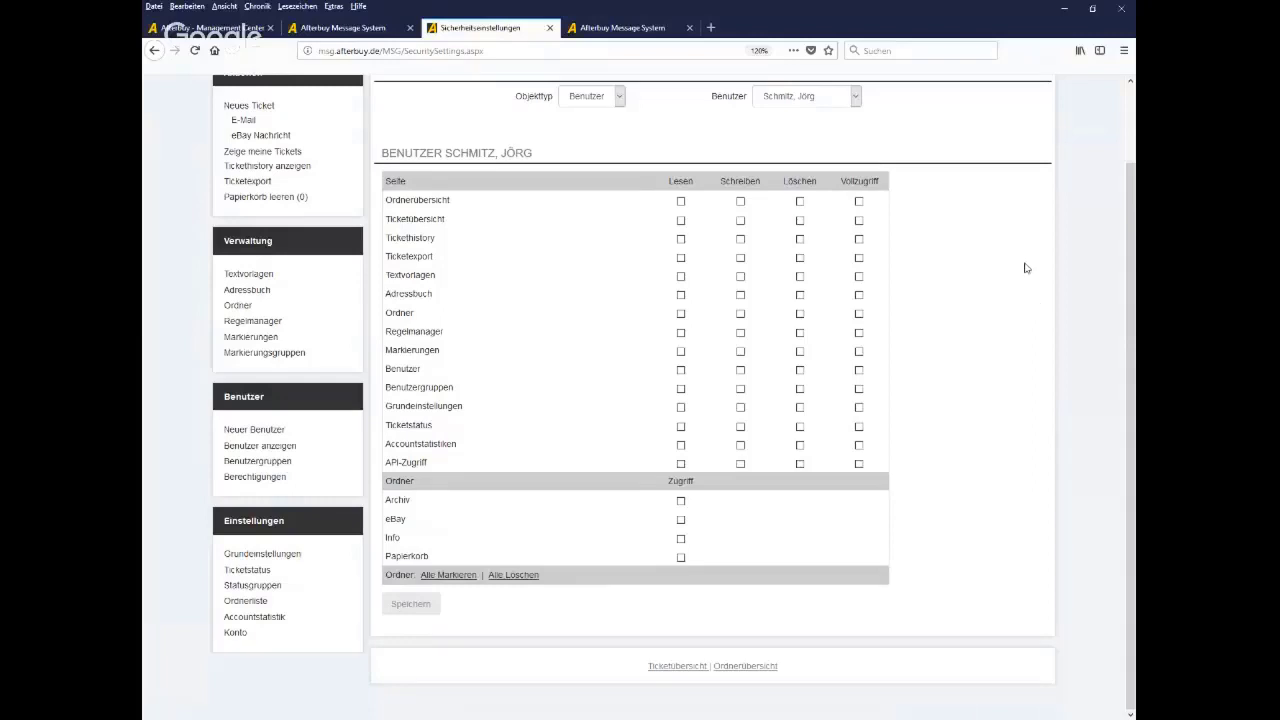
{"action": "left_click", "coordinate": [680, 203]}
{"action": "left_click", "coordinate": [741, 206]}
{"action": "left_click", "coordinate": [681, 520]}
{"action": "left_click", "coordinate": [600, 97]}
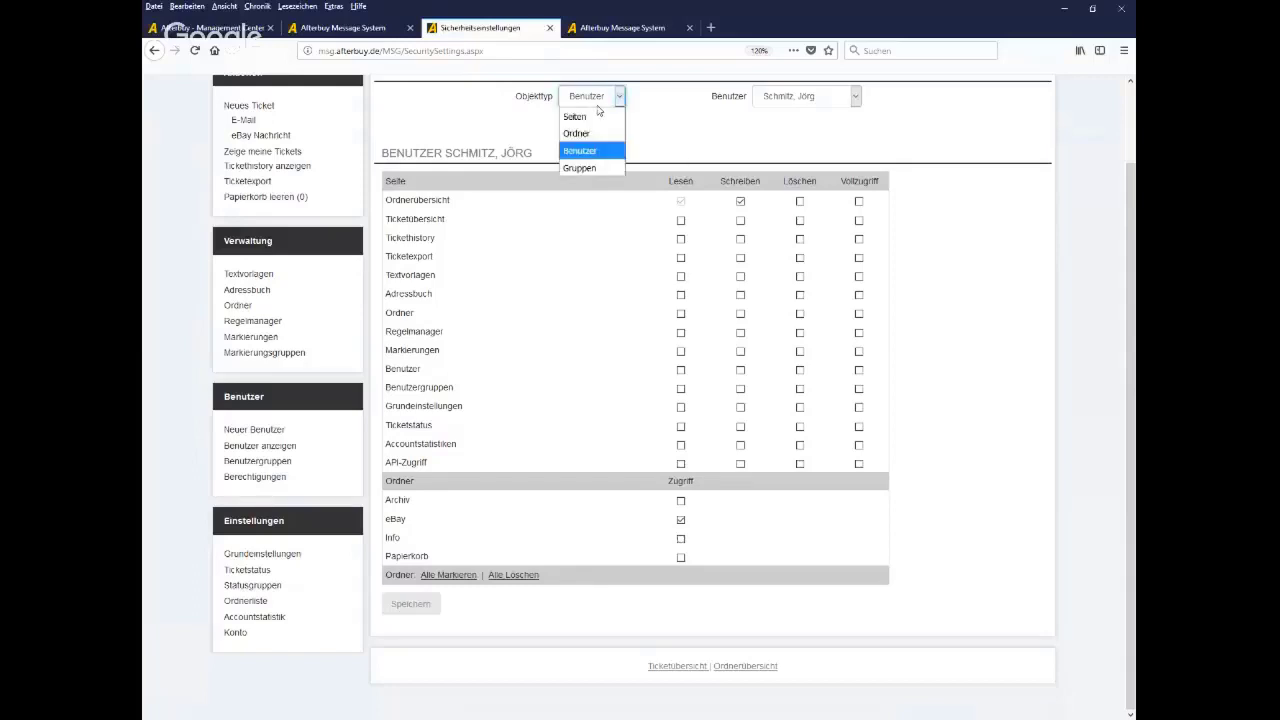
Browse the available folders and pages under the Ordner and Seiten object types without selecting any
{"action": "left_click", "coordinate": [590, 133]}
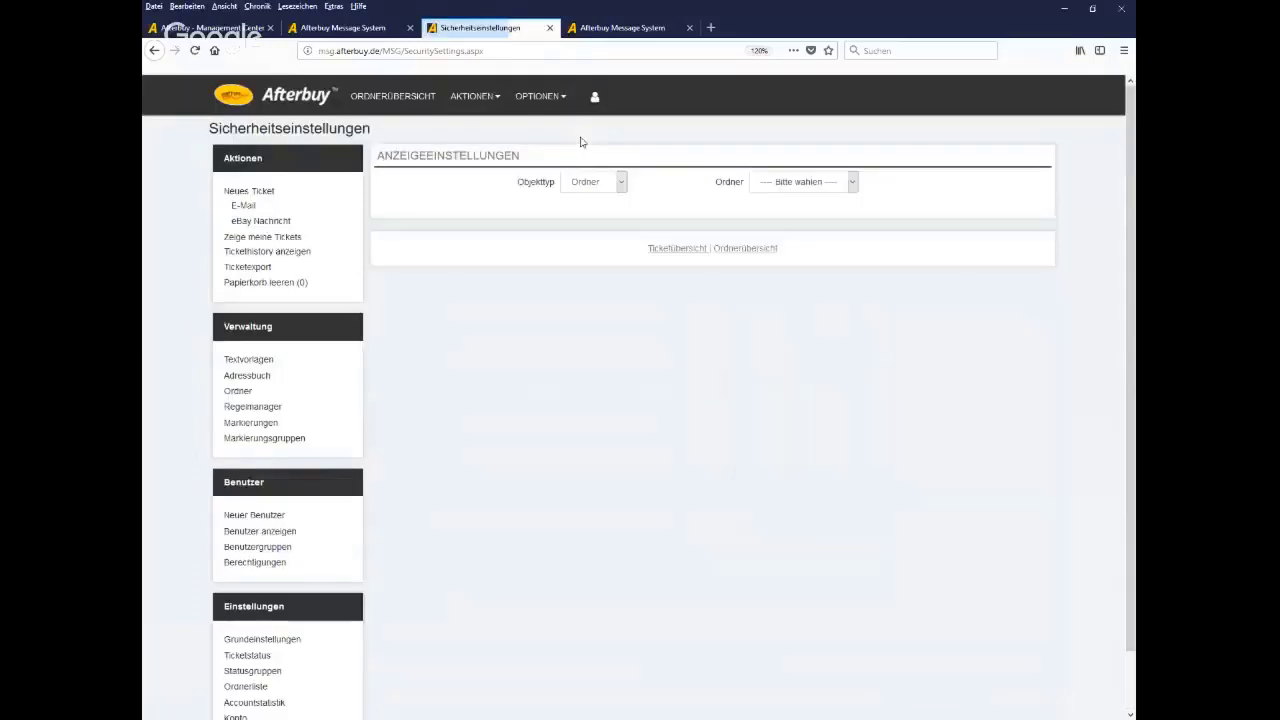
{"action": "left_click", "coordinate": [830, 182]}
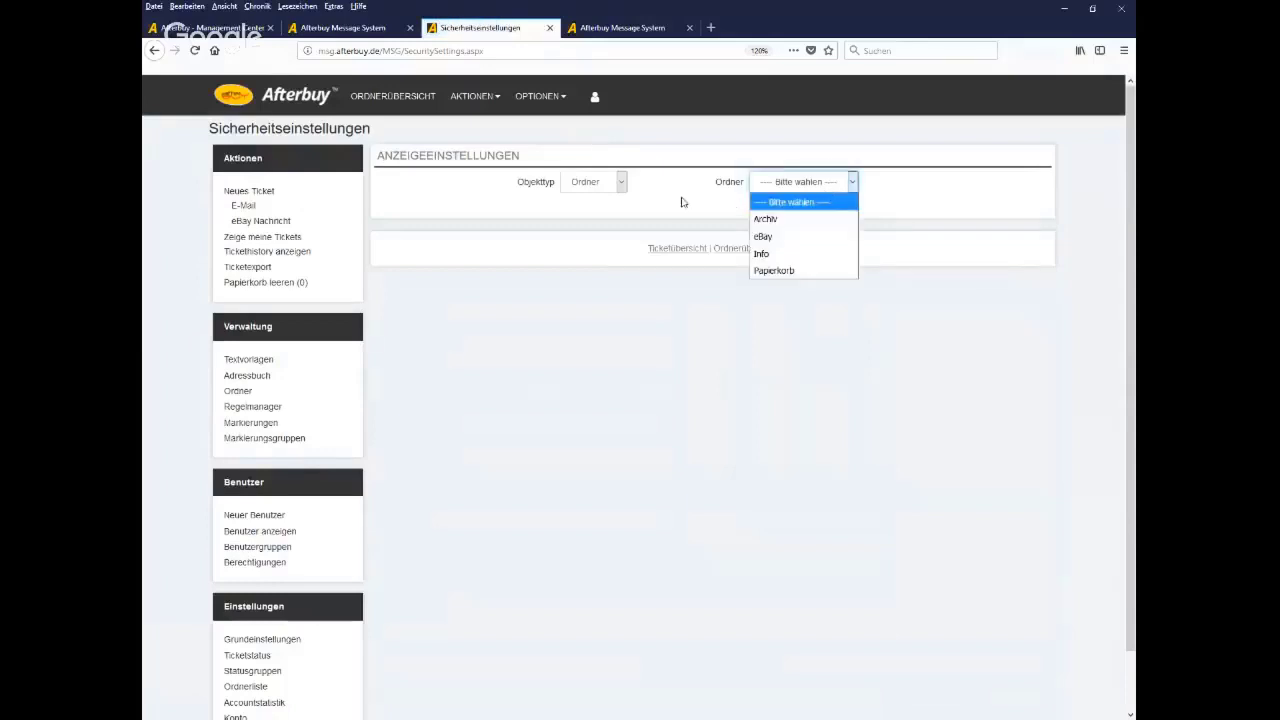
{"action": "left_click", "coordinate": [615, 193]}
{"action": "left_click", "coordinate": [615, 182]}
{"action": "left_click", "coordinate": [590, 201]}
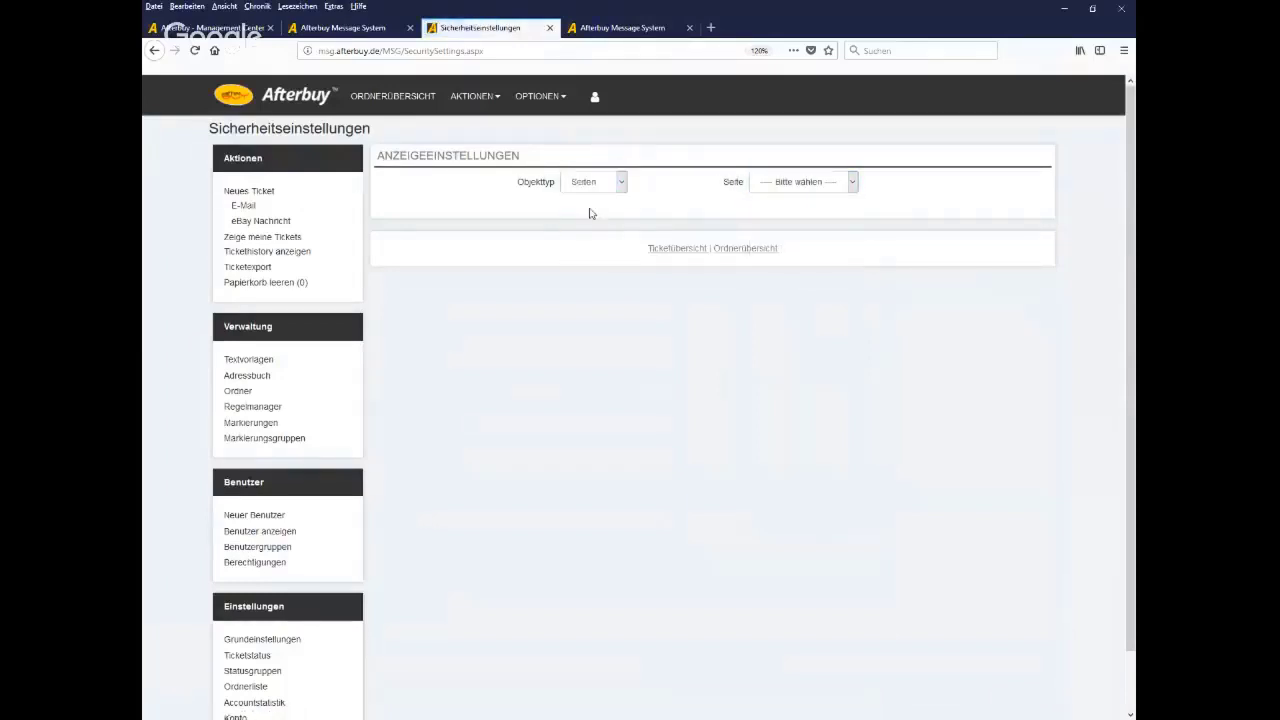
{"action": "left_click", "coordinate": [832, 183]}
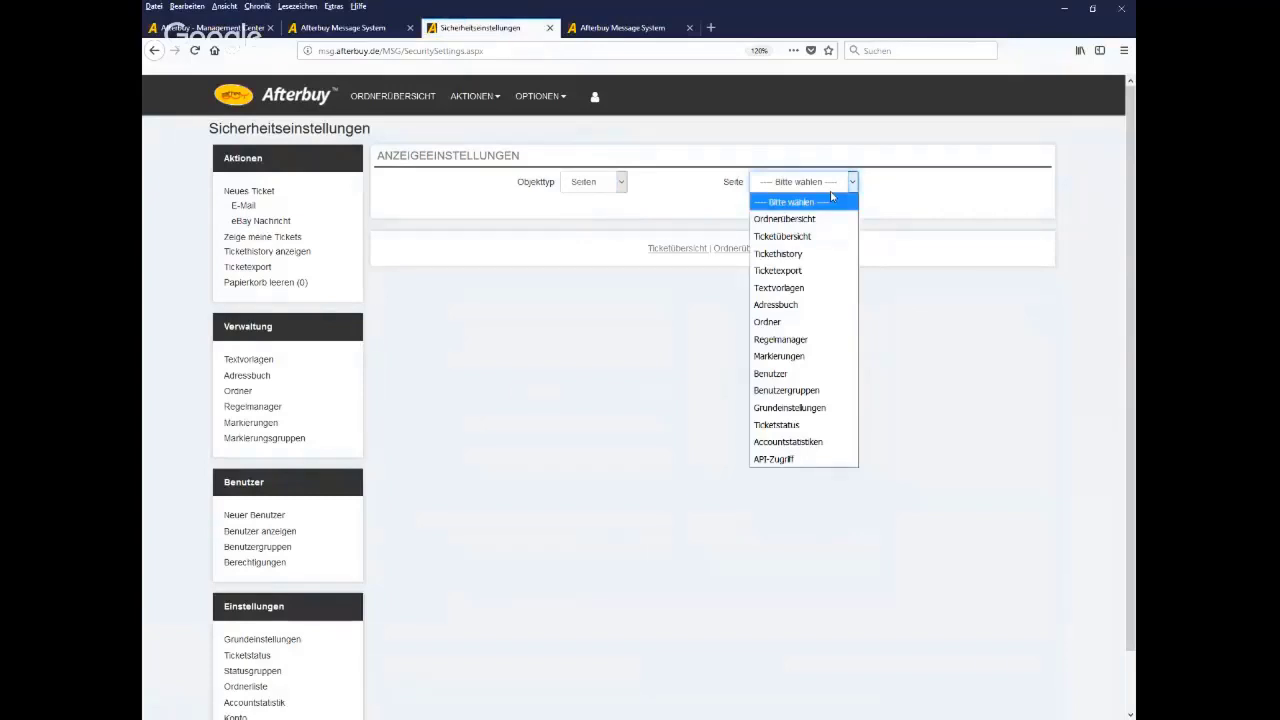
{"action": "left_click", "coordinate": [640, 206]}
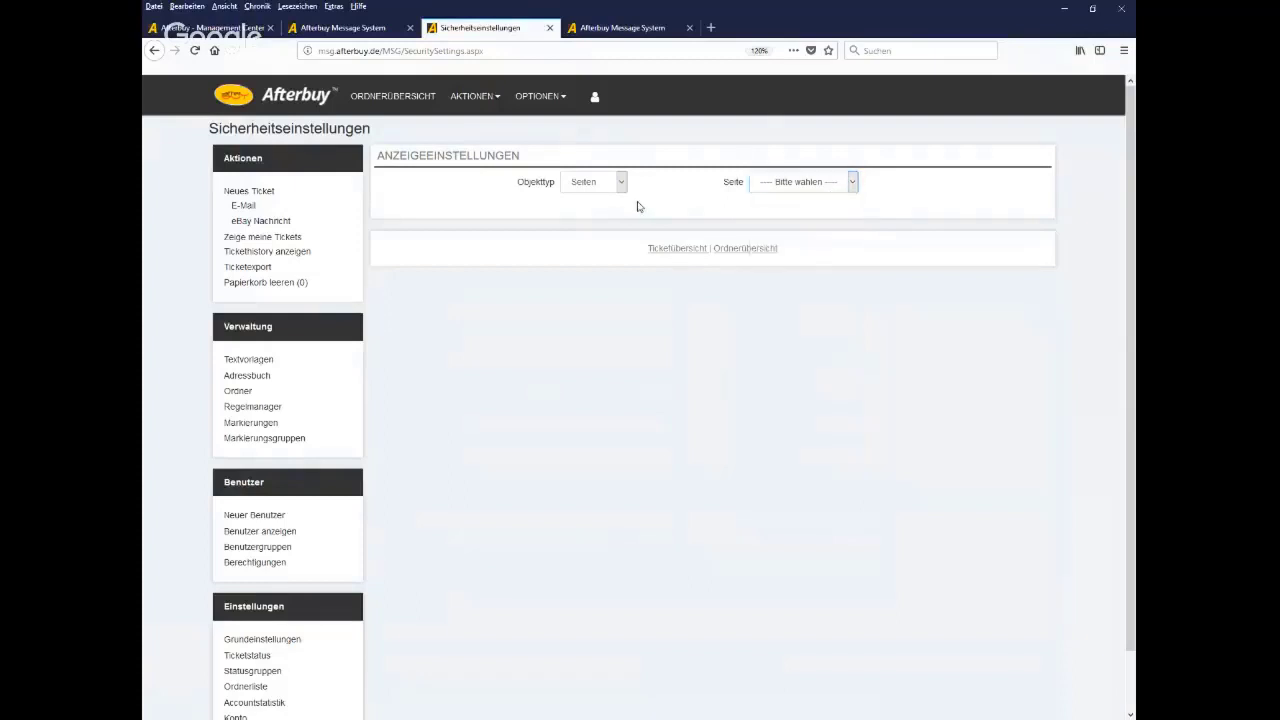
Set Objekttyp to Benutzer and view the user list, leaving no user picked
{"action": "left_click", "coordinate": [600, 188]}
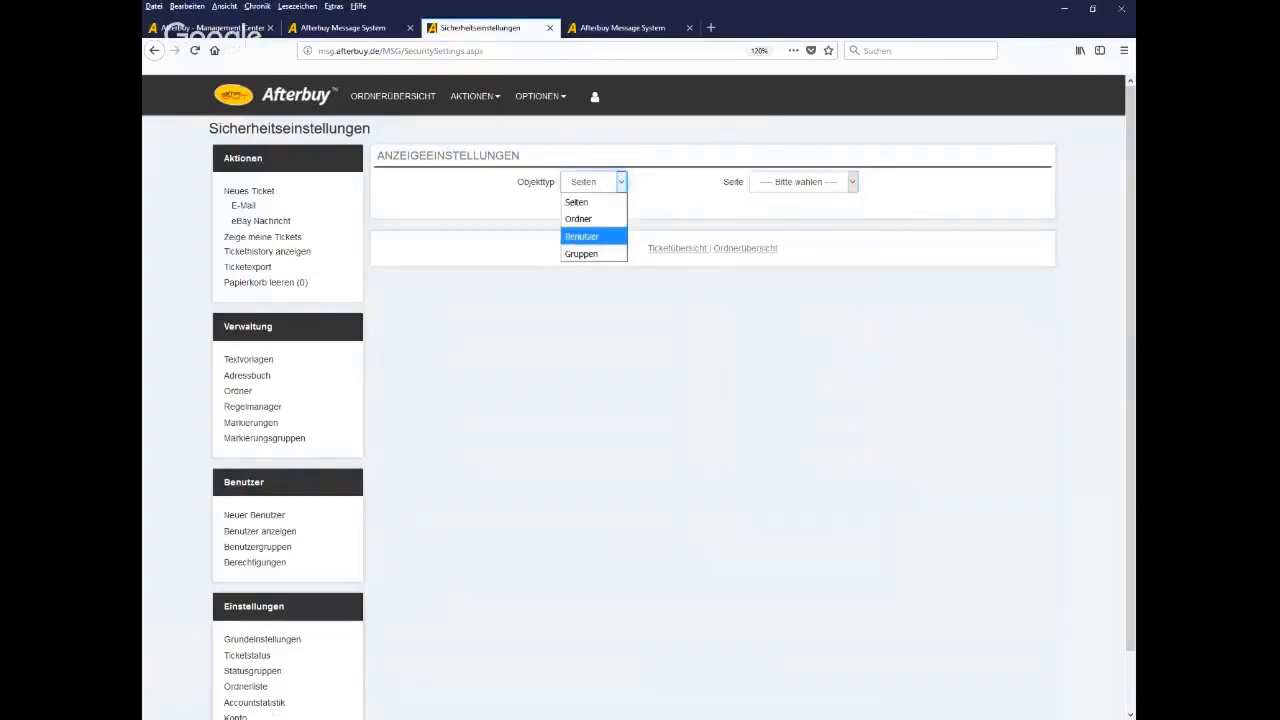
{"action": "left_click", "coordinate": [585, 236]}
{"action": "left_click", "coordinate": [805, 190]}
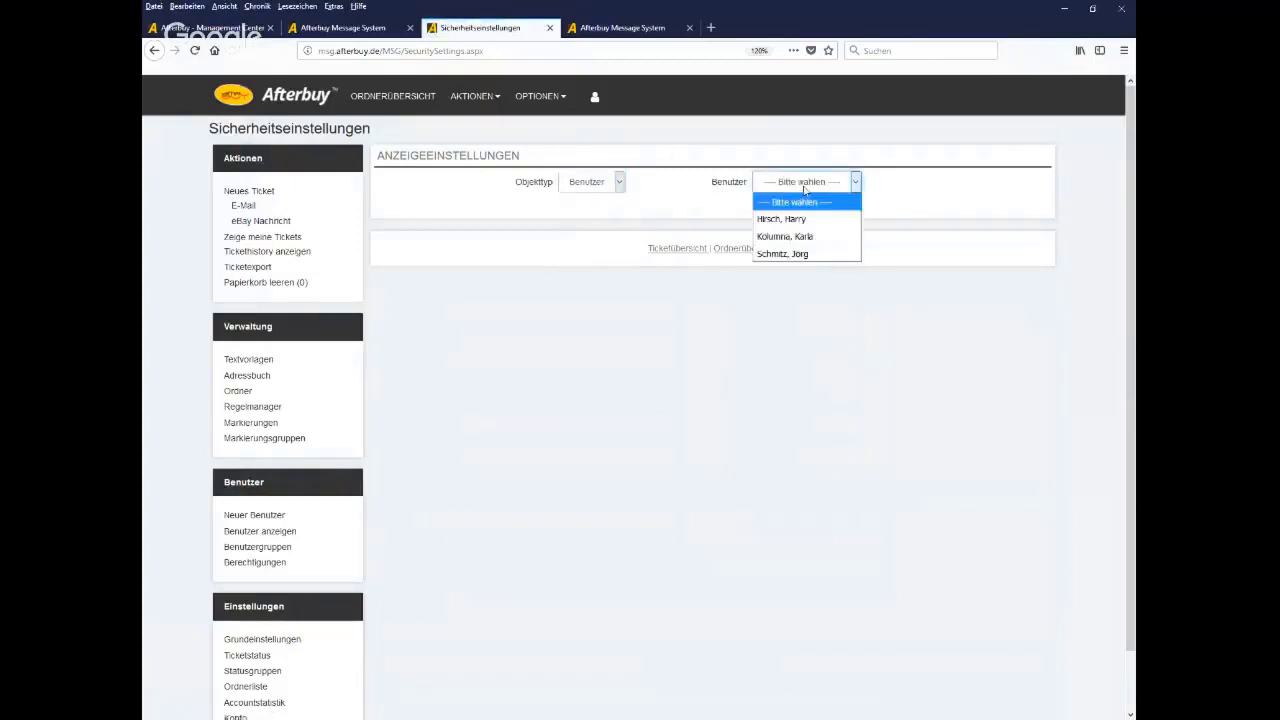
{"action": "left_click", "coordinate": [632, 445]}
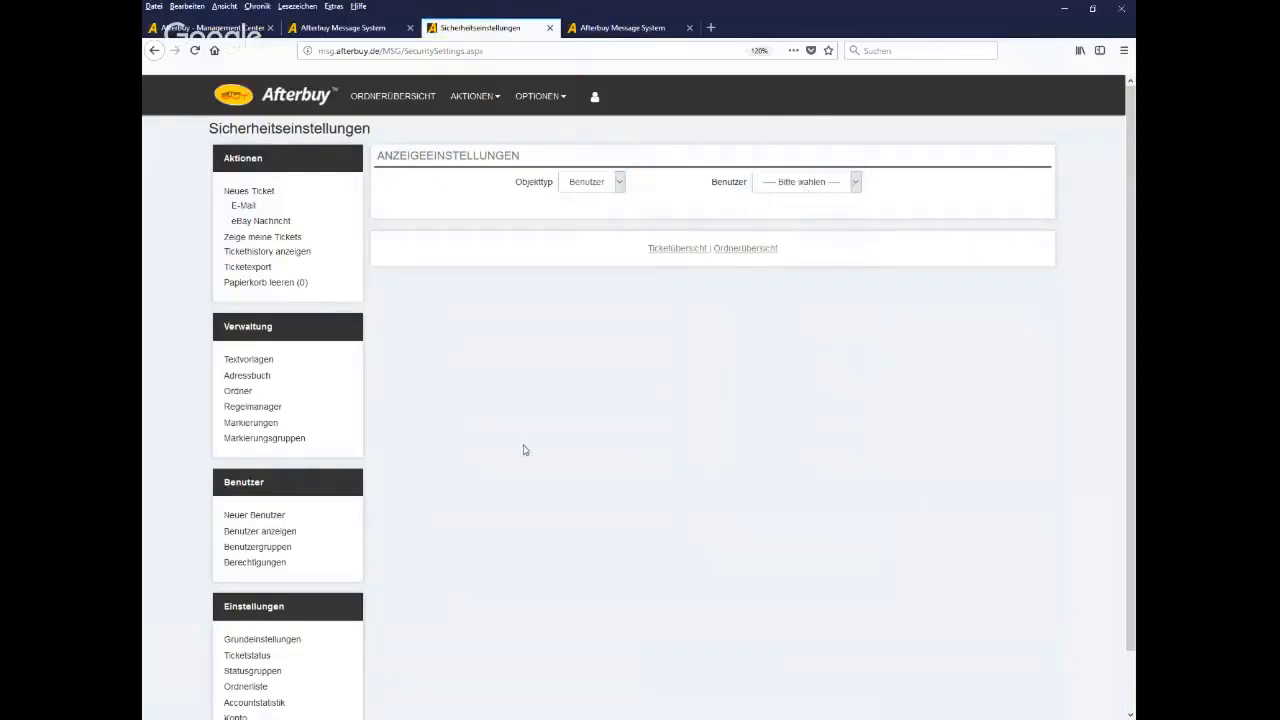
{"action": "scroll", "coordinate": [445, 452], "scroll_direction": "down", "scroll_amount": 1}
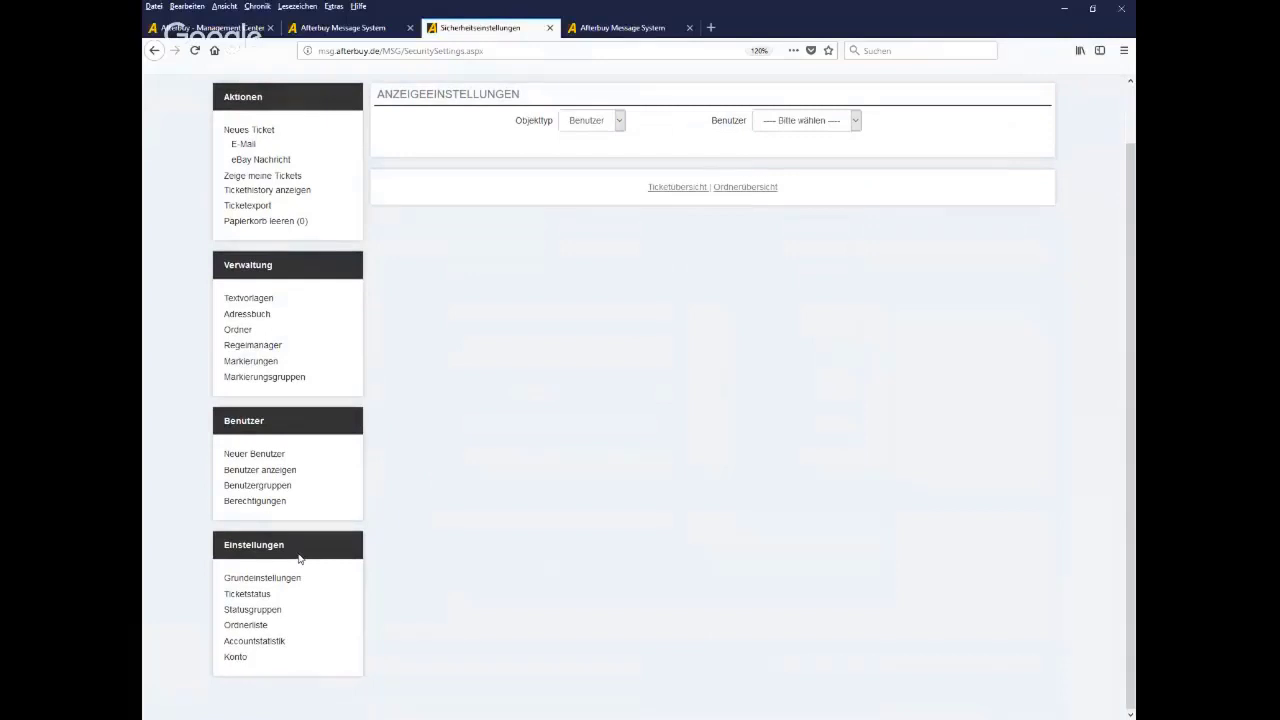
Edit the first employee's profile and change Layout Theming from Modern to Classic
{"action": "left_click", "coordinate": [278, 483]}
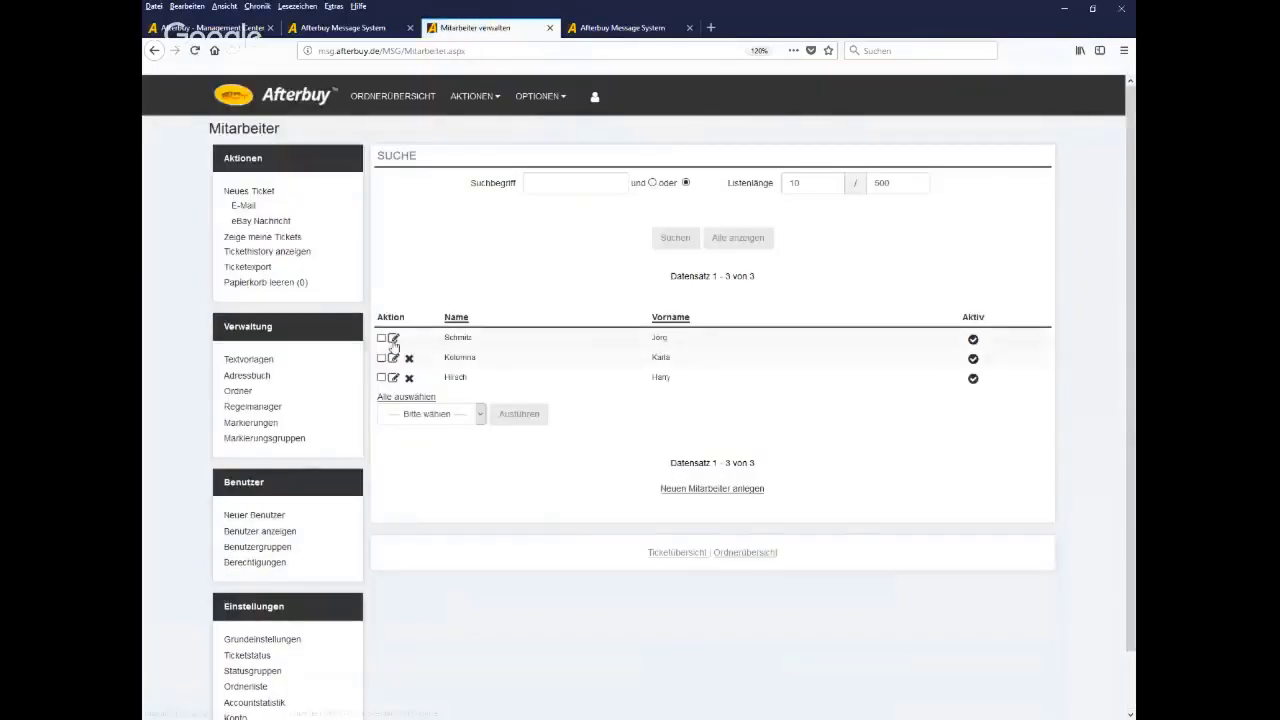
{"action": "left_click", "coordinate": [393, 342]}
{"action": "scroll", "coordinate": [750, 500], "scroll_direction": "down", "scroll_amount": 6}
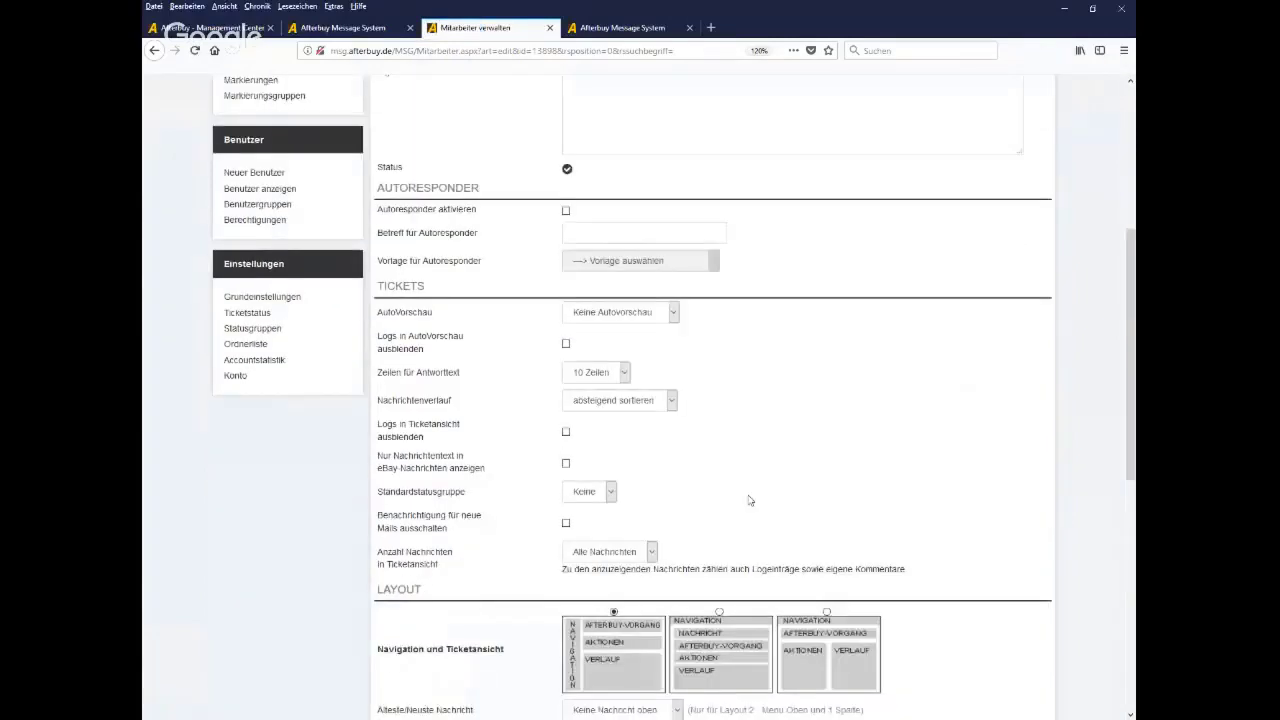
{"action": "scroll", "coordinate": [750, 500], "scroll_direction": "down", "scroll_amount": 5}
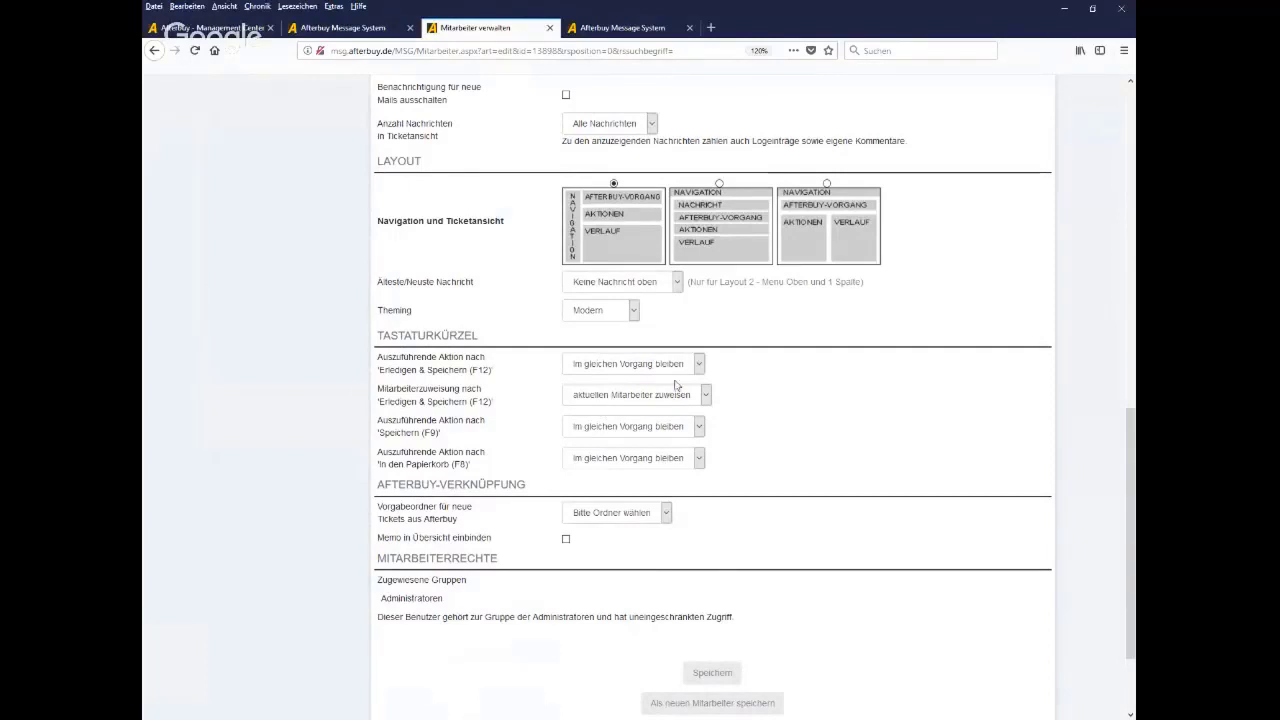
{"action": "left_click", "coordinate": [634, 316]}
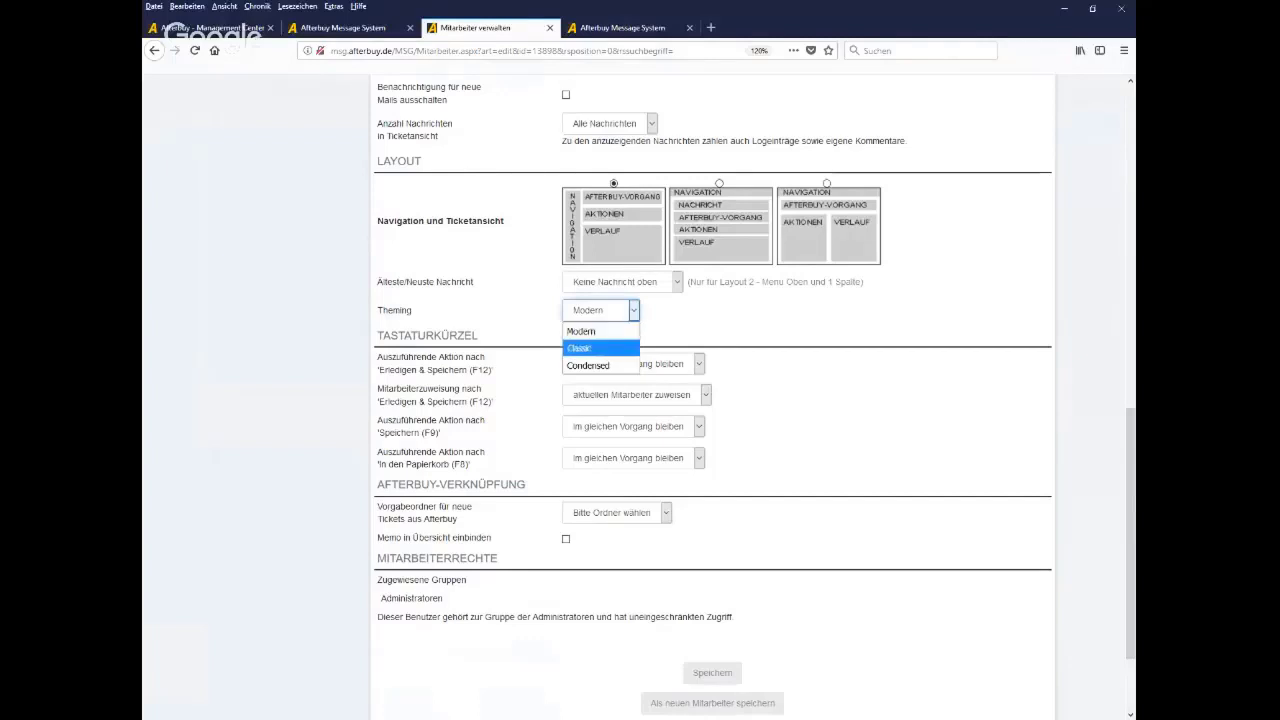
{"action": "left_click", "coordinate": [583, 354]}
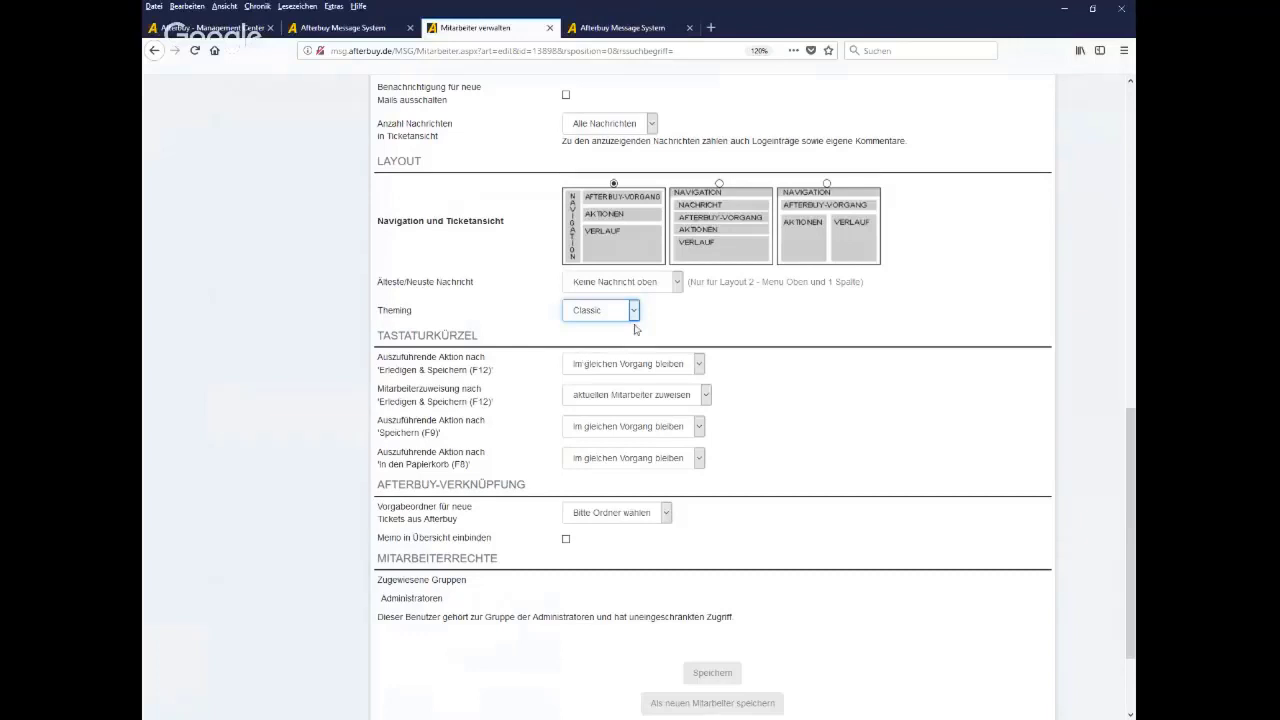
Review the Theming options toward Condensed again, keeping Classic selected
{"action": "left_click", "coordinate": [634, 316]}
{"action": "key", "text": "Down"}
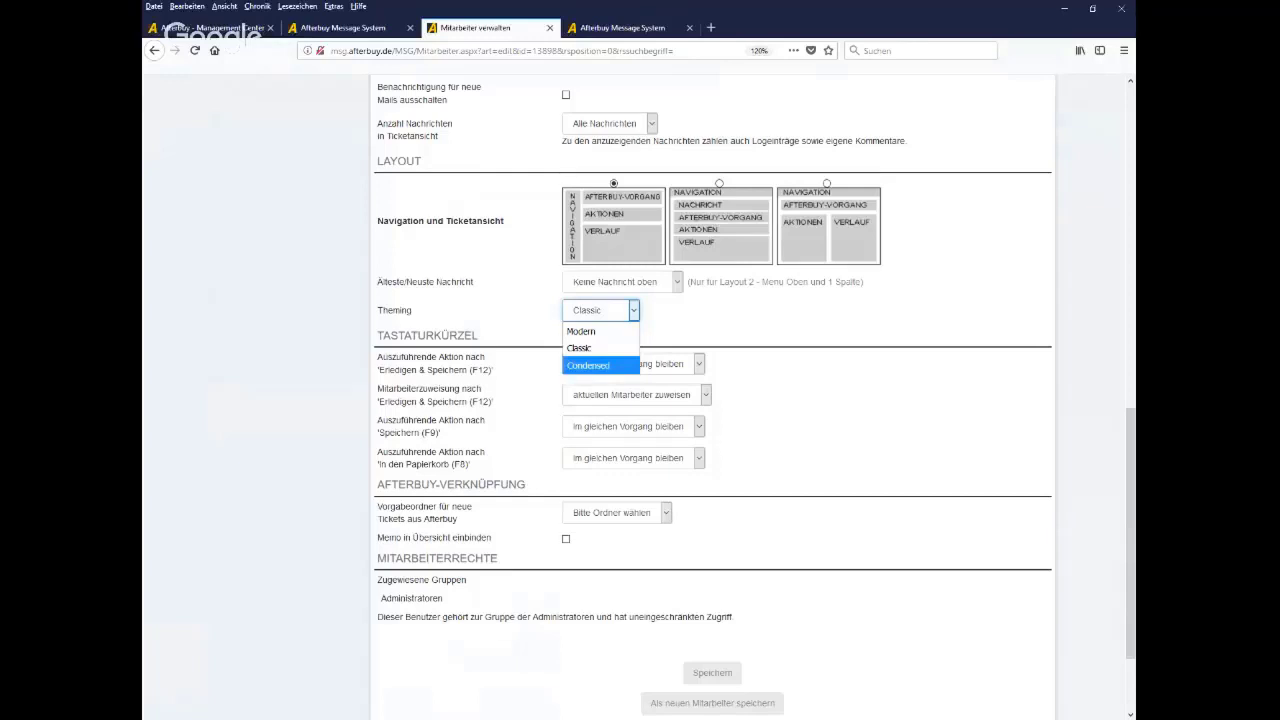
{"action": "left_click", "coordinate": [422, 326]}
{"action": "left_click_drag", "start_coordinate": [422, 326], "coordinate": [380, 320]}
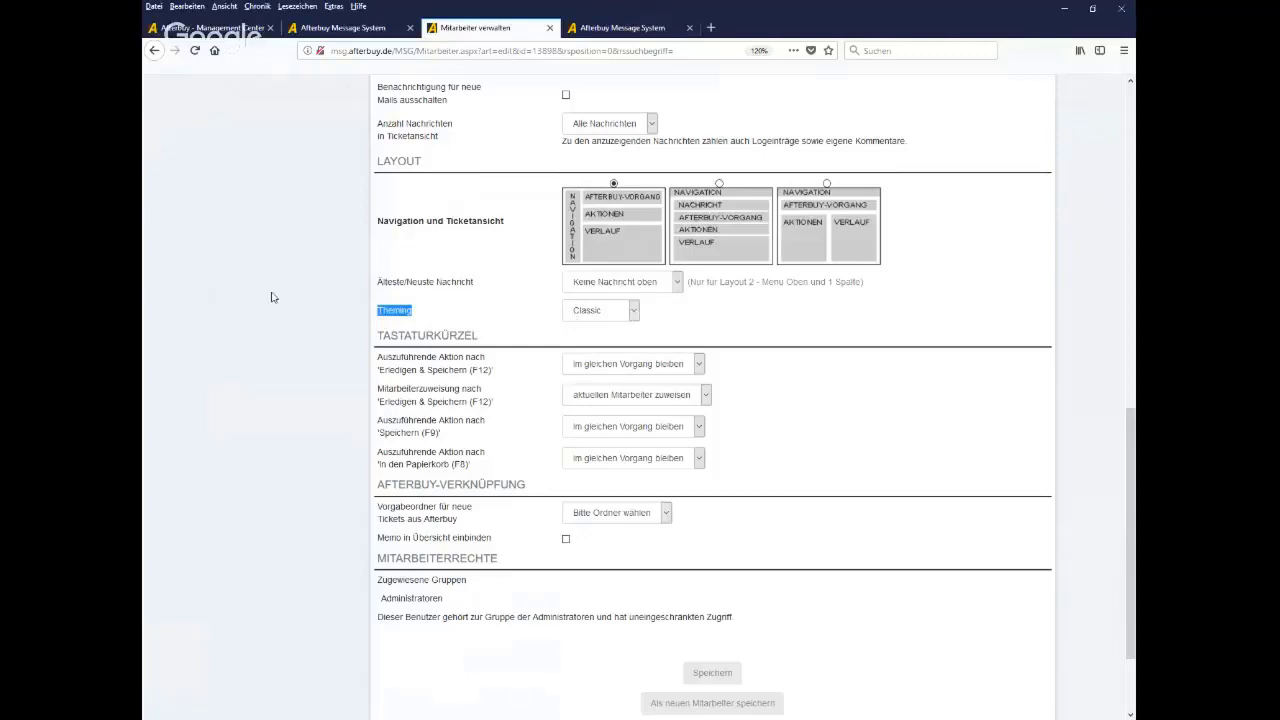
{"action": "scroll", "coordinate": [272, 297], "scroll_direction": "up", "scroll_amount": 2}
{"action": "scroll", "coordinate": [272, 297], "scroll_direction": "up", "scroll_amount": 6}
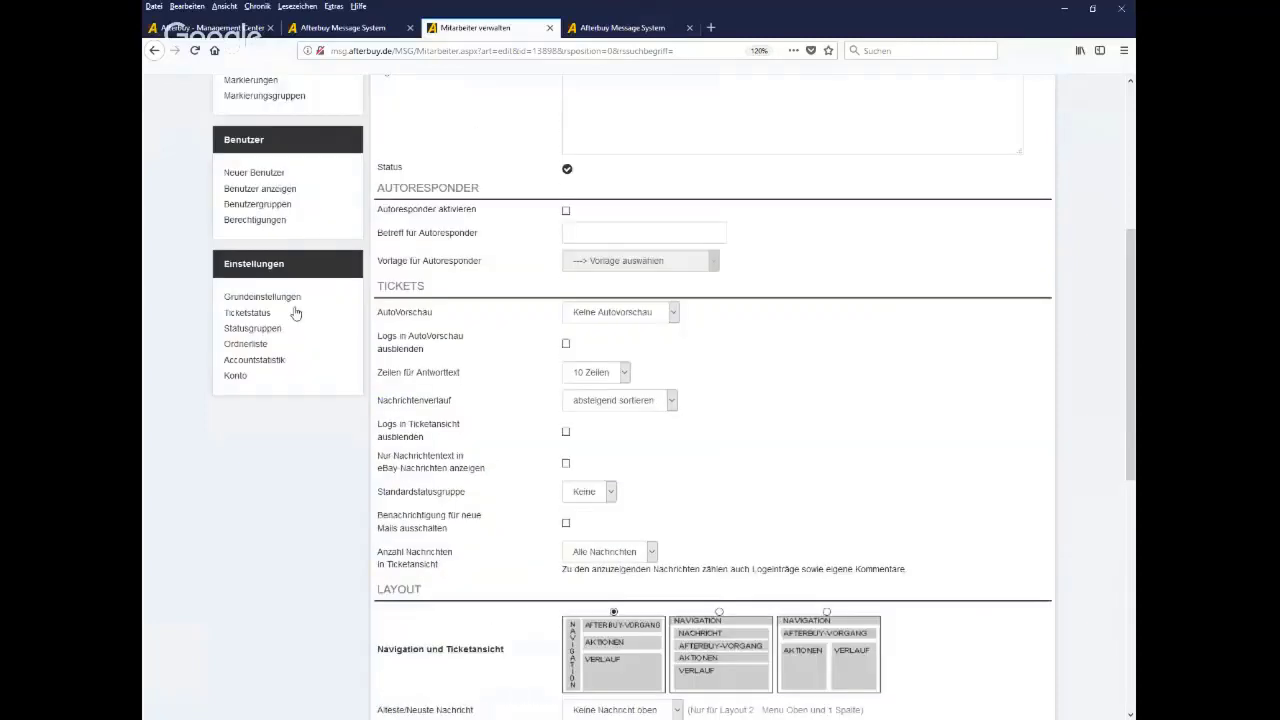
{"action": "scroll", "coordinate": [294, 311], "scroll_direction": "down", "scroll_amount": 2}
{"action": "left_click_drag", "start_coordinate": [291, 180], "coordinate": [224, 197]}
From Grundeinstellungen, open the eBay Notifications status overview for the Afterbuy-Sales-Team account
{"action": "left_click", "coordinate": [279, 220]}
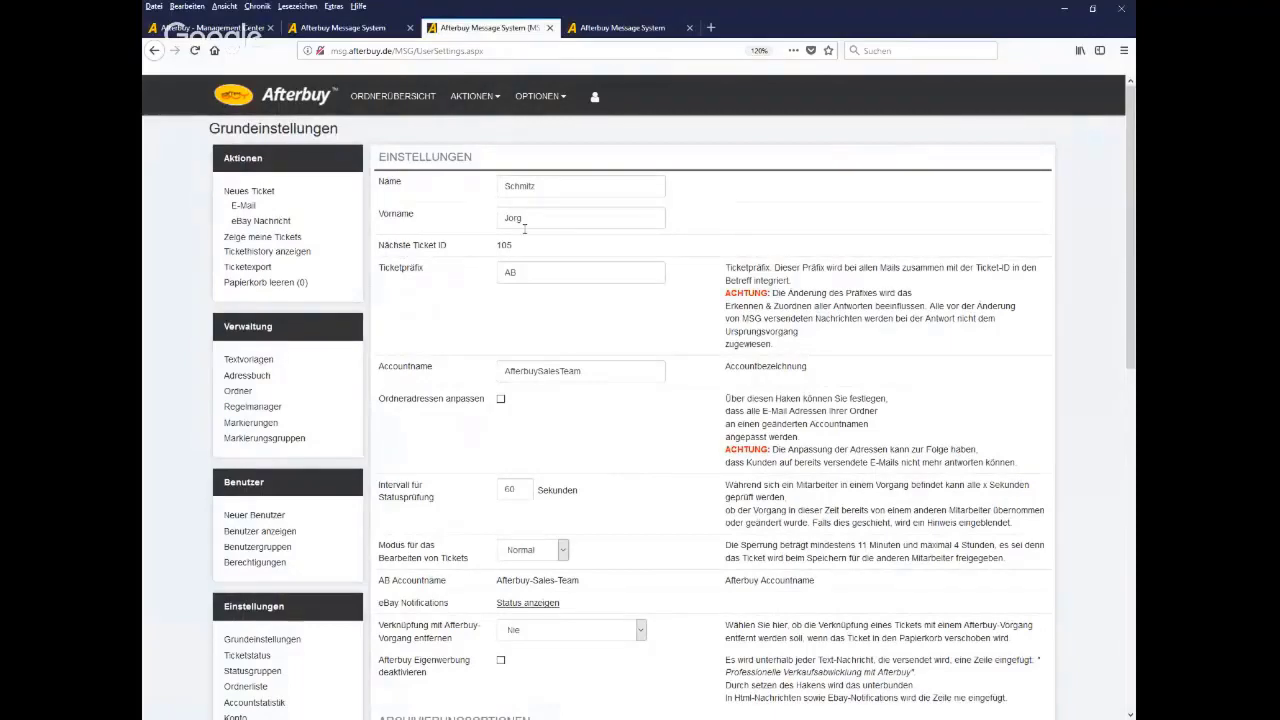
{"action": "scroll", "coordinate": [688, 417], "scroll_direction": "down", "scroll_amount": 1}
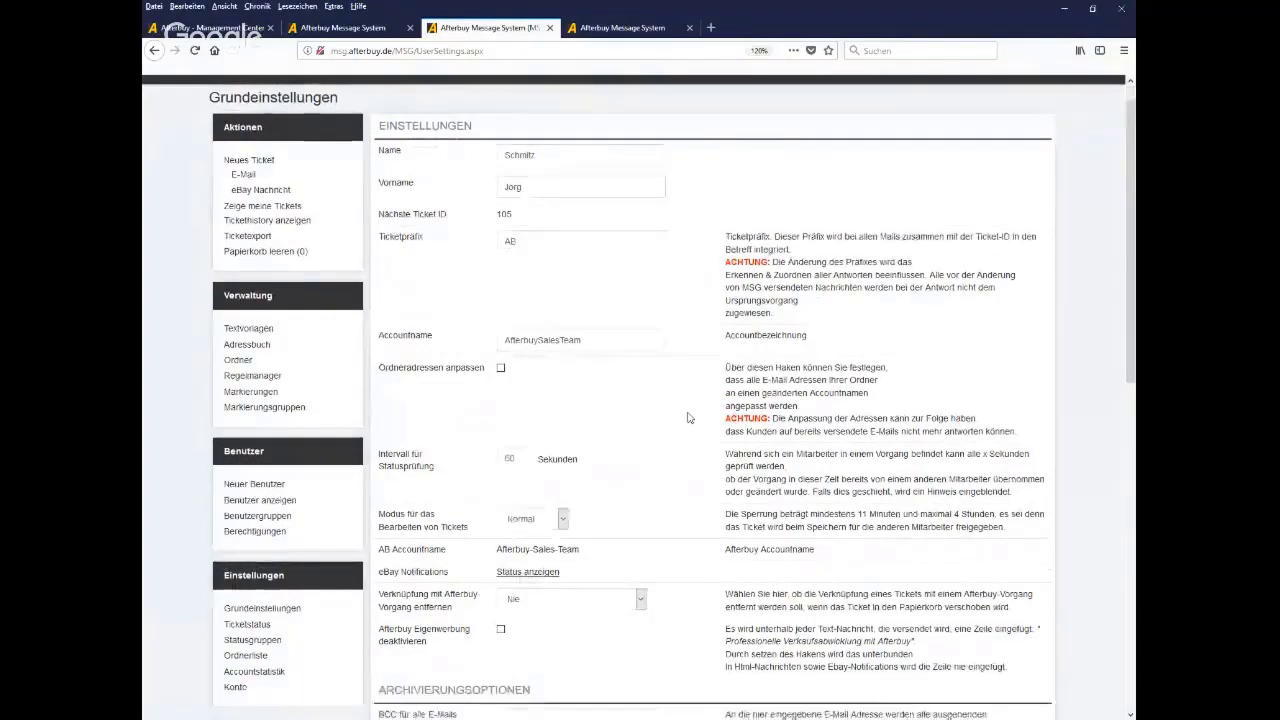
{"action": "scroll", "coordinate": [688, 417], "scroll_direction": "down", "scroll_amount": 1}
{"action": "left_click_drag", "start_coordinate": [600, 200], "coordinate": [493, 206]}
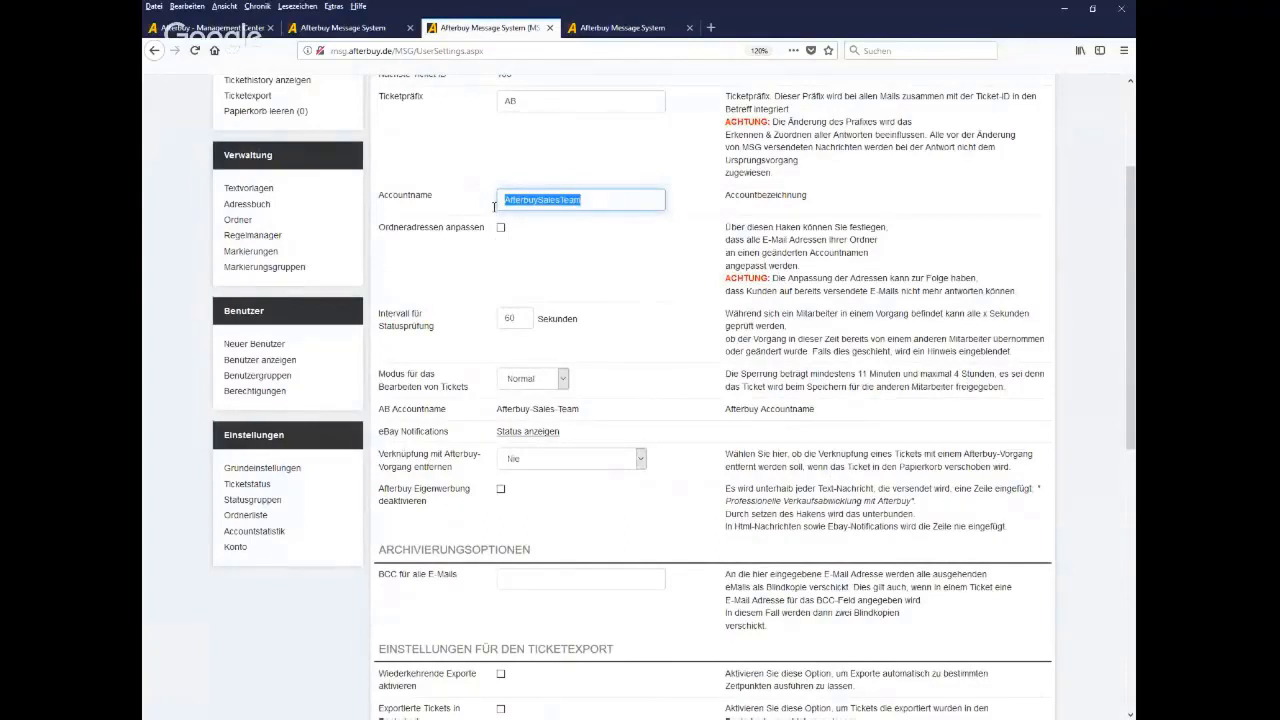
{"action": "left_click_drag", "start_coordinate": [458, 438], "coordinate": [380, 445]}
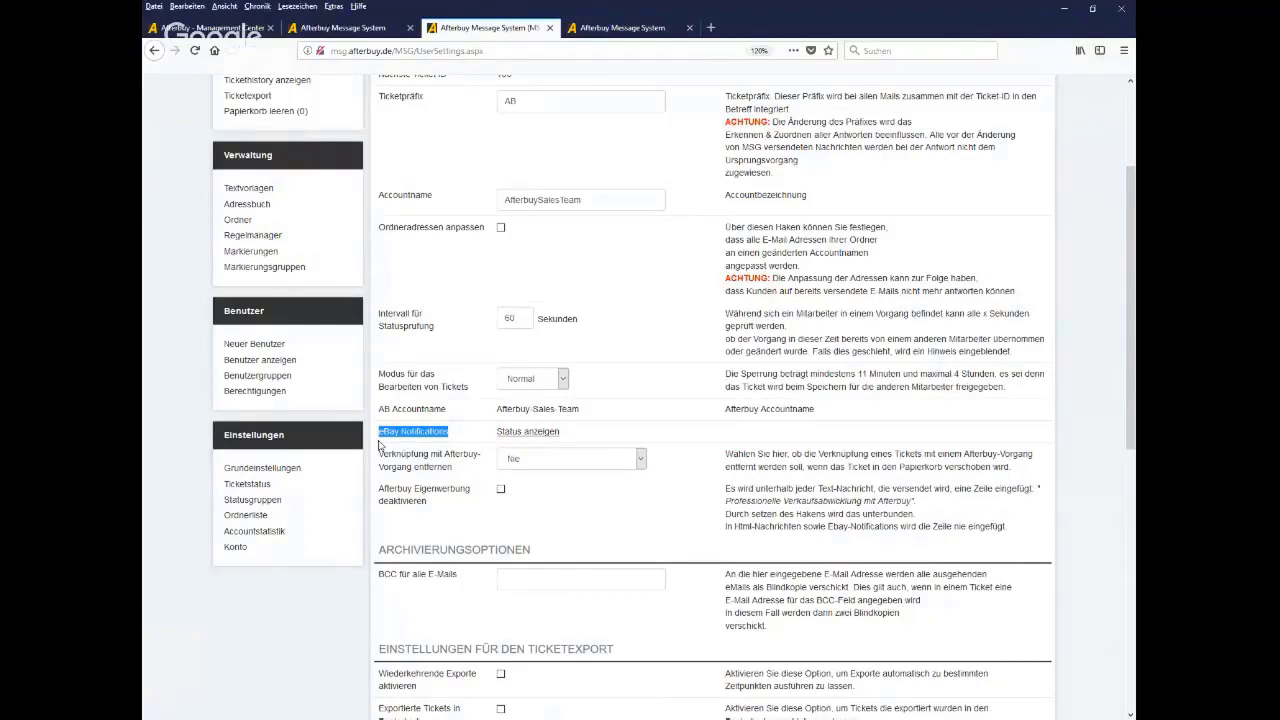
{"action": "left_click", "coordinate": [529, 434]}
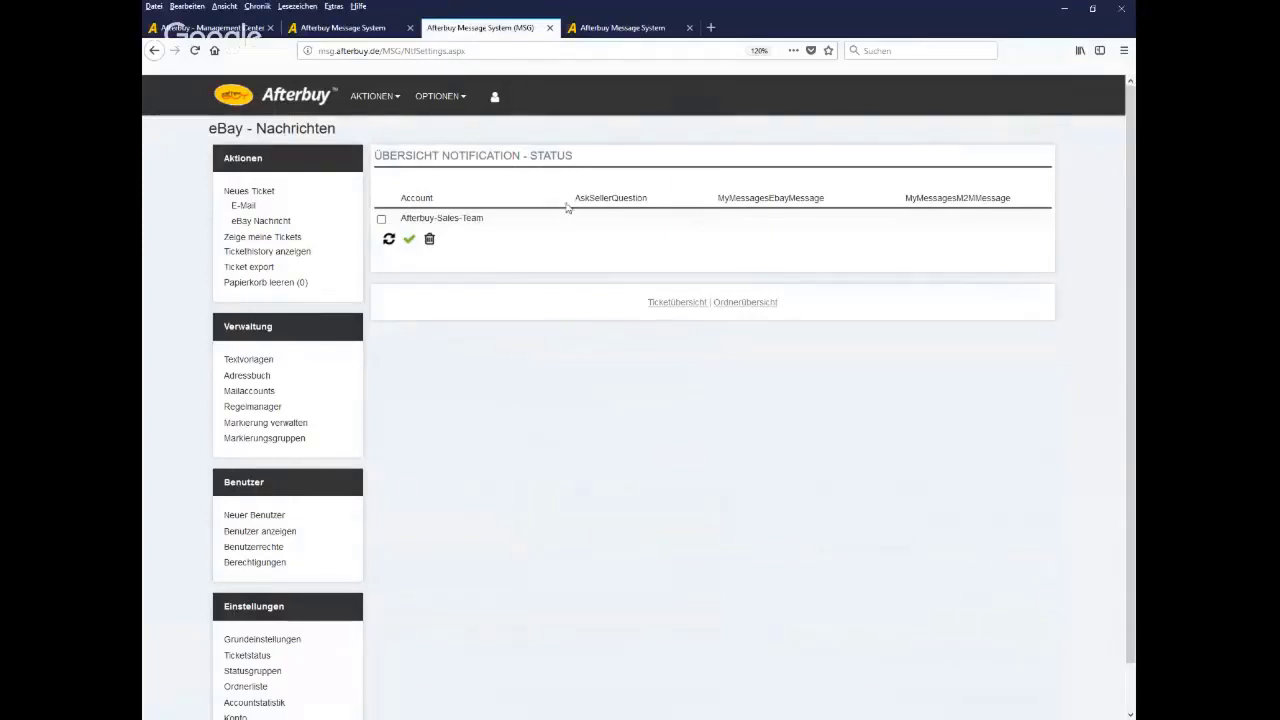
Select the Afterbuy-Sales-Team account and activate eBay notifications (fails with API error), then return to Grundeinstellungen
{"action": "left_click_drag", "start_coordinate": [574, 198], "coordinate": [650, 207]}
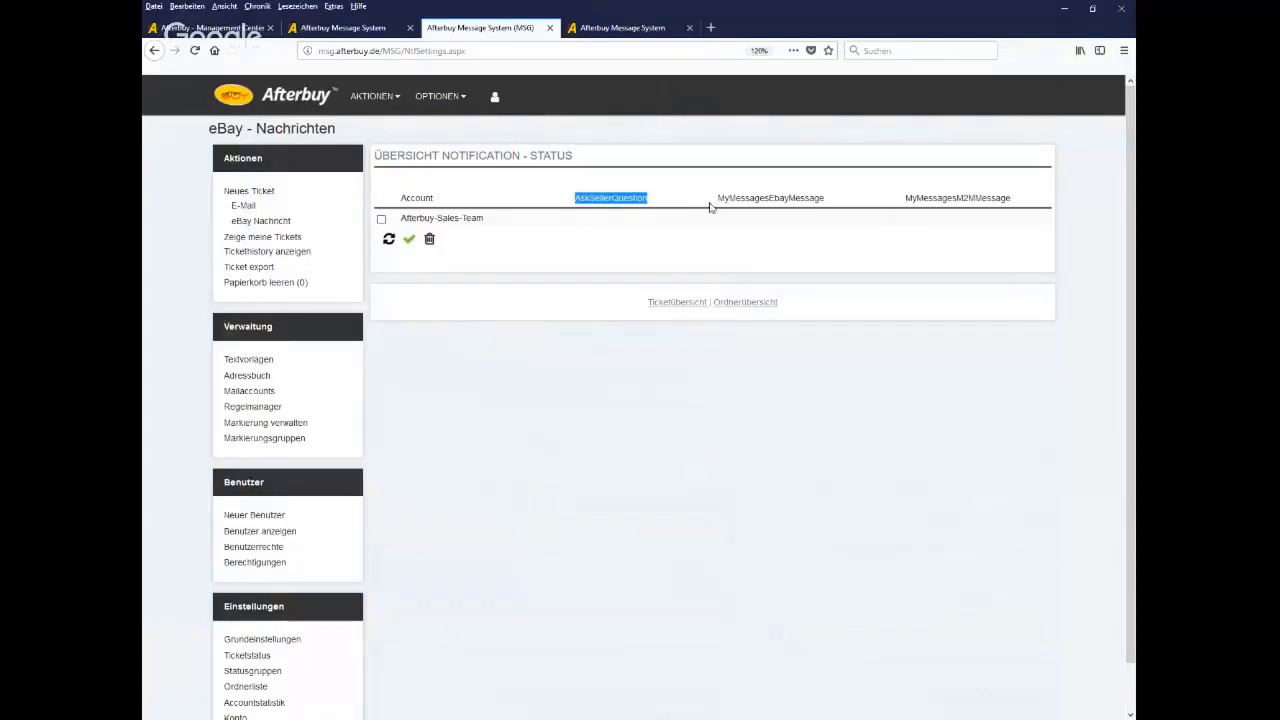
{"action": "left_click_drag", "start_coordinate": [710, 207], "coordinate": [824, 204]}
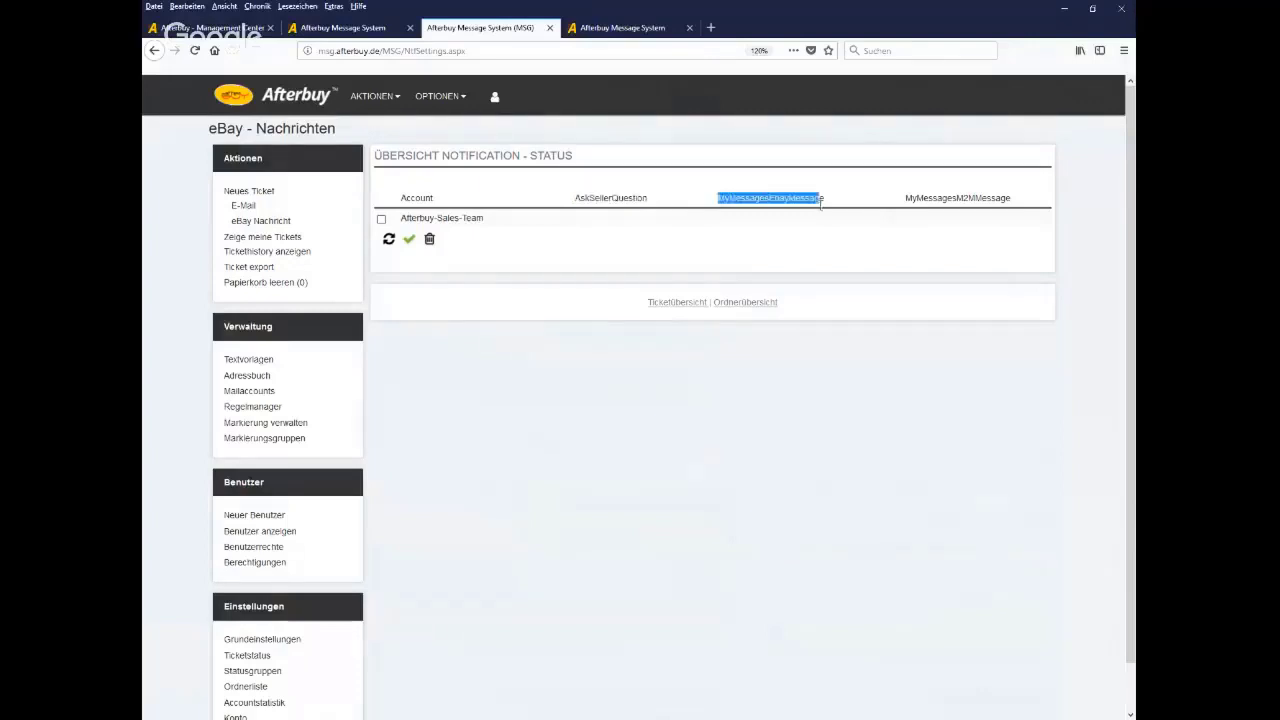
{"action": "left_click", "coordinate": [381, 218]}
{"action": "left_click", "coordinate": [409, 244]}
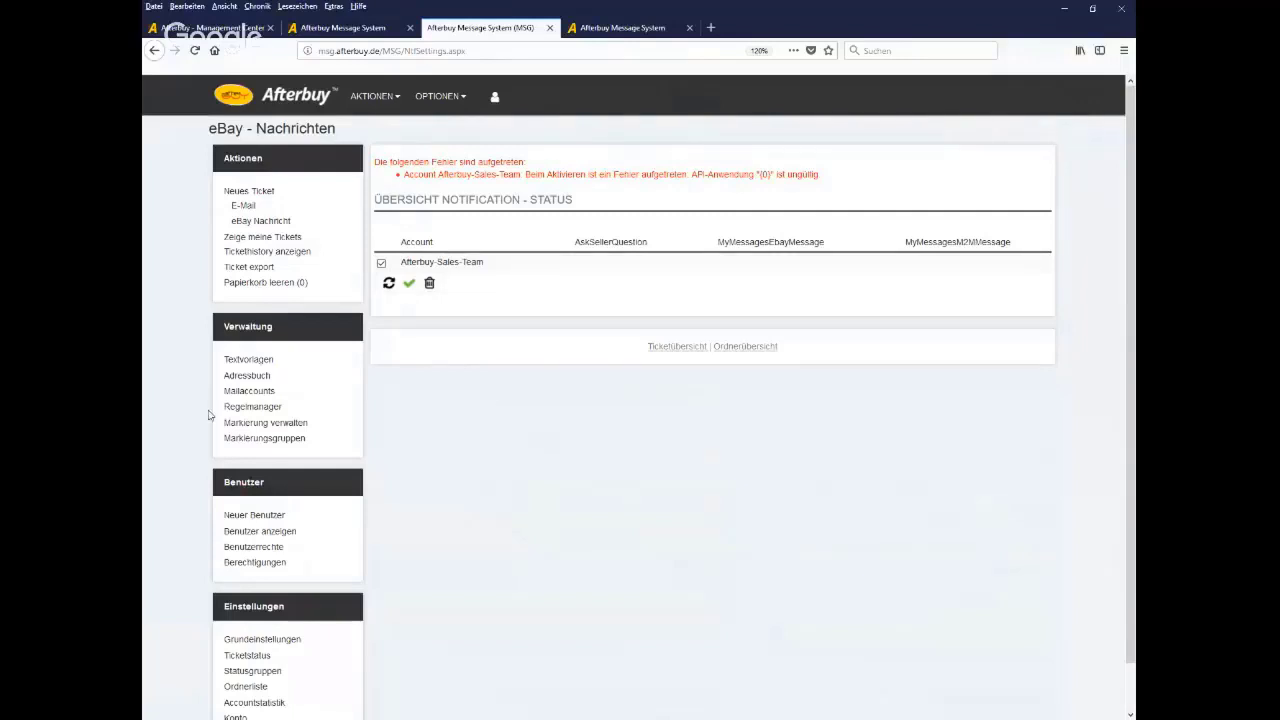
{"action": "left_click", "coordinate": [285, 646]}
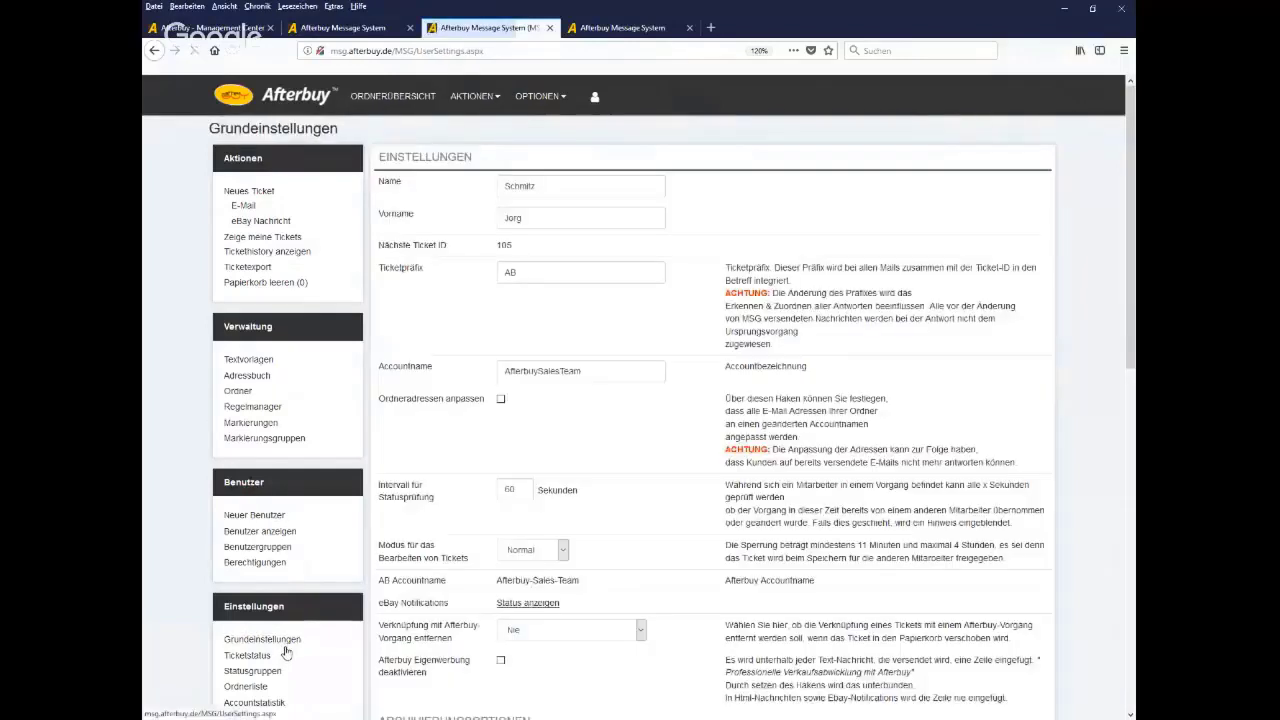
Review the basic settings, including the own SMTP server section, leaving incoming tickets' status at Neu
{"action": "scroll", "coordinate": [399, 474], "scroll_direction": "down", "scroll_amount": 3}
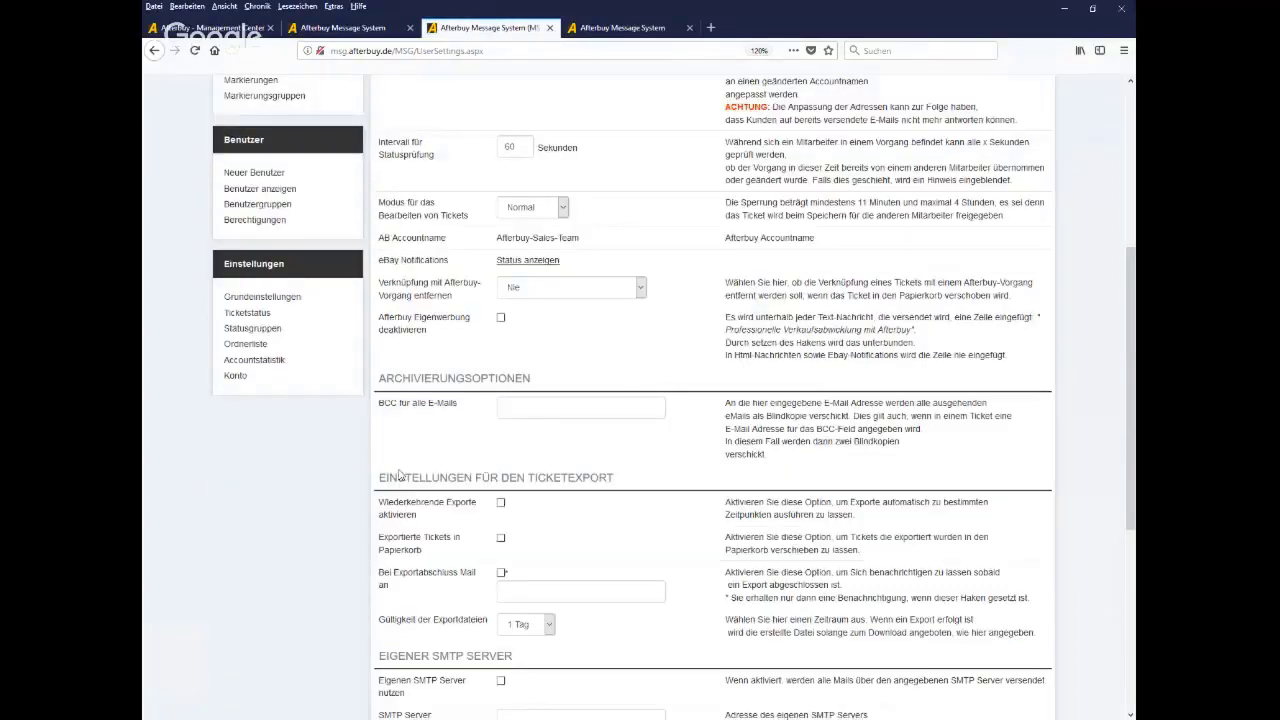
{"action": "scroll", "coordinate": [399, 474], "scroll_direction": "up", "scroll_amount": 1}
{"action": "scroll", "coordinate": [399, 474], "scroll_direction": "up", "scroll_amount": 1}
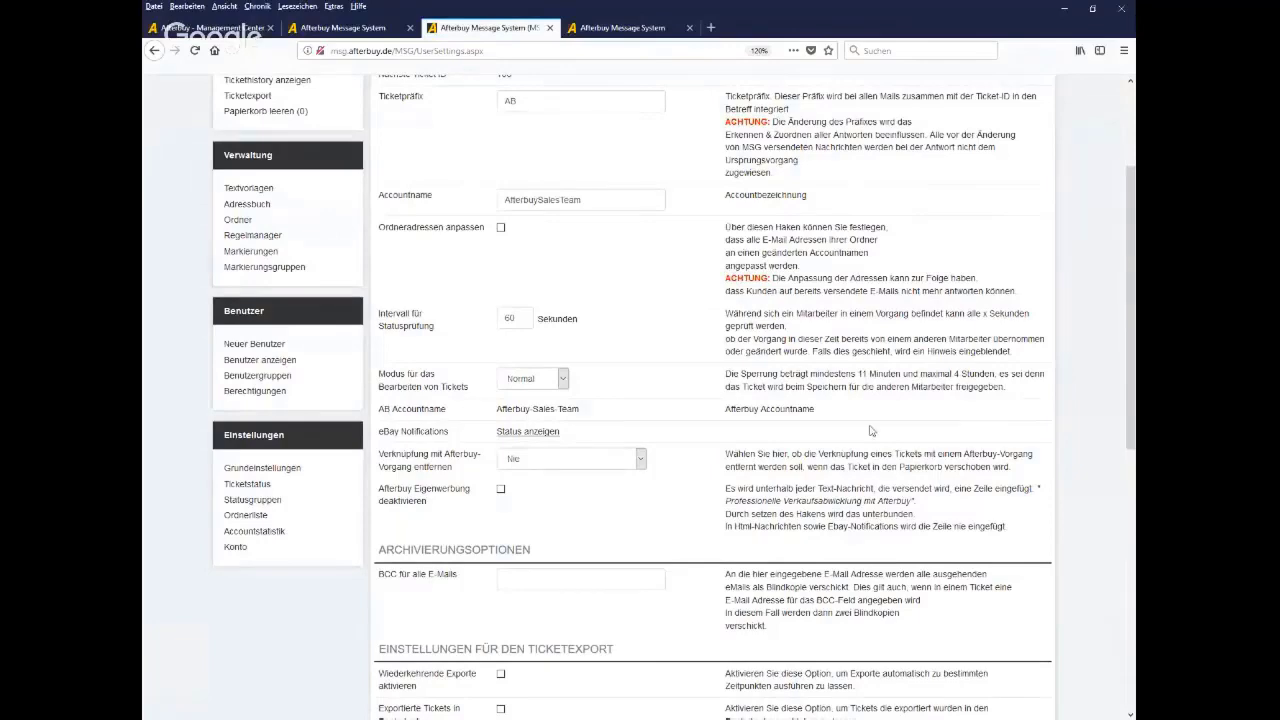
{"action": "scroll", "coordinate": [868, 430], "scroll_direction": "down", "scroll_amount": 3}
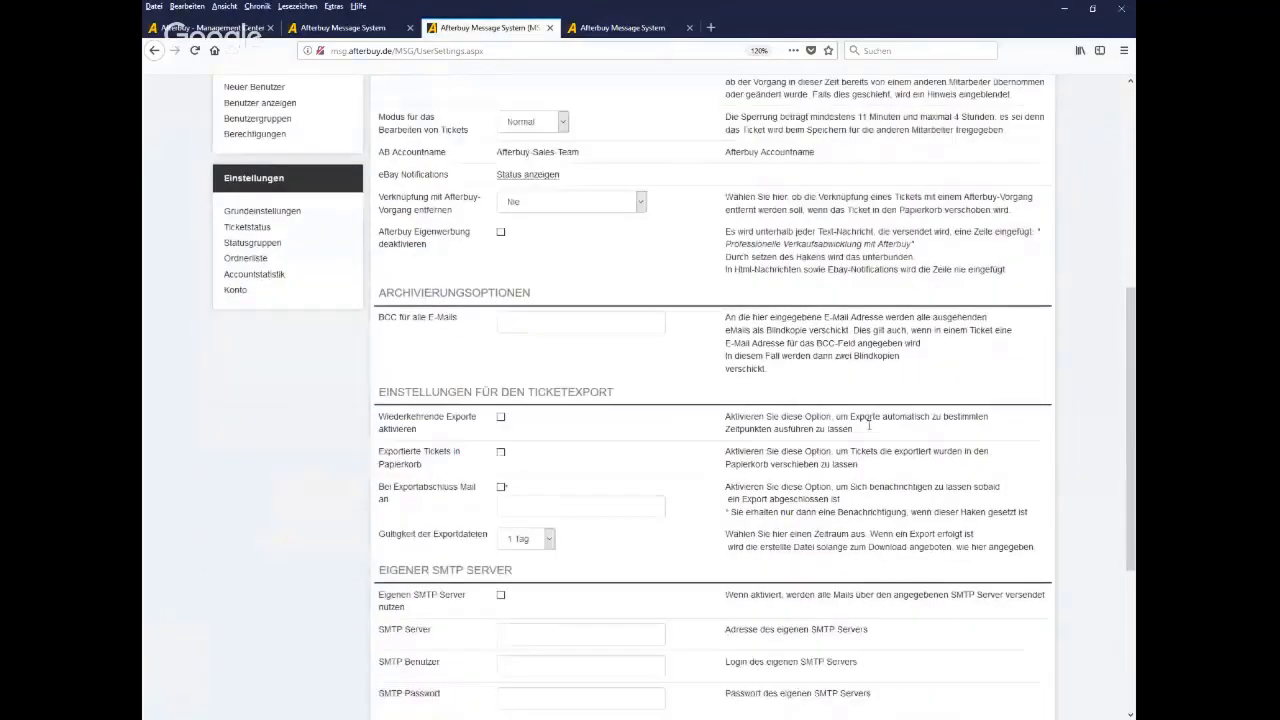
{"action": "scroll", "coordinate": [869, 427], "scroll_direction": "down", "scroll_amount": 3}
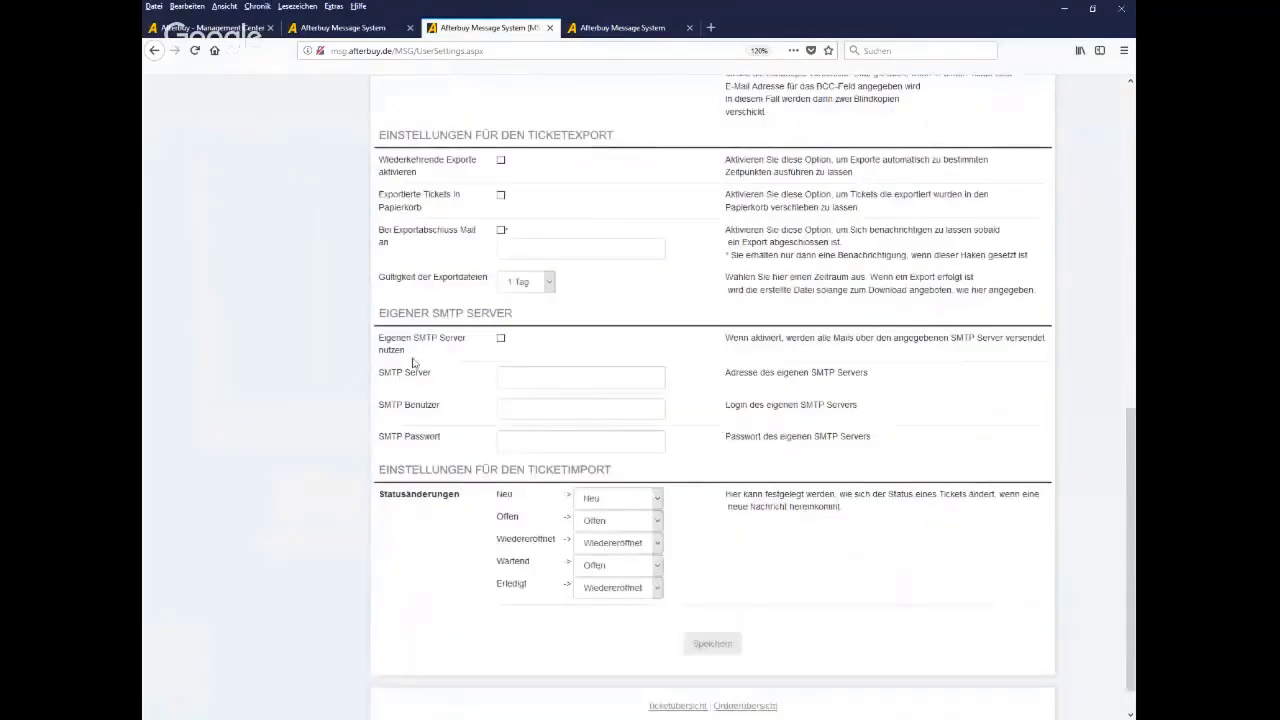
{"action": "left_click_drag", "start_coordinate": [513, 312], "coordinate": [381, 320]}
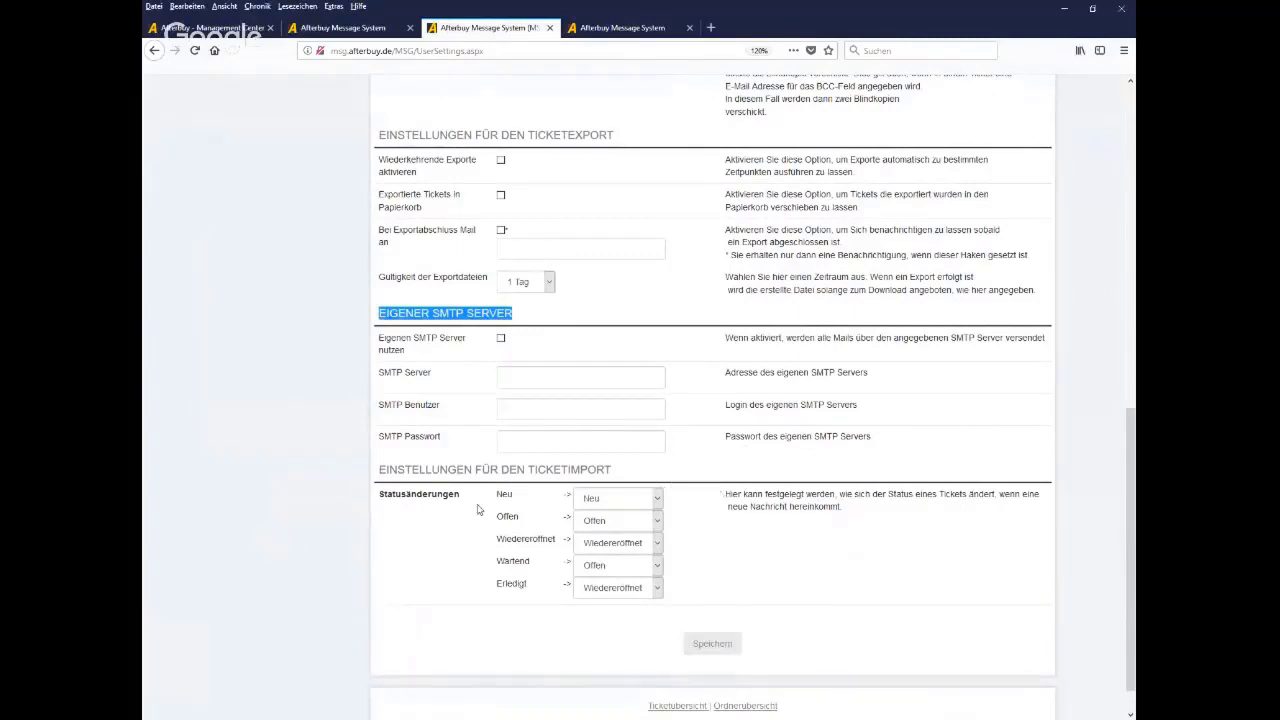
{"action": "left_click", "coordinate": [657, 498]}
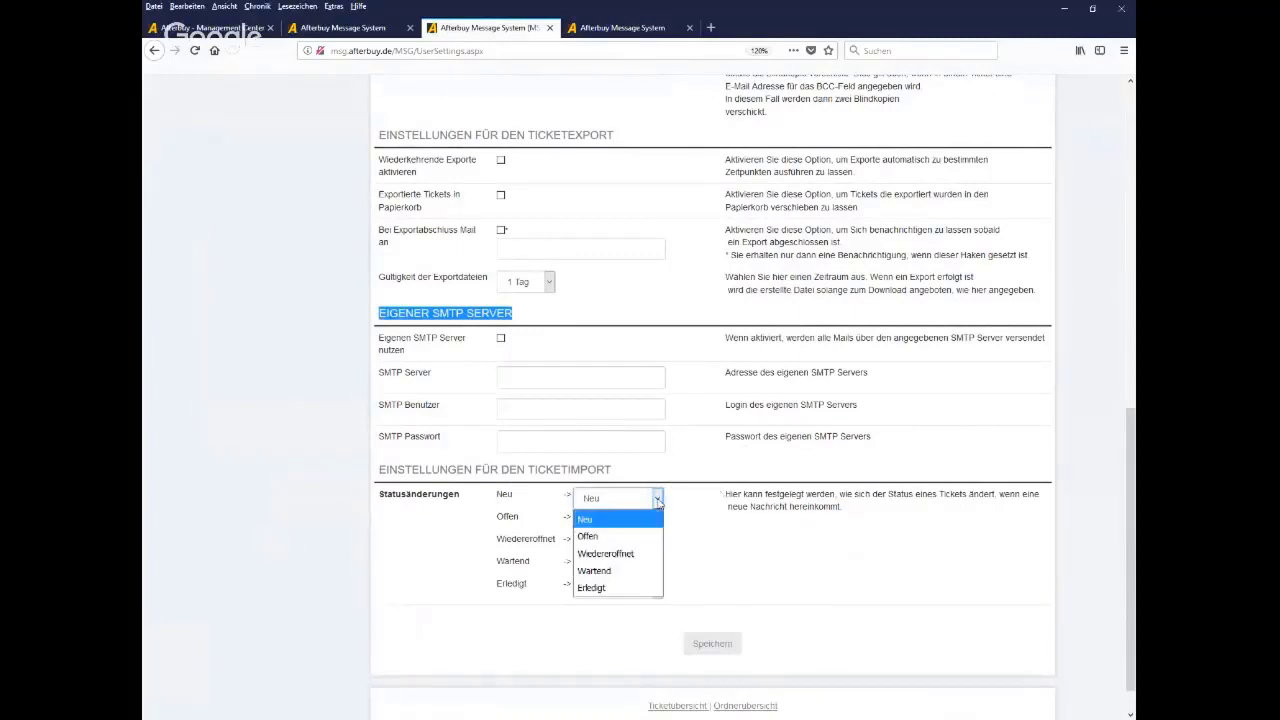
{"action": "left_click", "coordinate": [657, 500]}
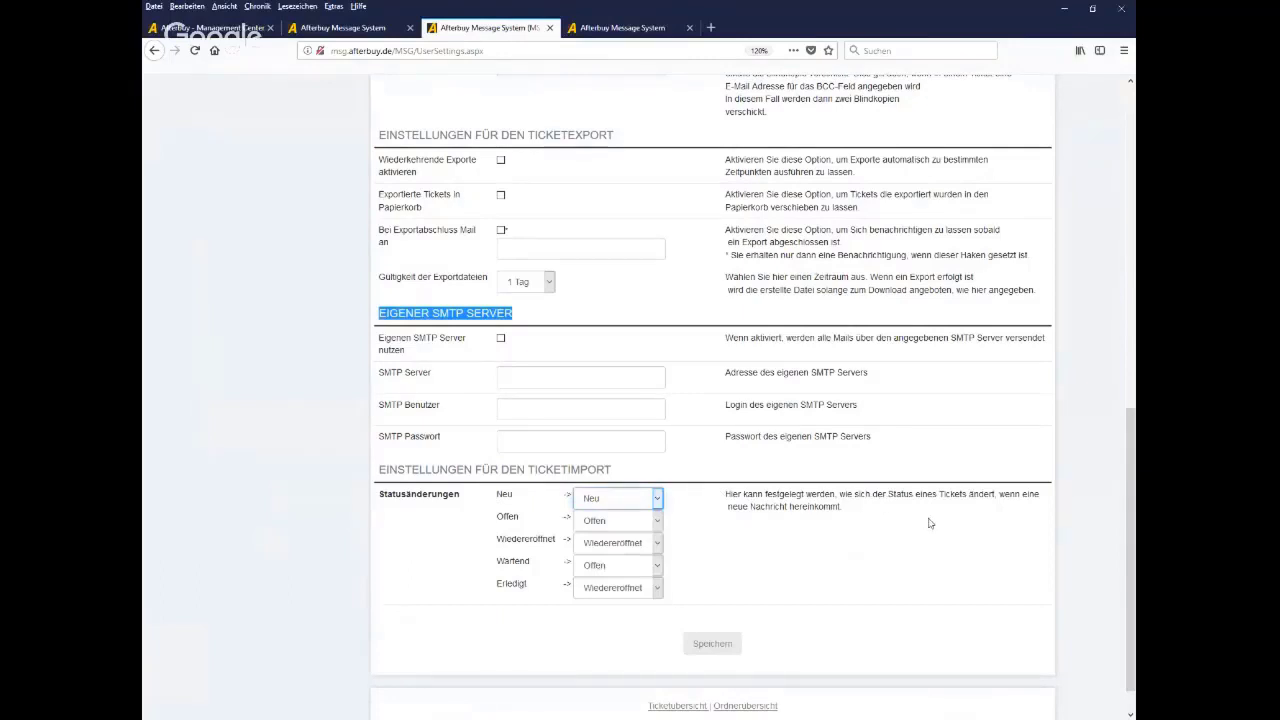
Scroll back to the eBay Notifications setting and go to the Ticketstatus page
{"action": "scroll", "coordinate": [976, 525], "scroll_direction": "up", "scroll_amount": 1}
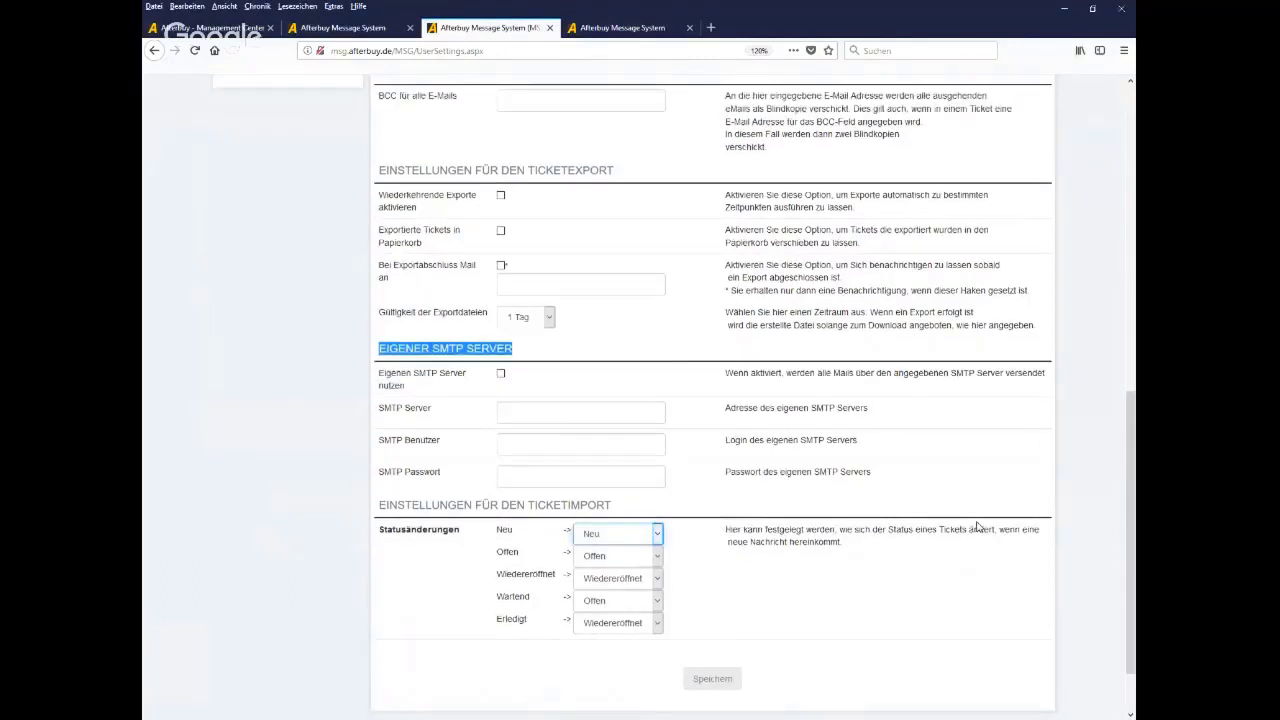
{"action": "scroll", "coordinate": [1006, 520], "scroll_direction": "up", "scroll_amount": 5}
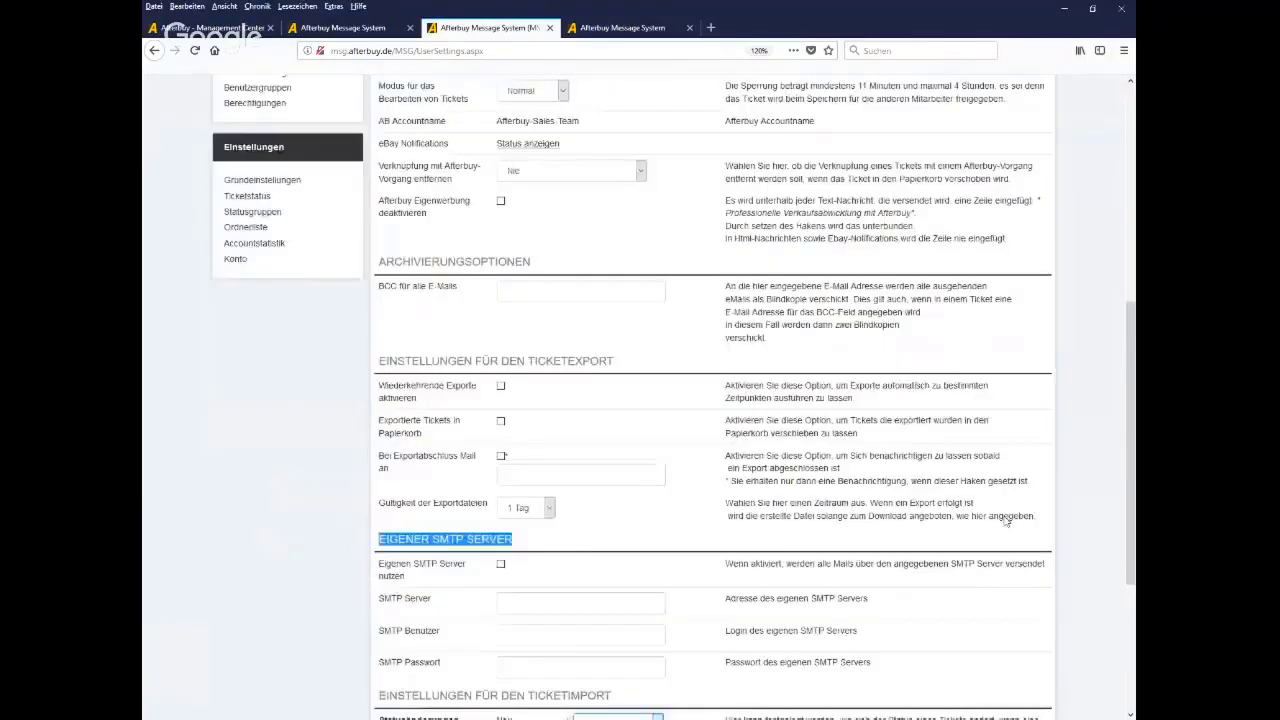
{"action": "scroll", "coordinate": [1006, 520], "scroll_direction": "up", "scroll_amount": 3}
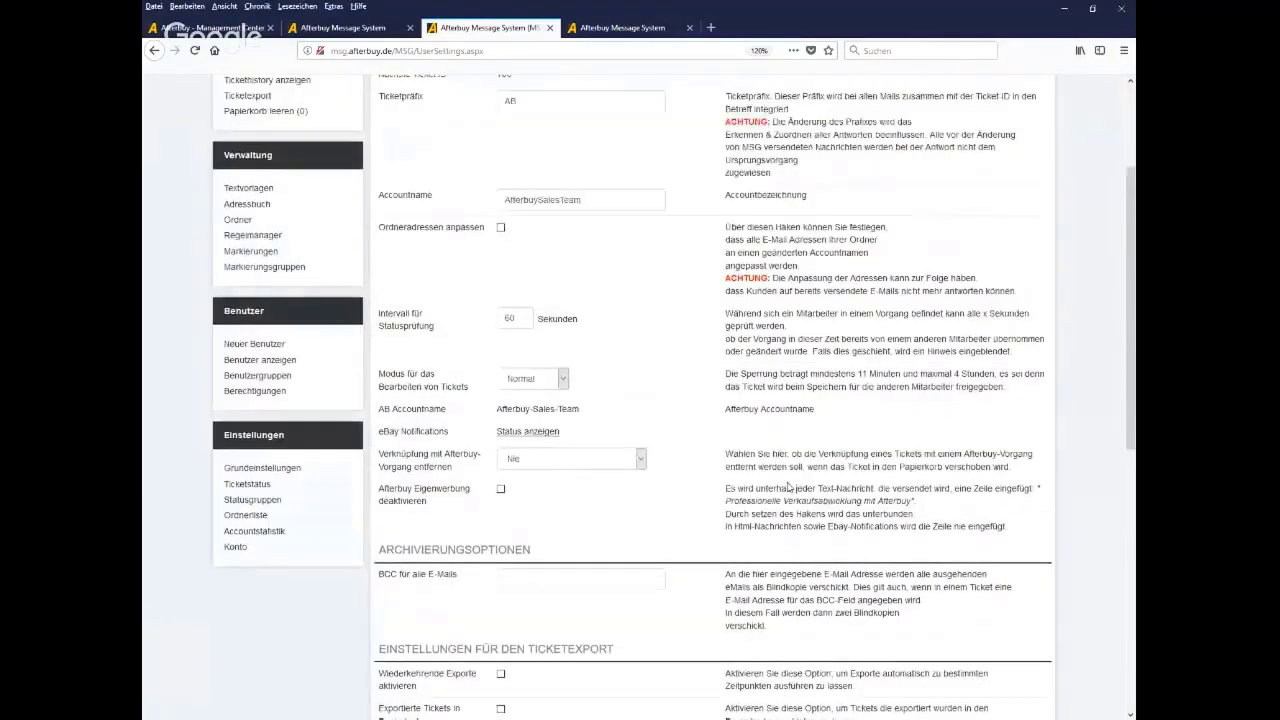
{"action": "left_click_drag", "start_coordinate": [452, 443], "coordinate": [379, 446]}
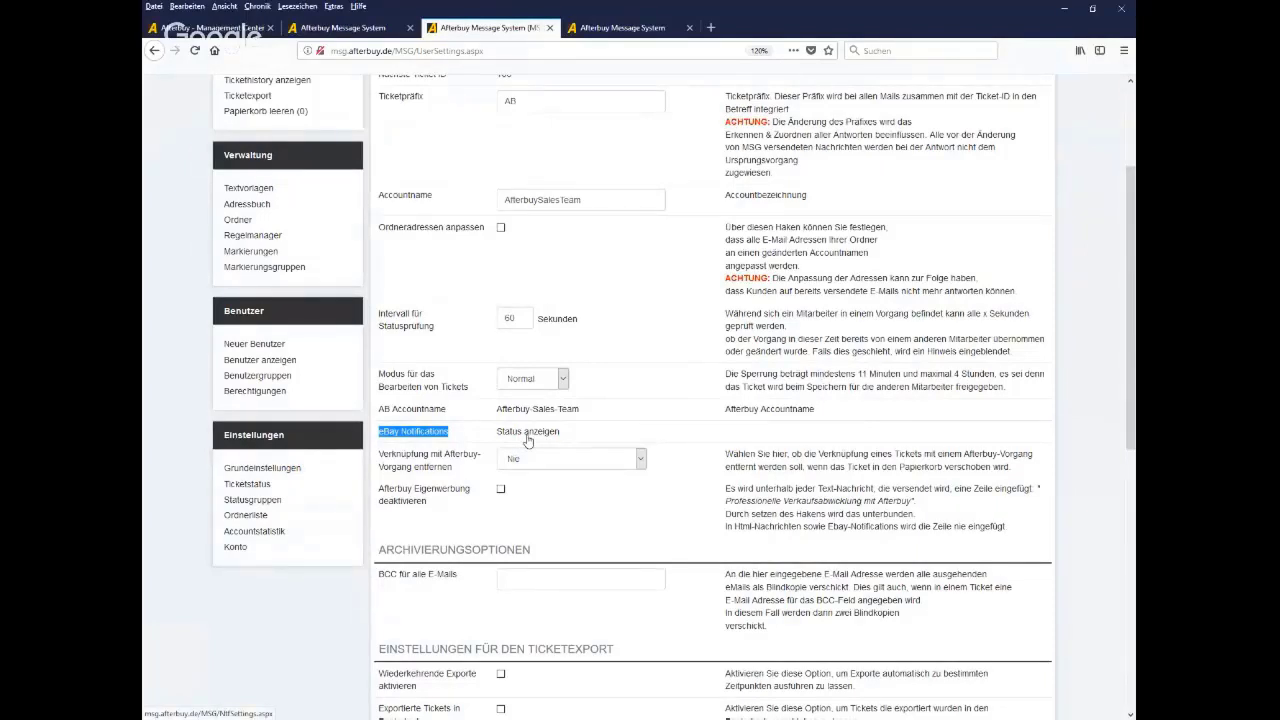
{"action": "left_click", "coordinate": [254, 487]}
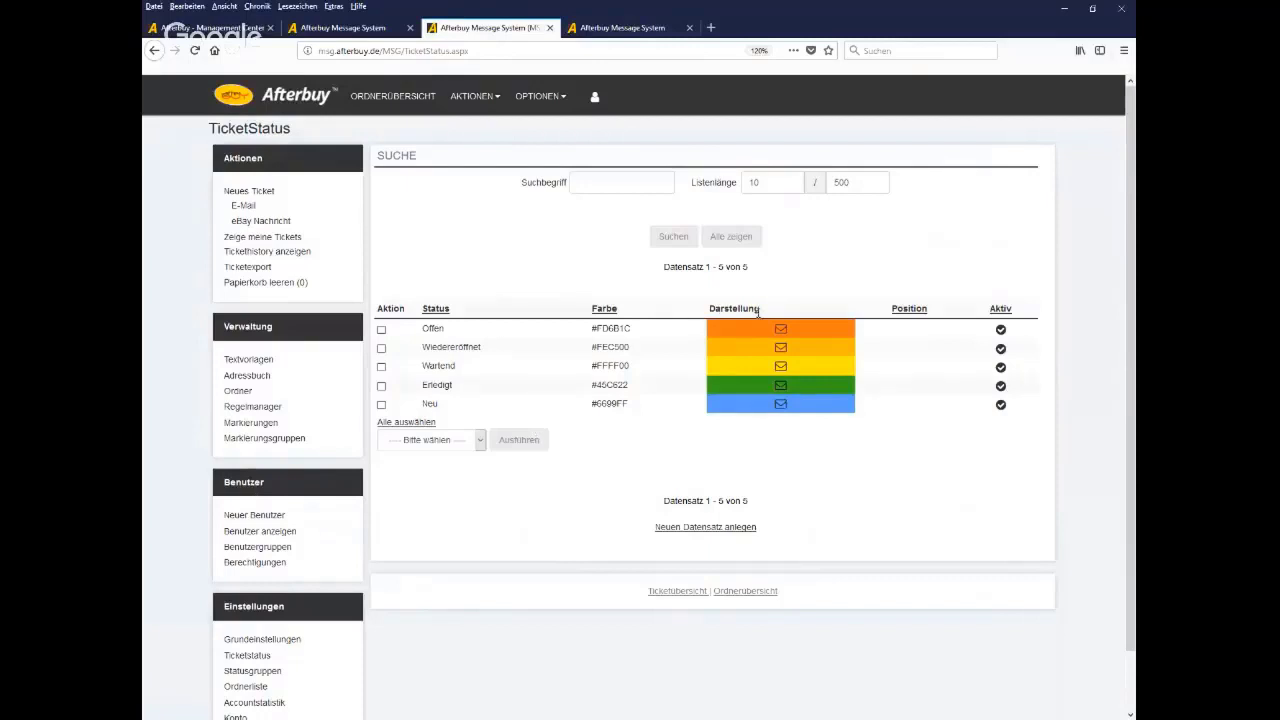
Highlight the Darstellung colour column and start a new ticket status record
{"action": "left_click_drag", "start_coordinate": [757, 313], "coordinate": [711, 313]}
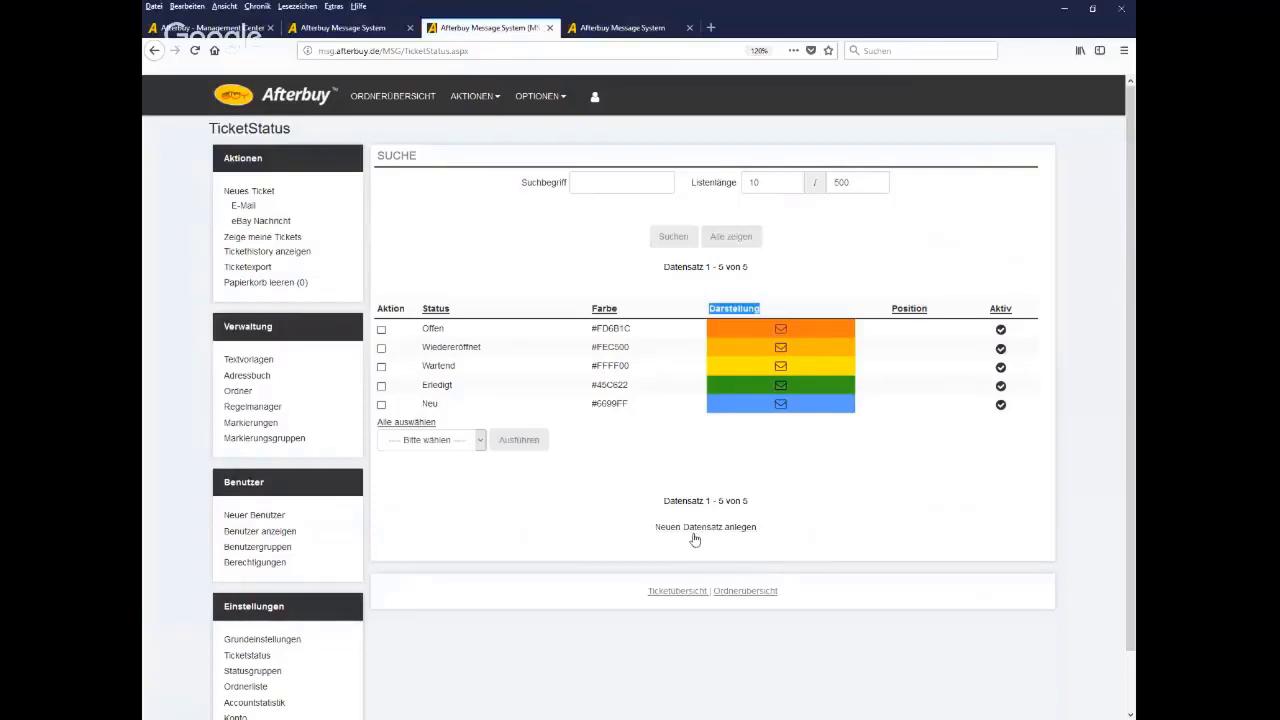
{"action": "left_click", "coordinate": [700, 527]}
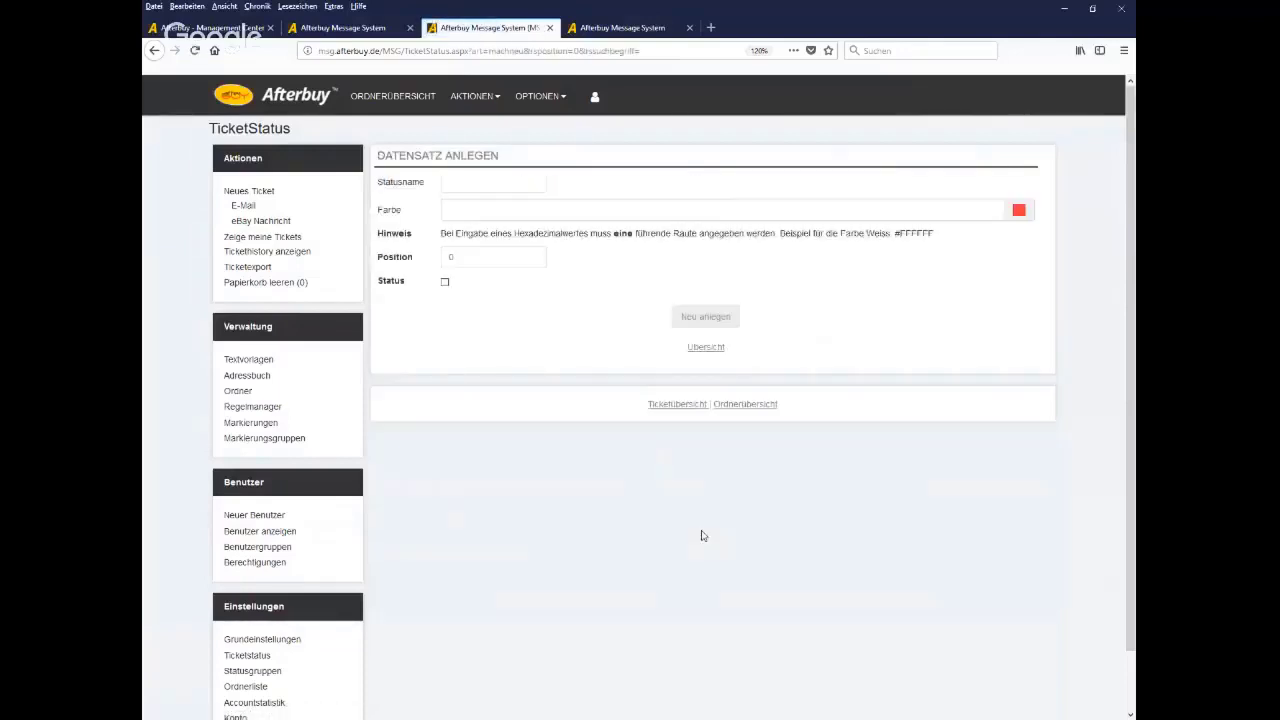
Create a ticket status named Test with the teal colour #0efa96
{"action": "left_click", "coordinate": [496, 190]}
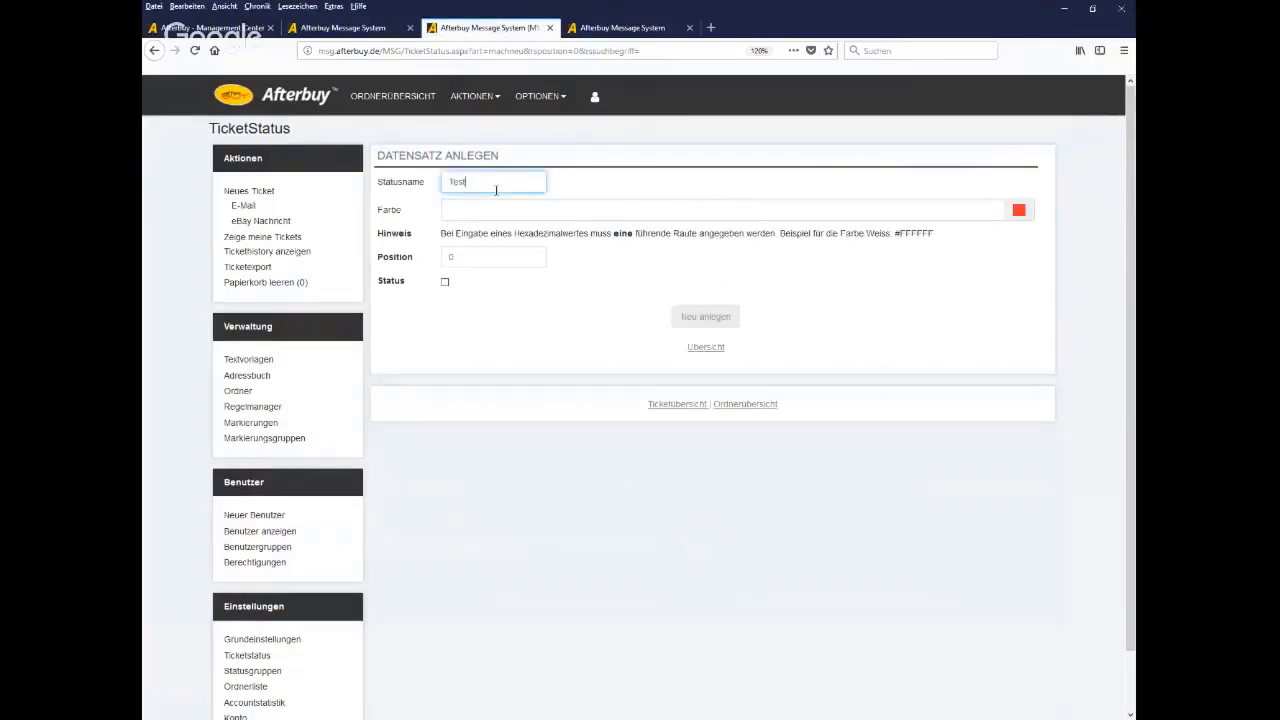
{"action": "left_click", "coordinate": [1019, 212]}
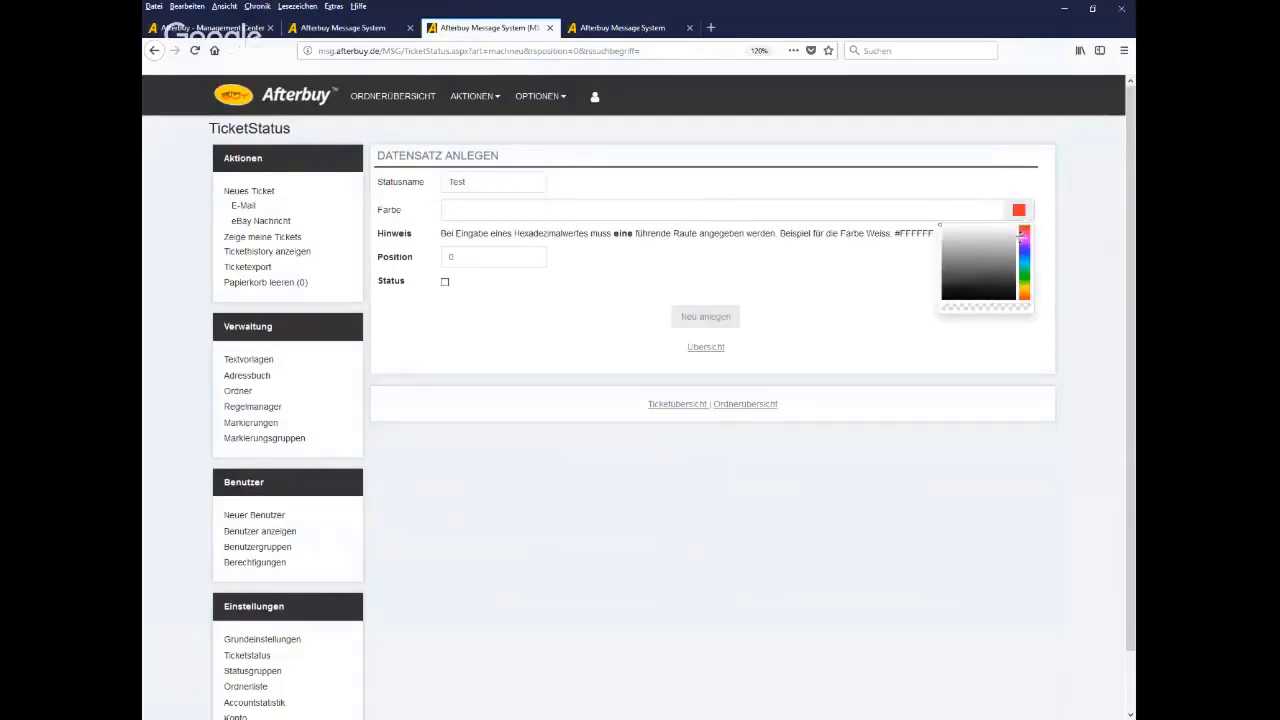
{"action": "left_click", "coordinate": [1024, 268]}
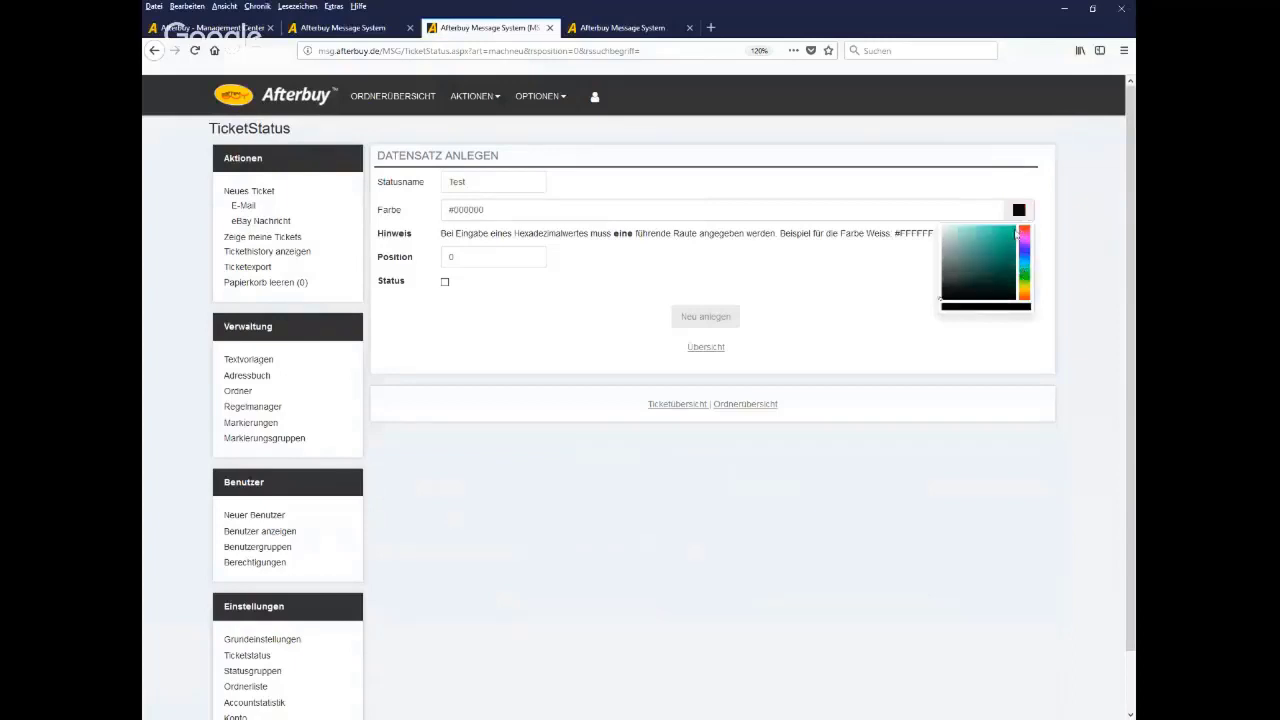
{"action": "left_click", "coordinate": [1012, 232]}
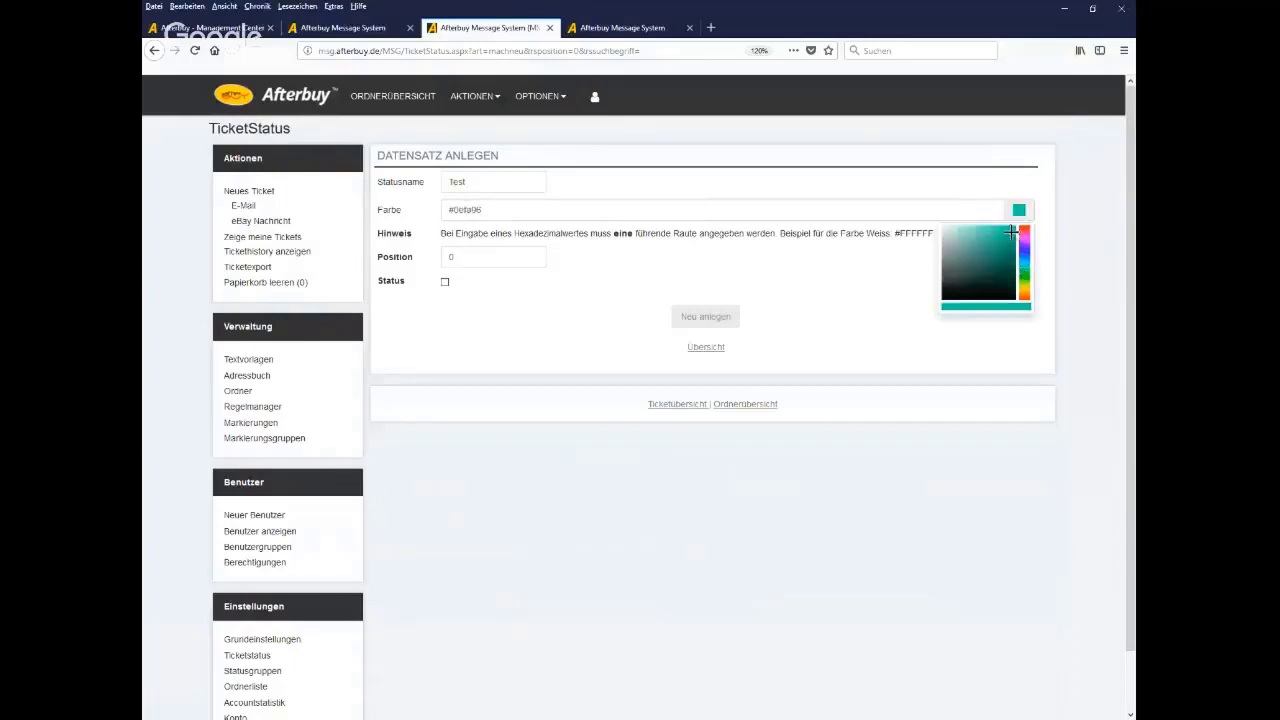
{"action": "left_click", "coordinate": [693, 318]}
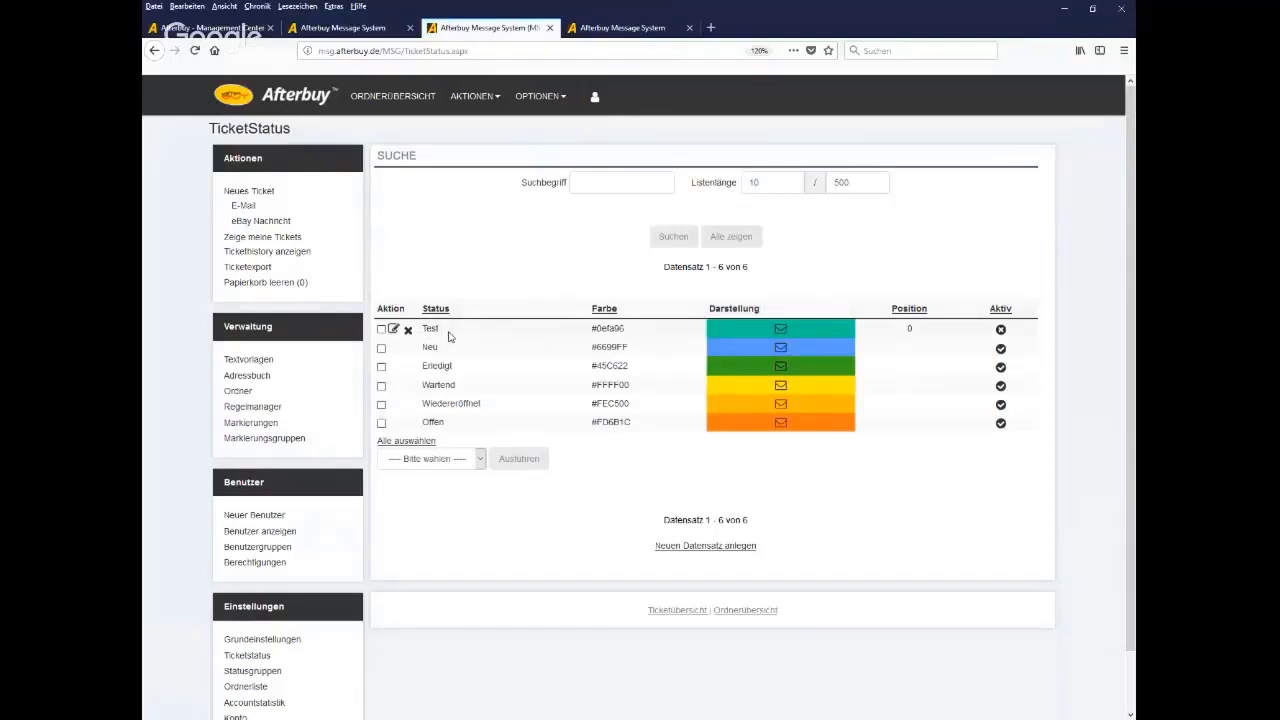
Check a new e-mail ticket's Status choices lack Test, then return to the Ticketstatus list
{"action": "left_click", "coordinate": [244, 208]}
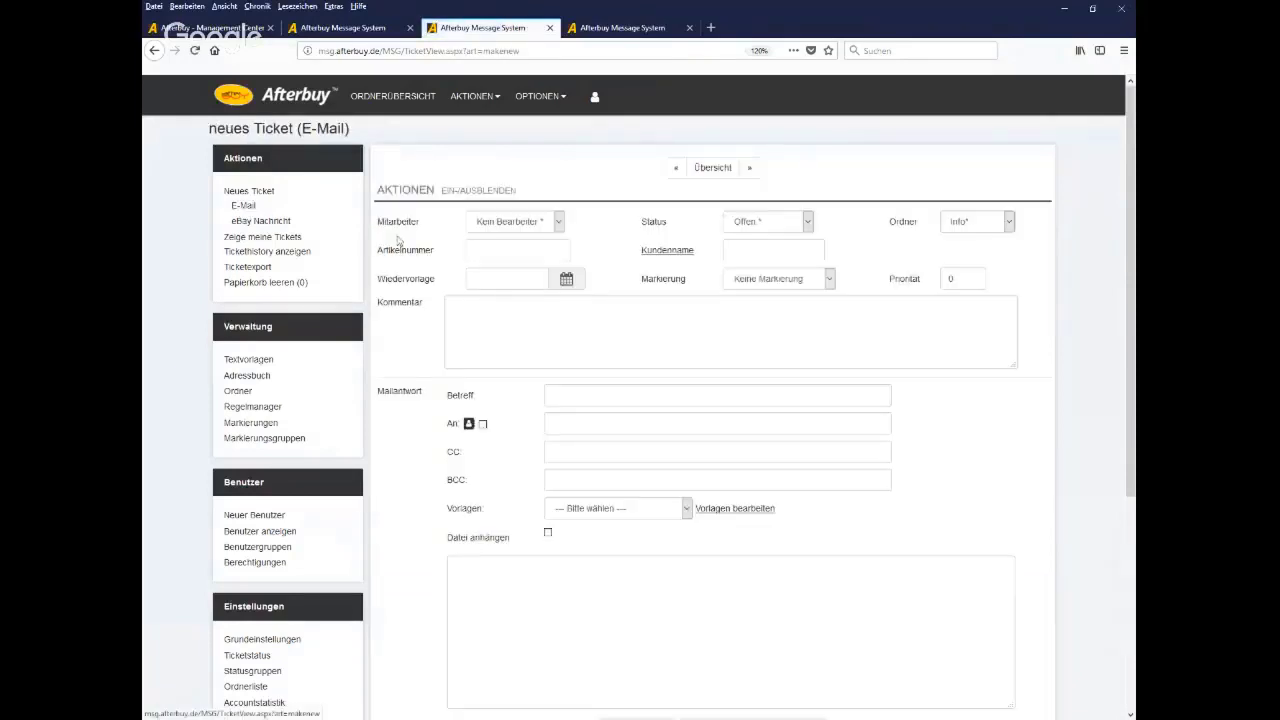
{"action": "left_click", "coordinate": [808, 223]}
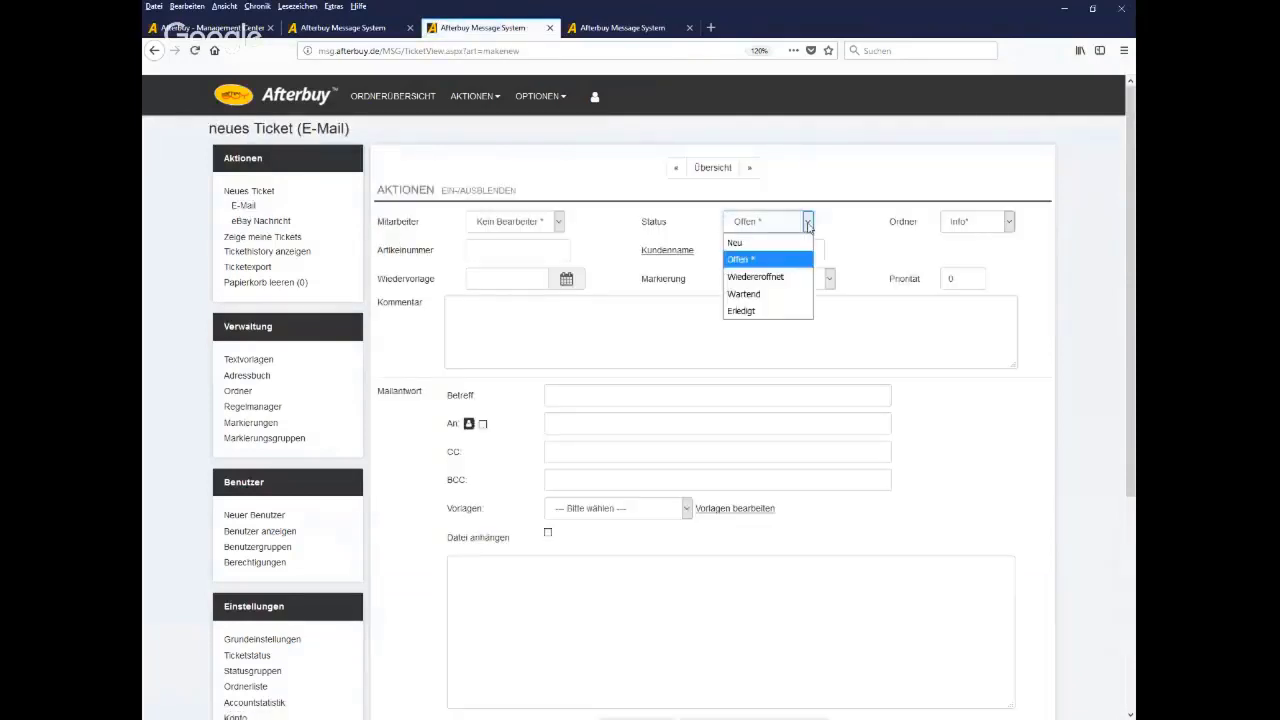
{"action": "left_click", "coordinate": [808, 224]}
{"action": "left_click", "coordinate": [808, 224]}
{"action": "left_click", "coordinate": [808, 224]}
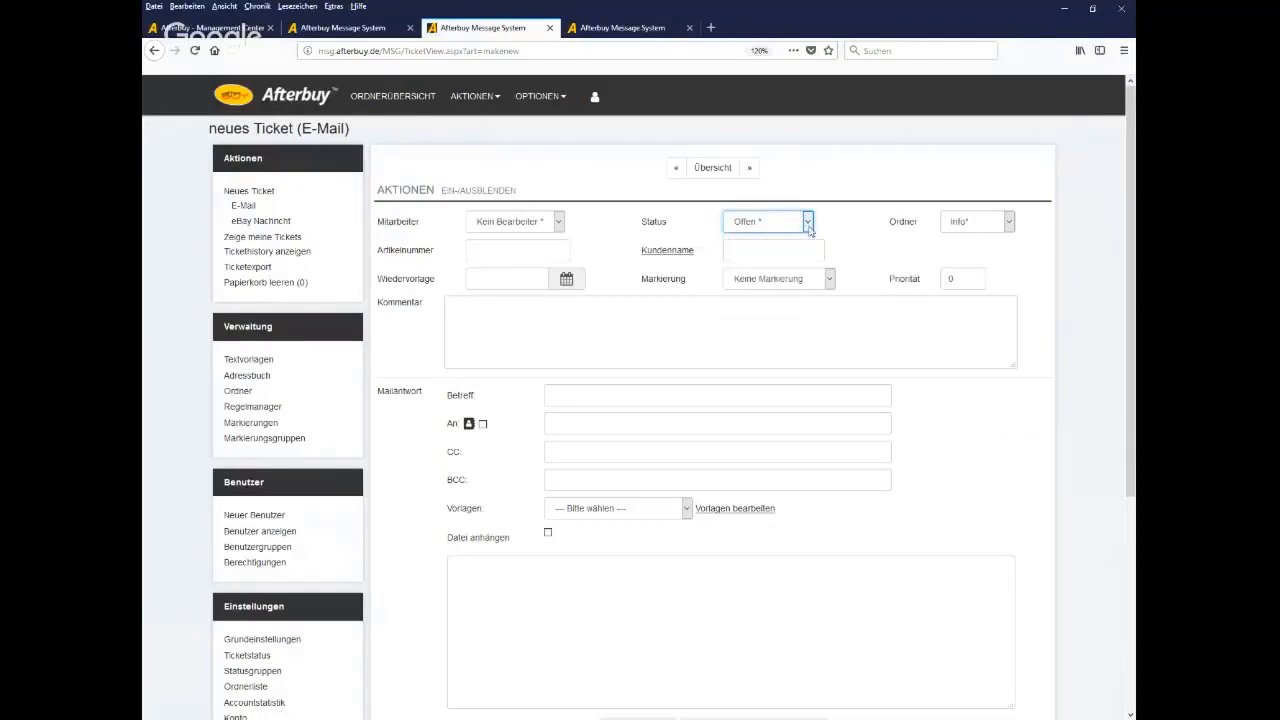
{"action": "left_click", "coordinate": [808, 224]}
{"action": "left_click", "coordinate": [808, 224]}
{"action": "scroll", "coordinate": [394, 556], "scroll_direction": "down", "scroll_amount": 3}
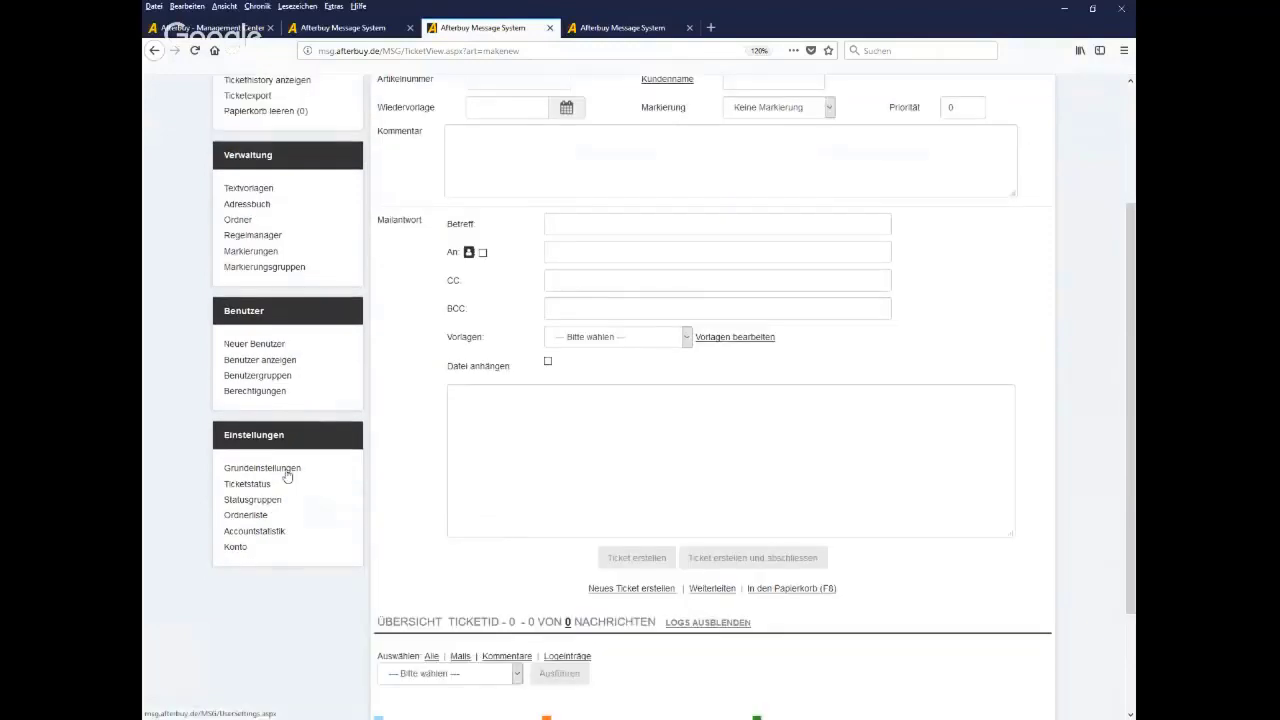
{"action": "left_click", "coordinate": [247, 484]}
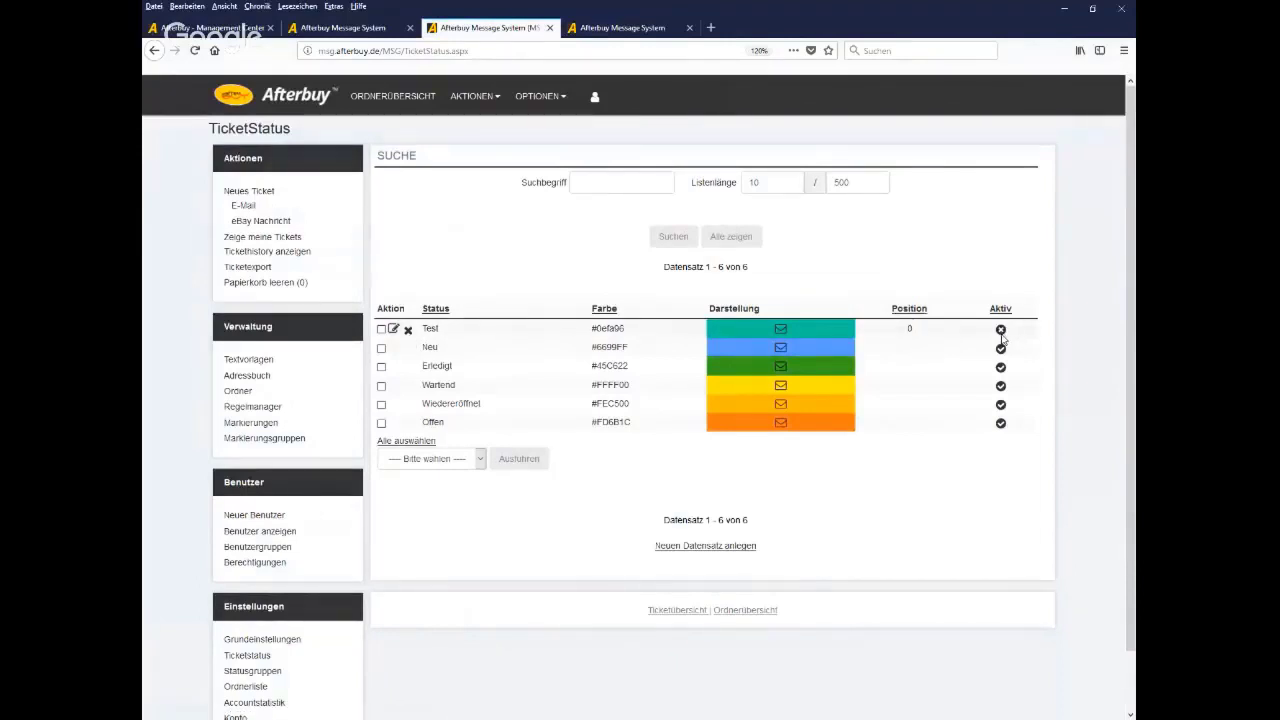
Mark the Test status row and view the actions for marked statuses without choosing one
{"action": "left_click", "coordinate": [381, 329]}
{"action": "left_click", "coordinate": [440, 459]}
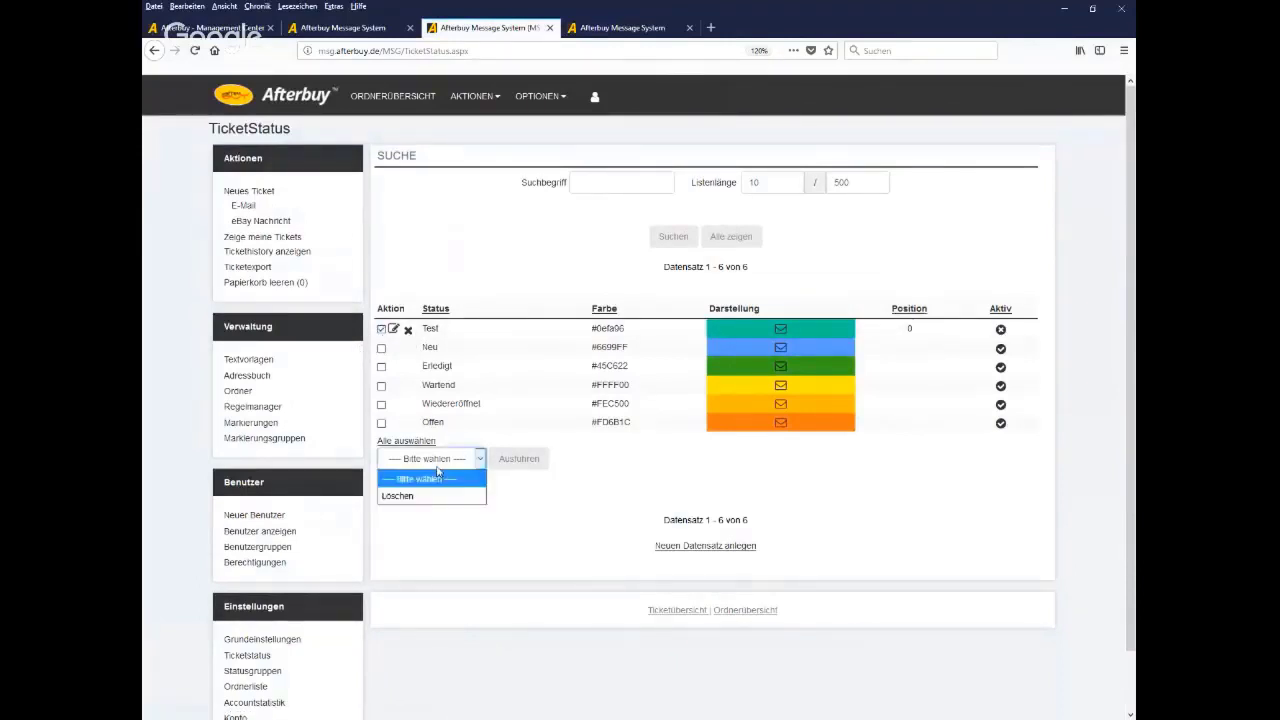
{"action": "left_click", "coordinate": [437, 479]}
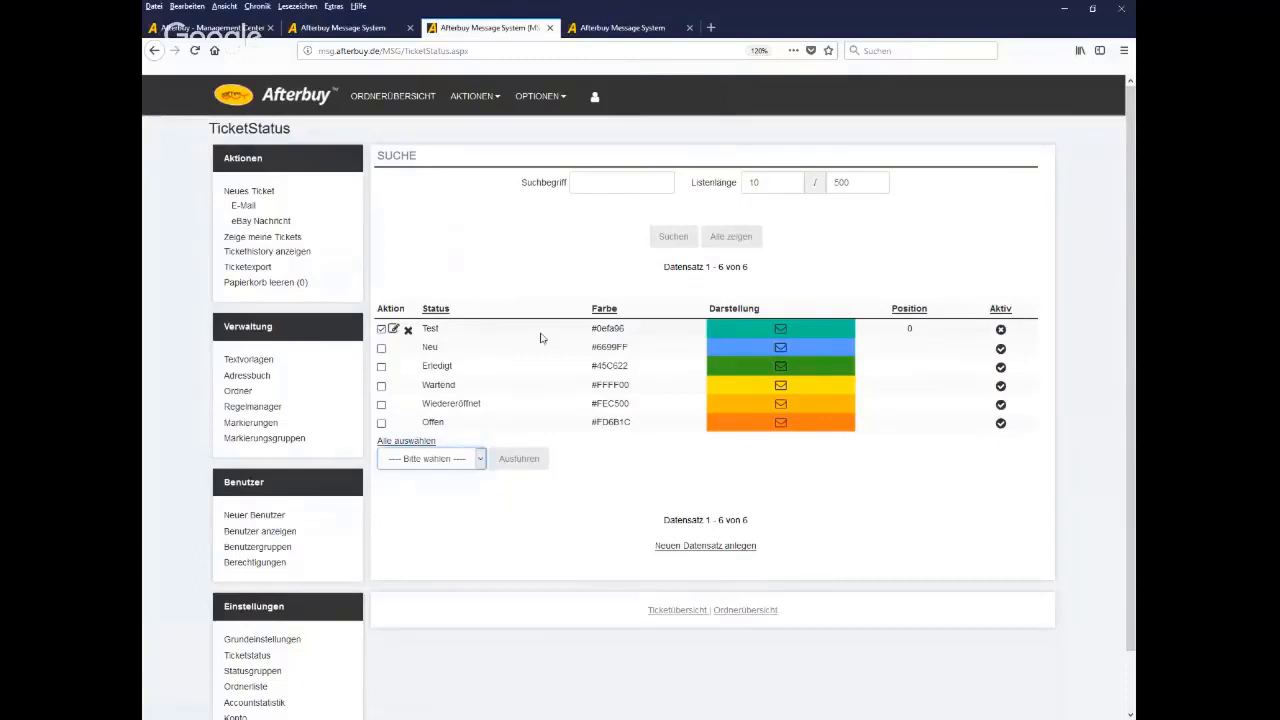
Make the Test ticket status active, save it, and begin a new e-mail ticket
{"action": "left_click", "coordinate": [393, 329]}
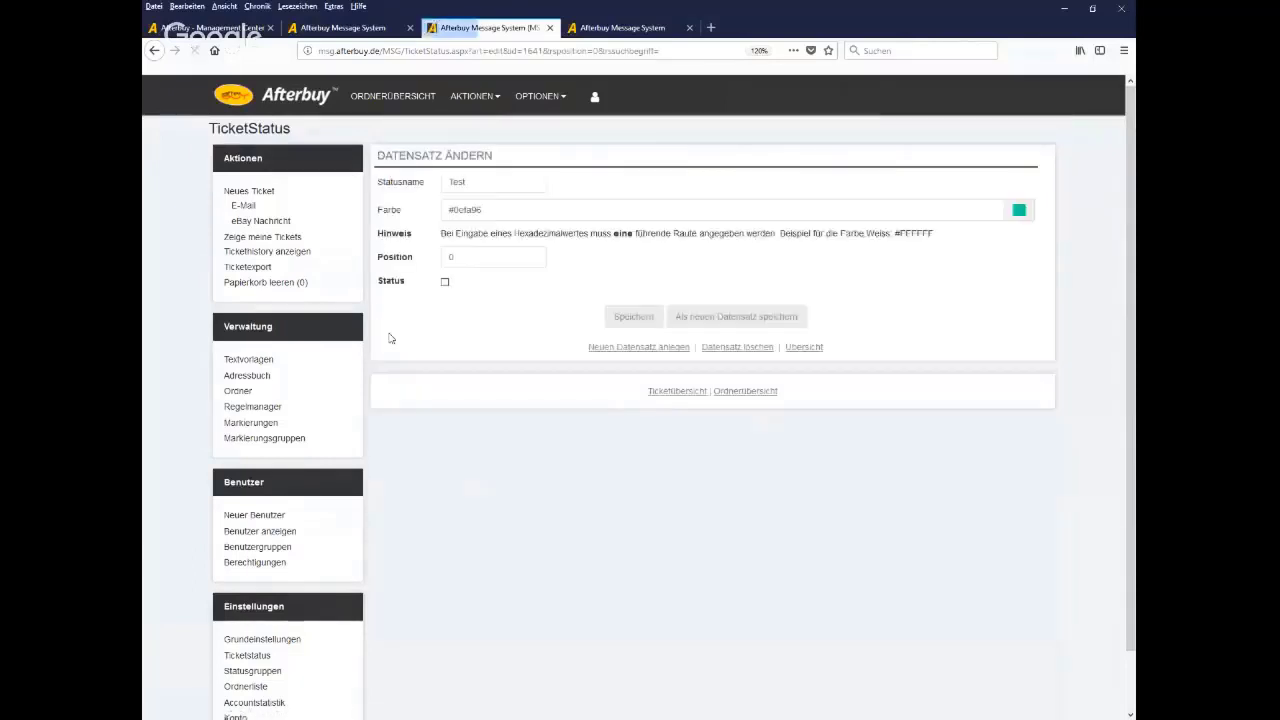
{"action": "left_click", "coordinate": [445, 281]}
{"action": "left_click", "coordinate": [618, 322]}
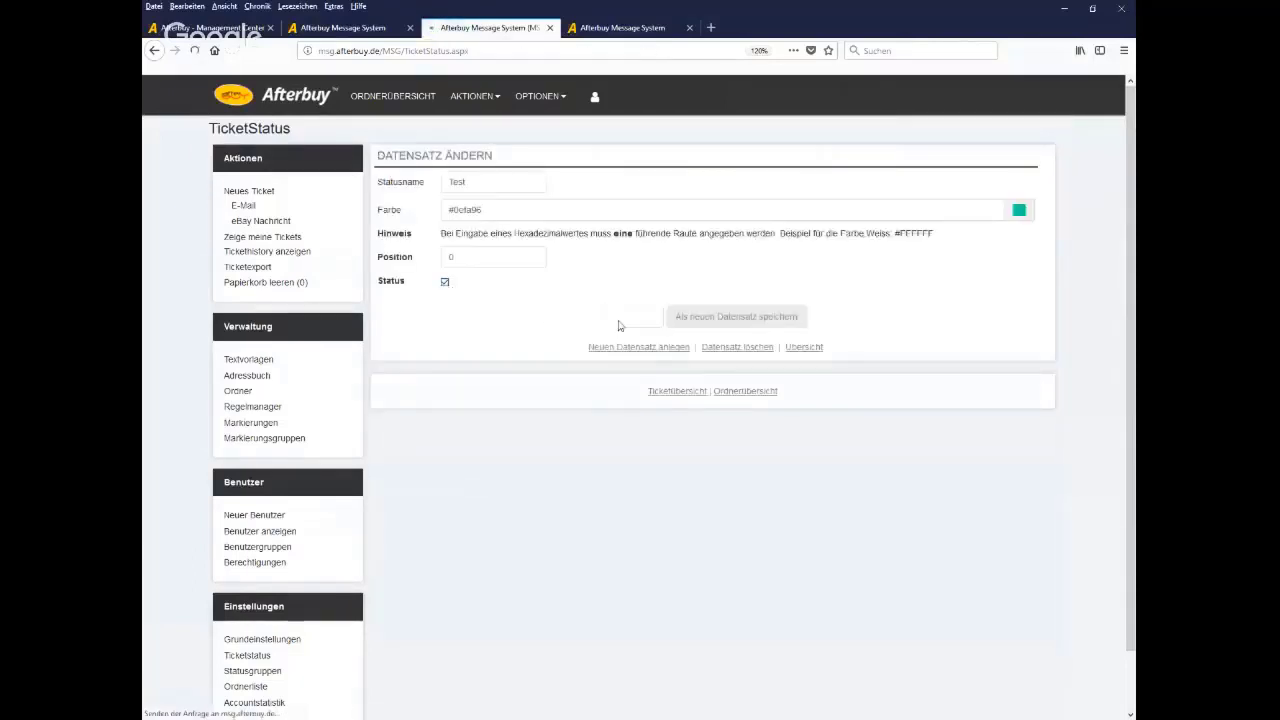
{"action": "left_click", "coordinate": [244, 209]}
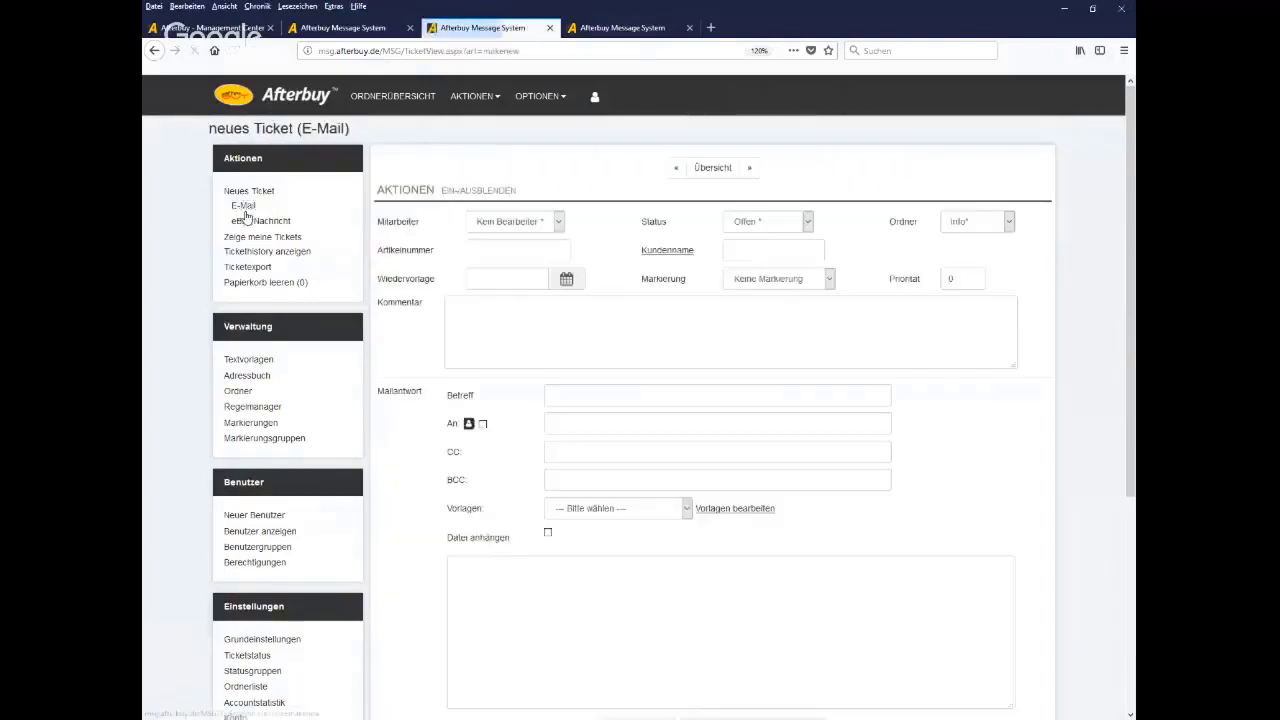
Confirm Test is listed in the new ticket's Status choices, then go to the empty Statusgruppen page
{"action": "left_click", "coordinate": [798, 226]}
{"action": "key", "text": "Down"}
{"action": "key", "text": "Down"}
{"action": "key", "text": "Down"}
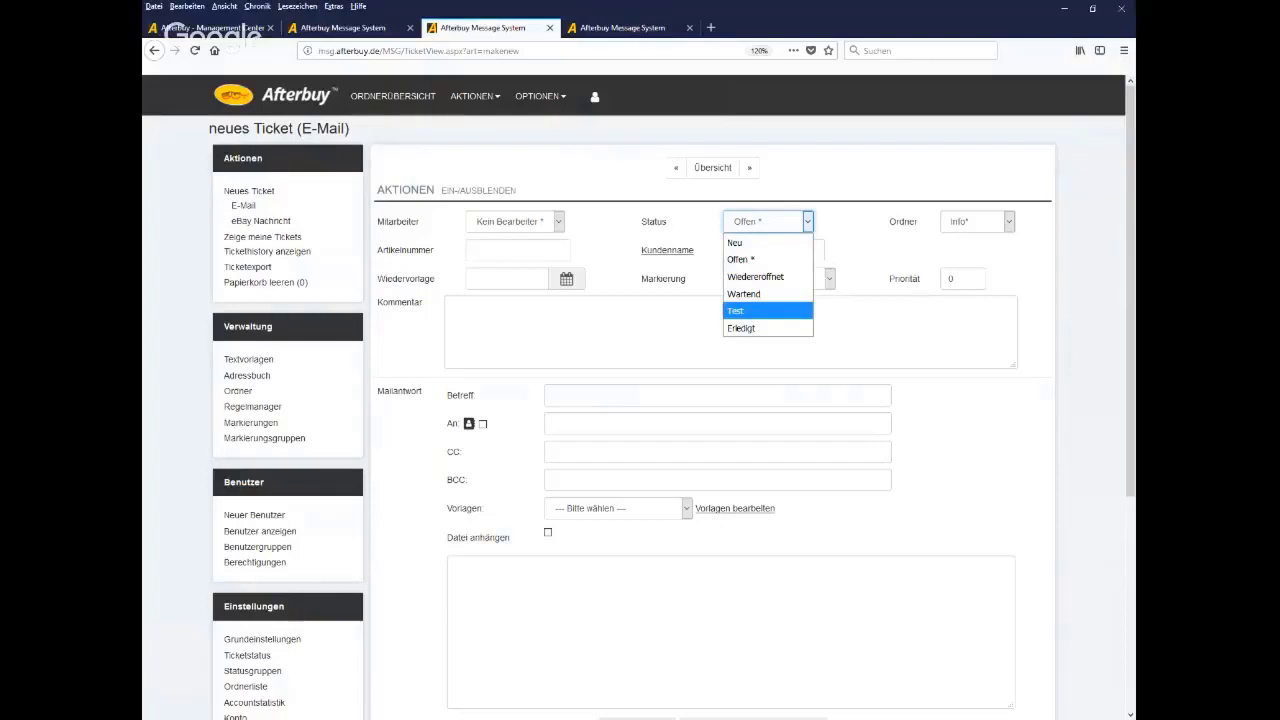
{"action": "left_click", "coordinate": [429, 448]}
{"action": "scroll", "coordinate": [430, 448], "scroll_direction": "down", "scroll_amount": 5}
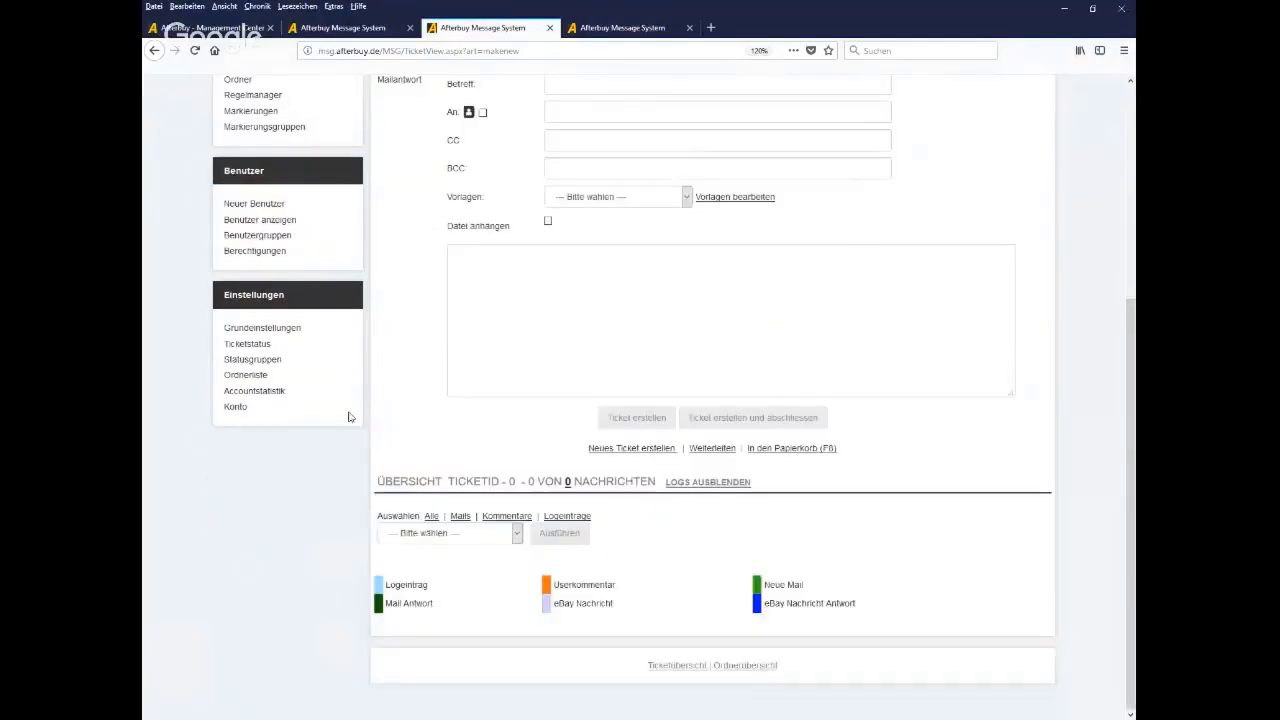
{"action": "left_click", "coordinate": [266, 366]}
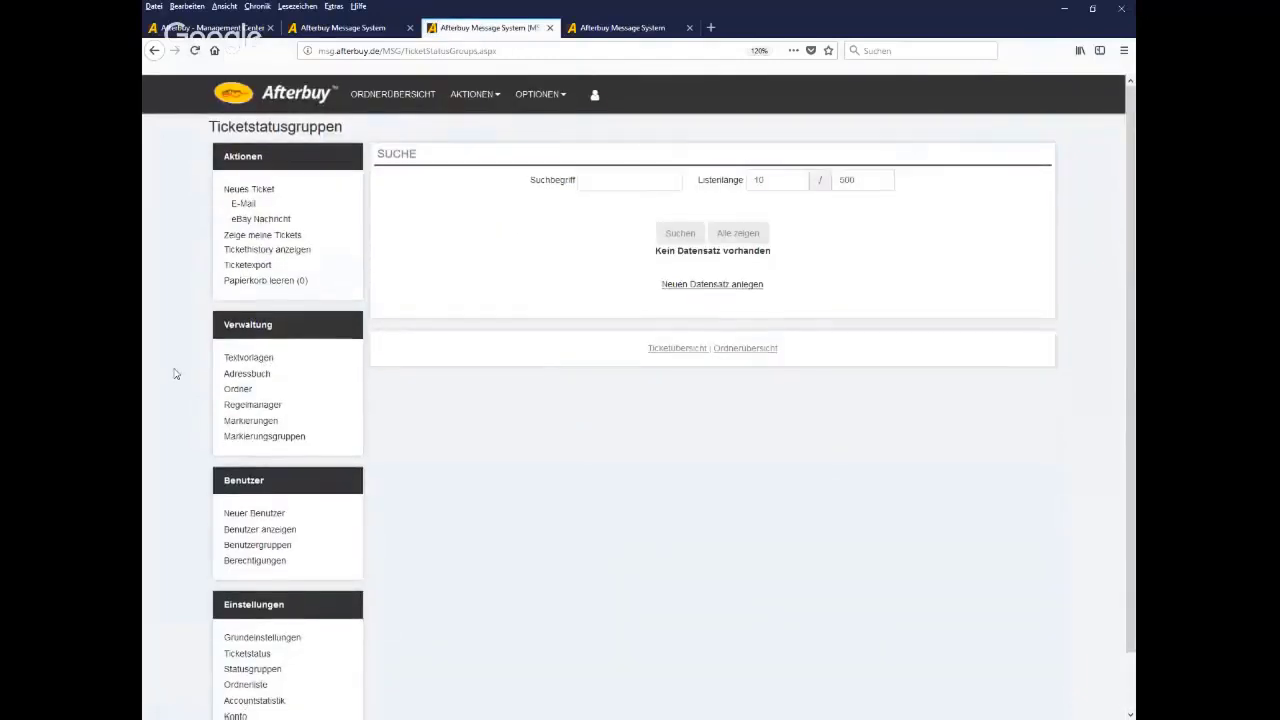
Browse Ordnerliste and the Afterbuy Ordnerliste, ending on the Ordnerübersicht with eBay and Info
{"action": "scroll", "coordinate": [173, 372], "scroll_direction": "down", "scroll_amount": 1}
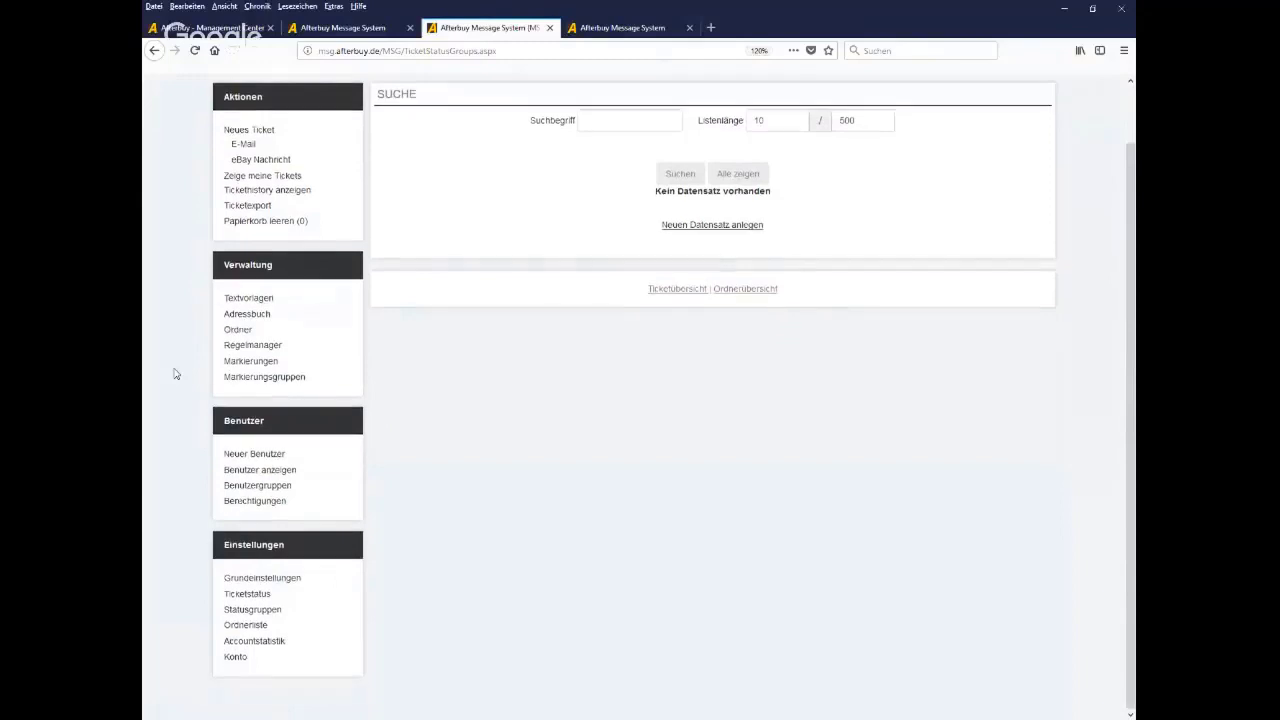
{"action": "left_click", "coordinate": [248, 625]}
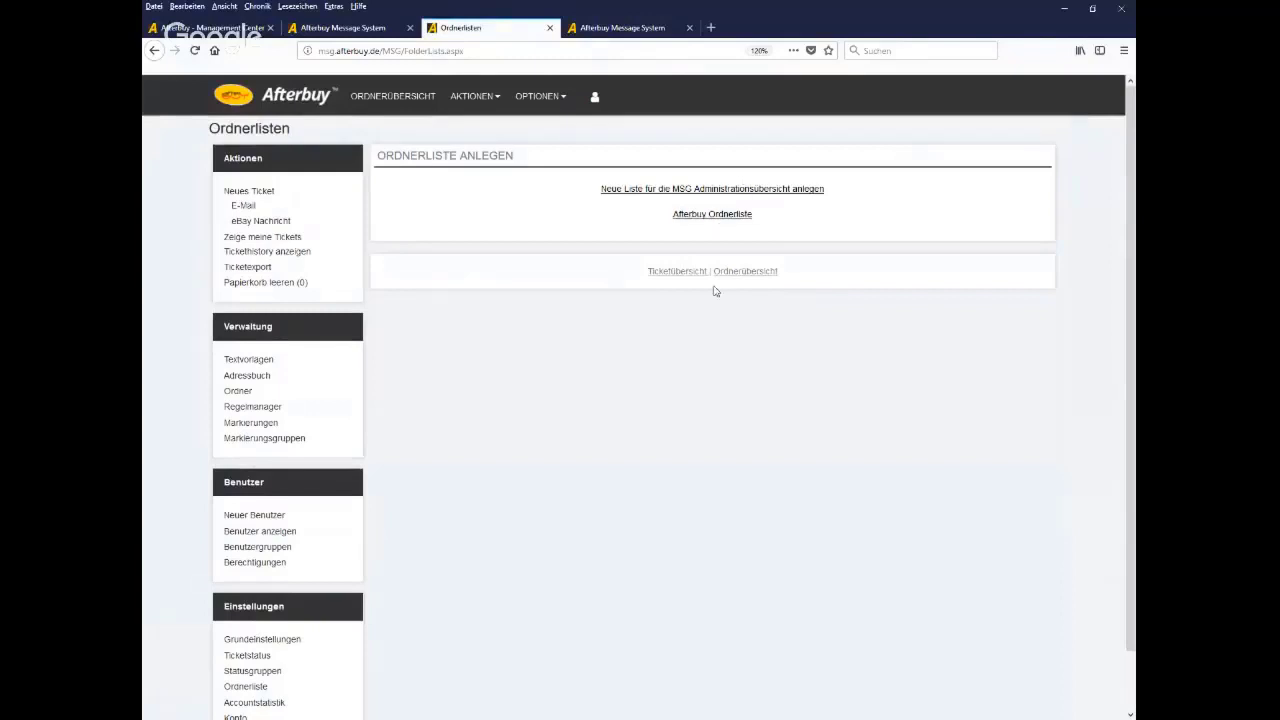
{"action": "left_click", "coordinate": [716, 218]}
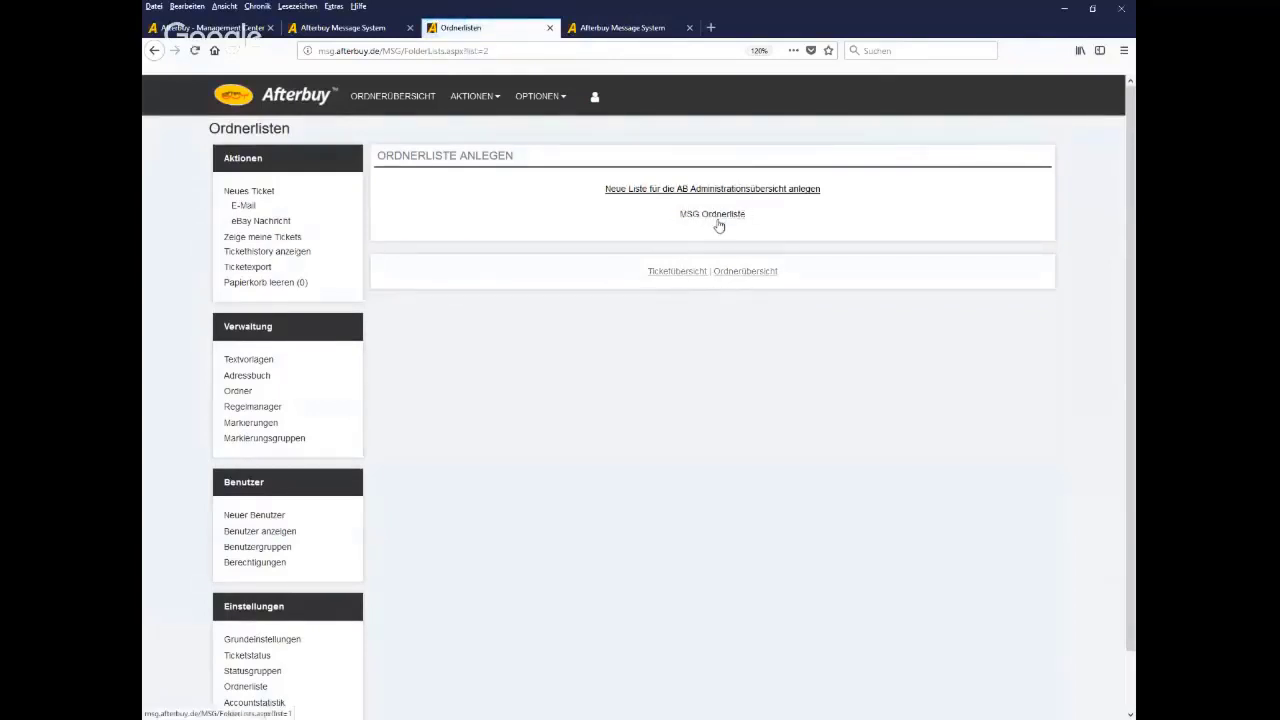
{"action": "left_click", "coordinate": [746, 271]}
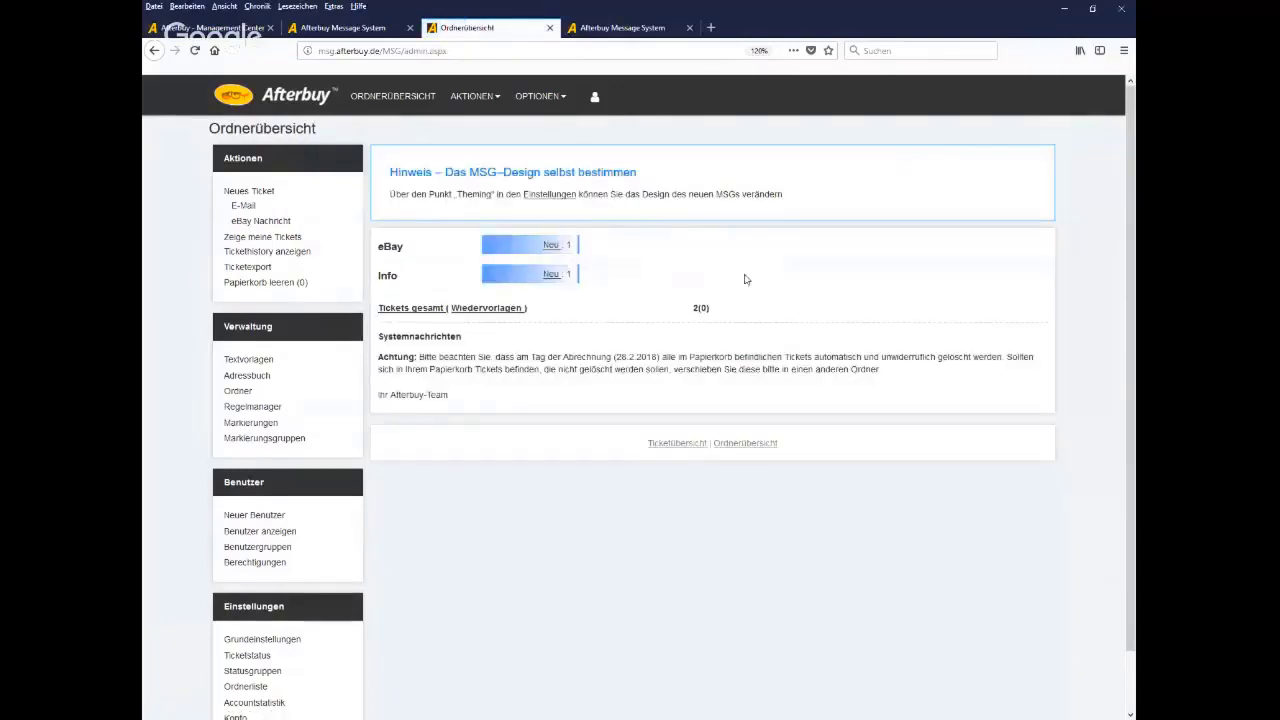
{"action": "scroll", "coordinate": [754, 471], "scroll_direction": "down", "scroll_amount": 2}
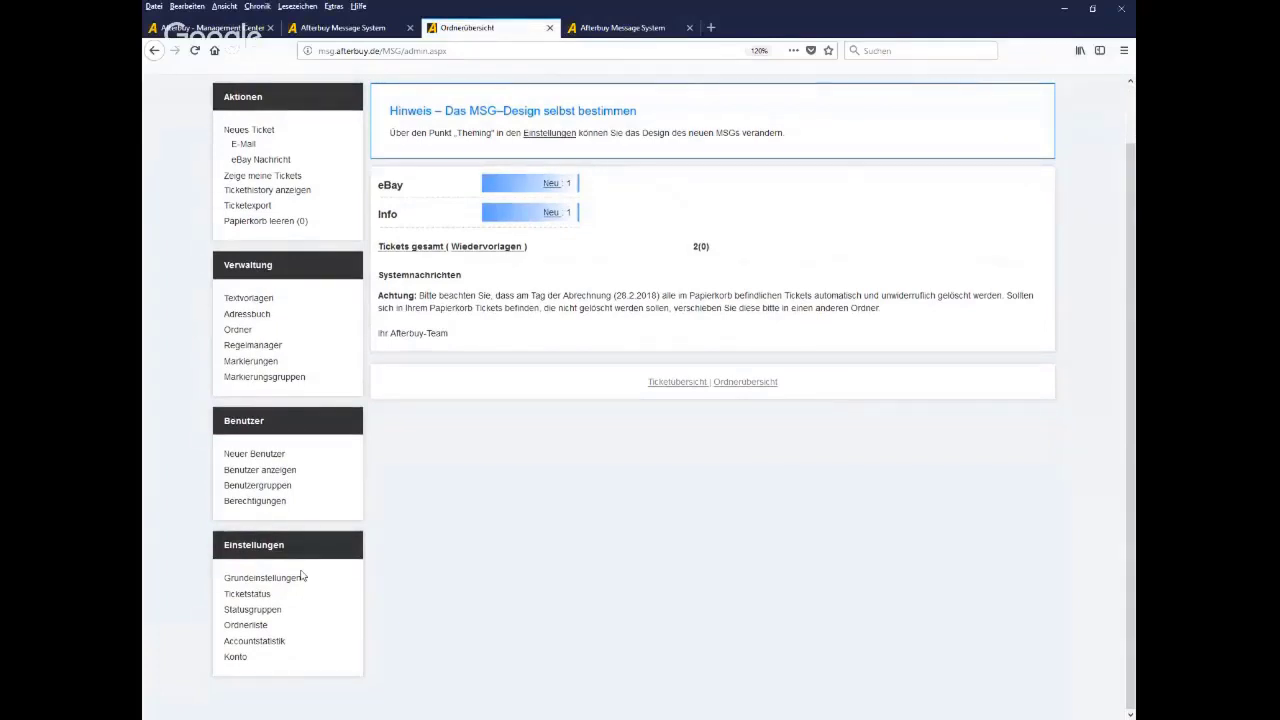
{"action": "left_click_drag", "start_coordinate": [298, 651], "coordinate": [224, 648]}
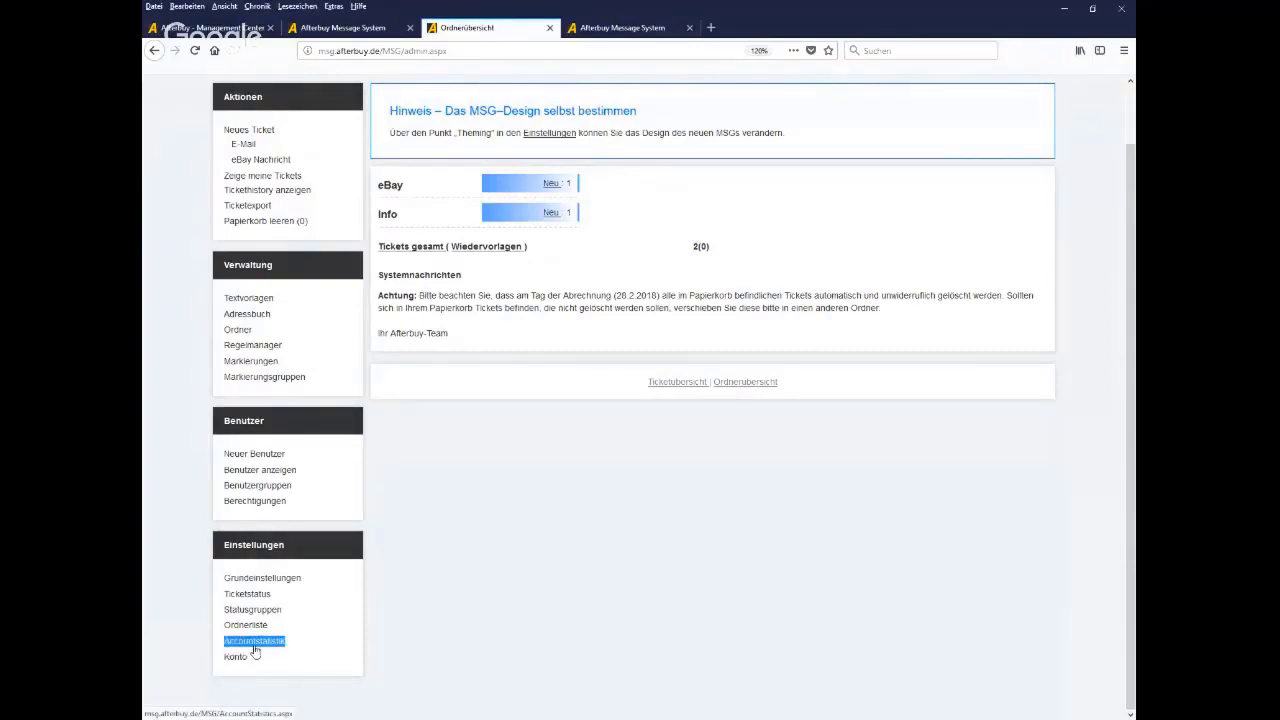
Review Accountstatistik: 2 new tickets split 50% eBay, 50% Info, totalling 0 EUR
{"action": "left_click", "coordinate": [255, 647]}
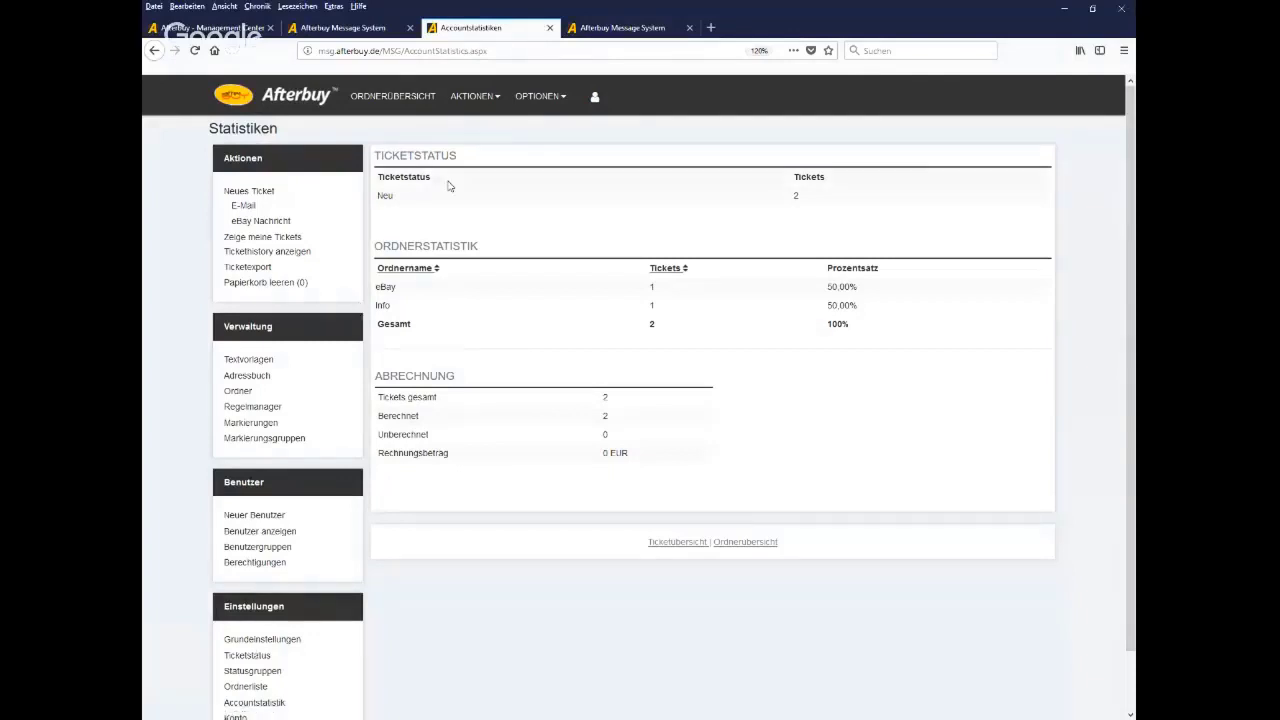
{"action": "left_click_drag", "start_coordinate": [395, 198], "coordinate": [377, 198]}
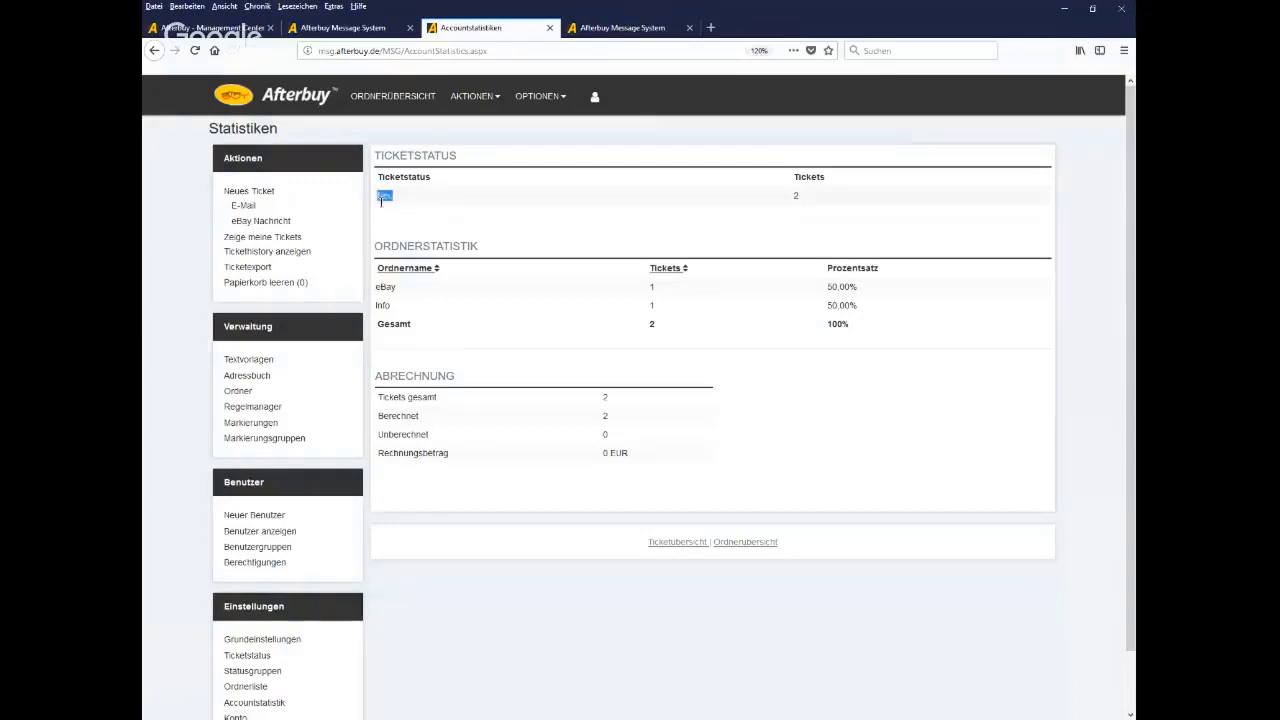
{"action": "mouse_move", "coordinate": [396, 288]}
{"action": "left_mouse_down"}
{"action": "mouse_move", "coordinate": [377, 288]}
{"action": "mouse_move", "coordinate": [383, 308]}
{"action": "left_mouse_up"}
{"action": "left_click", "coordinate": [404, 317]}
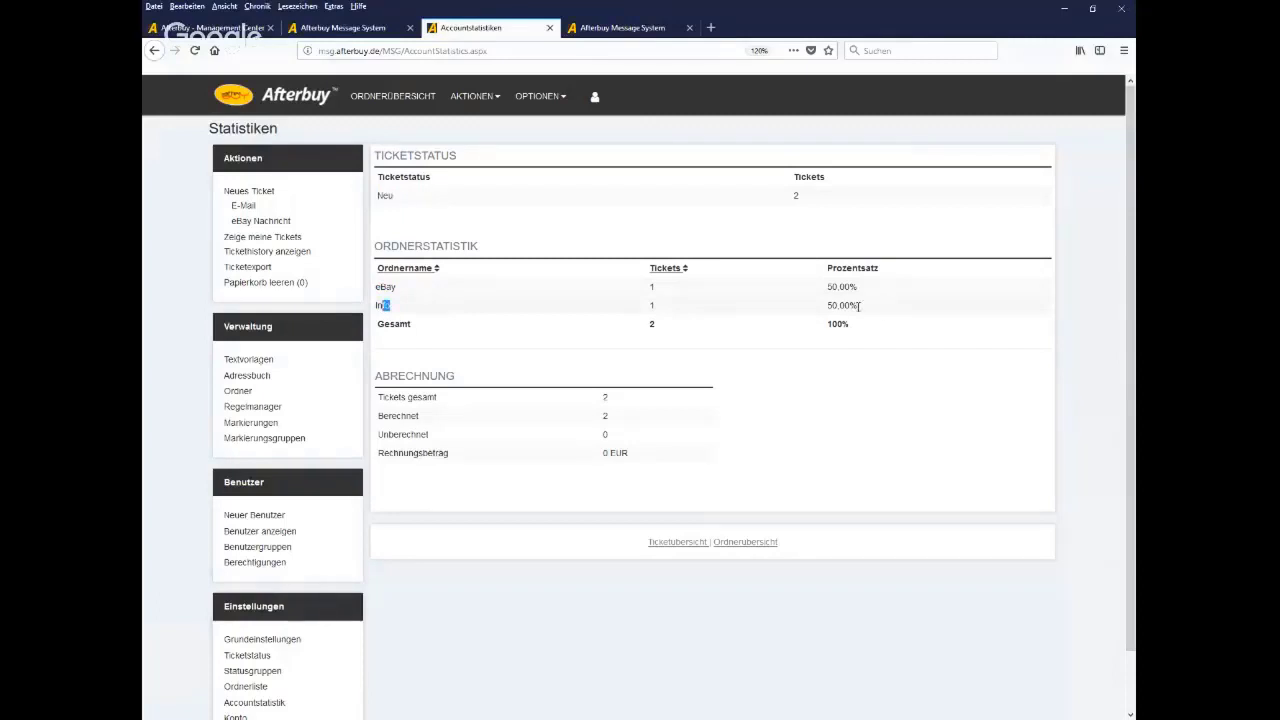
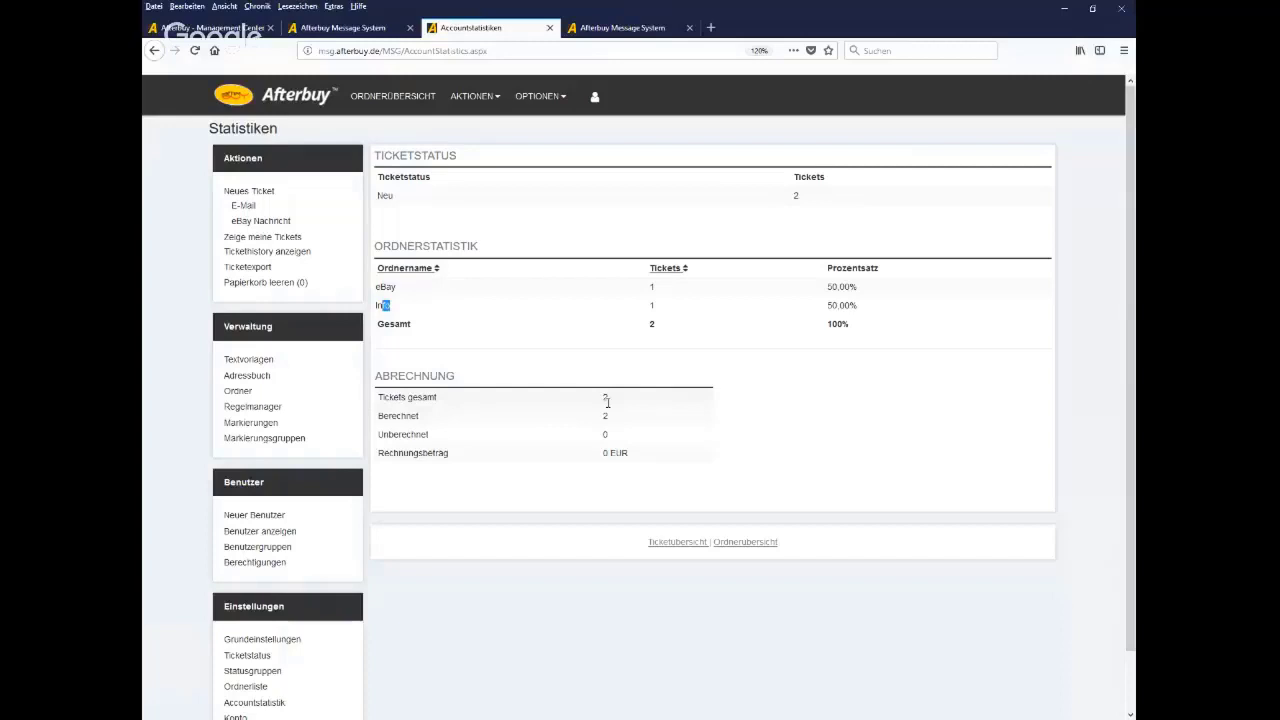
Highlight the Tickets gesamt value of 2, then open the Konto billing page from Einstellungen
{"action": "left_click_drag", "start_coordinate": [607, 402], "coordinate": [601, 405]}
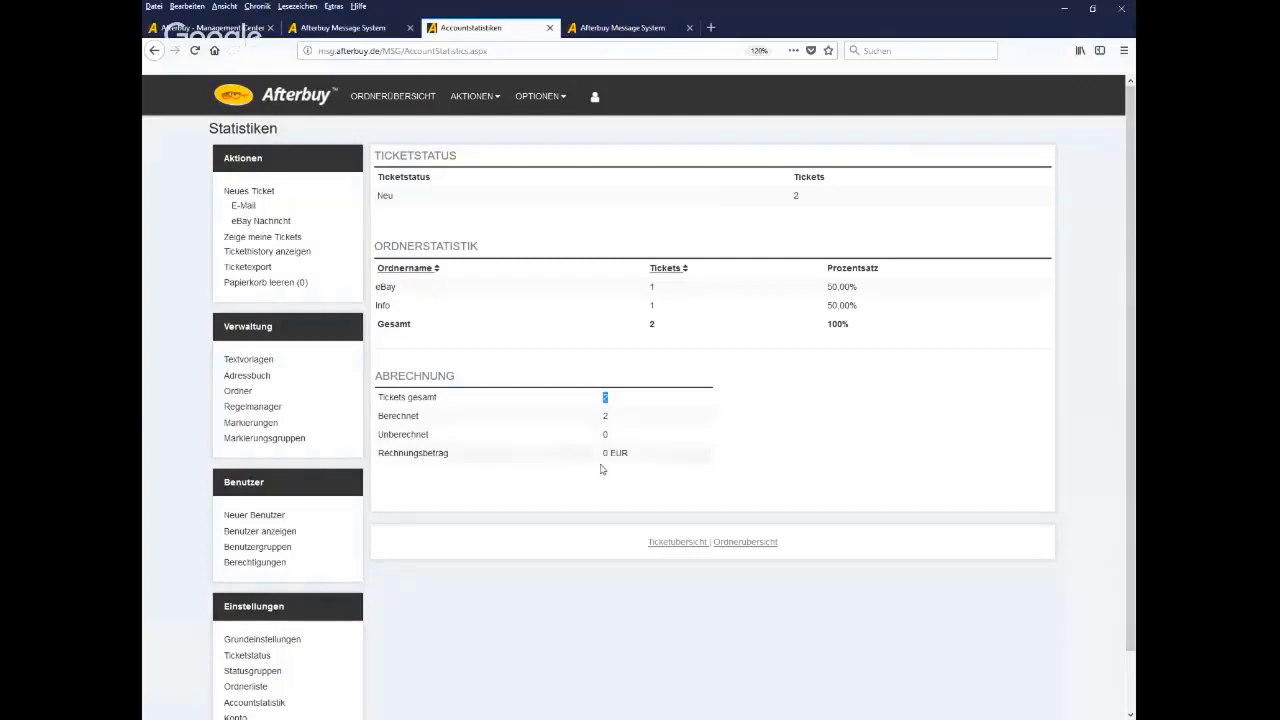
{"action": "scroll", "coordinate": [357, 623], "scroll_direction": "down", "scroll_amount": 1}
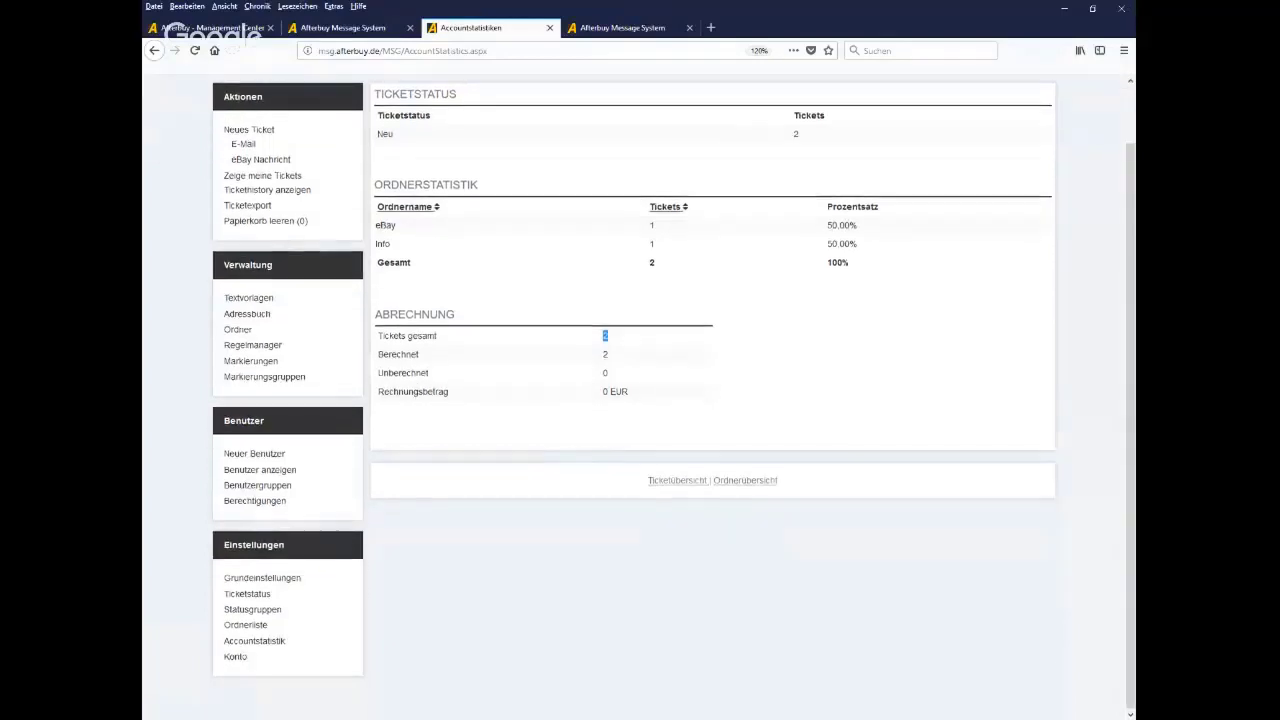
{"action": "left_click", "coordinate": [235, 657]}
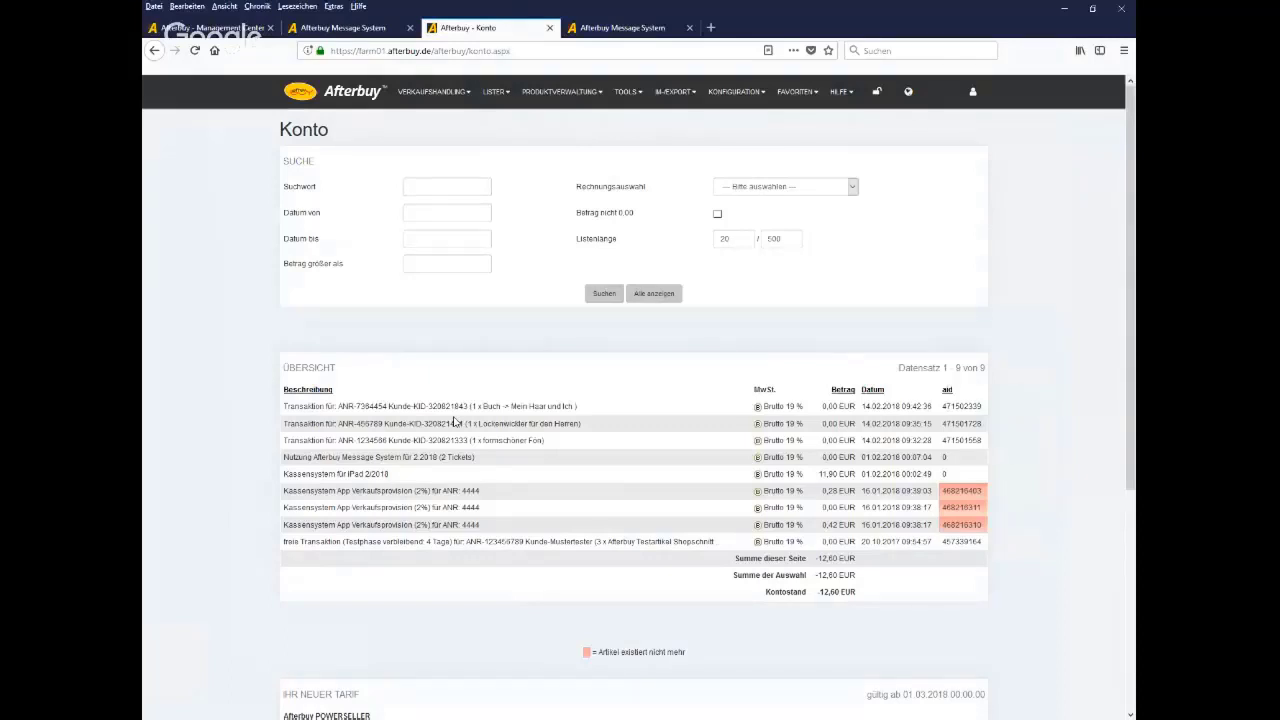
Search the account entries for Monatsrechnungen (no results), then return to the Message System Adressbuch tab
{"action": "left_click", "coordinate": [788, 192]}
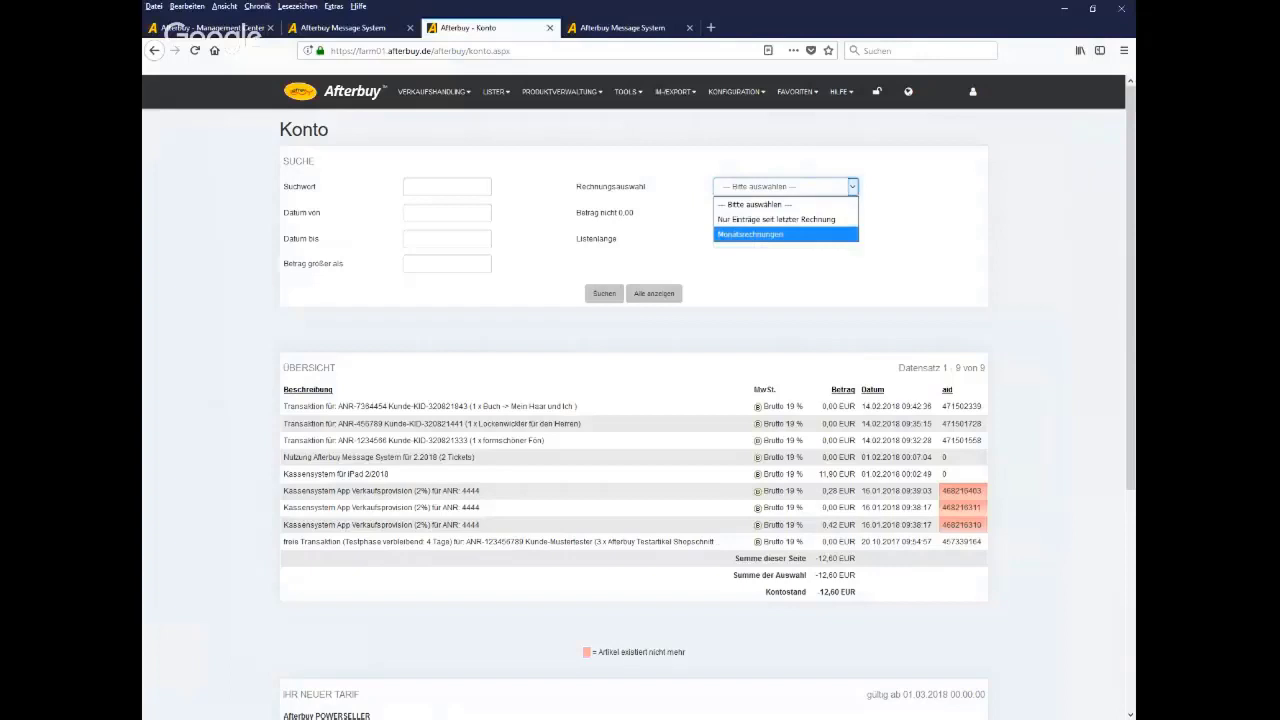
{"action": "left_click", "coordinate": [744, 236]}
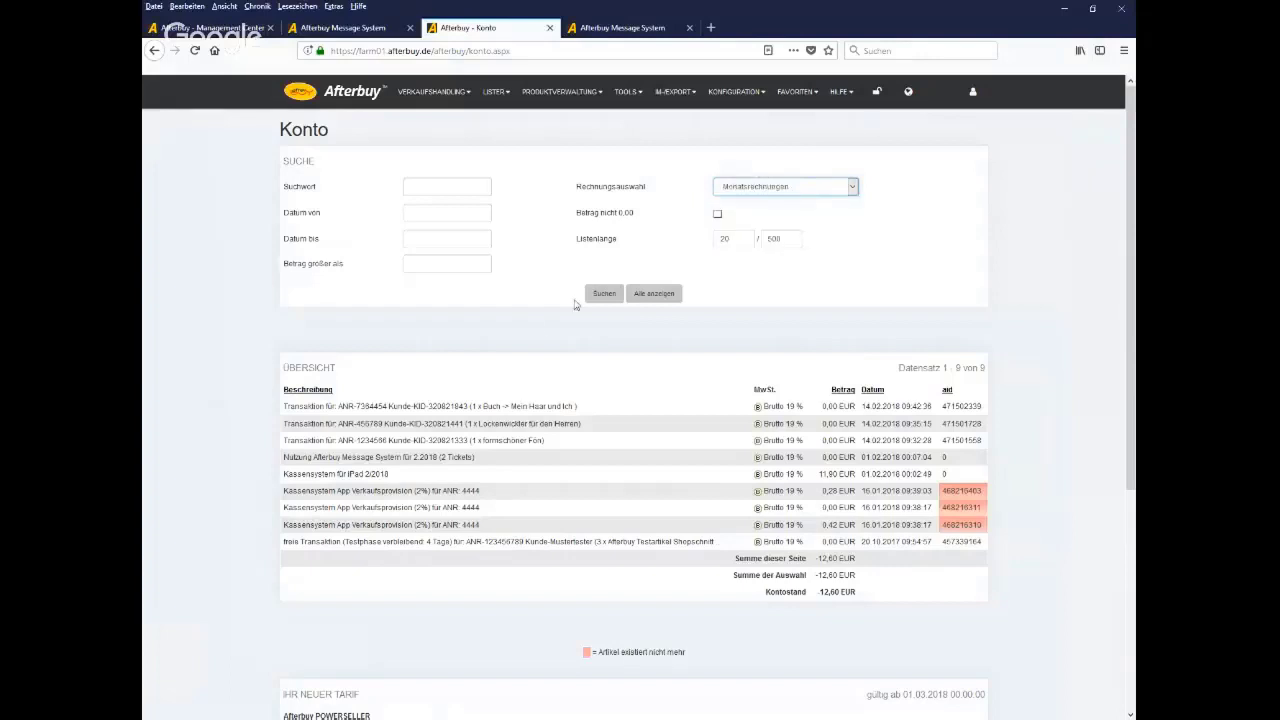
{"action": "left_click", "coordinate": [607, 295]}
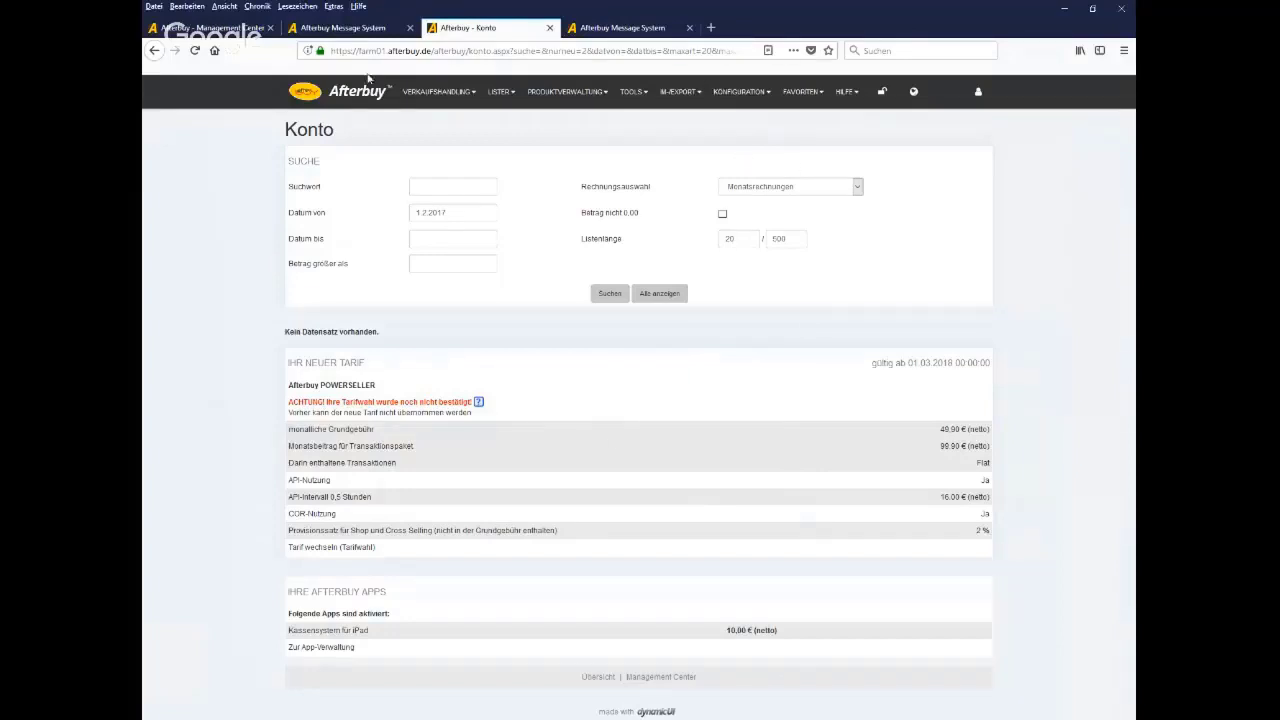
{"action": "left_click", "coordinate": [346, 30]}
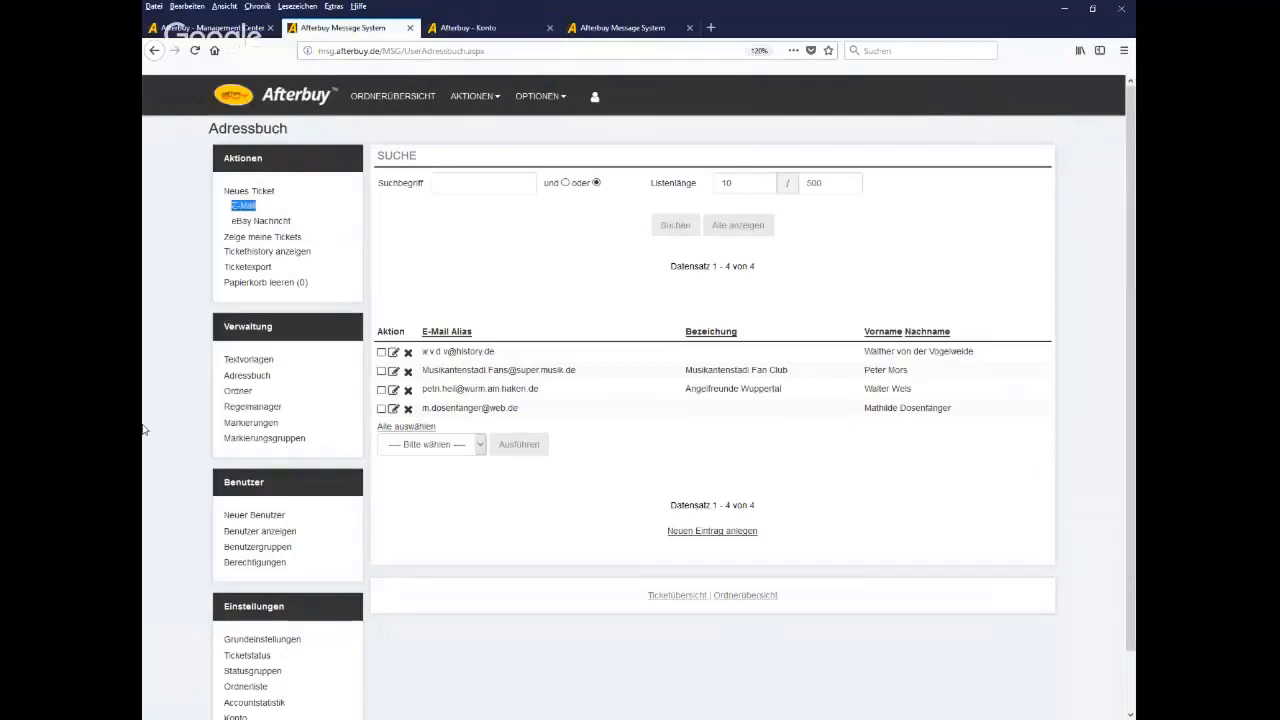
Look over the four Adressbuch entries, then go back to Ordnerübersicht via the Afterbuy logo
{"action": "scroll", "coordinate": [143, 428], "scroll_direction": "down", "scroll_amount": 1}
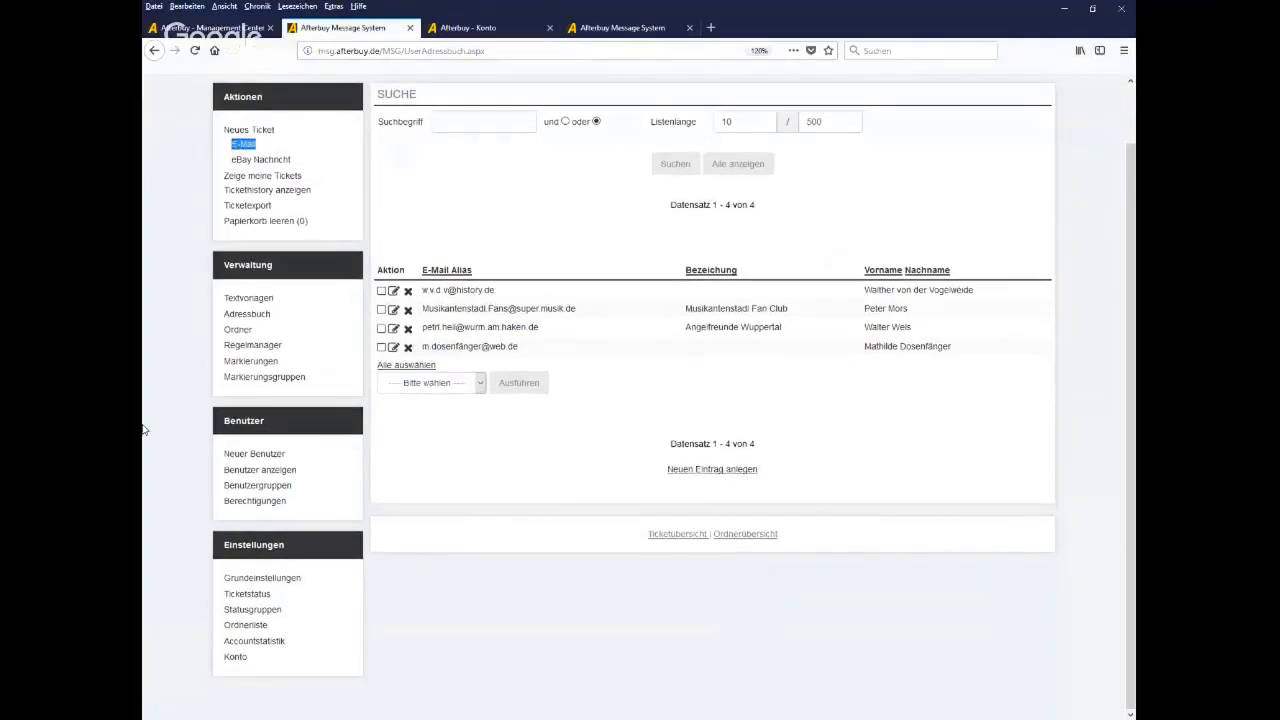
{"action": "scroll", "coordinate": [143, 428], "scroll_direction": "up", "scroll_amount": 1}
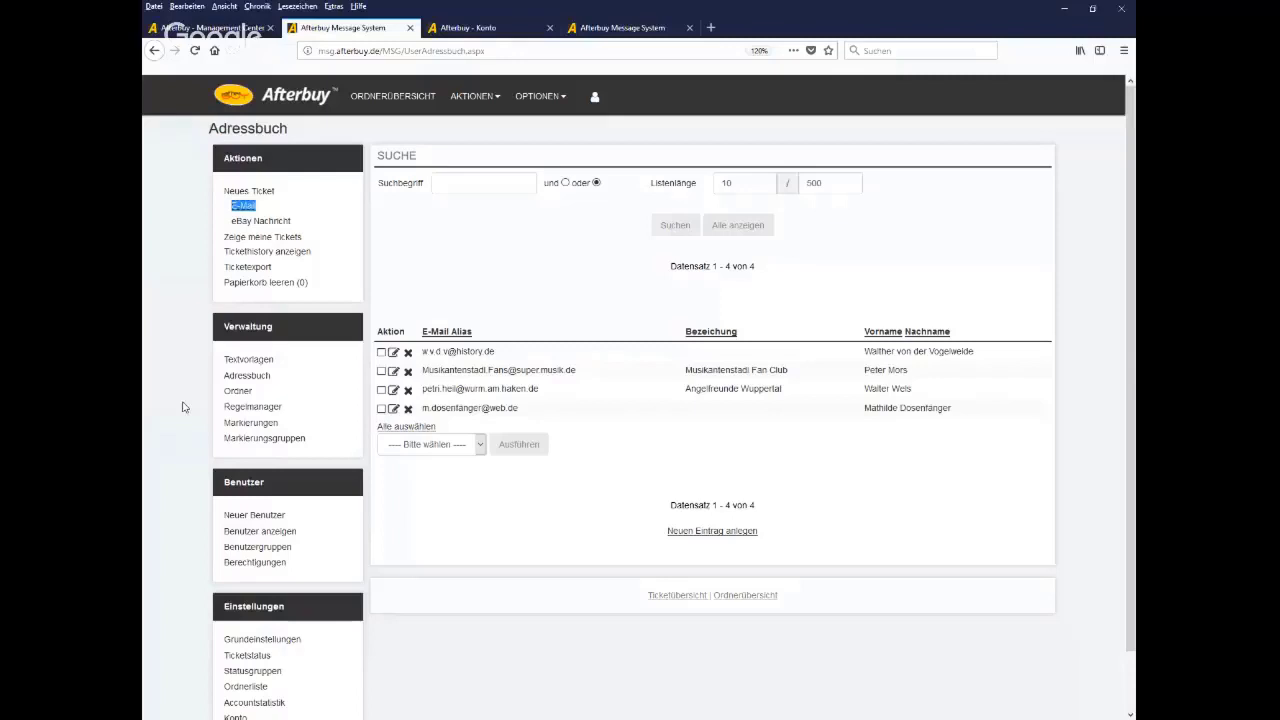
{"action": "left_click", "coordinate": [289, 108]}
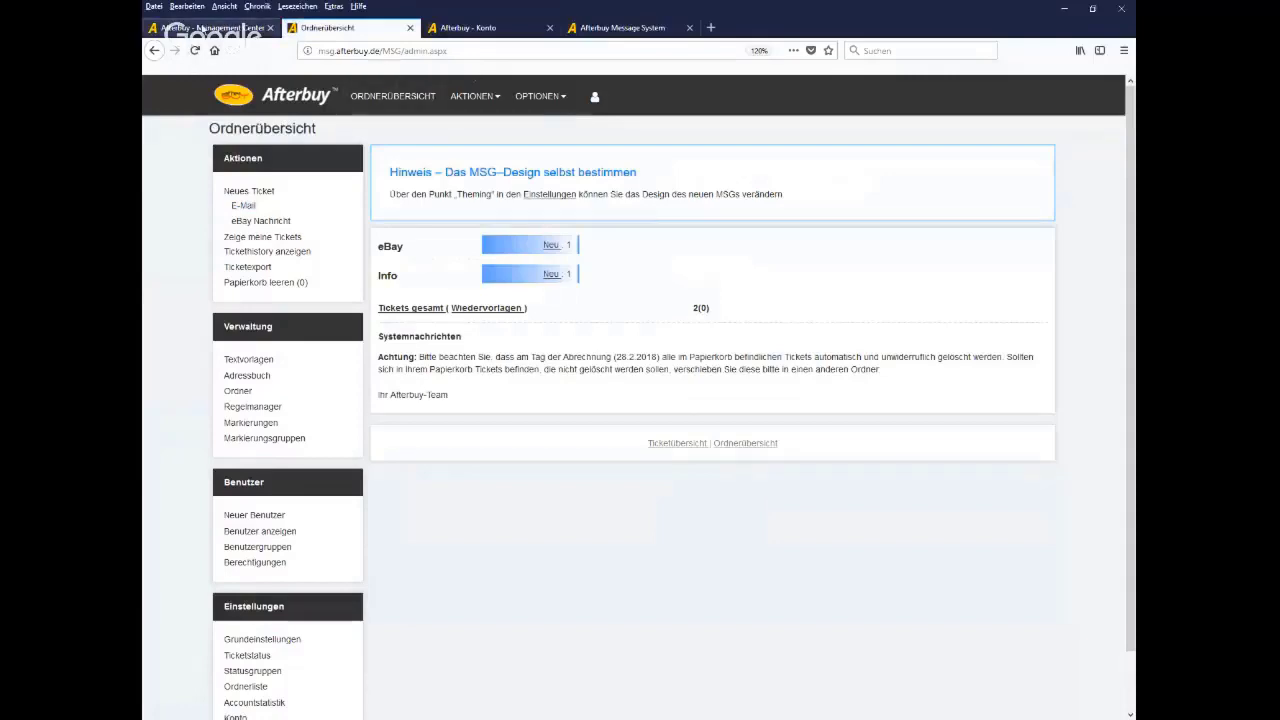
From the Management Center's HILFE menu, open the Kundenservice help page and select Webinare
{"action": "left_click", "coordinate": [231, 27]}
{"action": "mouse_move", "coordinate": [841, 91]}
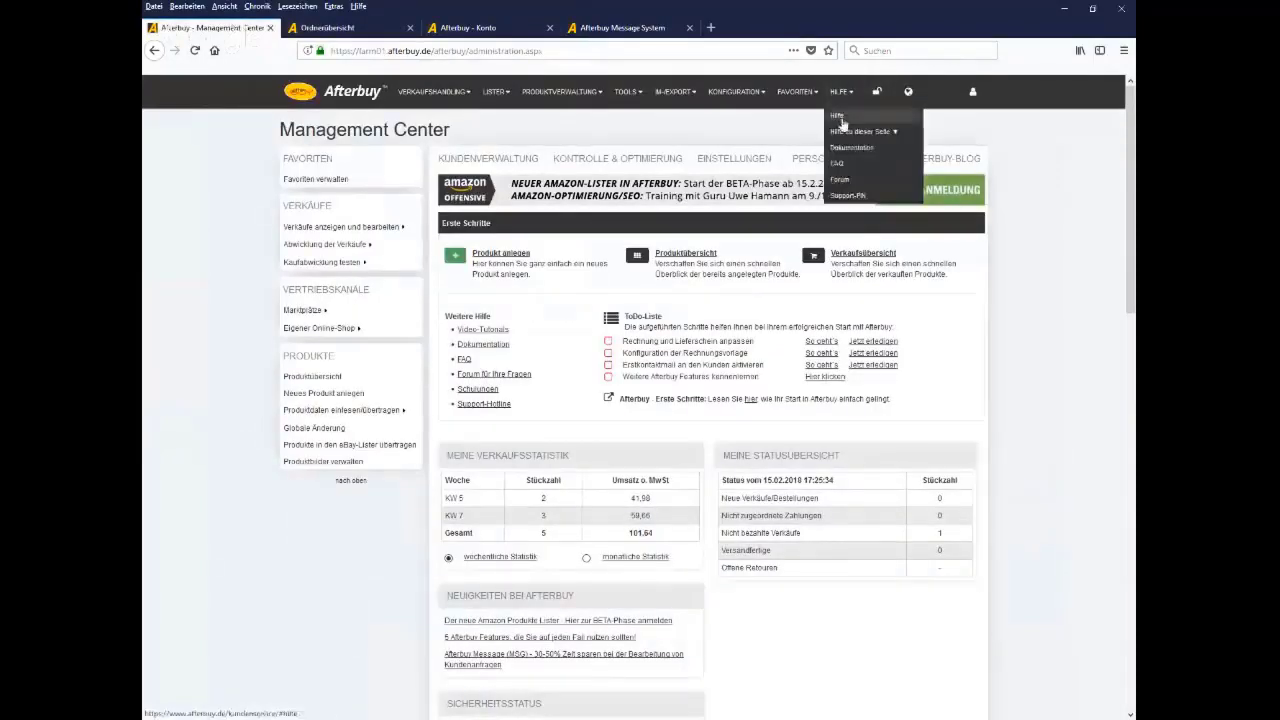
{"action": "left_click", "coordinate": [843, 124]}
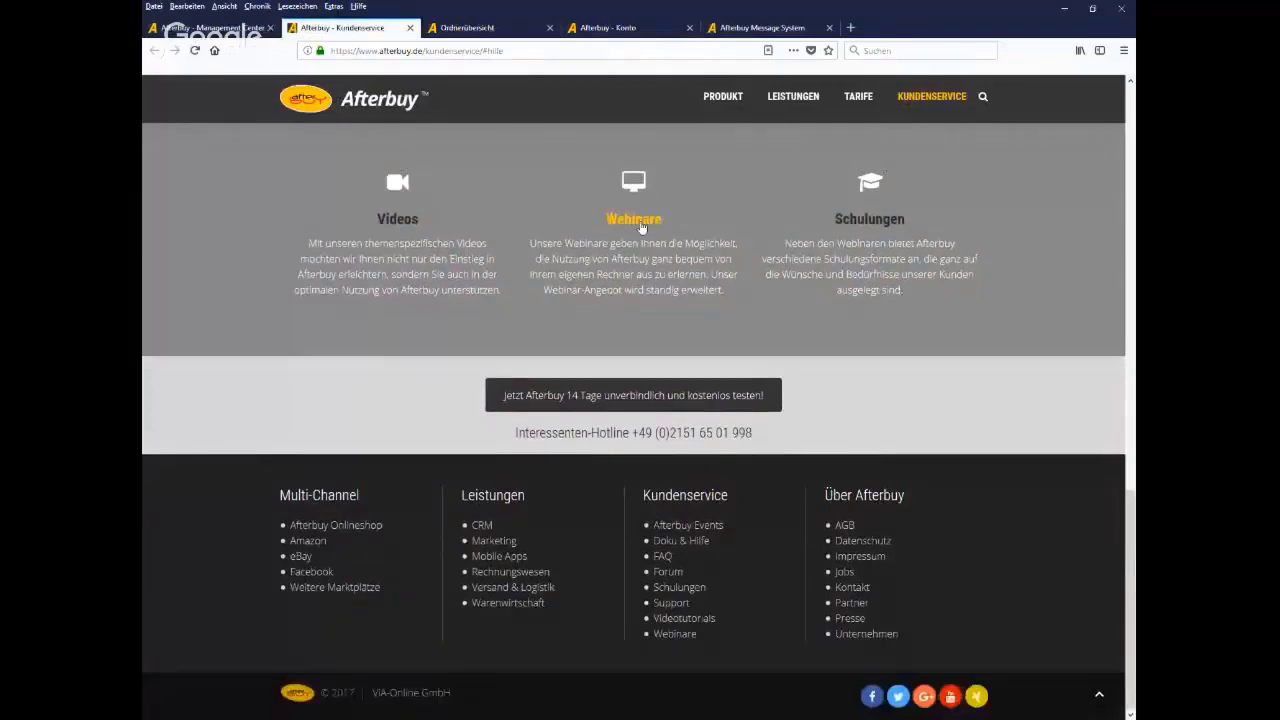
{"action": "left_click", "coordinate": [640, 220]}
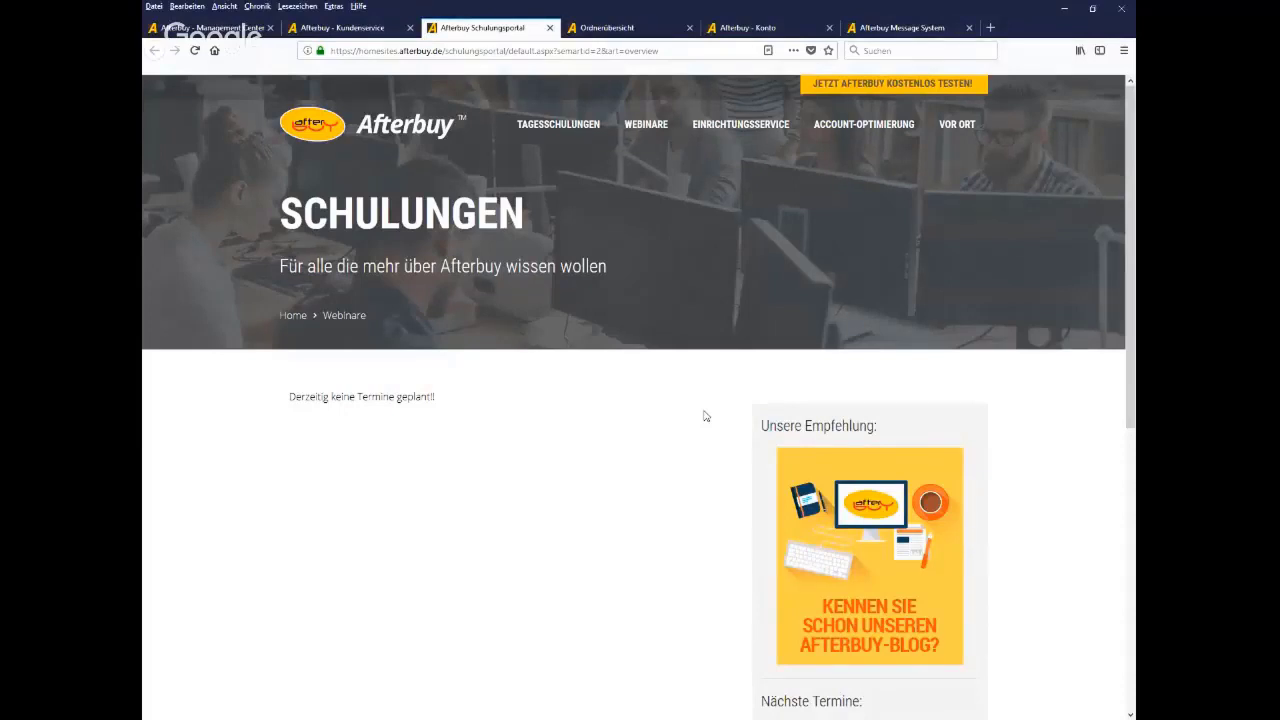
{"action": "scroll", "coordinate": [705, 416], "scroll_direction": "down", "scroll_amount": 2}
{"action": "scroll", "coordinate": [705, 416], "scroll_direction": "down", "scroll_amount": 4}
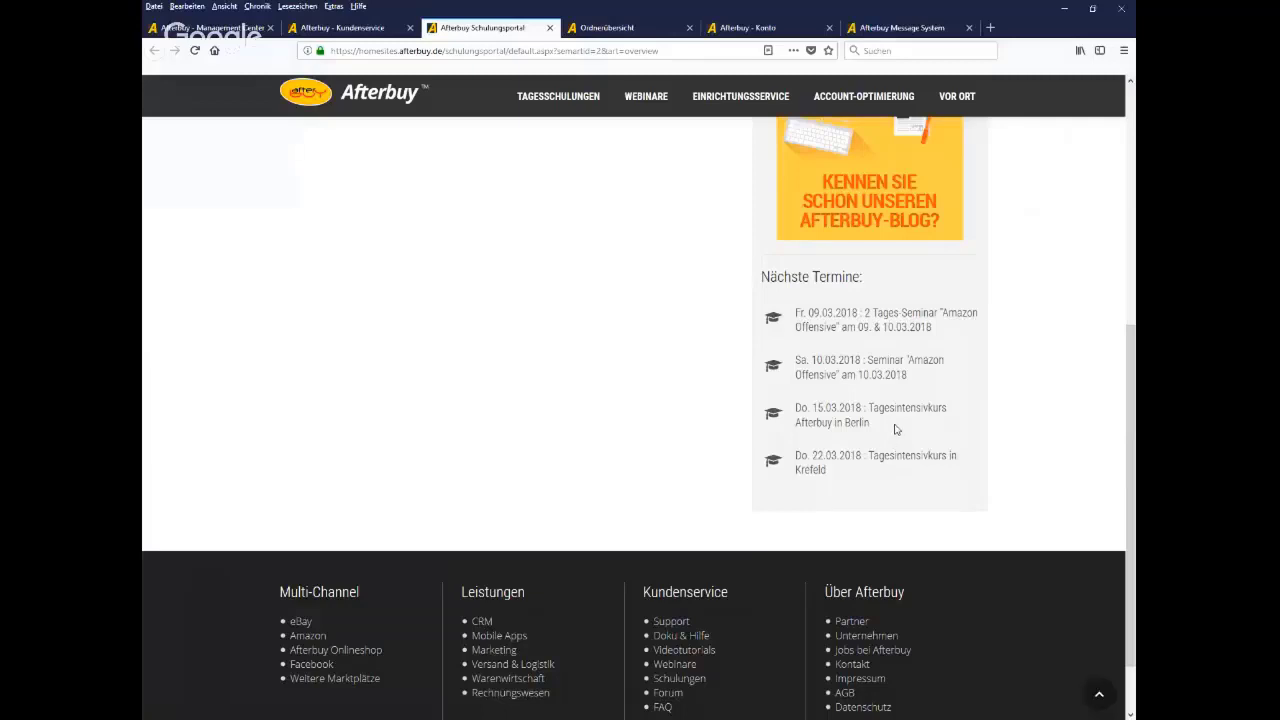
{"action": "left_click_drag", "start_coordinate": [884, 428], "coordinate": [796, 420]}
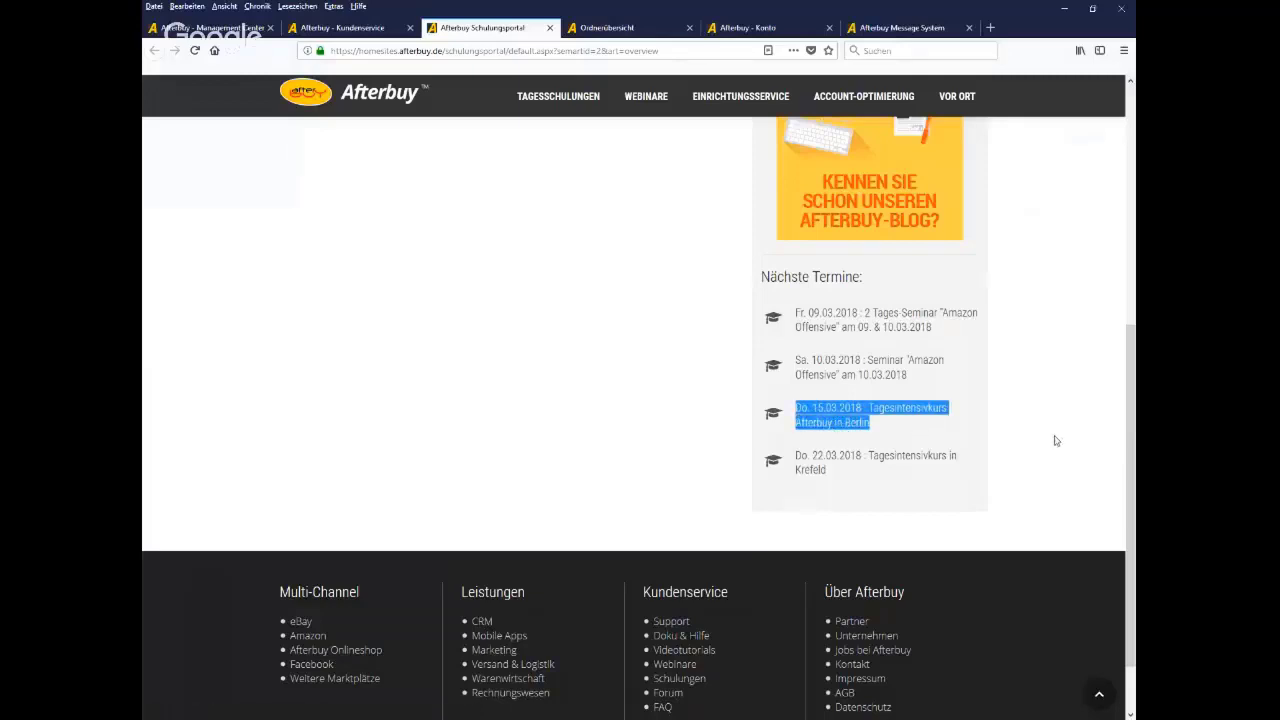
{"action": "scroll", "coordinate": [357, 368], "scroll_direction": "up", "scroll_amount": 1}
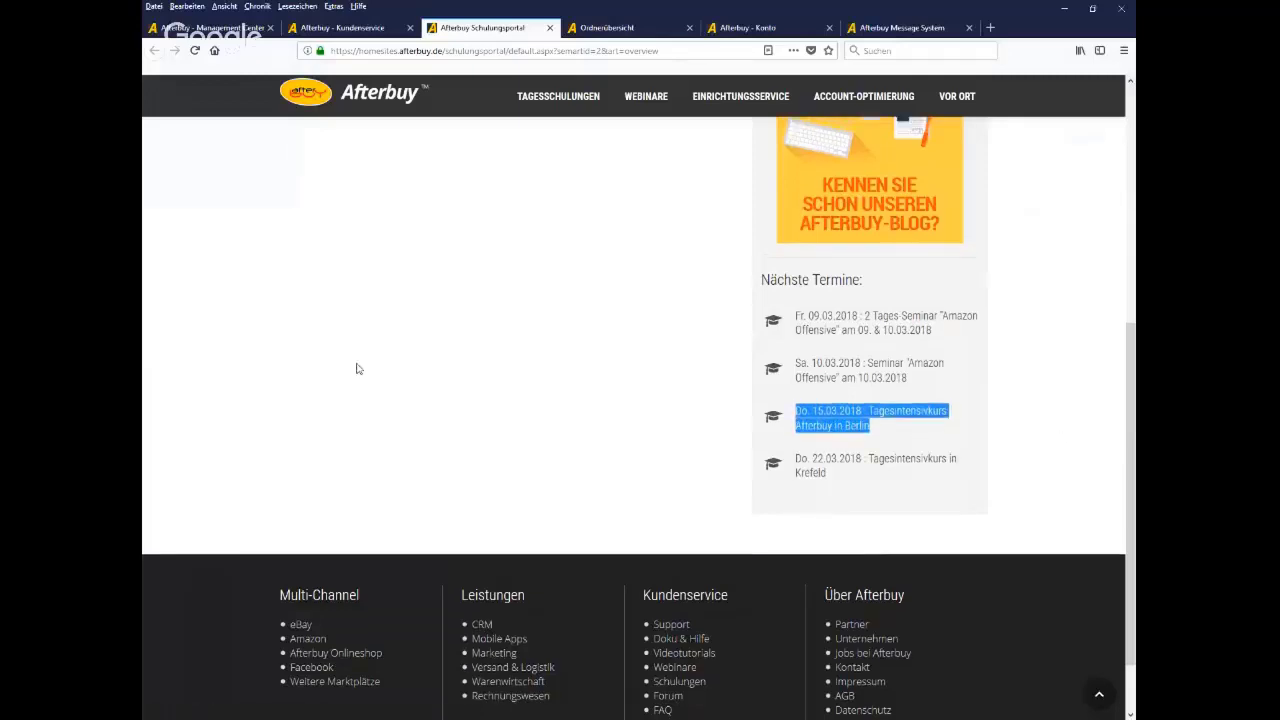
{"action": "scroll", "coordinate": [360, 372], "scroll_direction": "up", "scroll_amount": 5}
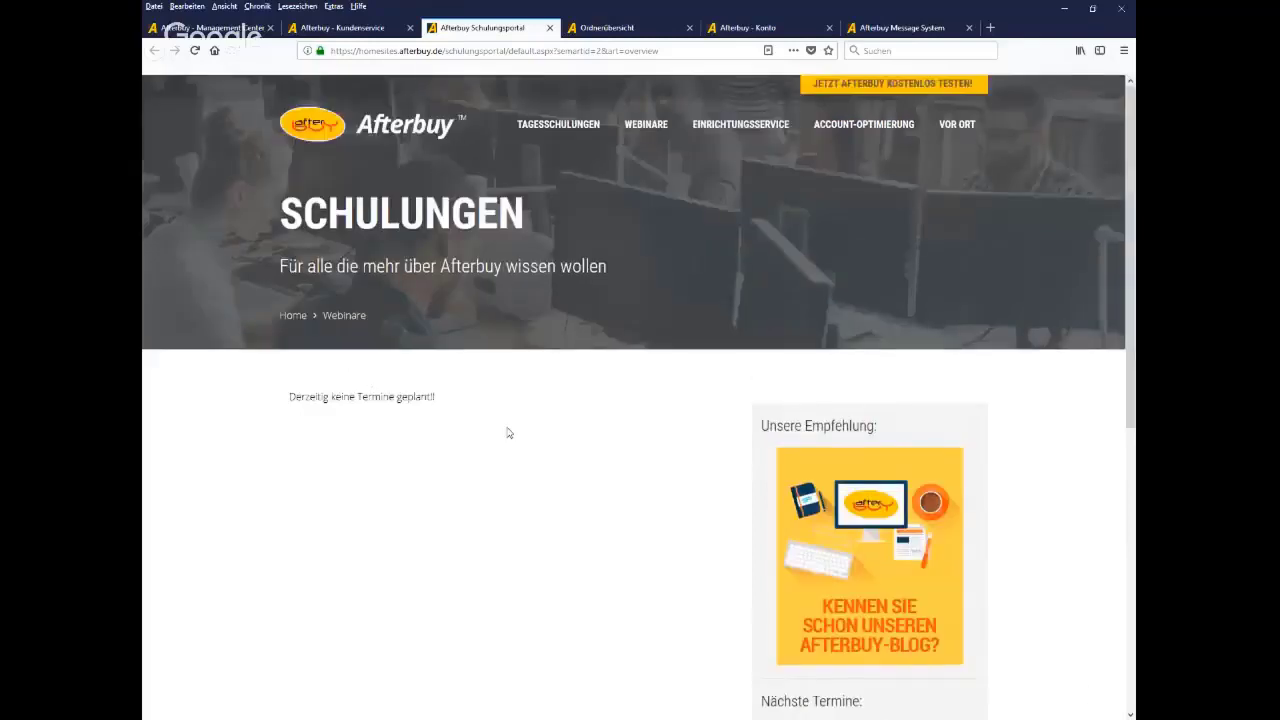